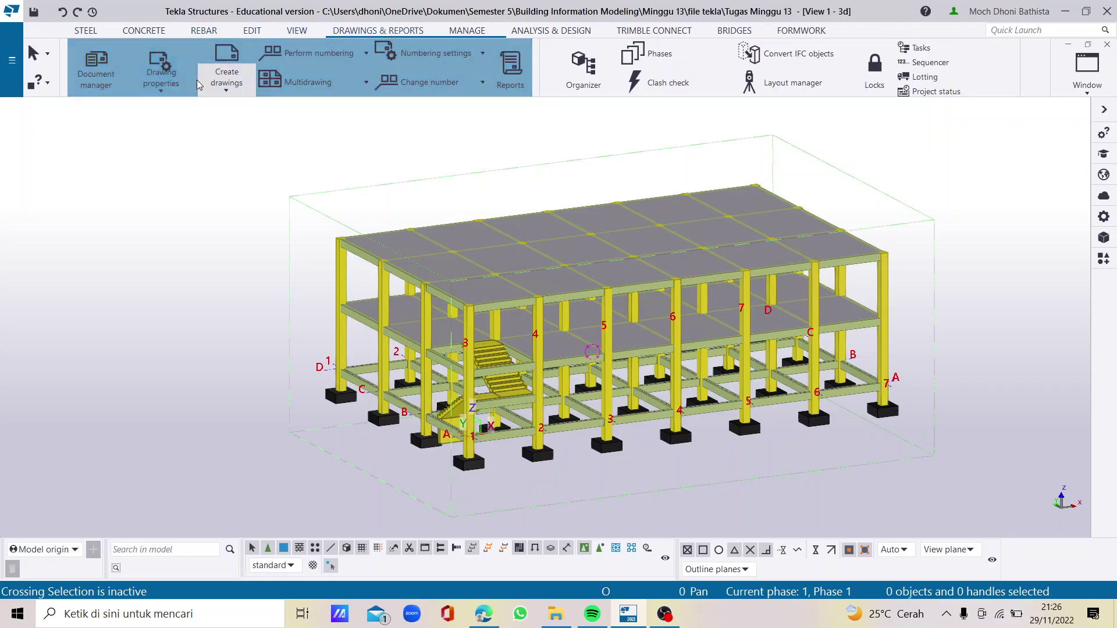
Open the Drawing layout editor from Drawing properties on the Drawings & Reports tab
left_click(162, 89)
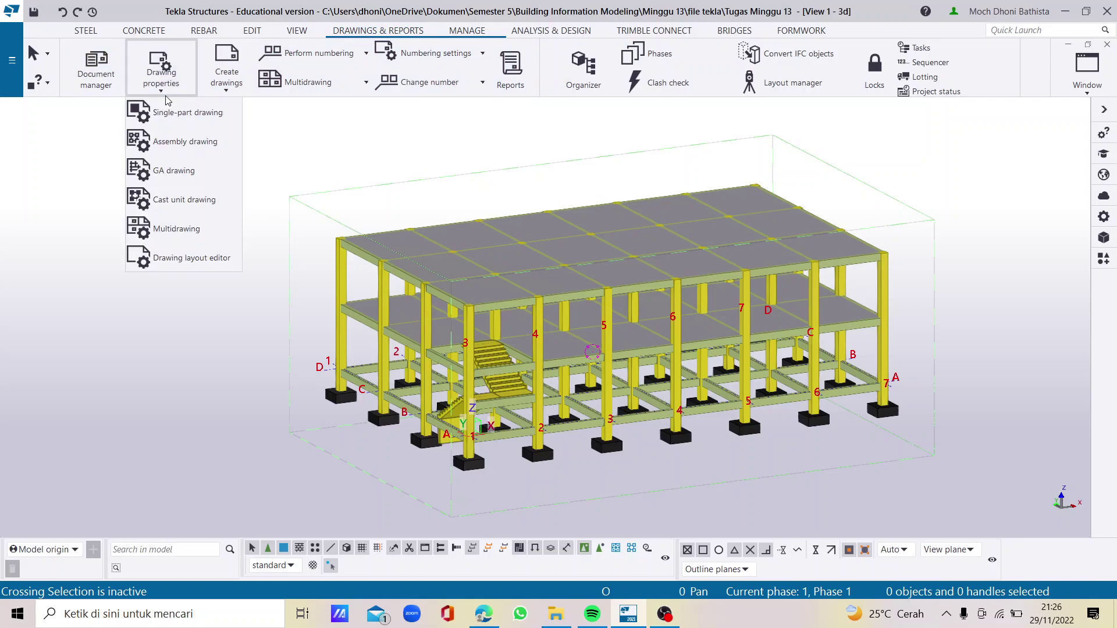
left_click(221, 260)
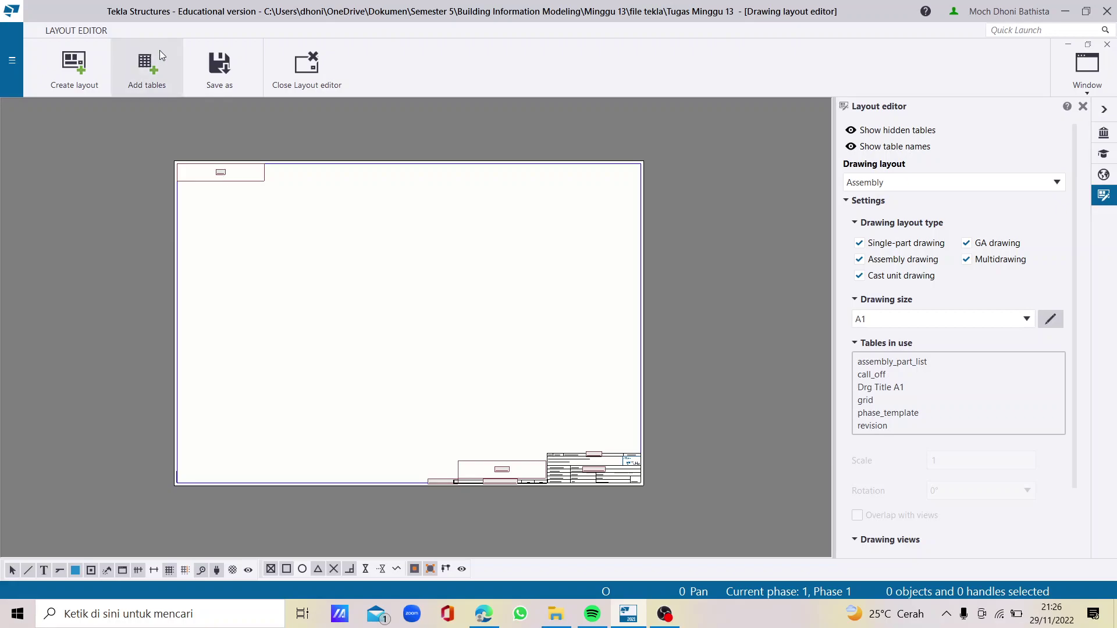
Create a new A3 drawing layout named 'Tutorial LAYOUT'
left_click(75, 82)
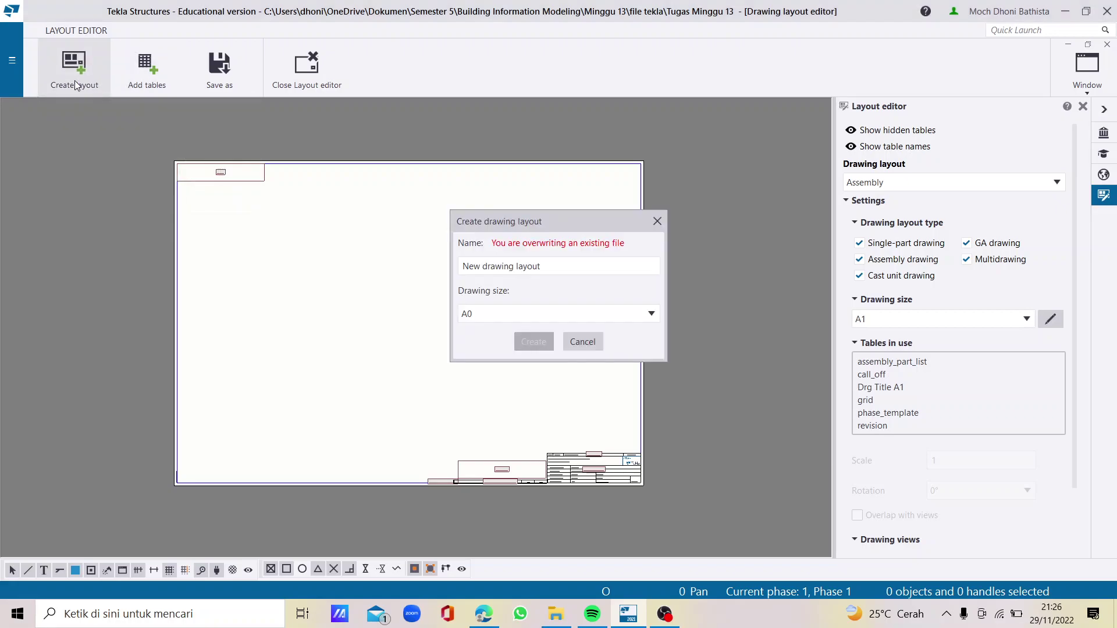
left_click_drag(563, 269, 427, 272)
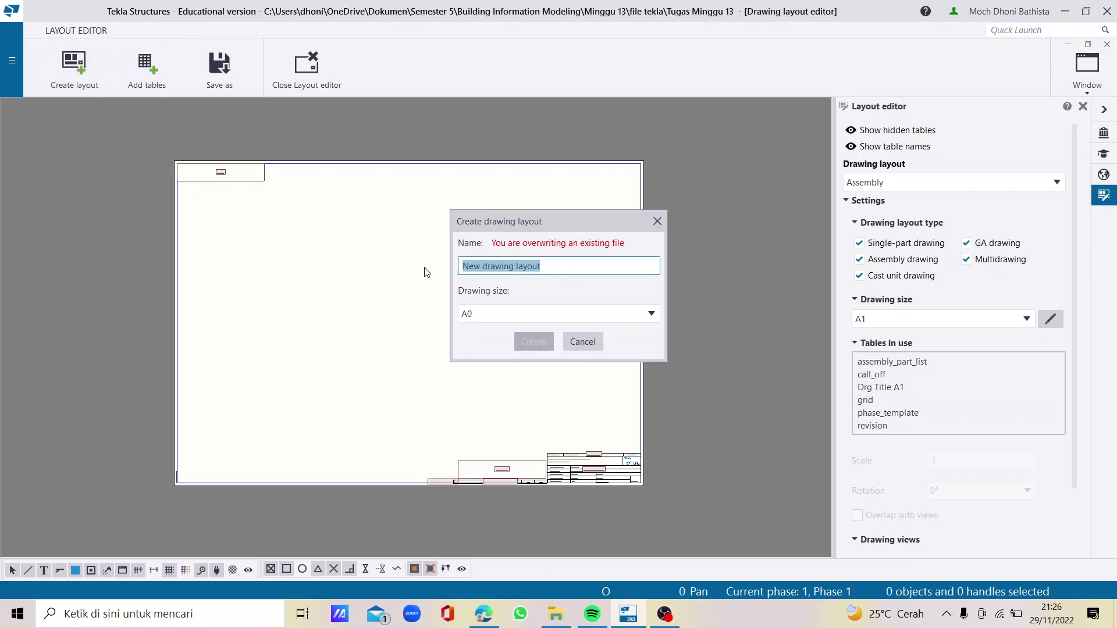
type("Tutorial LAYOUT")
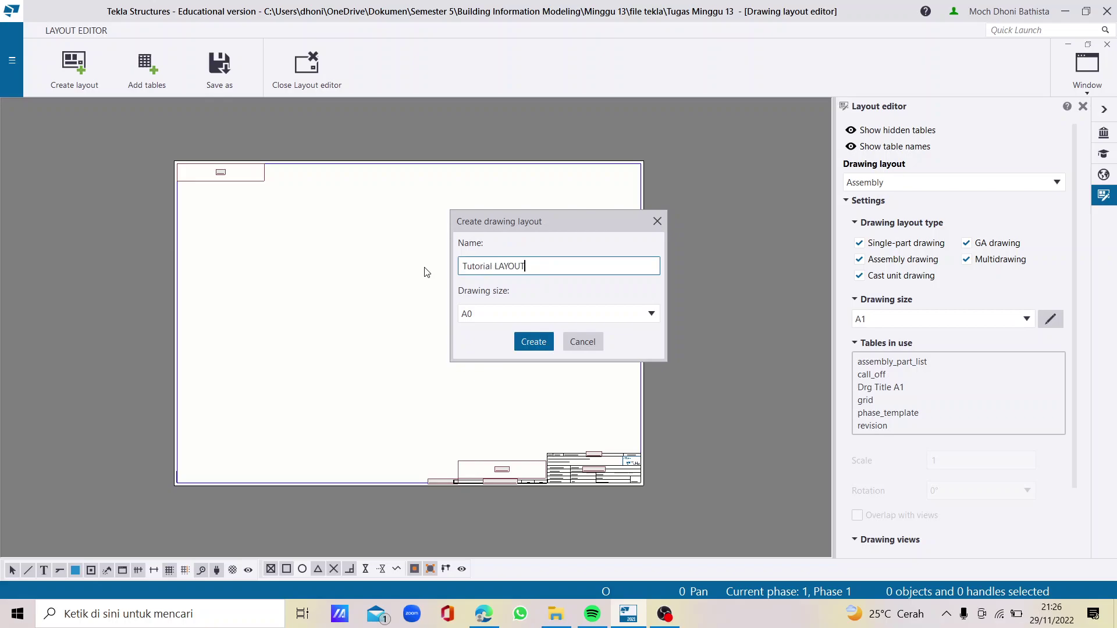
left_click(483, 319)
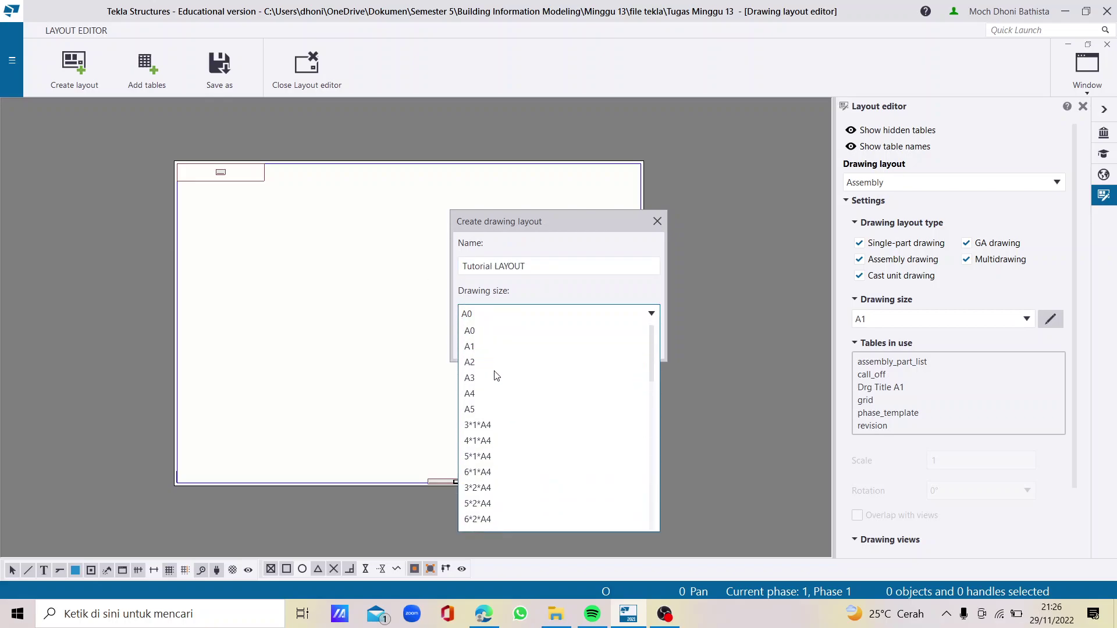
left_click(496, 376)
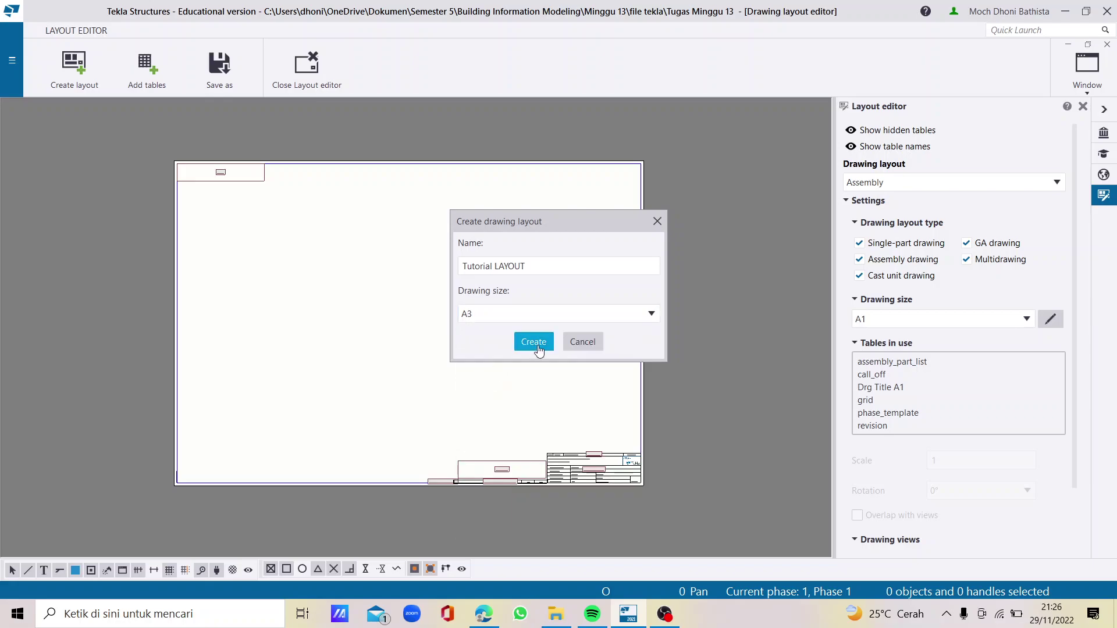
left_click(534, 344)
Zoom into the empty A3 sheet and bring up the Available tables list
scroll(329, 372, "up", 4)
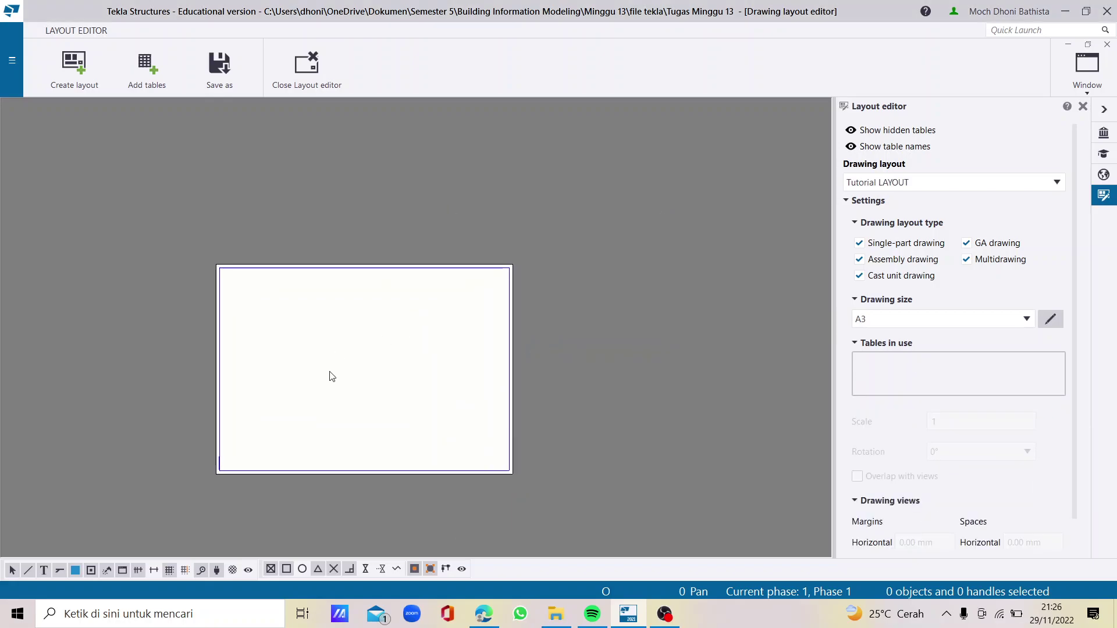
scroll(339, 303, "up", 1)
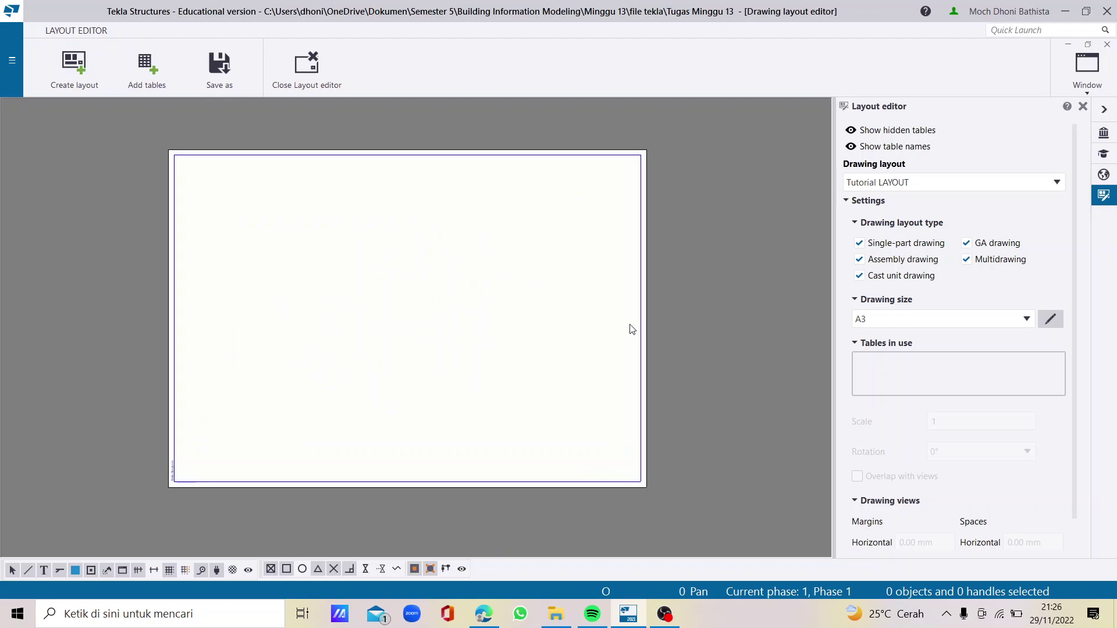
scroll(617, 478, "up", 1)
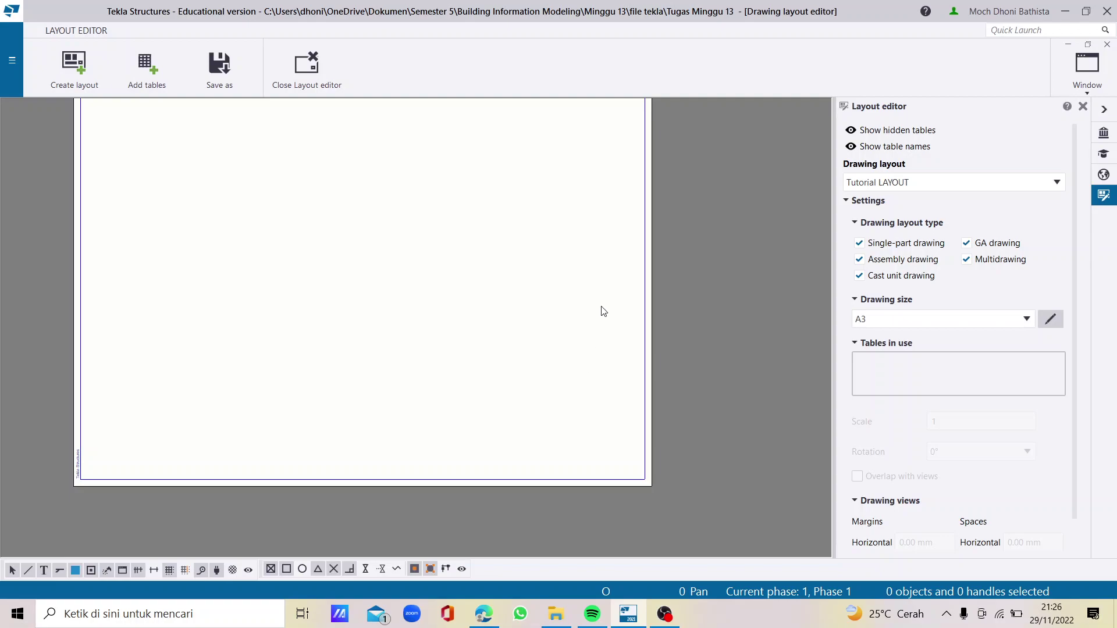
scroll(601, 311, "down", 2)
scroll(536, 297, "up", 1)
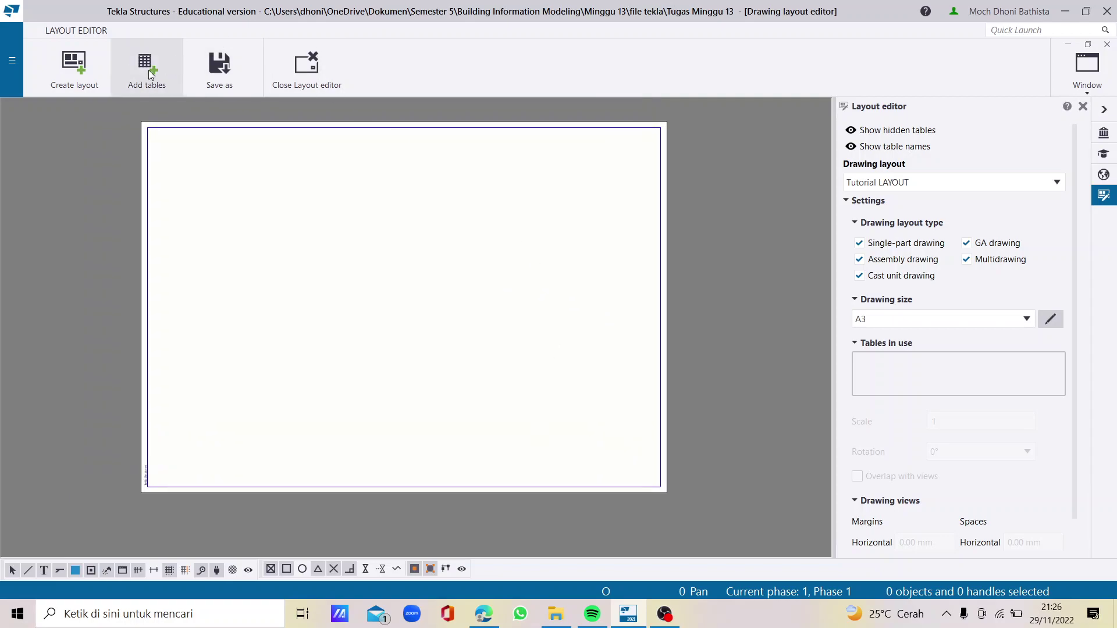
left_click(148, 67)
Place the KOP Drawing Title GA table at the bottom-right corner, then delete it
scroll(169, 201, "down", 1)
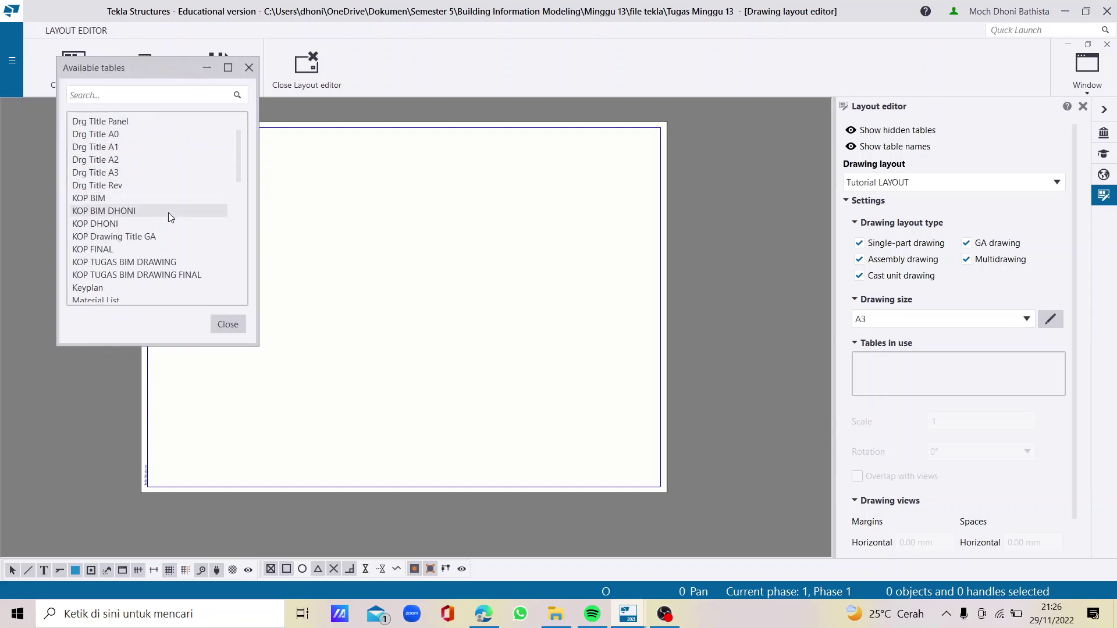
left_click(164, 236)
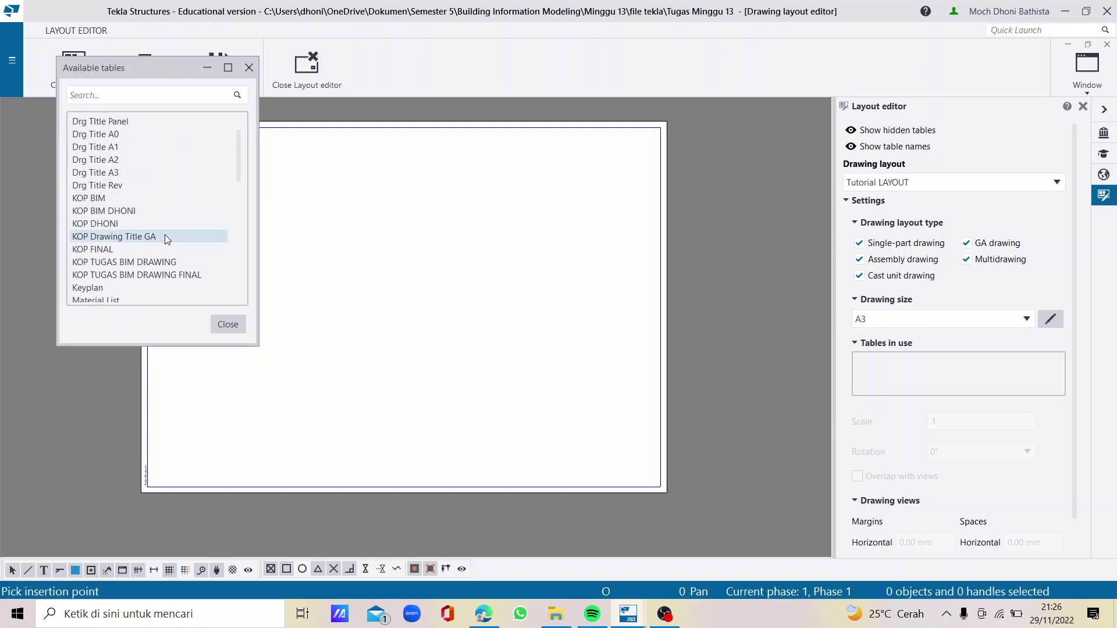
scroll(656, 480, "up", 2)
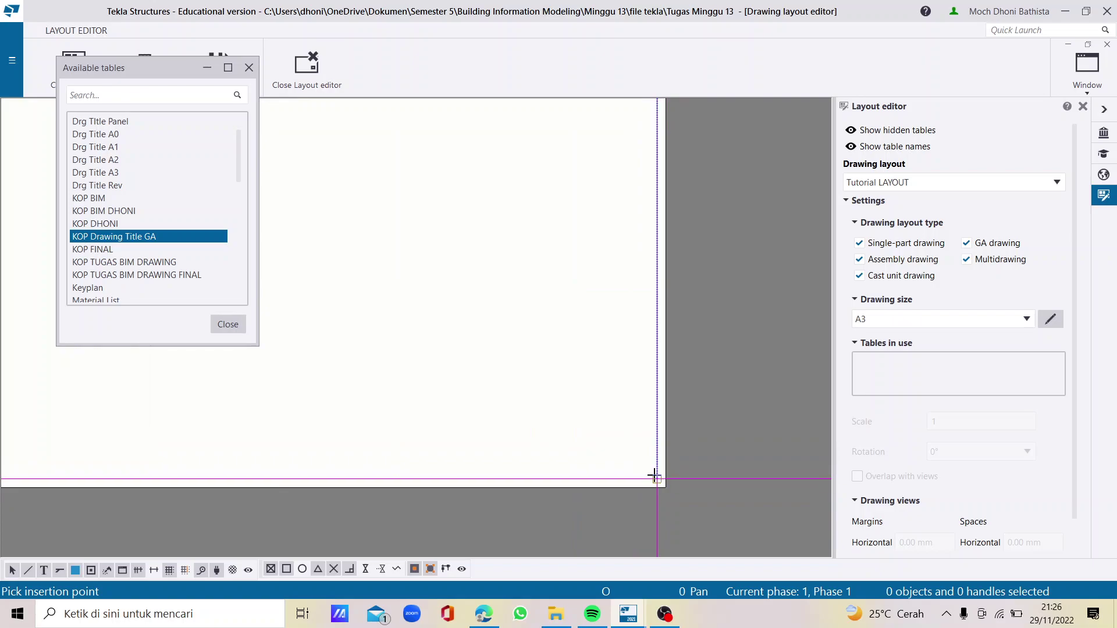
left_click(654, 476)
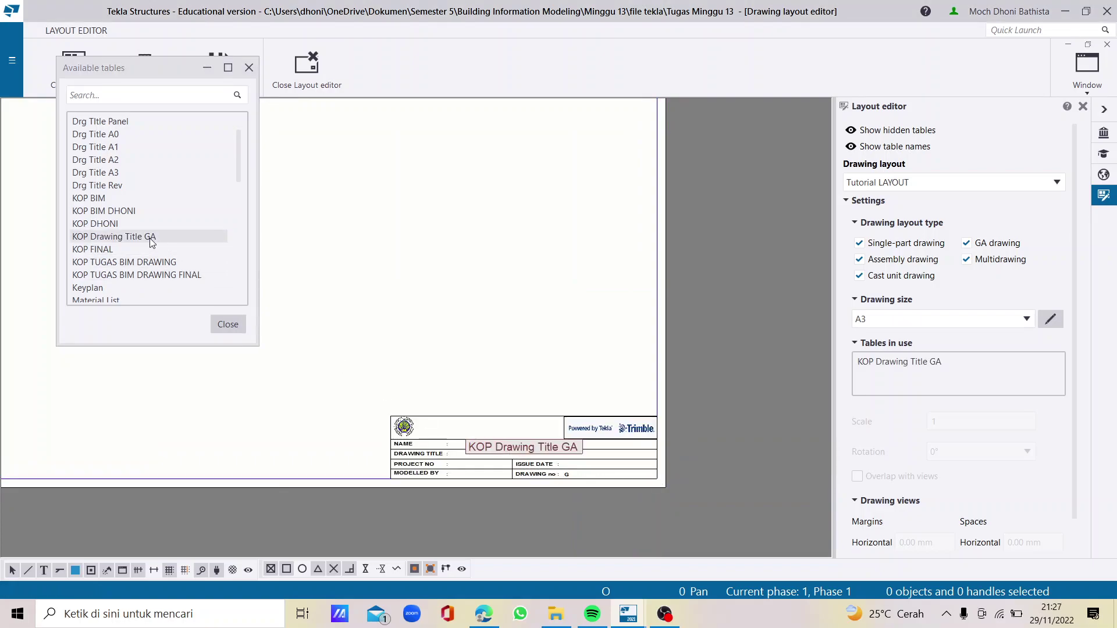
scroll(150, 241, "up", 2)
left_click(135, 161)
right_click(568, 328)
left_click(621, 336)
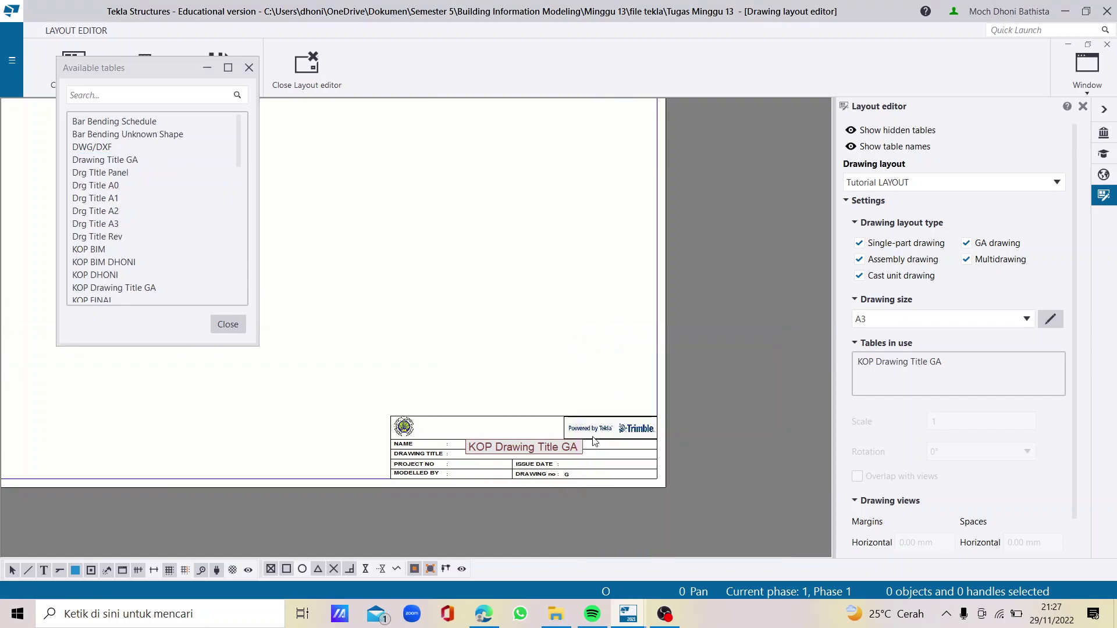
left_click(594, 442)
key("Delete")
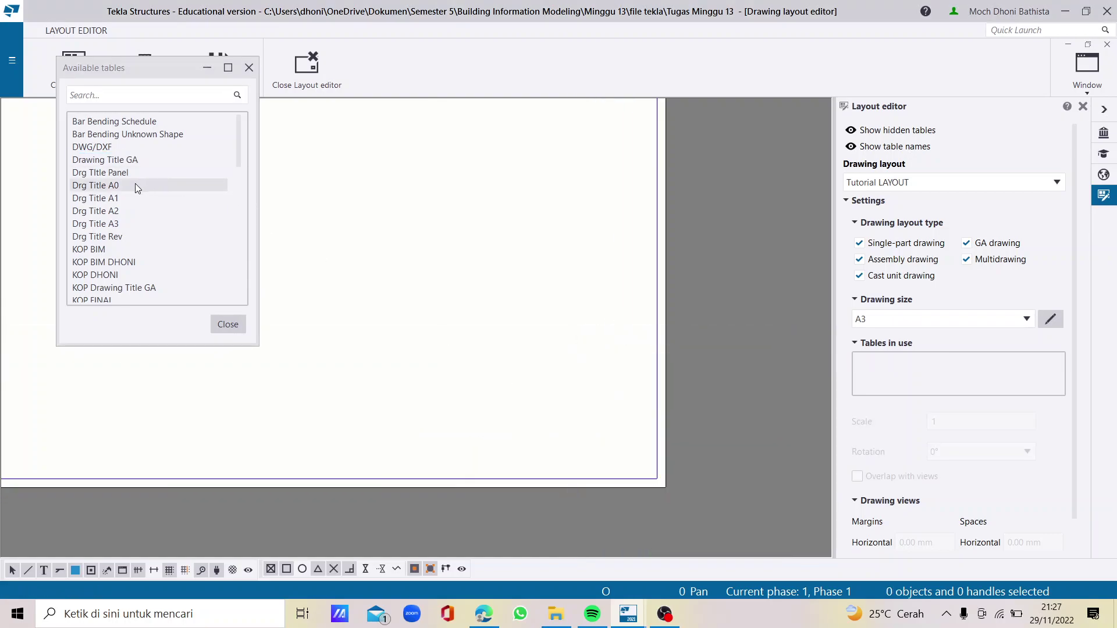
Place Drawing Title GA at the sheet's bottom-right corner and close the tables list
left_click(127, 166)
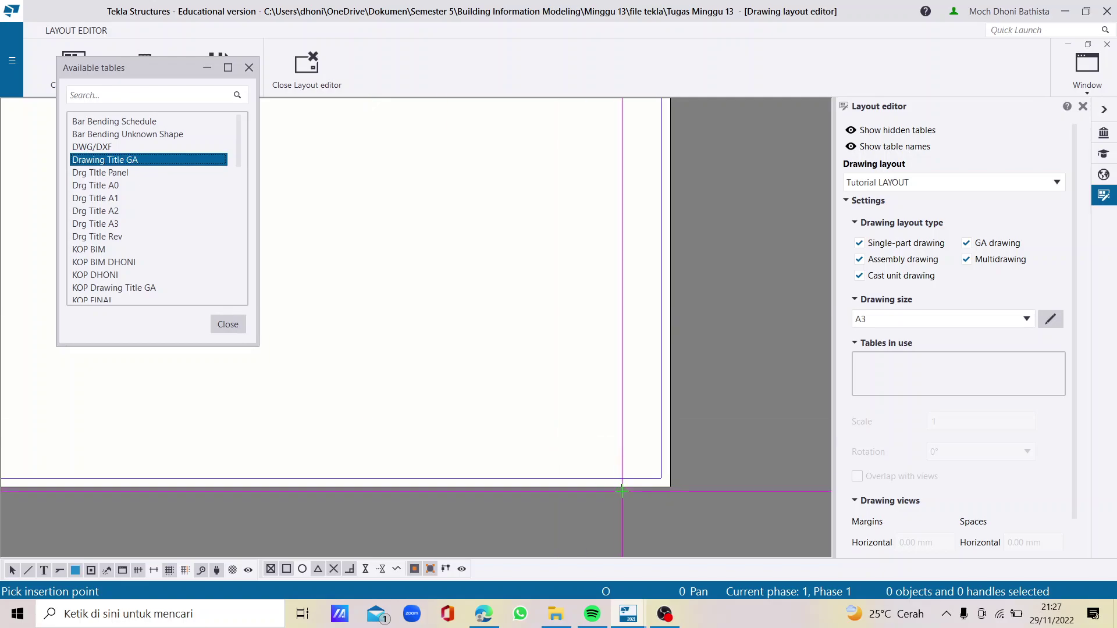
left_click(666, 477)
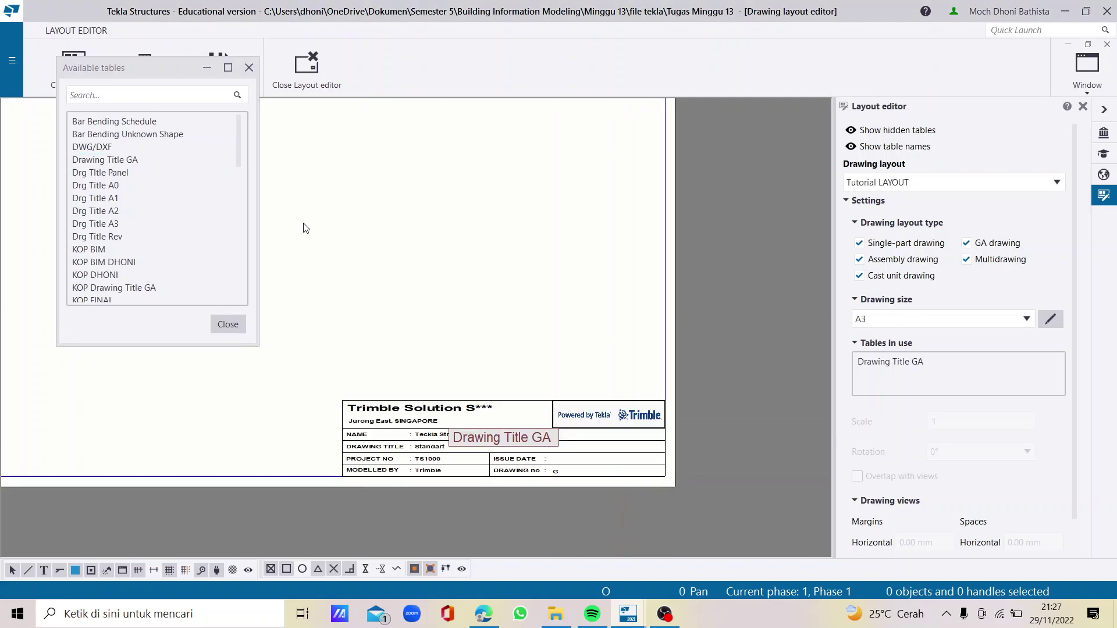
left_click(247, 68)
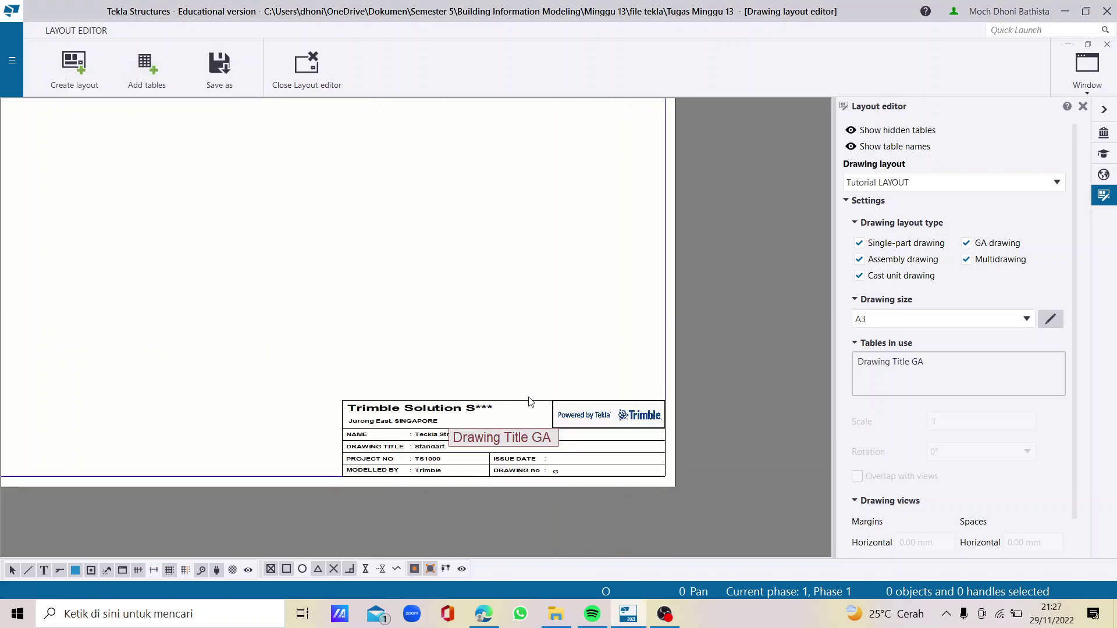
Open the placed Drawing Title GA table in Template Editor as Drawing Title GA.tpl
scroll(457, 368, "down", 3)
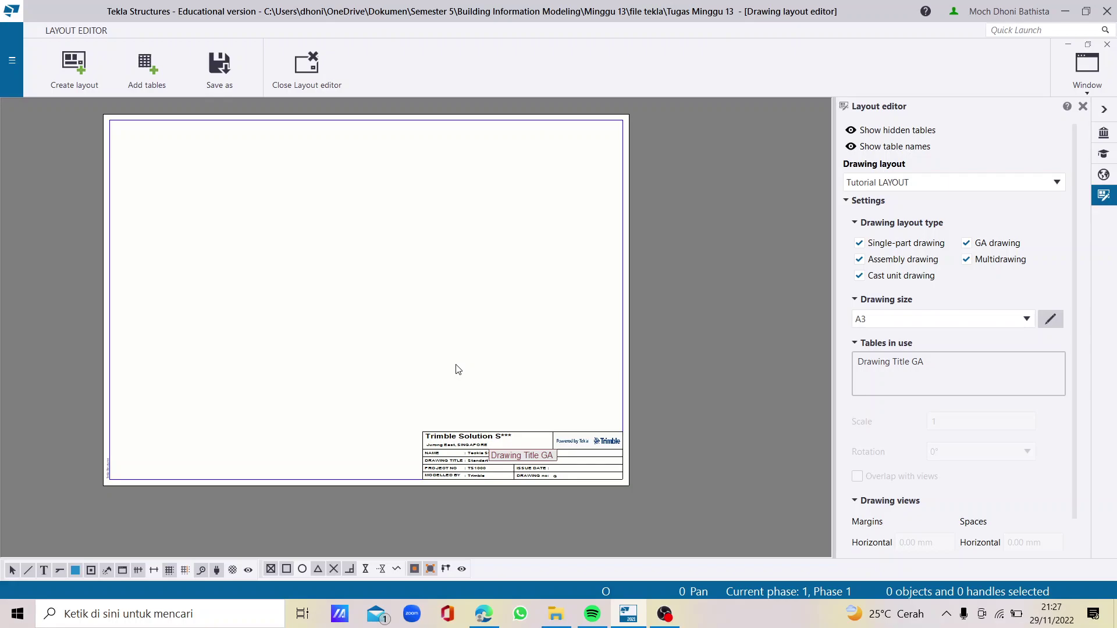
scroll(475, 466, "up", 2)
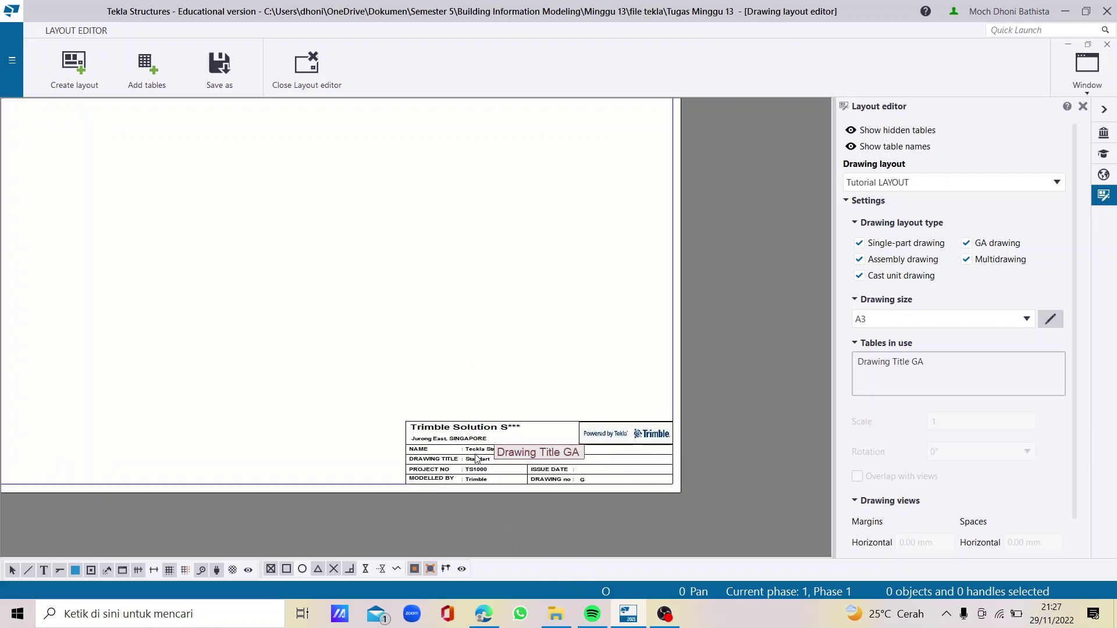
scroll(477, 459, "up", 1)
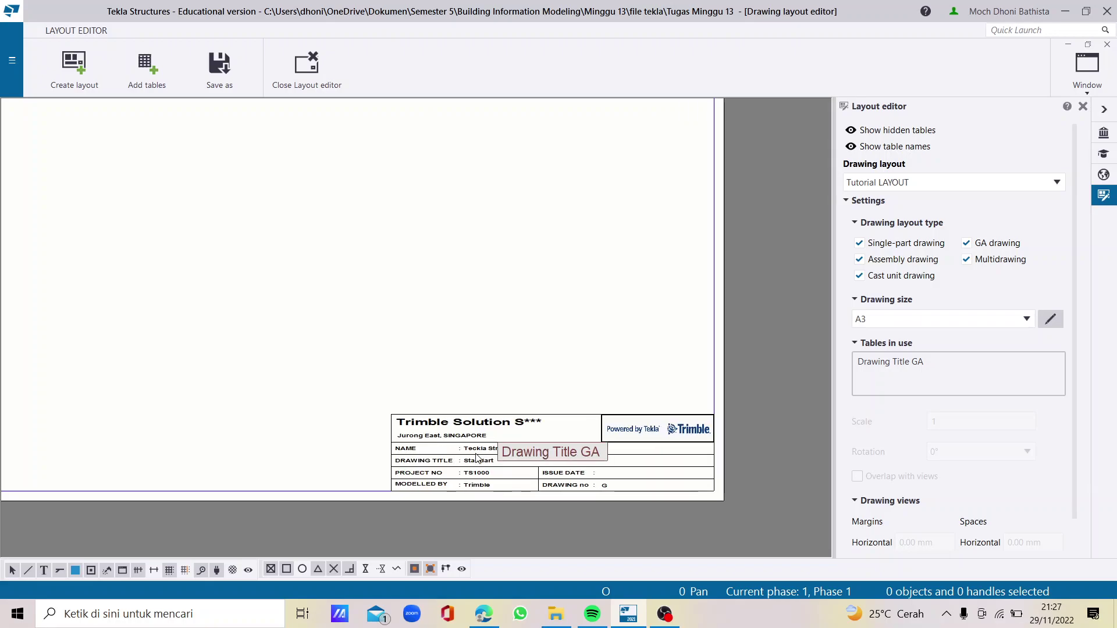
double_click(479, 460)
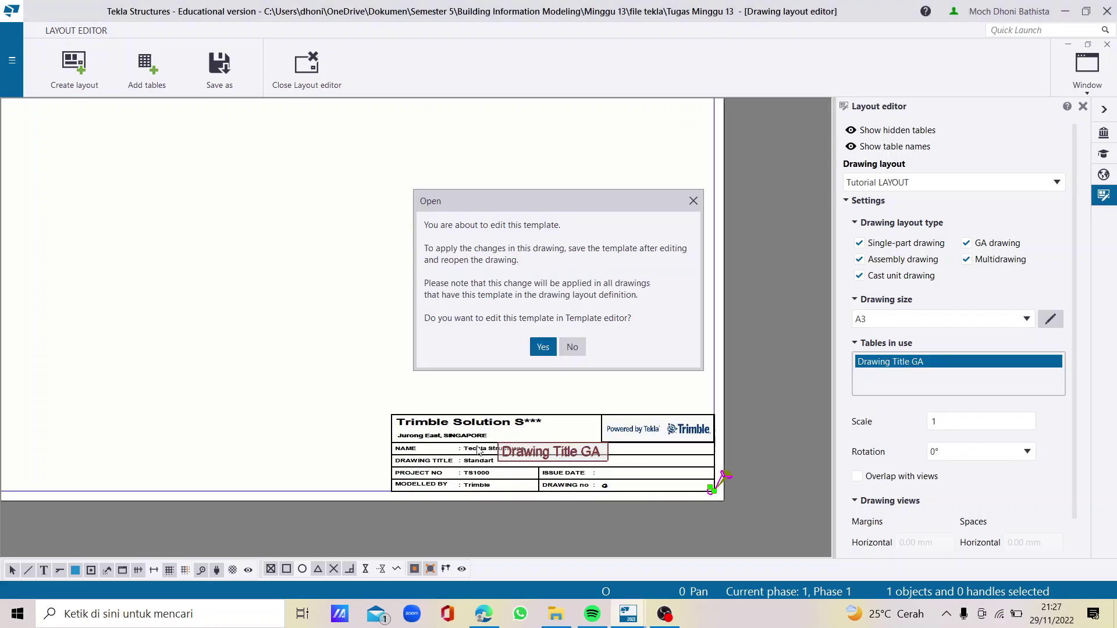
left_click(543, 348)
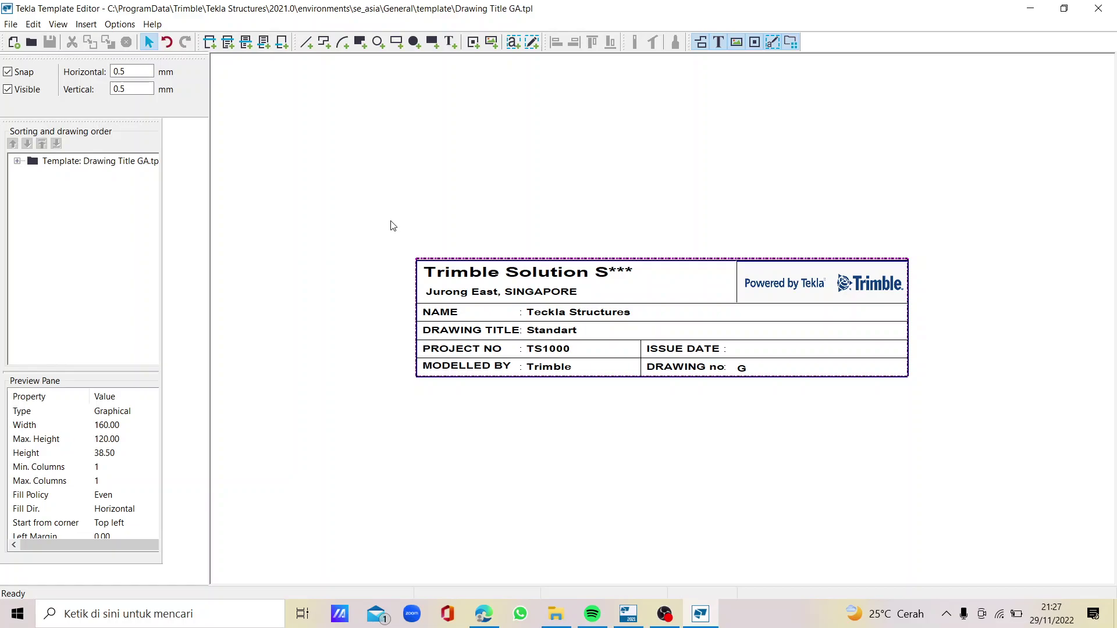
Delete the company name and address text at the top of the title block
left_click(464, 280)
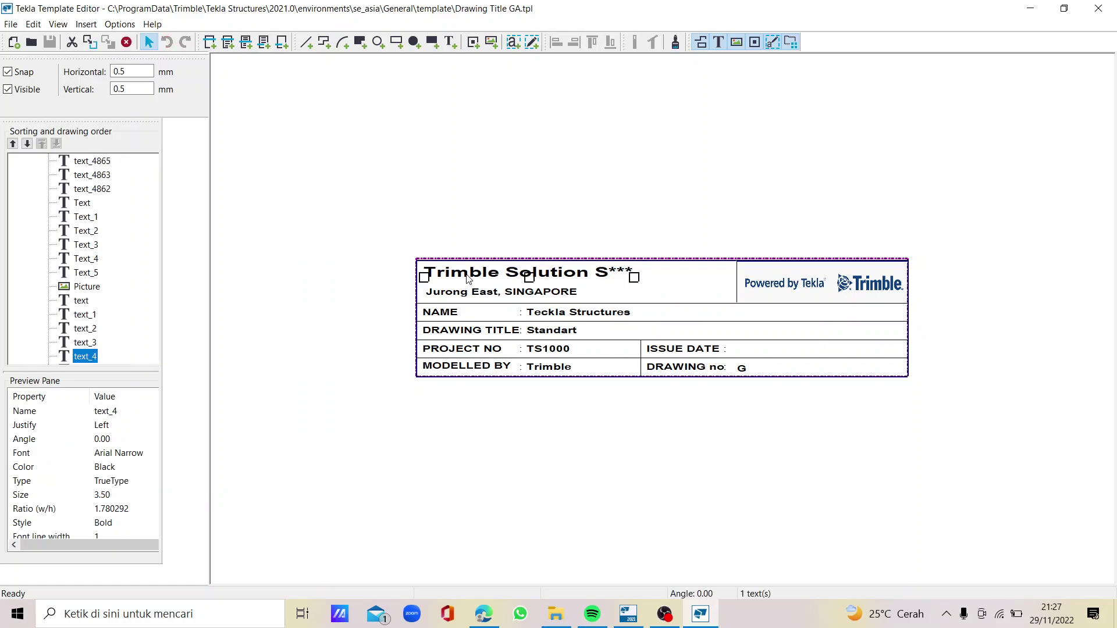
key("Delete")
left_click(481, 291)
key("Delete")
scroll(556, 326, "up", 3)
Delete the sample values Teckla Structures, Standart, TS1000, Trimble and G
left_click(547, 307)
key("Delete")
left_click(550, 345)
key("Delete")
left_click(552, 389)
key("Delete")
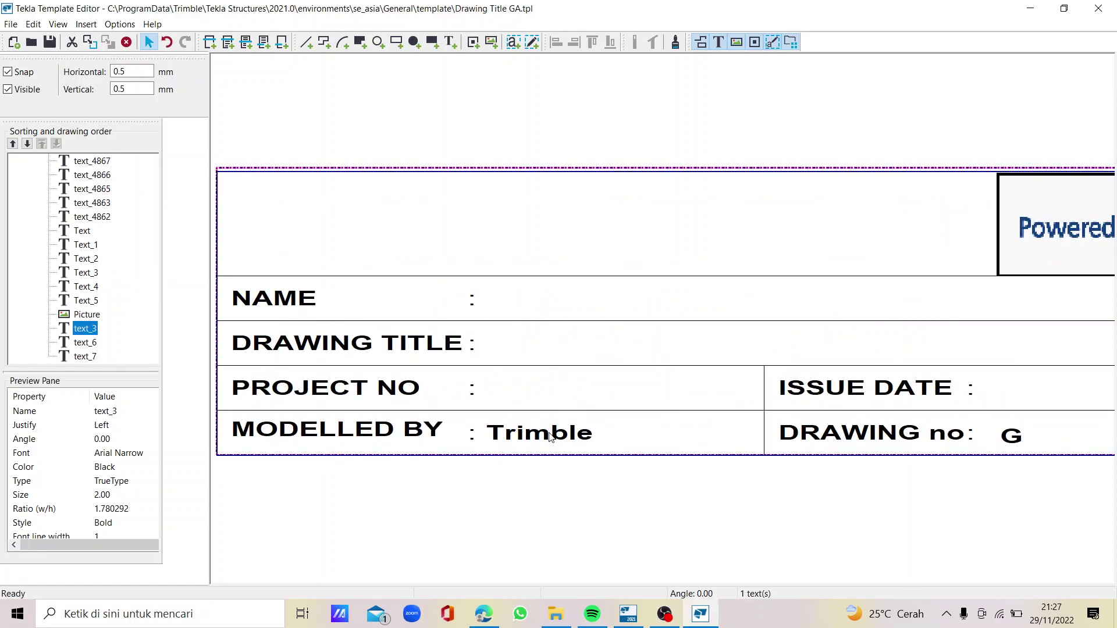
key("Delete")
left_click(1012, 440)
key("Delete")
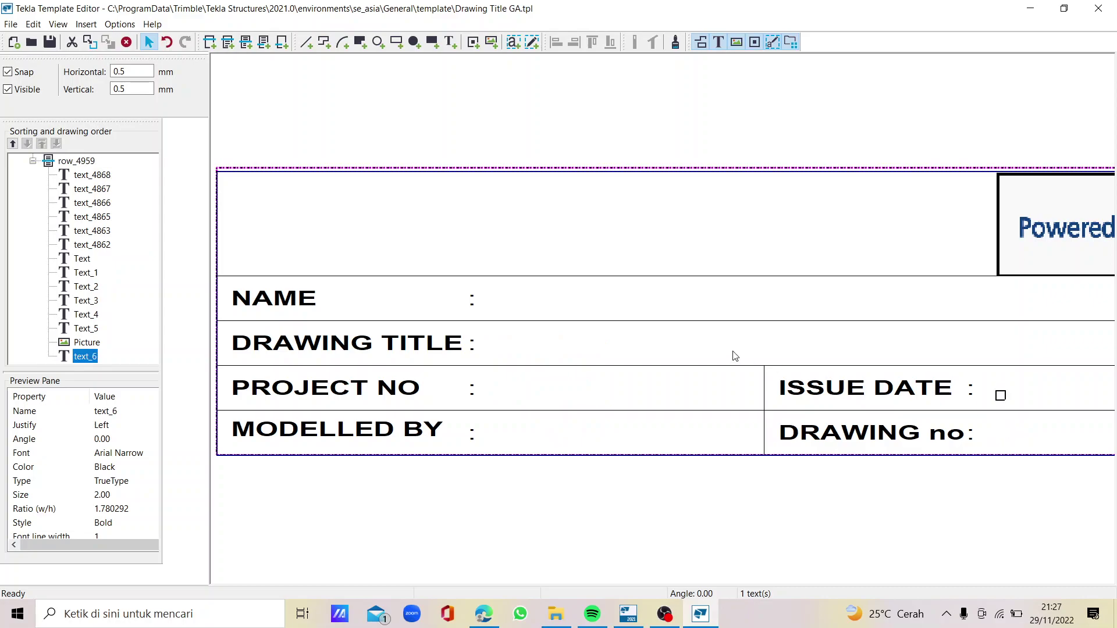
Remove the leftover empty text beside the ISSUE DATE label
scroll(703, 319, "down", 3)
scroll(706, 314, "up", 2)
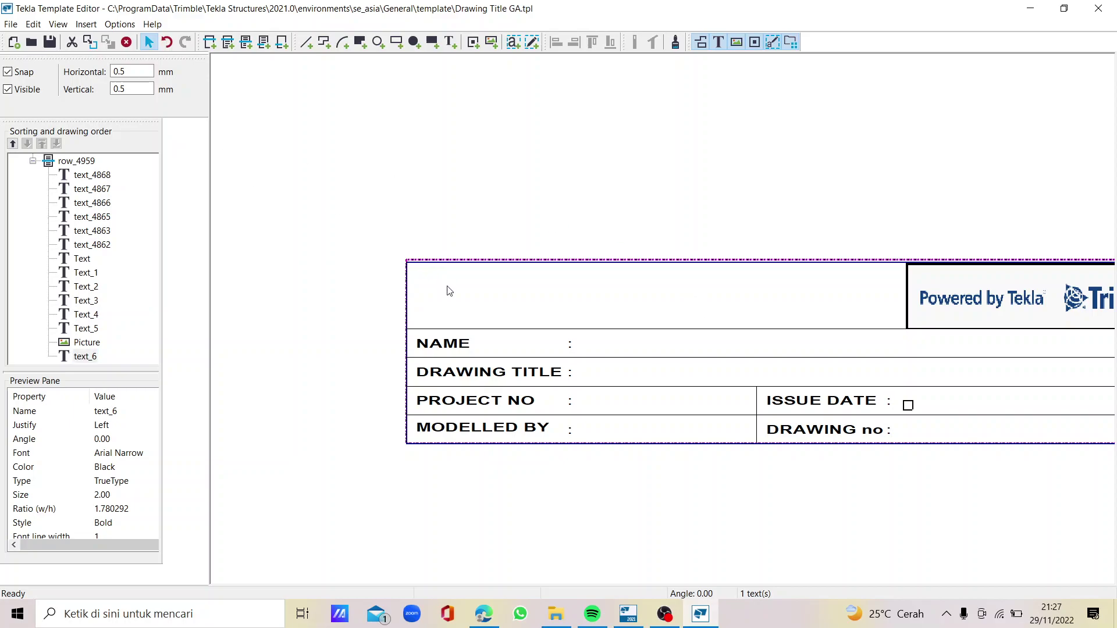
key("Delete")
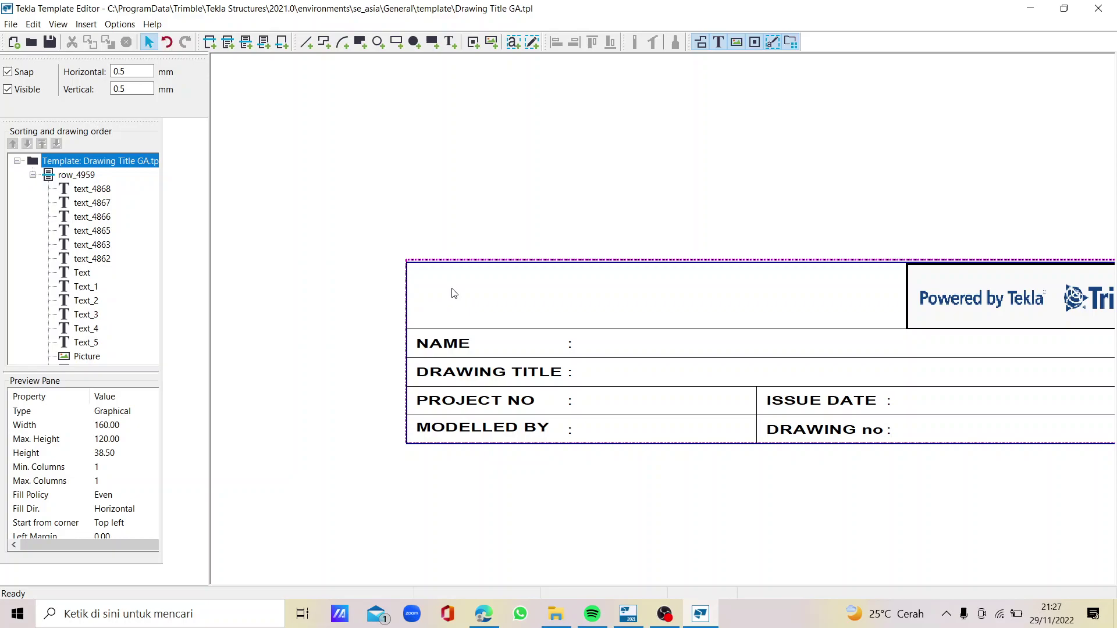
scroll(454, 294, "down", 2)
scroll(449, 287, "up", 2)
Browse the Semester and bitmaps folders in Select Picture File, then close without inserting
left_click(86, 24)
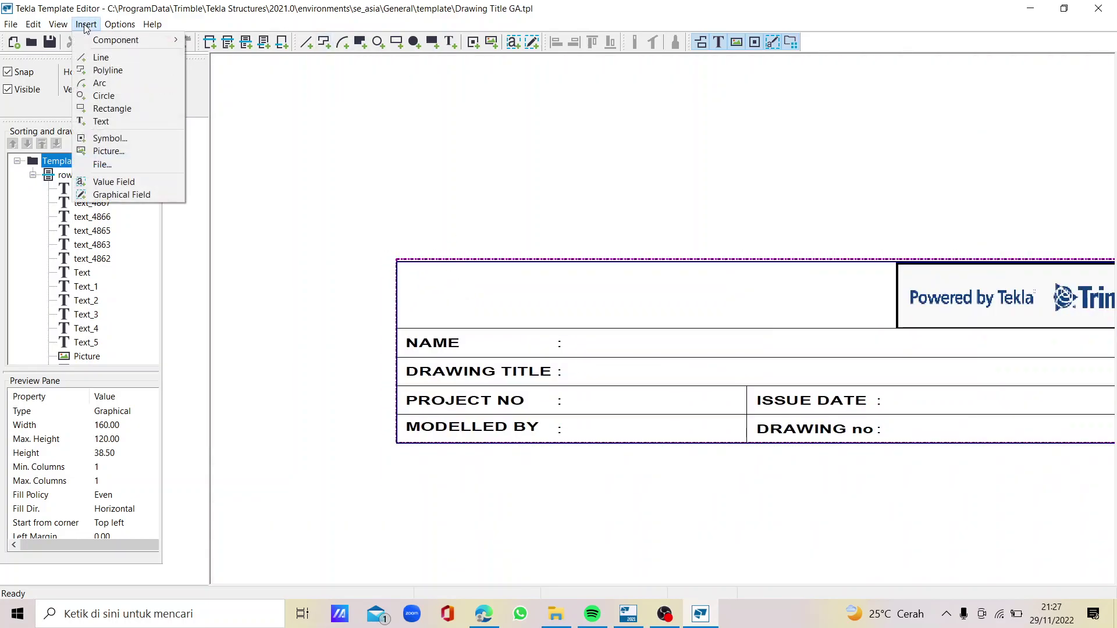
left_click(142, 152)
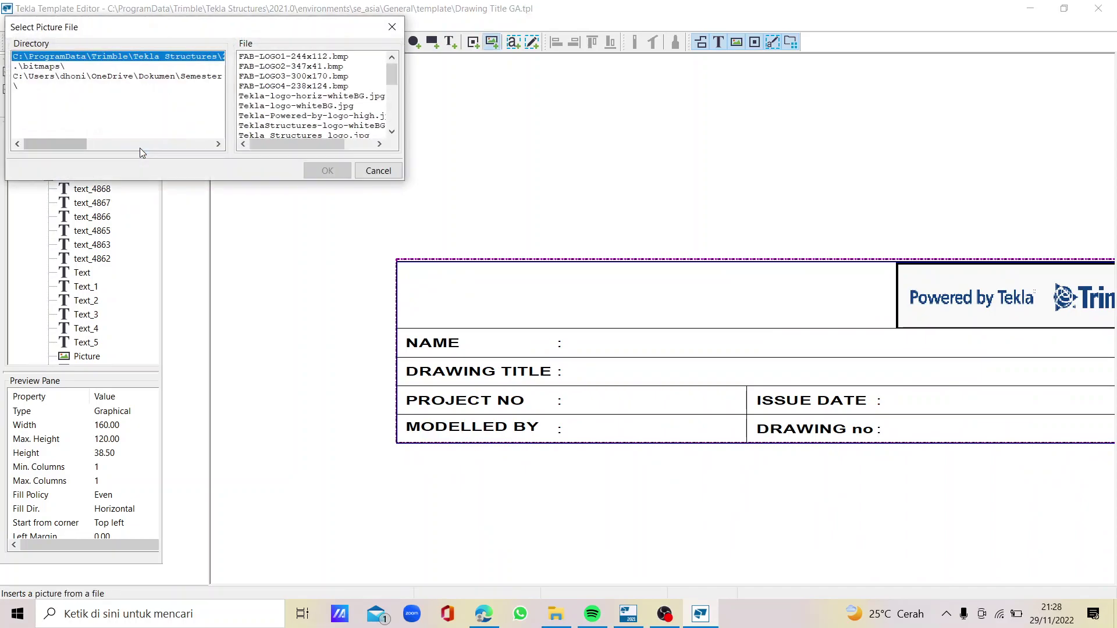
left_click(117, 76)
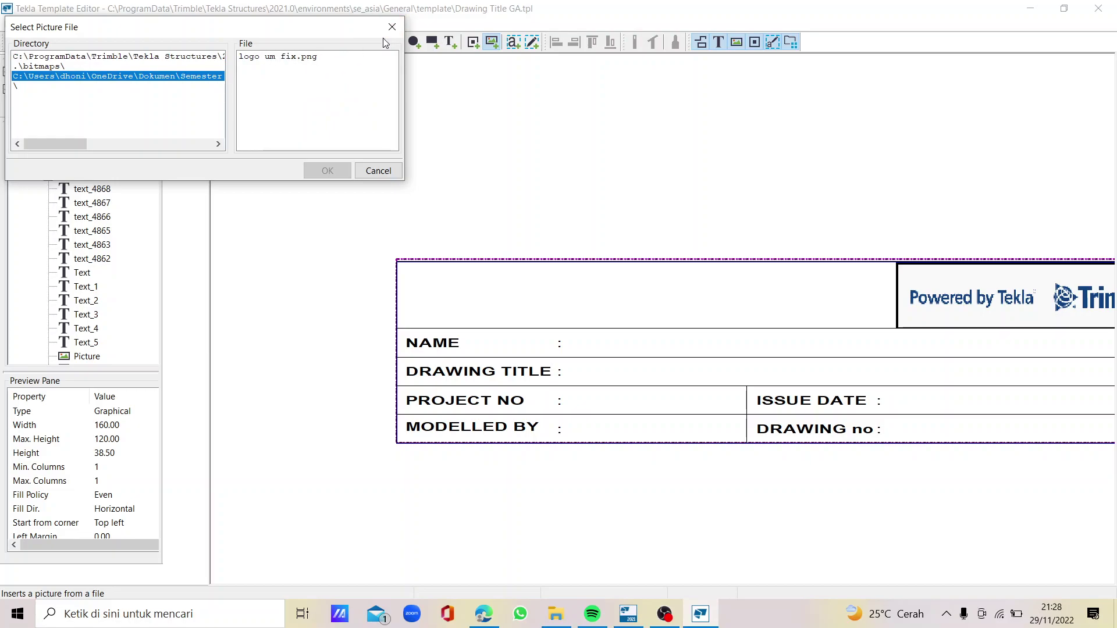
left_click(100, 65)
left_click(99, 76)
left_click(101, 65)
left_click(103, 56)
left_click(106, 74)
left_click(110, 67)
left_click(112, 57)
left_click(130, 78)
left_click(386, 28)
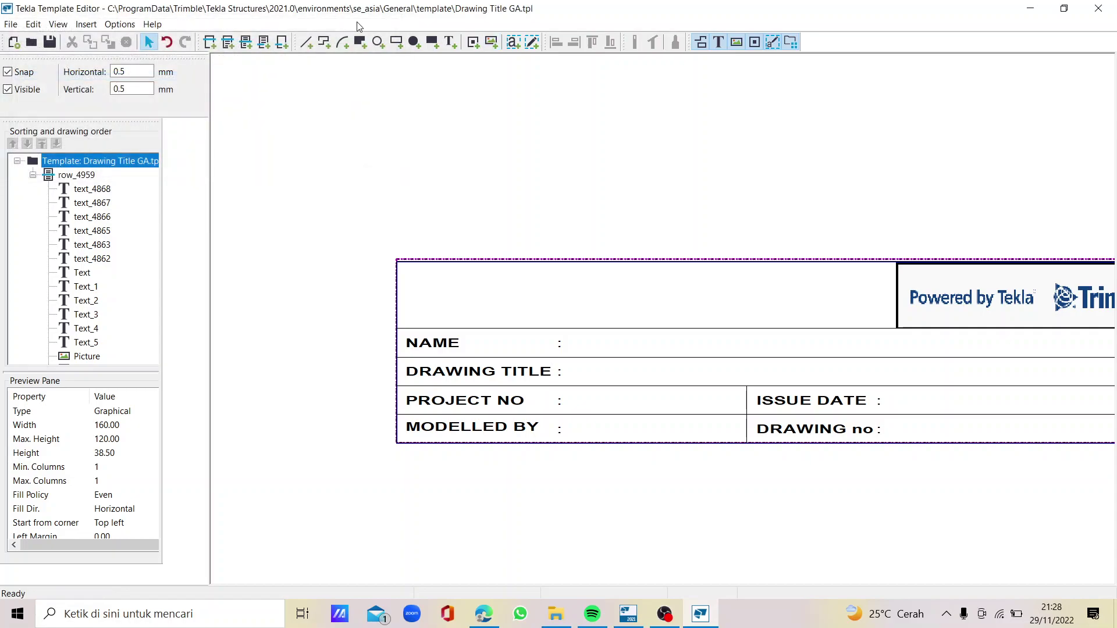
Delete the old user folder path from the Symbols, pictures file location in Preferences
left_click(109, 26)
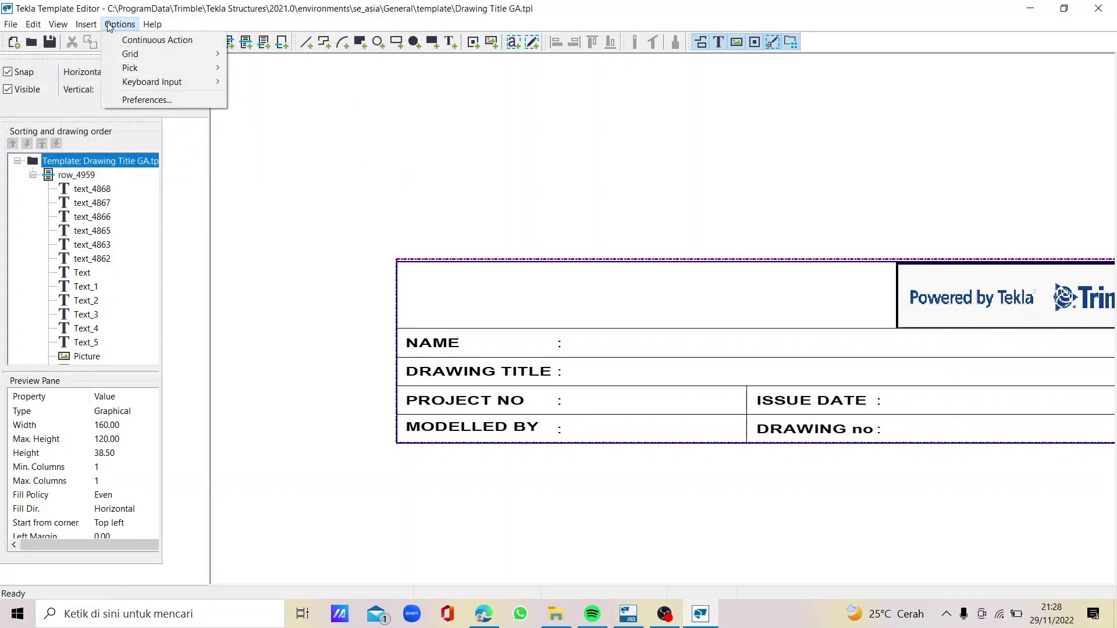
left_click(165, 99)
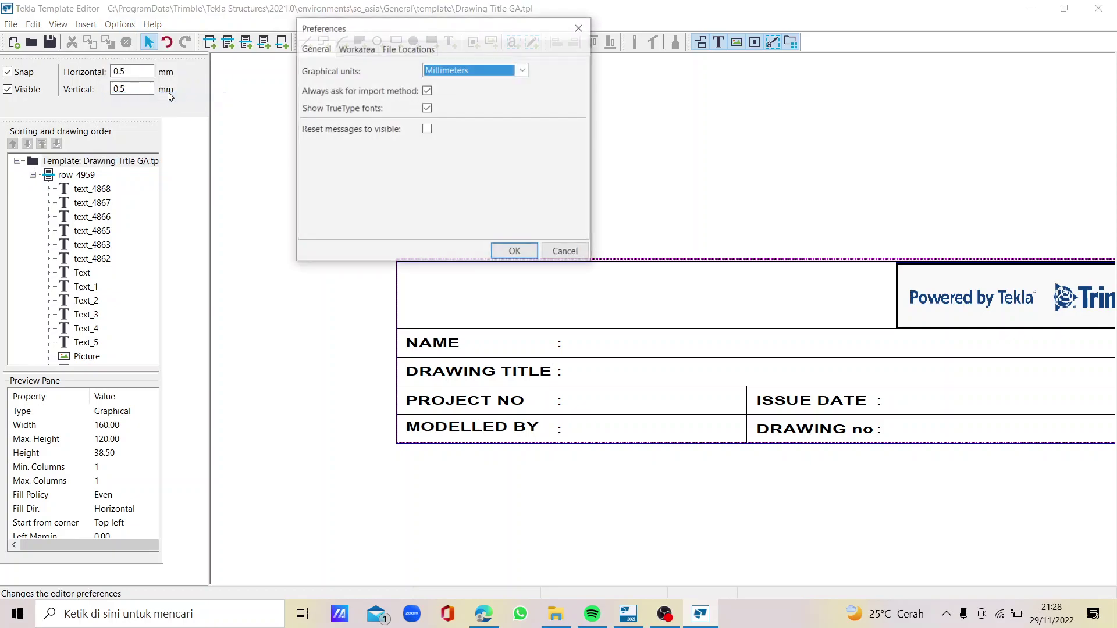
left_click(417, 50)
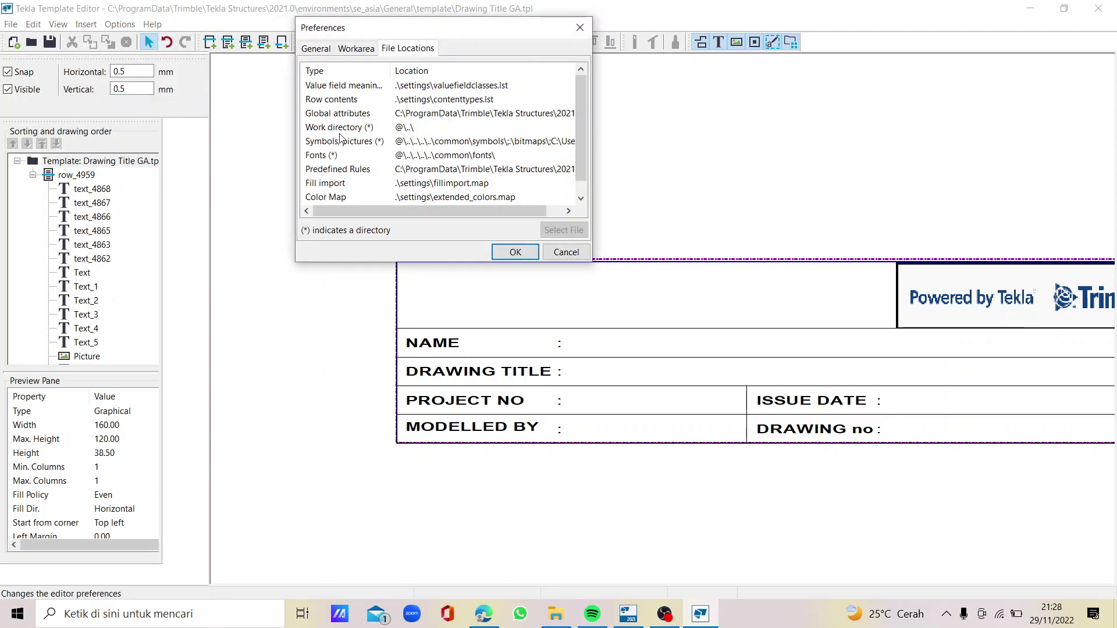
left_click(425, 144)
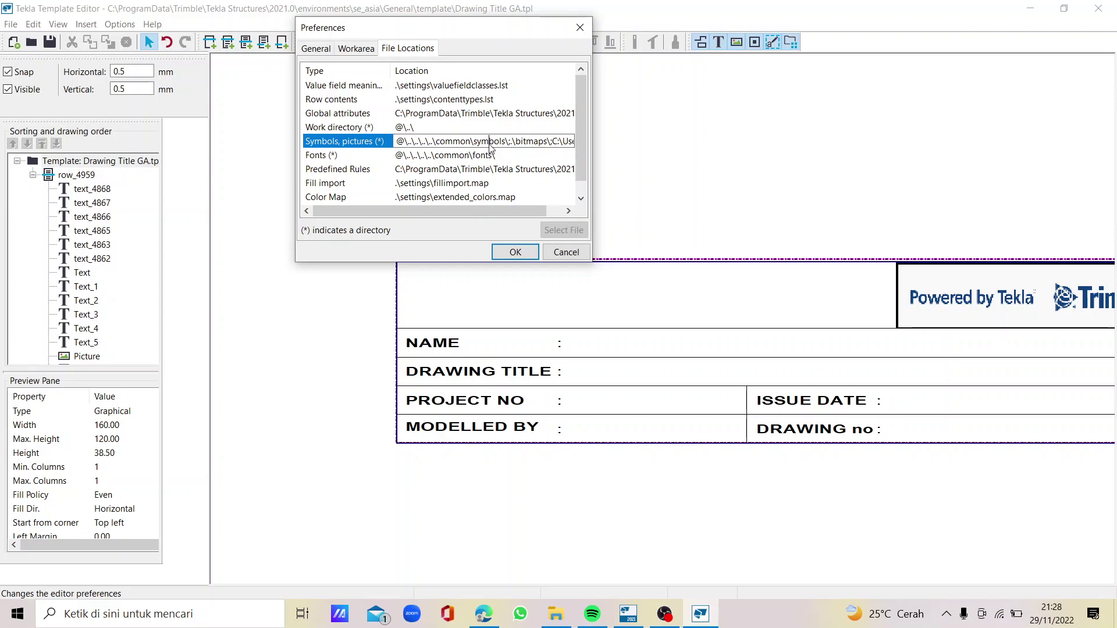
key("Right")
key("Right")
key("Right")
key("Right")
key("Right")
key("Right")
key("Right")
key("Right")
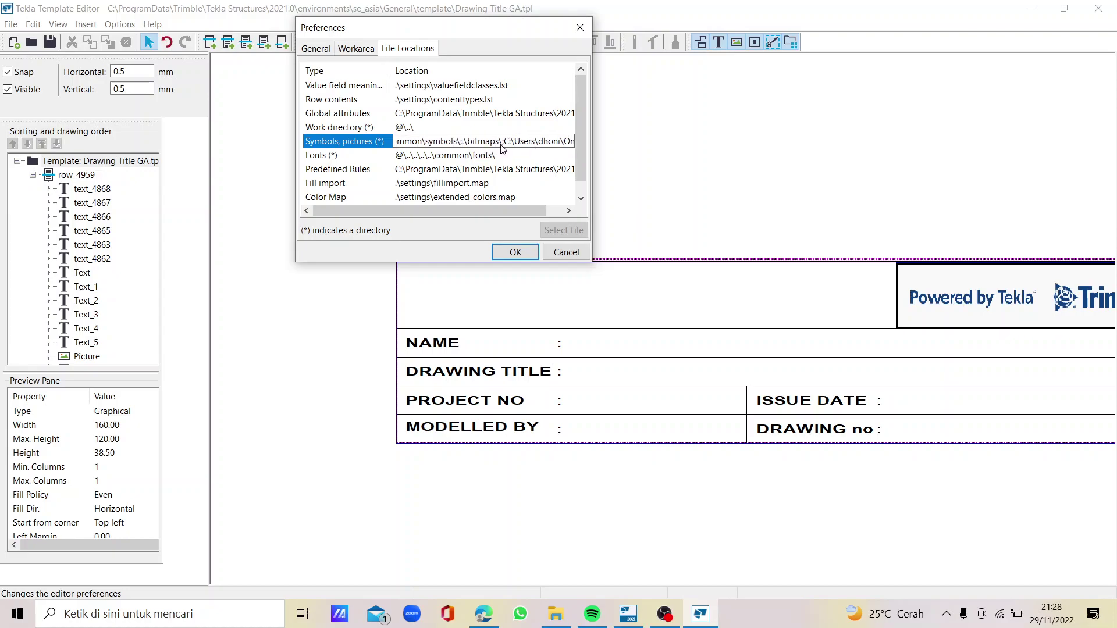
left_click(508, 145)
left_click_drag(506, 144, 593, 152)
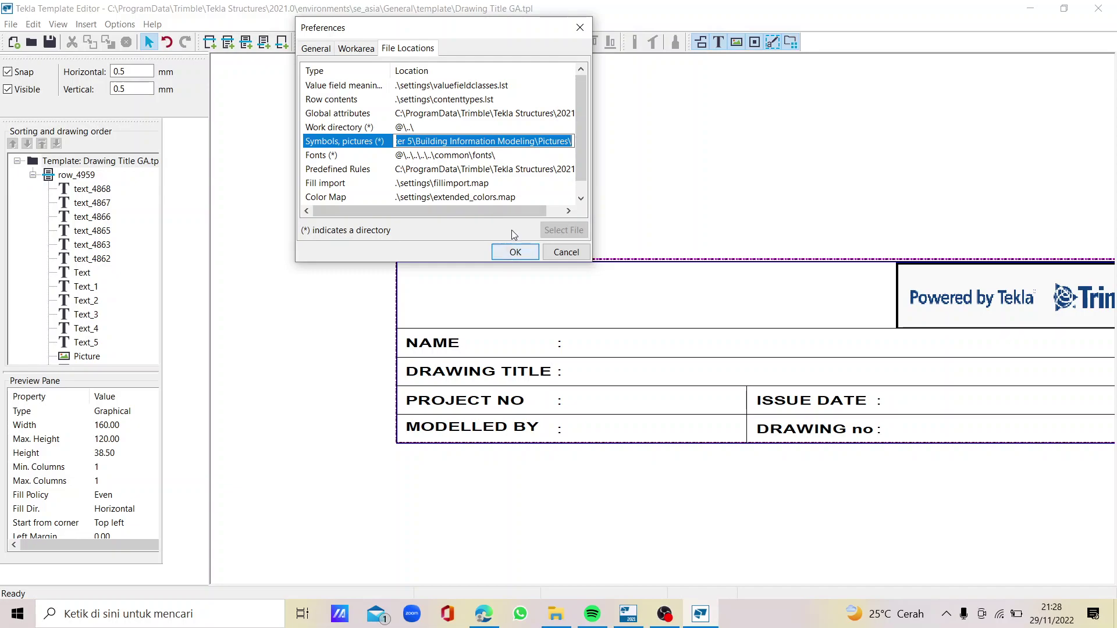
key("Delete")
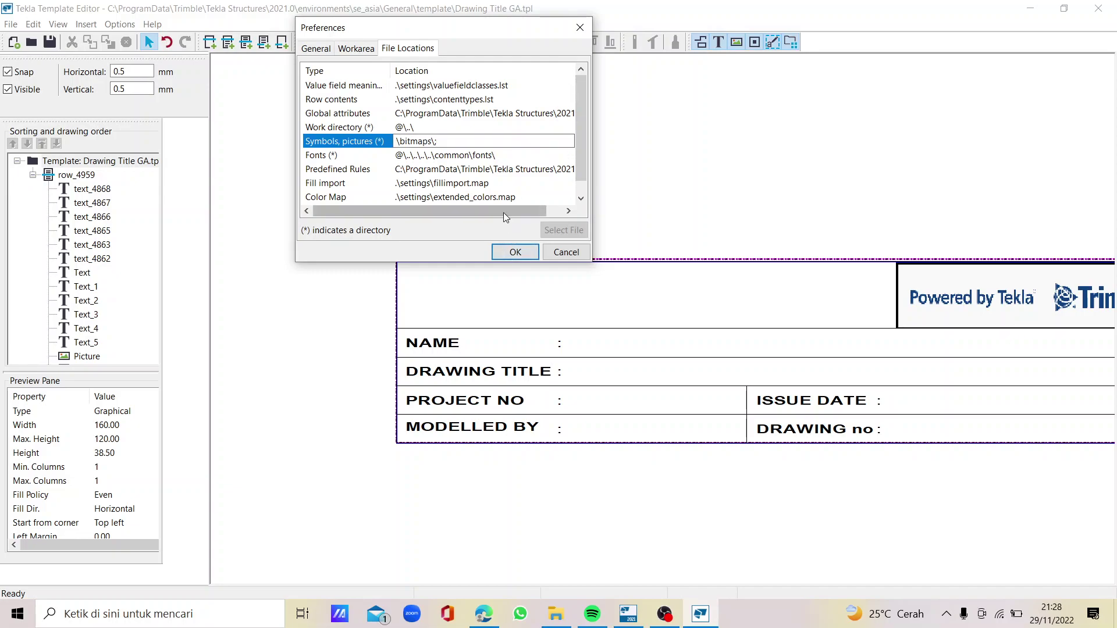
left_click(557, 614)
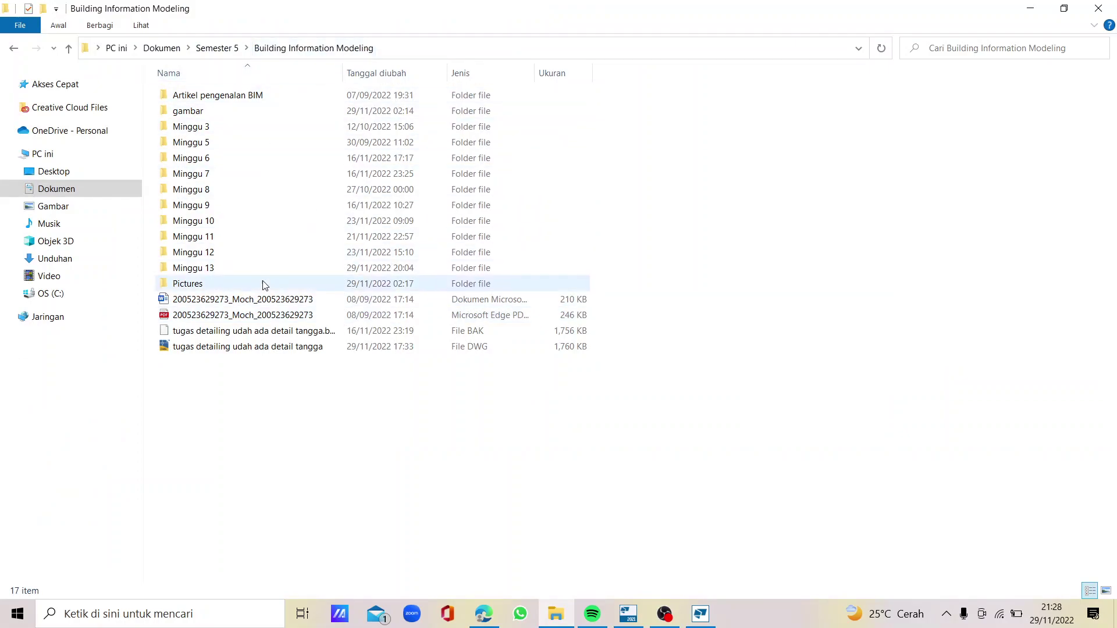
Open the Pictures folder and select its full path in the address bar
double_click(215, 285)
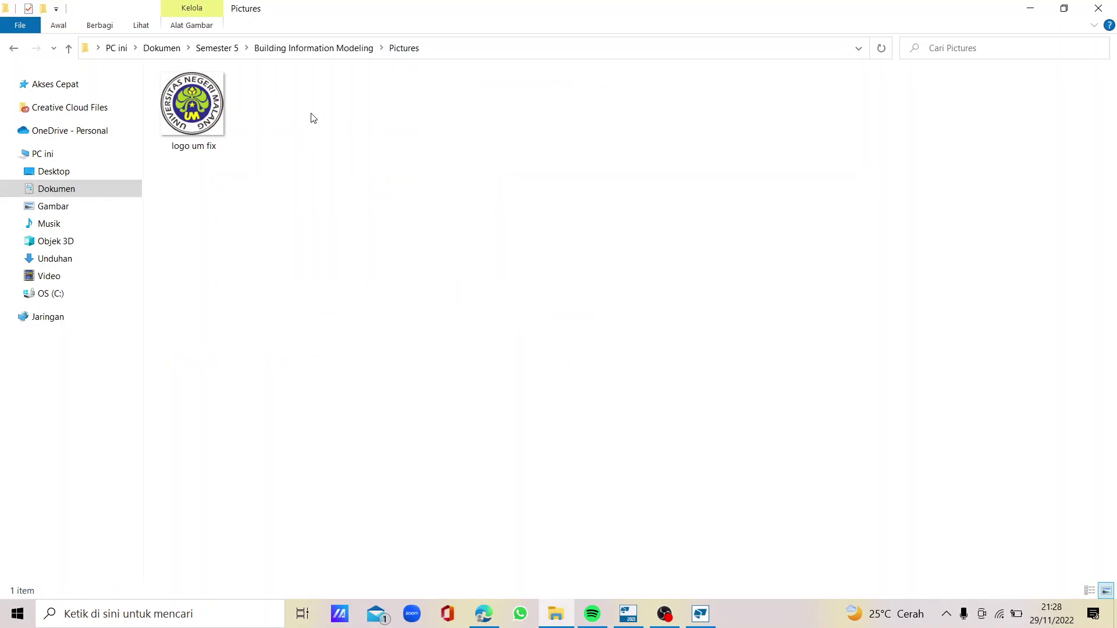
left_click(436, 51)
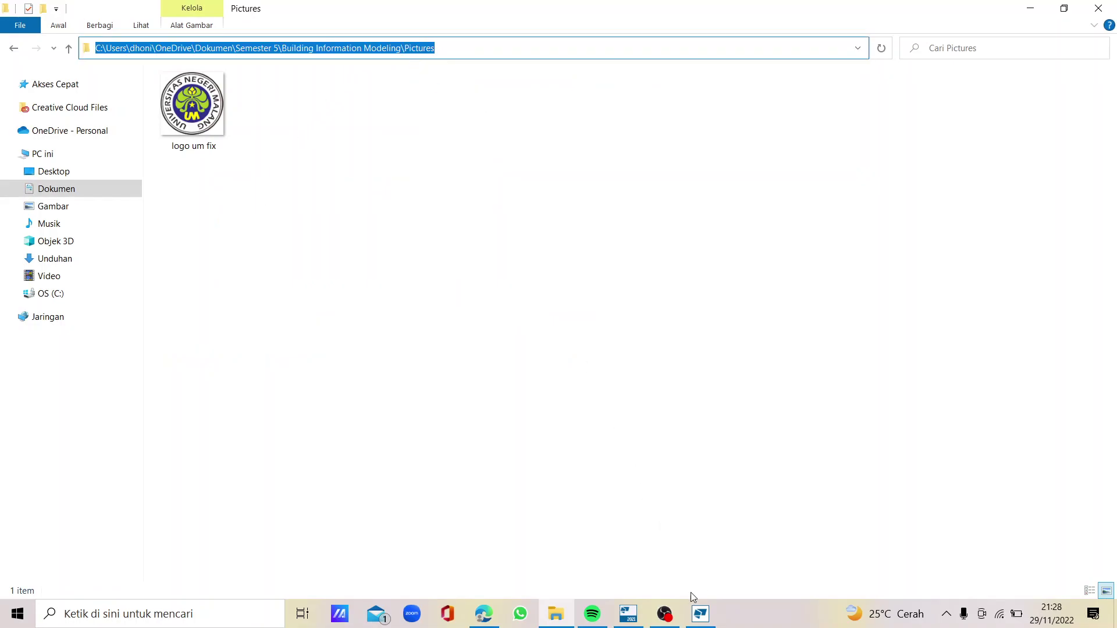
Paste the Pictures folder path into Symbols, pictures and confirm the preferences
left_click(631, 624)
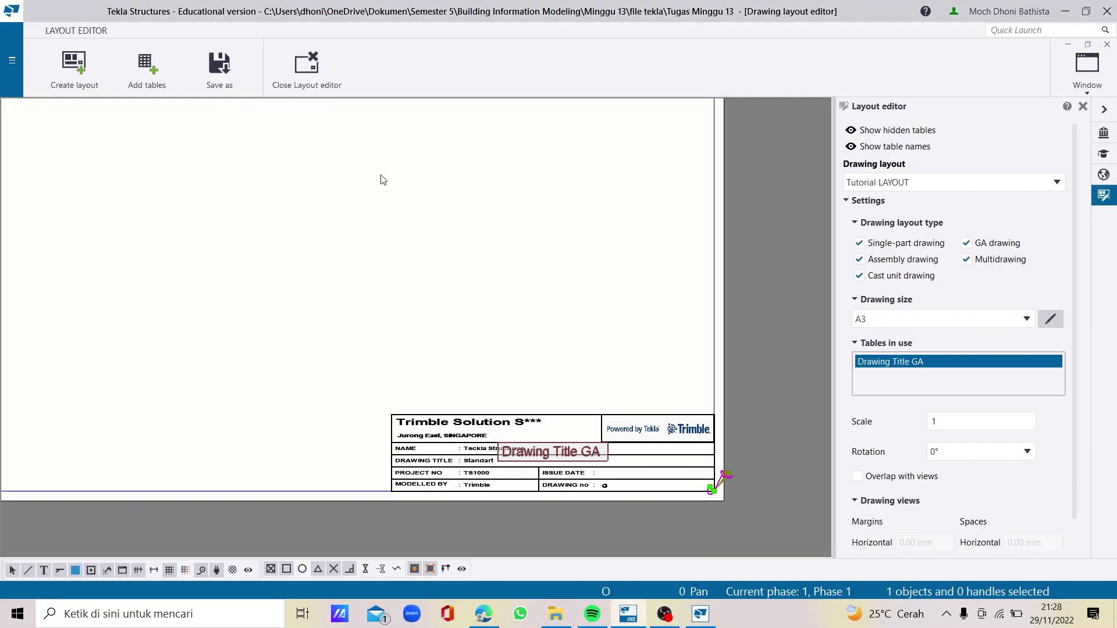
left_click(705, 617)
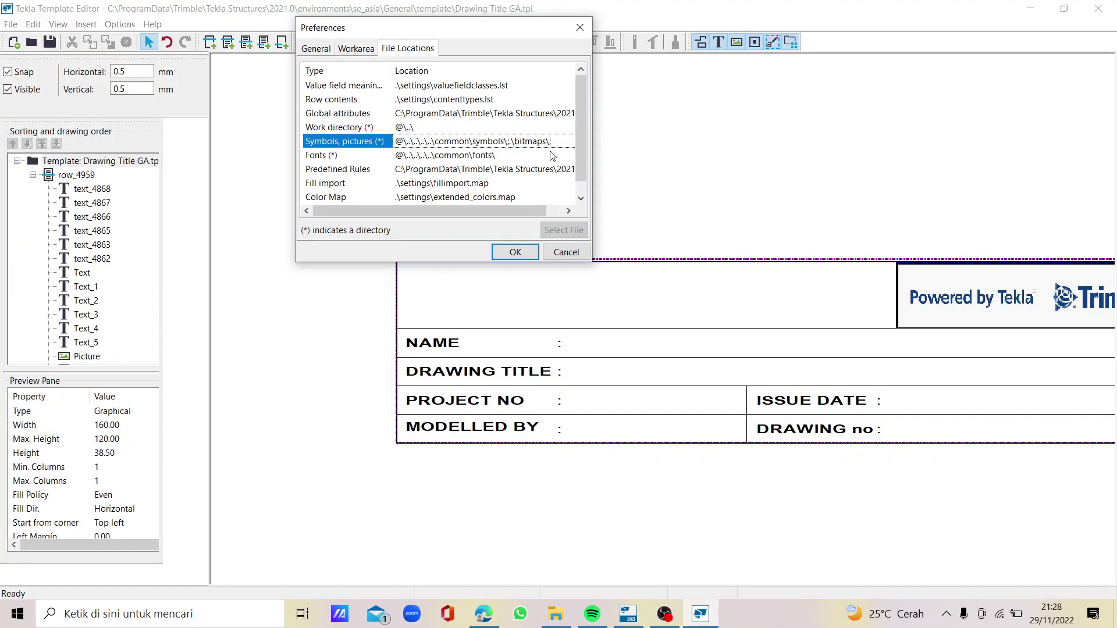
key("ctrl+v")
left_click(522, 252)
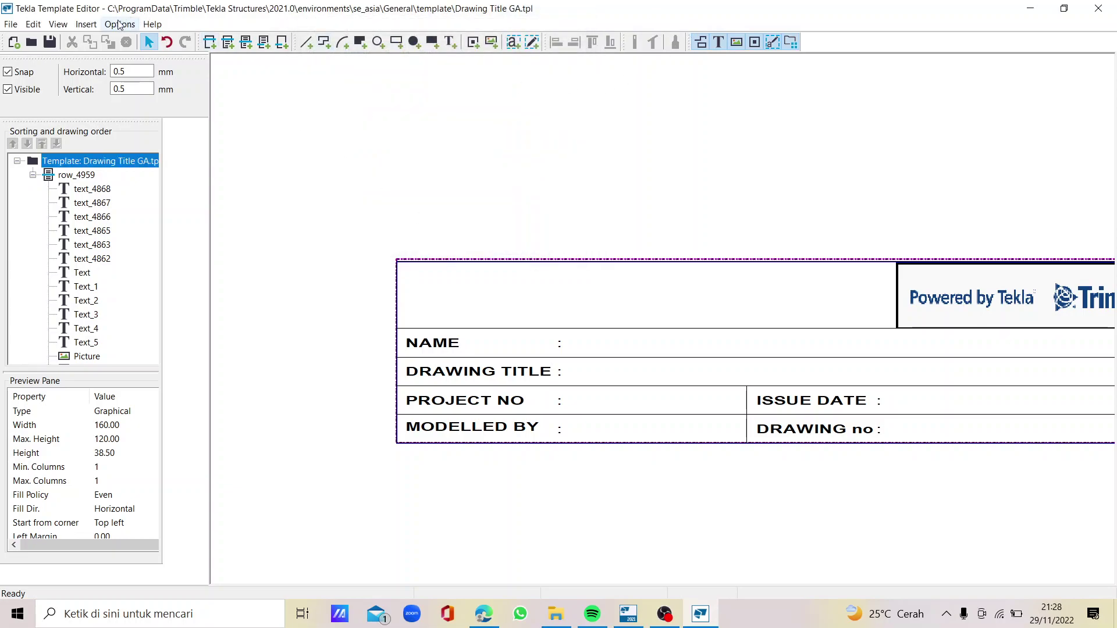
left_click(86, 24)
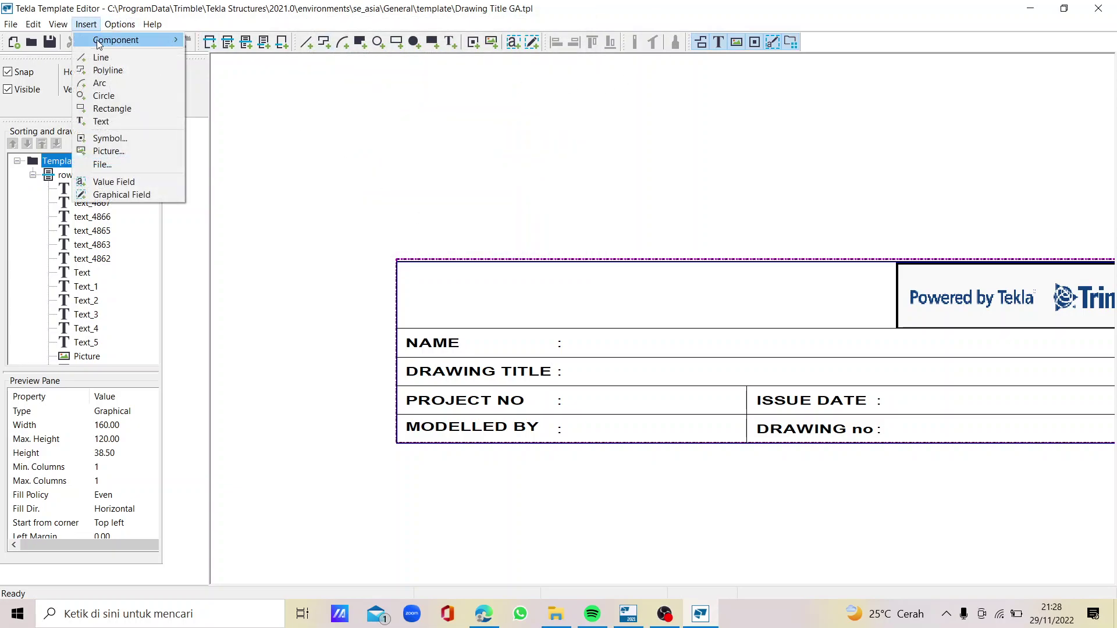
Insert the logo um fix.png picture into the title block's empty top-left cell
left_click(109, 151)
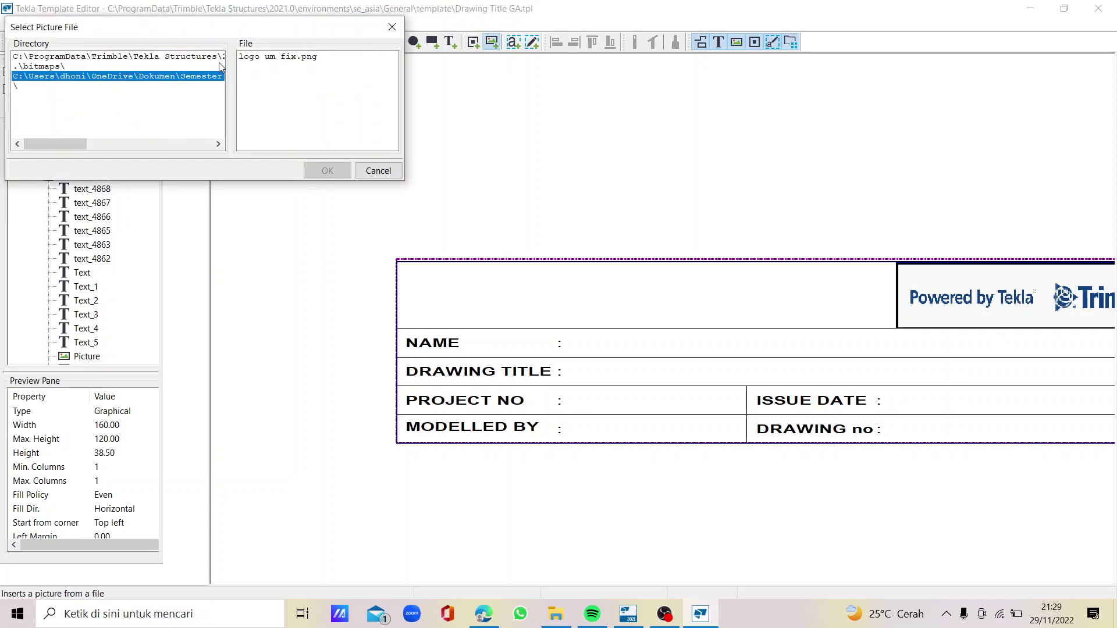
left_click(270, 58)
left_click(328, 170)
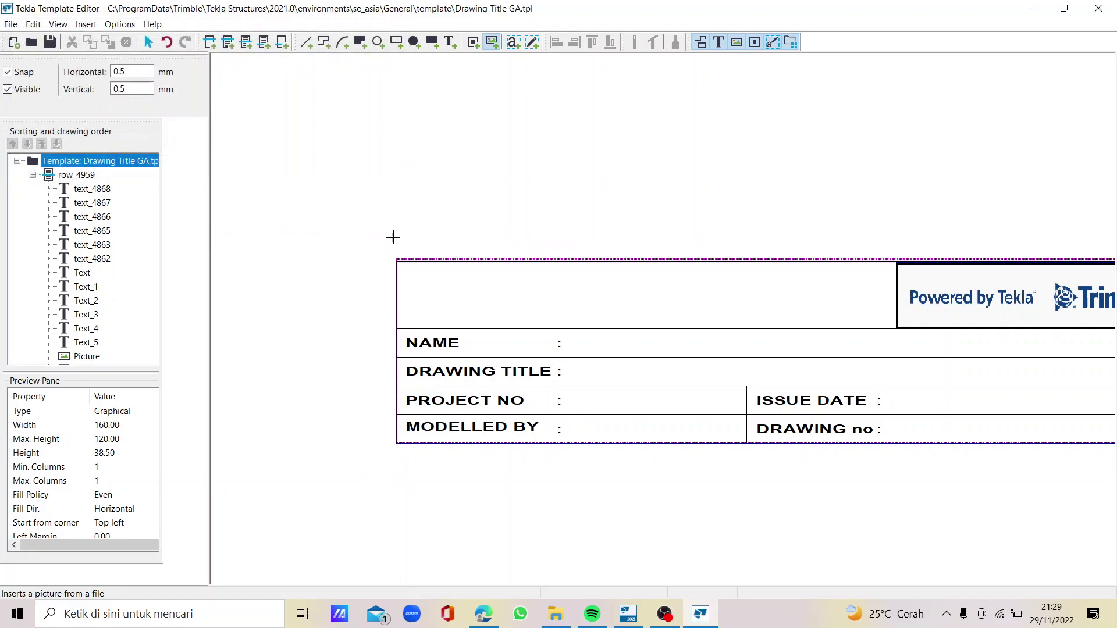
scroll(430, 273, "up", 2)
left_click_drag(382, 265, 470, 349)
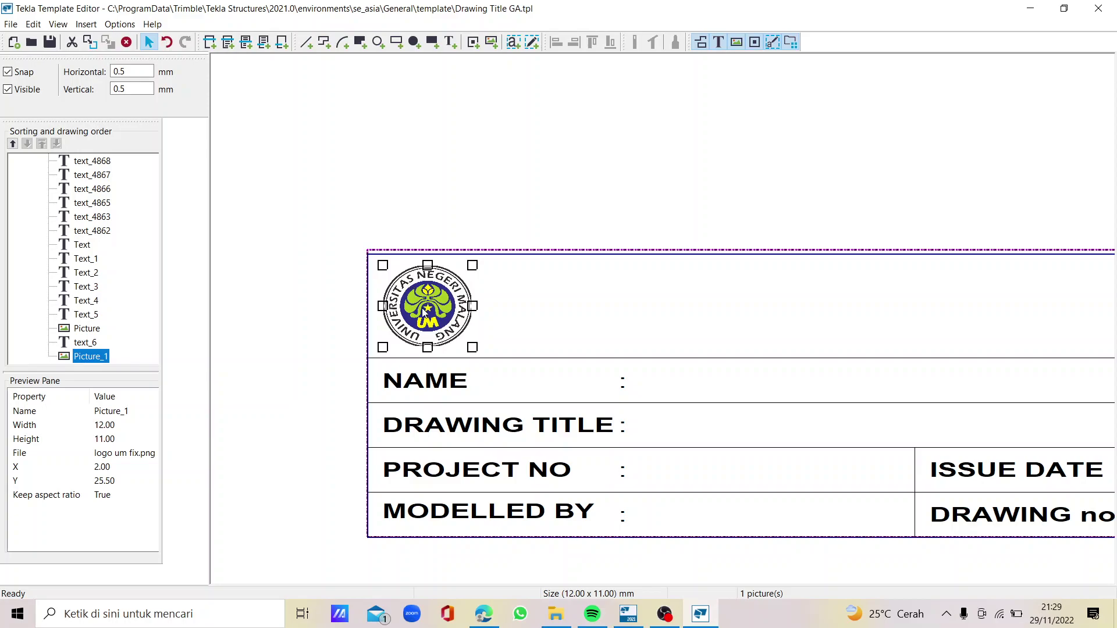
Unlock the logo's aspect ratio and resize it to 12 x 12 mm
double_click(433, 326)
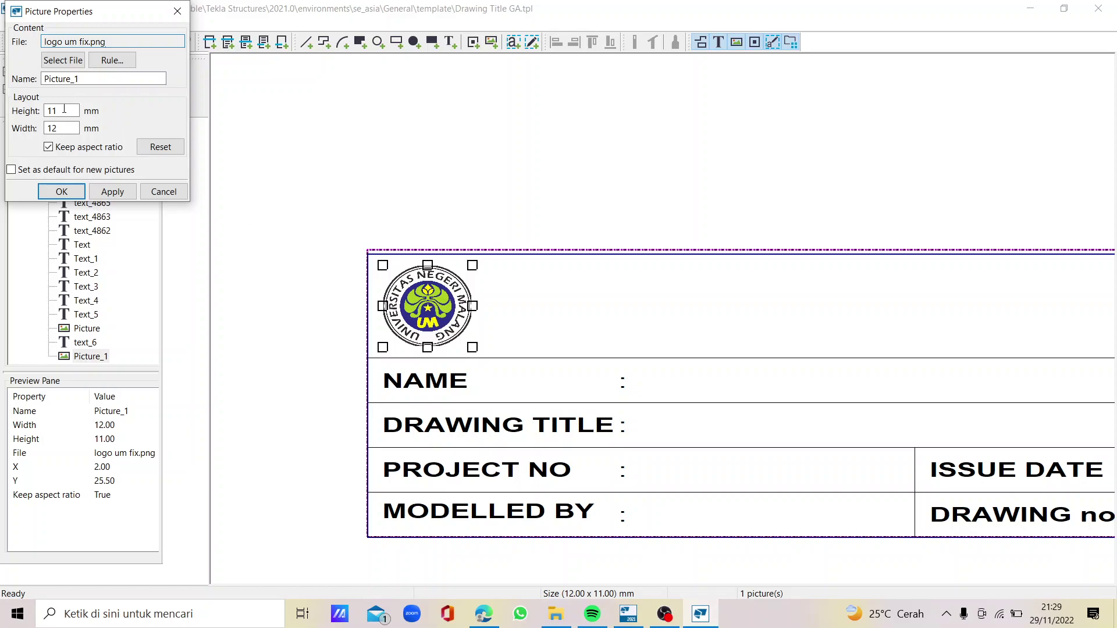
left_click(49, 147)
double_click(53, 111)
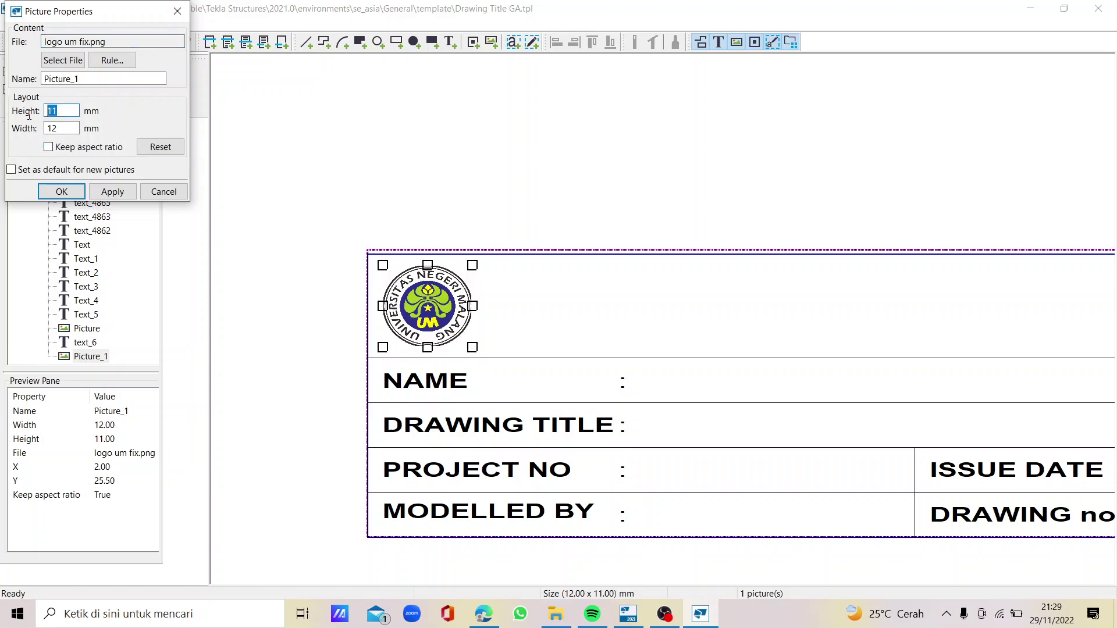
type("12")
key("Tab")
type("12")
left_click(113, 190)
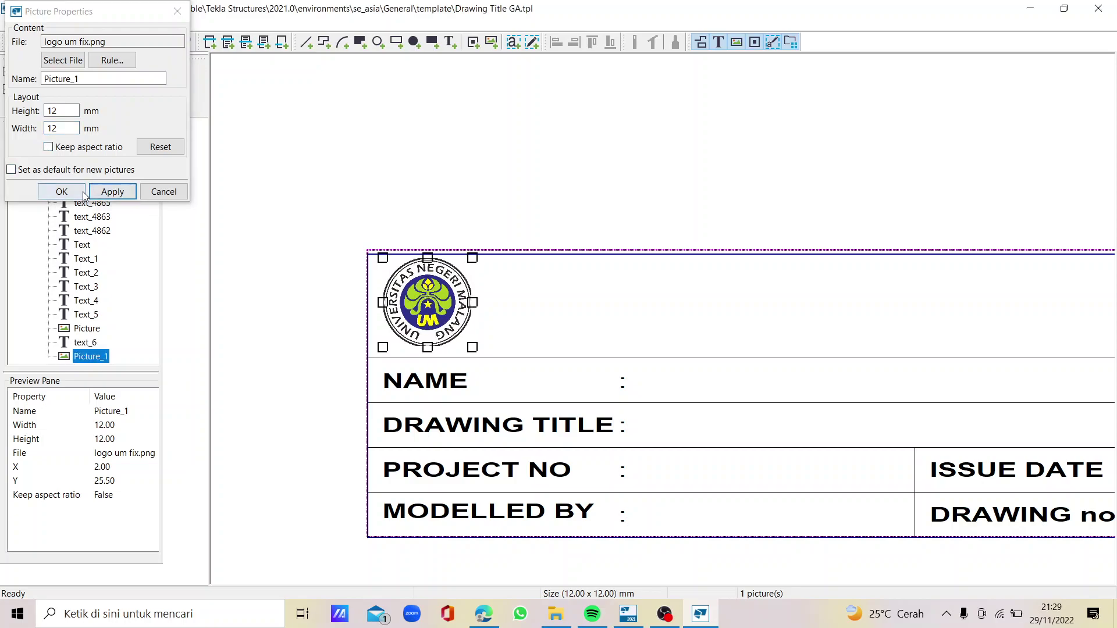
left_click(79, 191)
Nudge the logo up one grid step within its cell
left_click(428, 308)
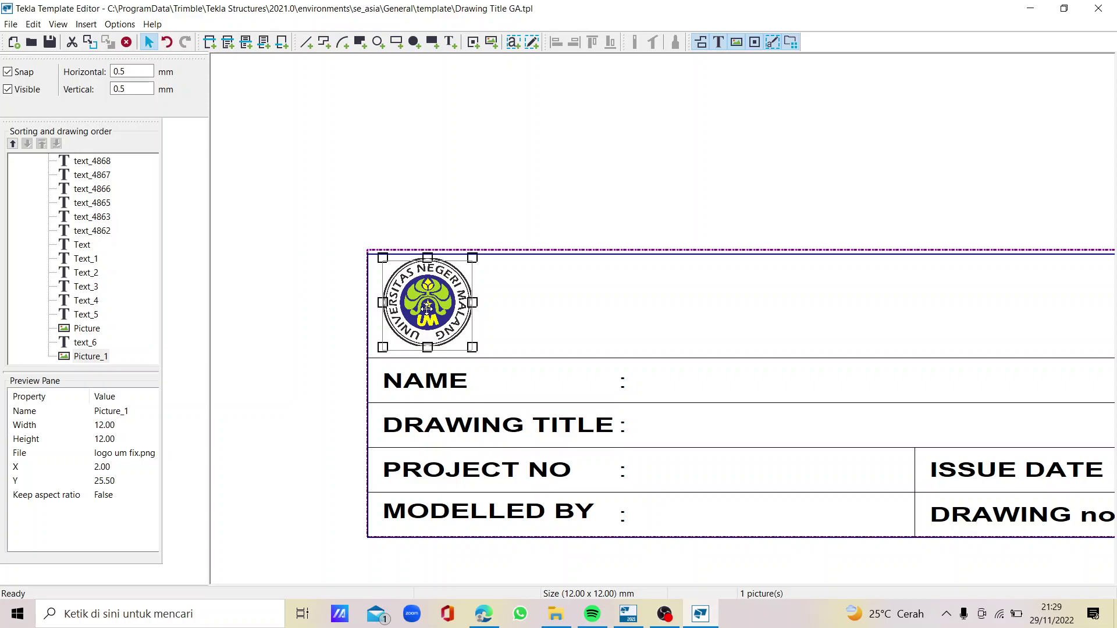
left_click_drag(426, 310, 426, 308)
left_click(430, 211)
scroll(460, 286, "down", 3)
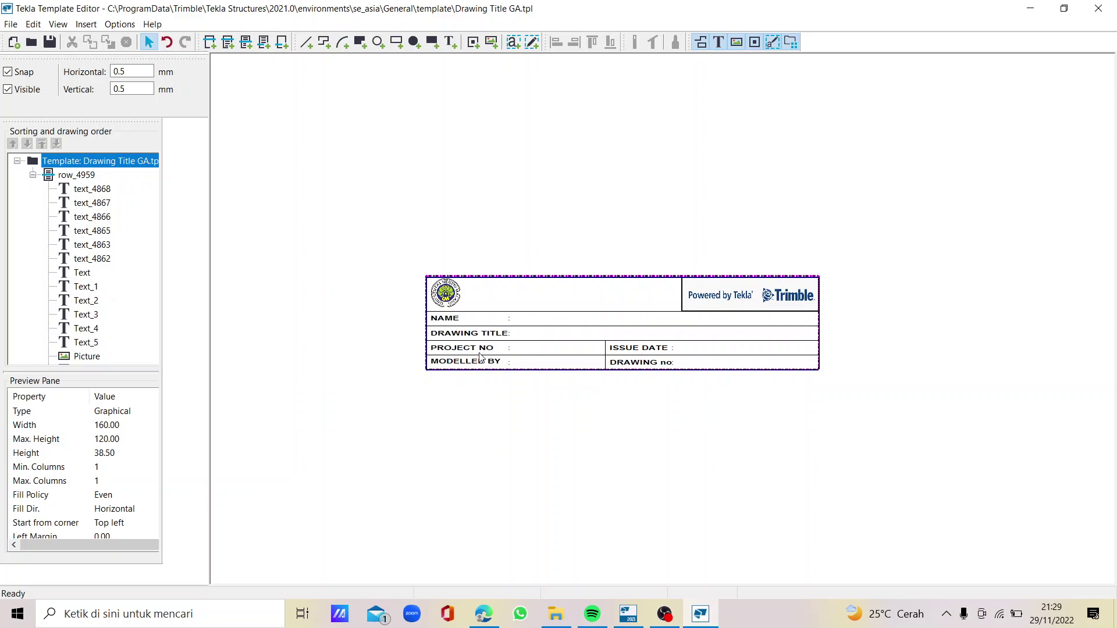
scroll(480, 358, "up", 2)
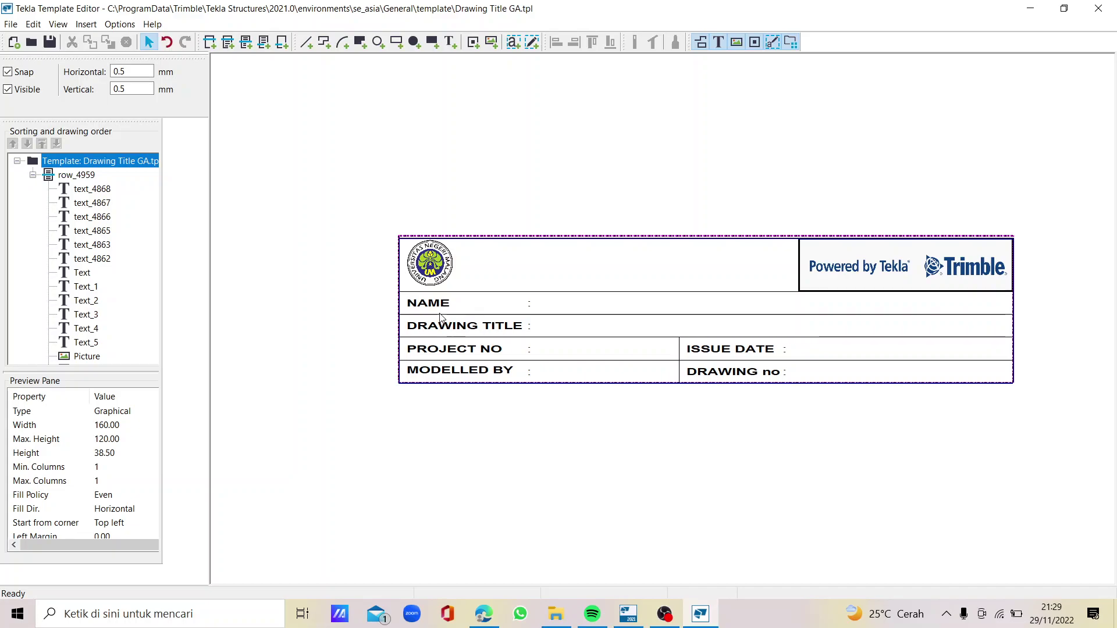
Retype the first label as NAMA PEKERJAAN and trim its font width ratio
double_click(430, 304)
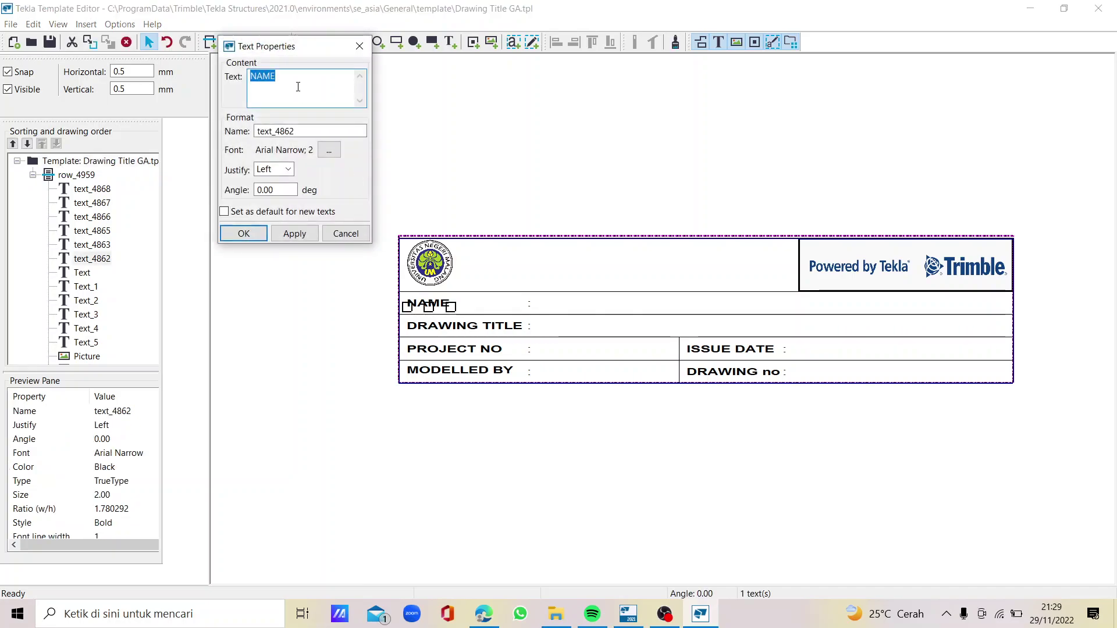
type("NAMA")
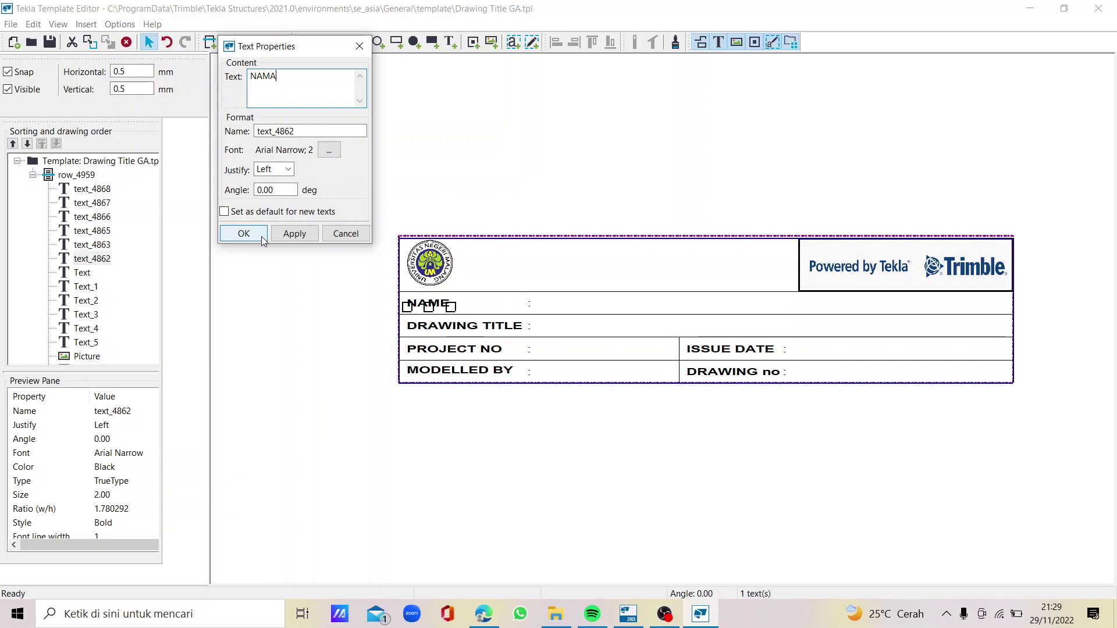
type(" PEKERJAAN")
left_click(329, 150)
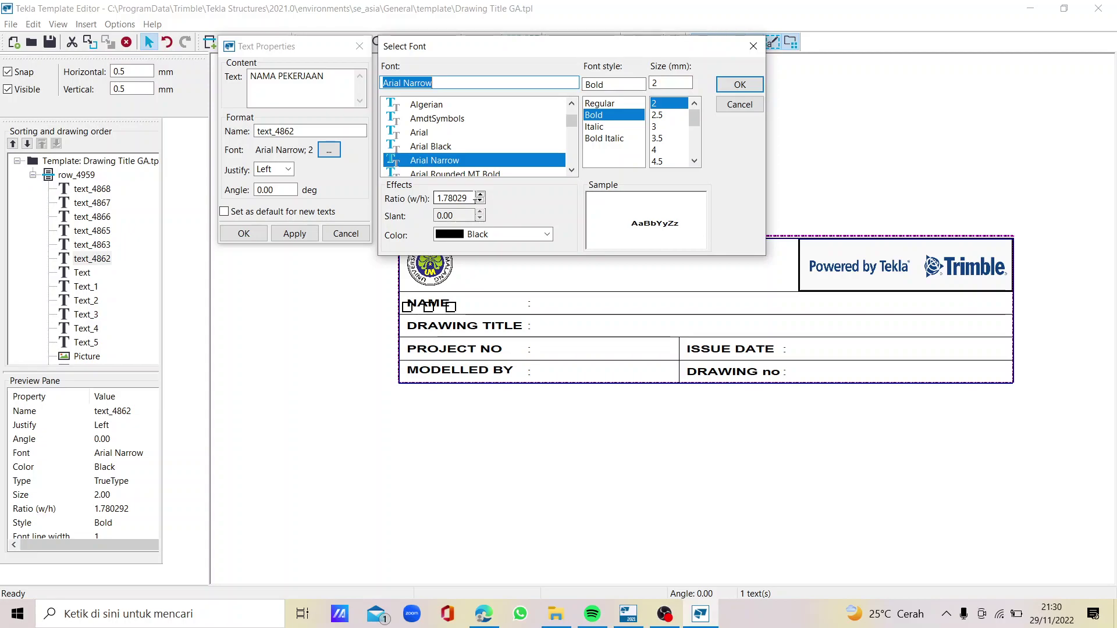
left_click_drag(471, 198, 450, 200)
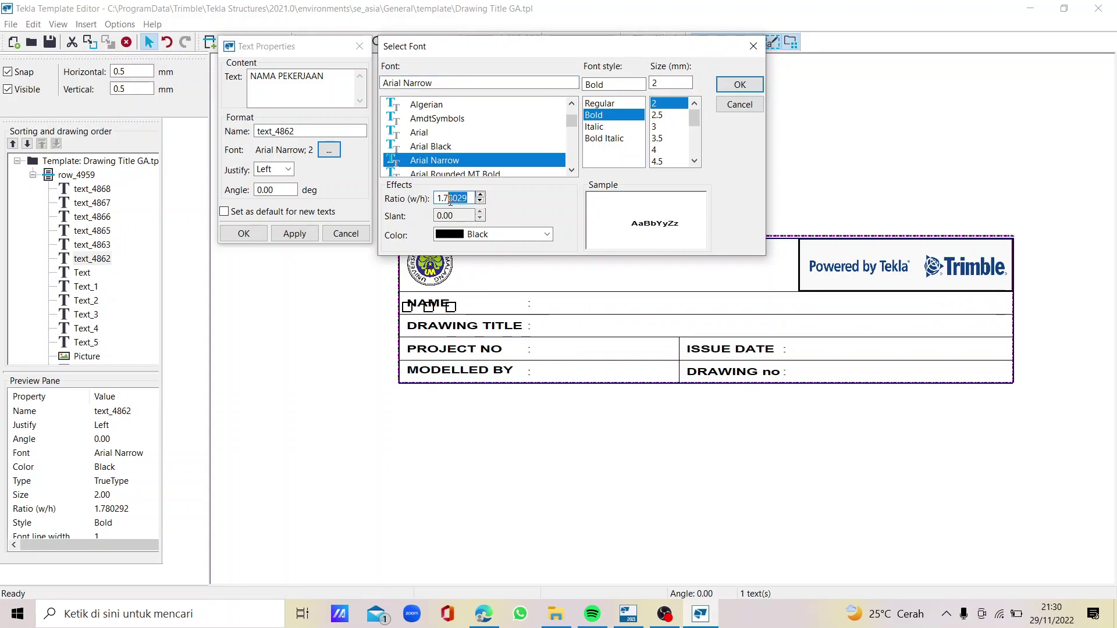
type("0")
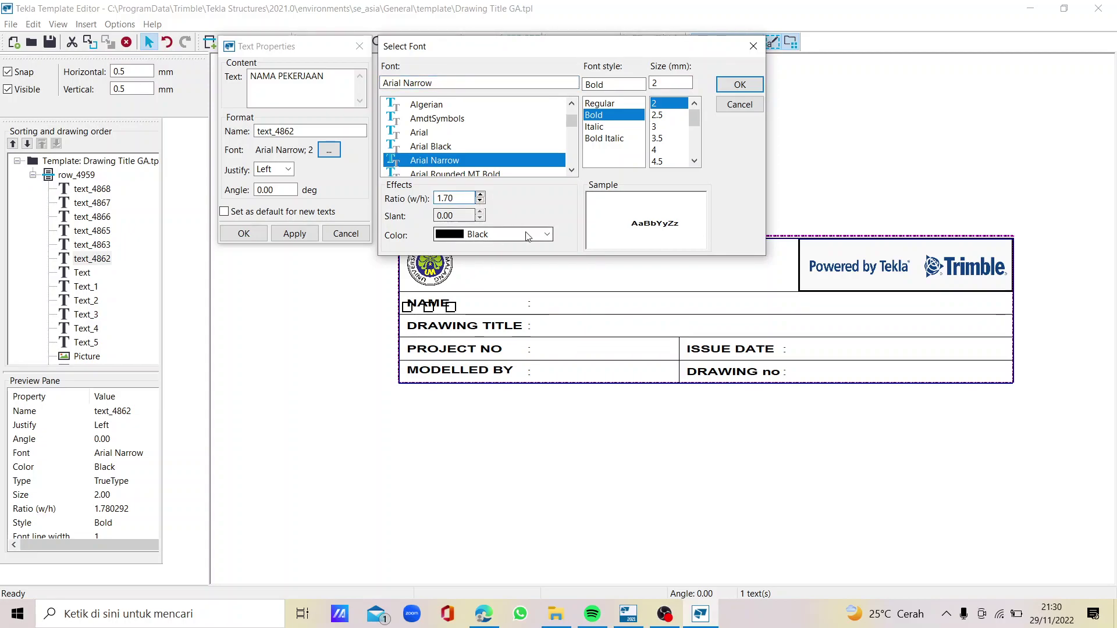
left_click(742, 84)
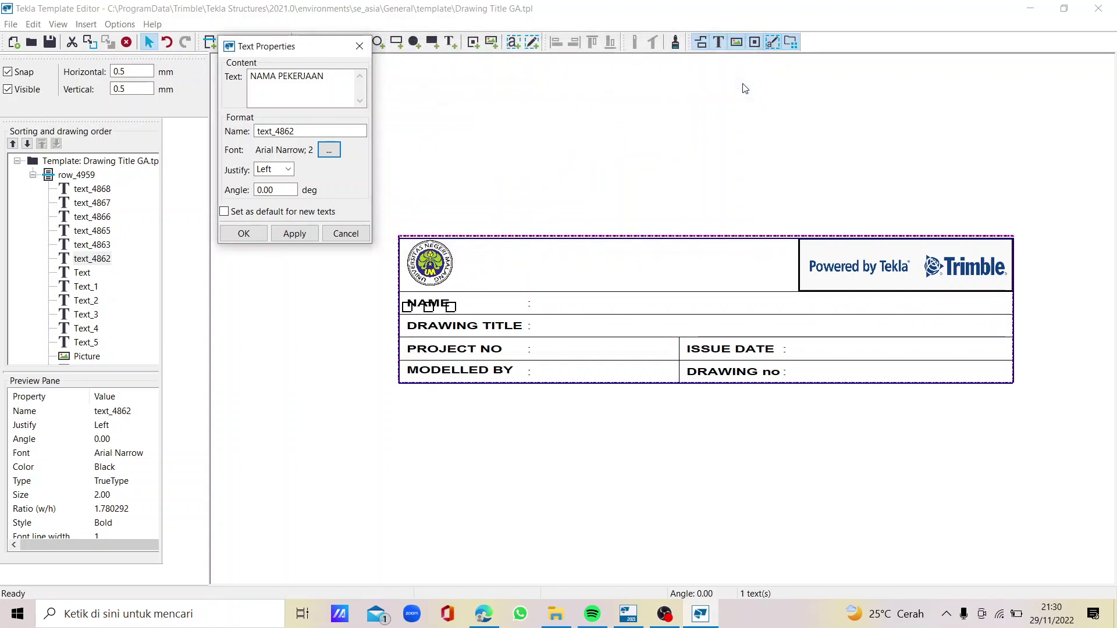
left_click(296, 239)
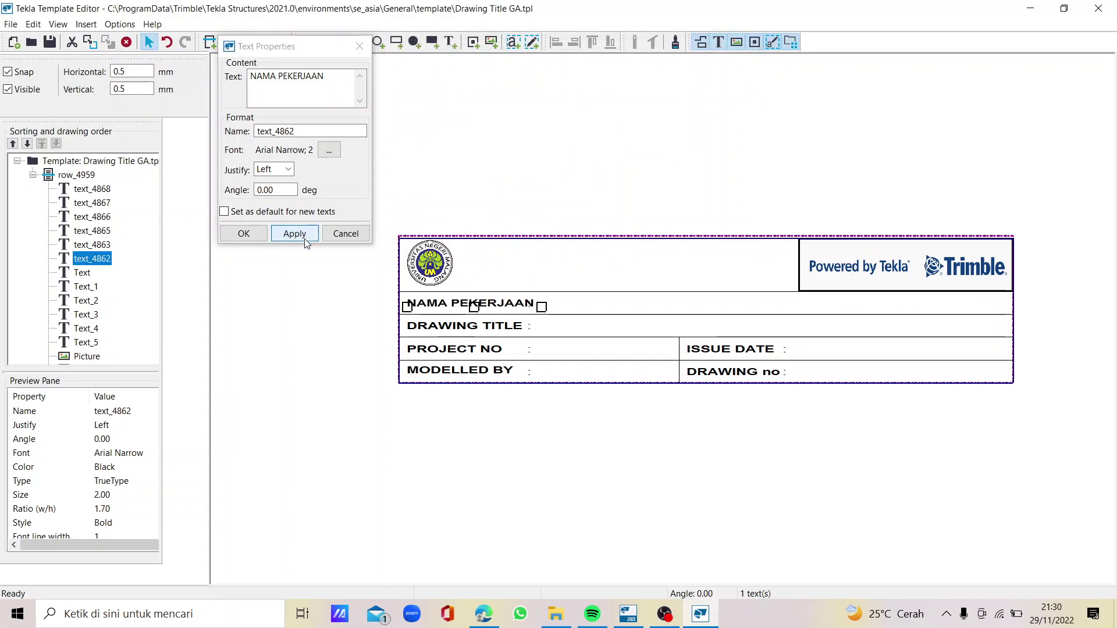
left_click(255, 233)
Change the first label's text from NAMA PEKERJAAN to NAMA PROYEK
left_click(552, 317)
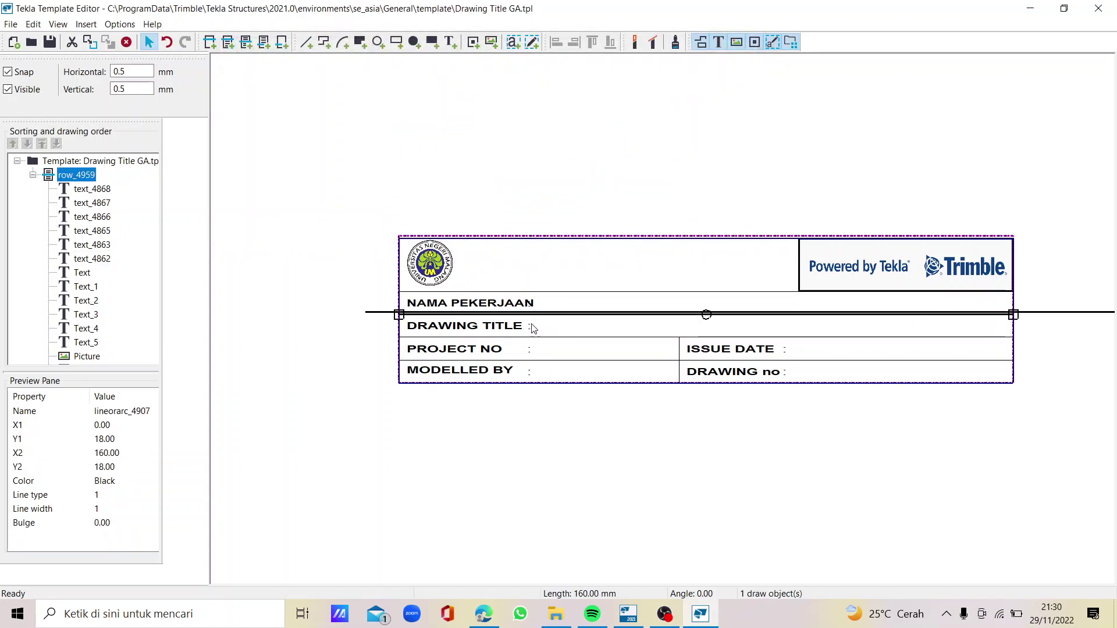
scroll(526, 324, "up", 2)
left_click(490, 288)
double_click(491, 288)
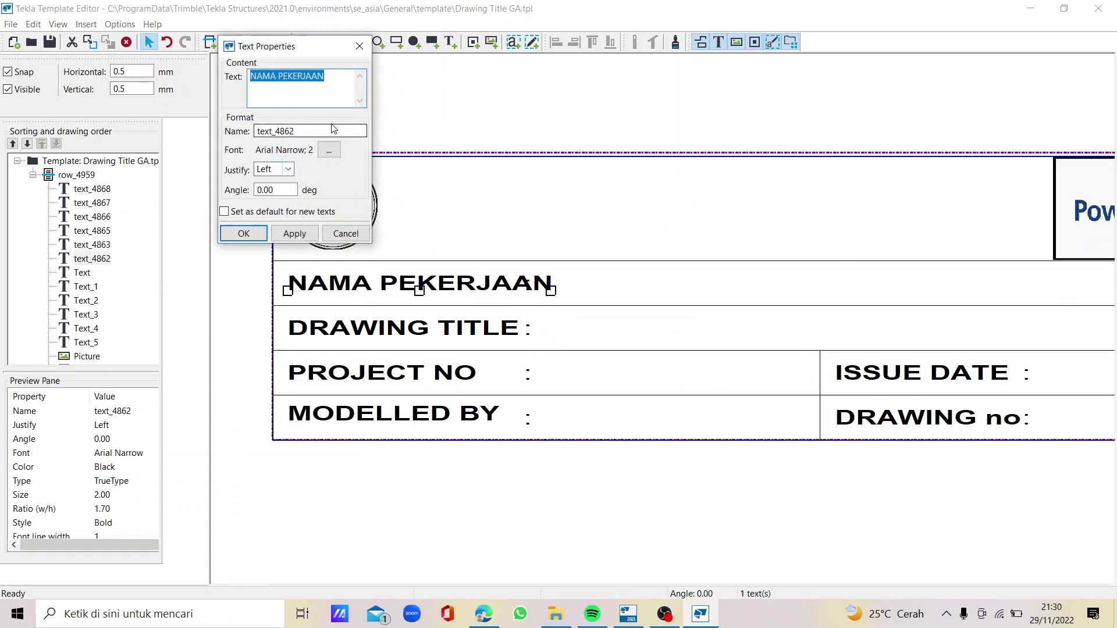
left_click(337, 156)
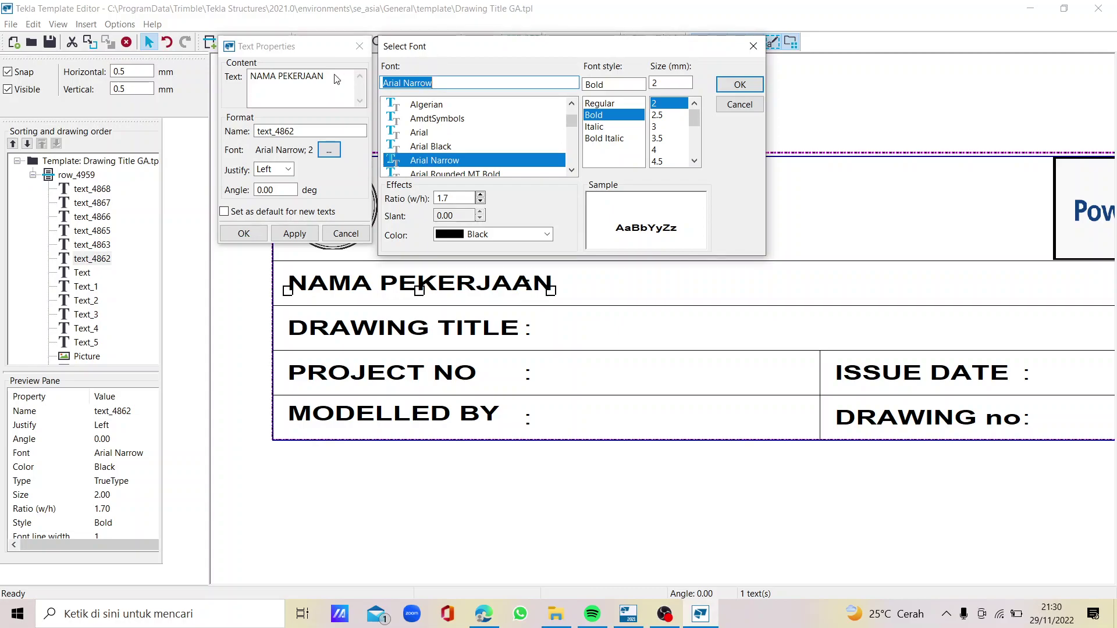
left_click(740, 104)
left_click_drag(325, 76, 284, 79)
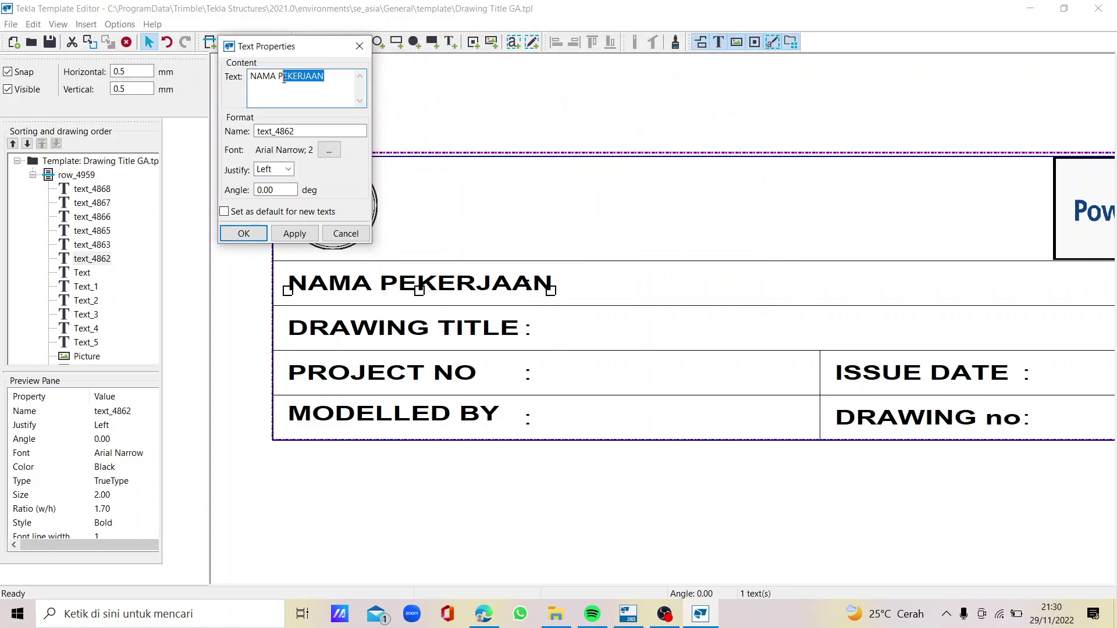
type("OY")
left_click(295, 233)
Relabel DRAWING TITLE as JUDUL GAMBAR with a 1.7 font width ratio
left_click(244, 233)
double_click(391, 328)
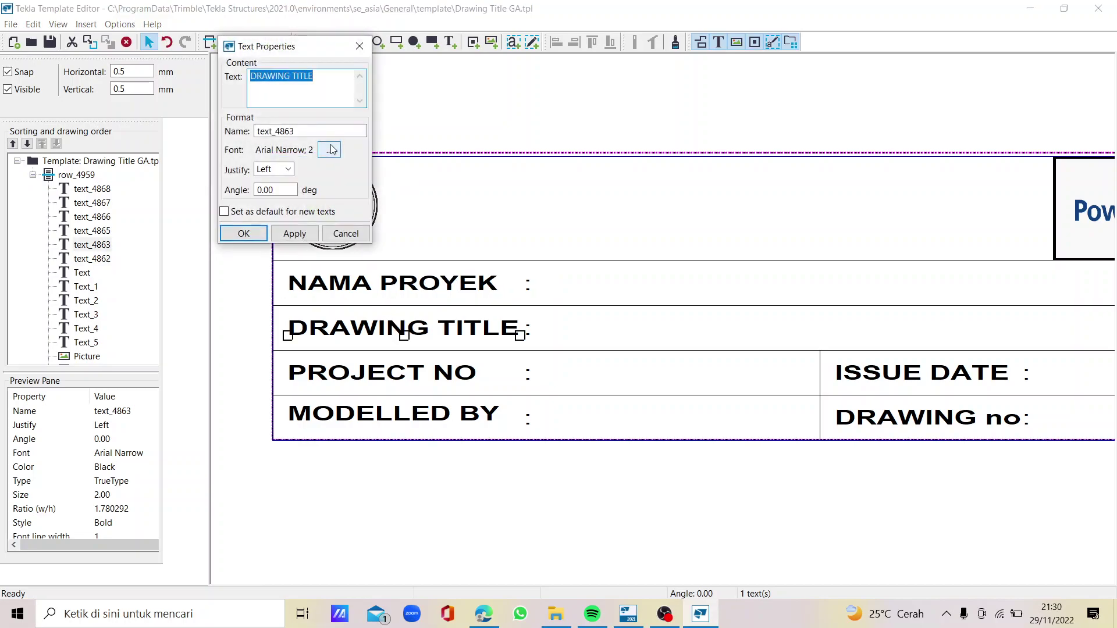
type("JUDUL GAMBAR")
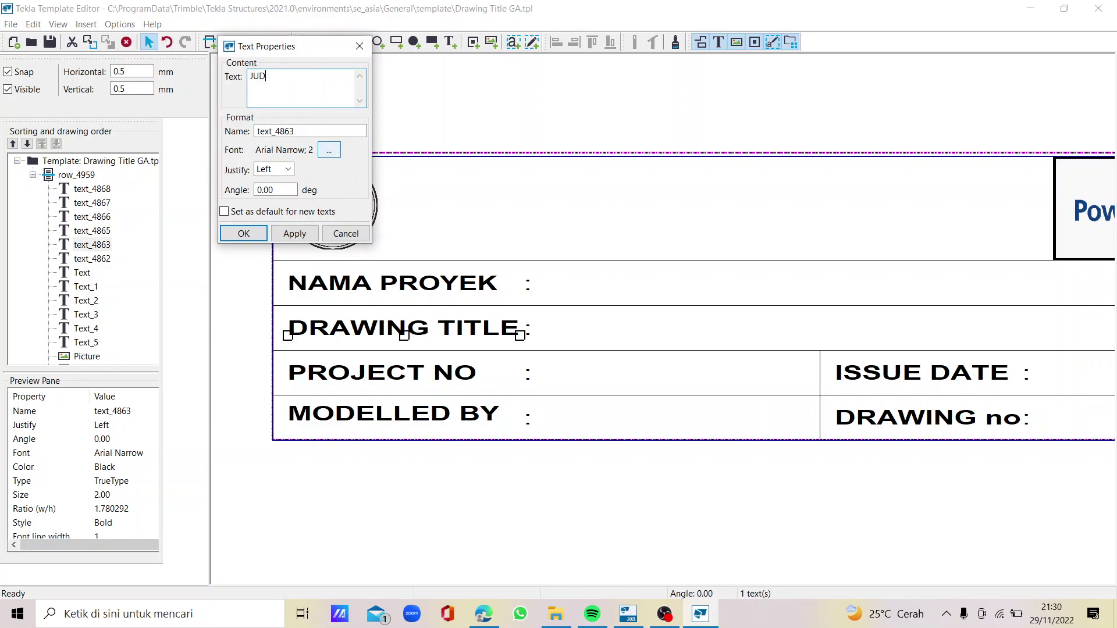
left_click(336, 151)
left_click_drag(468, 199, 455, 202)
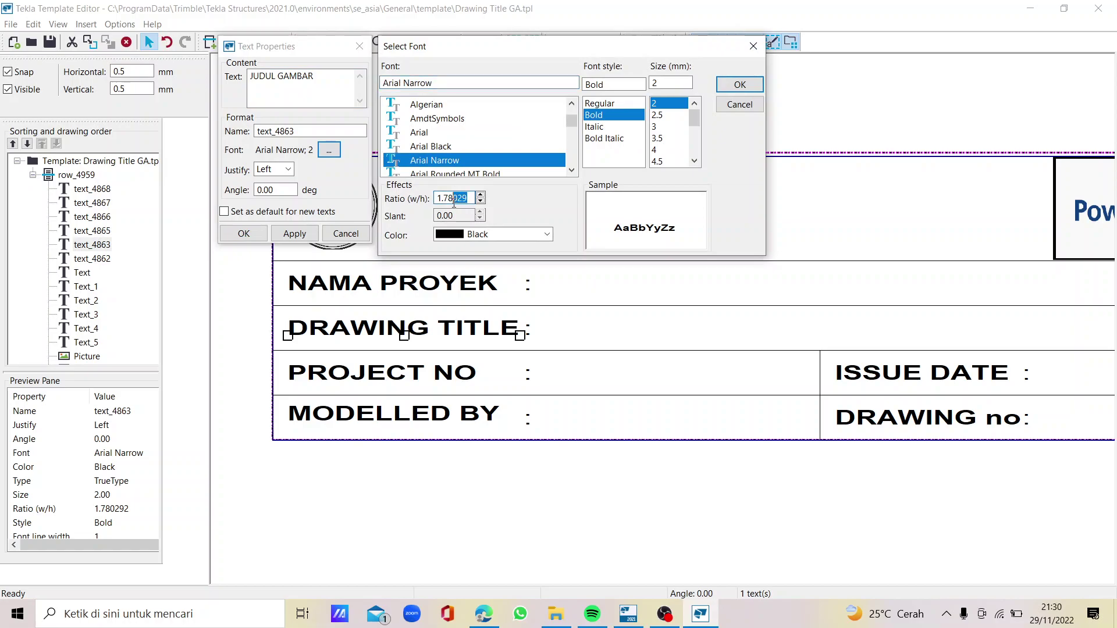
type("0")
left_click(740, 85)
left_click(291, 234)
left_click(247, 234)
Relabel PROJECT NO as NIM with a 1.7 font width ratio
double_click(387, 375)
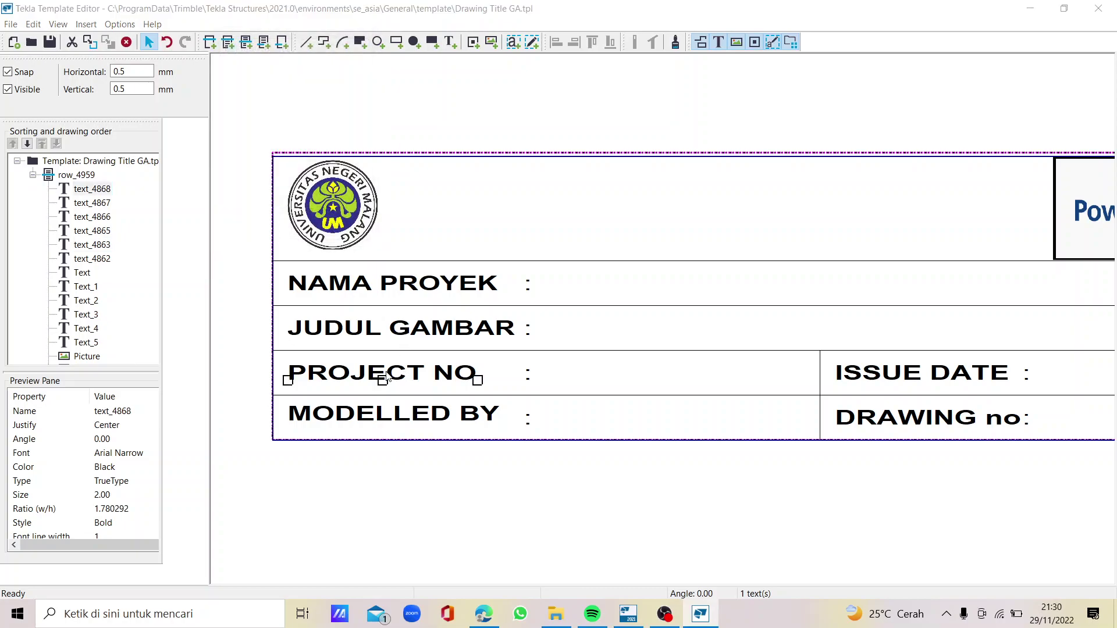
type("NIM")
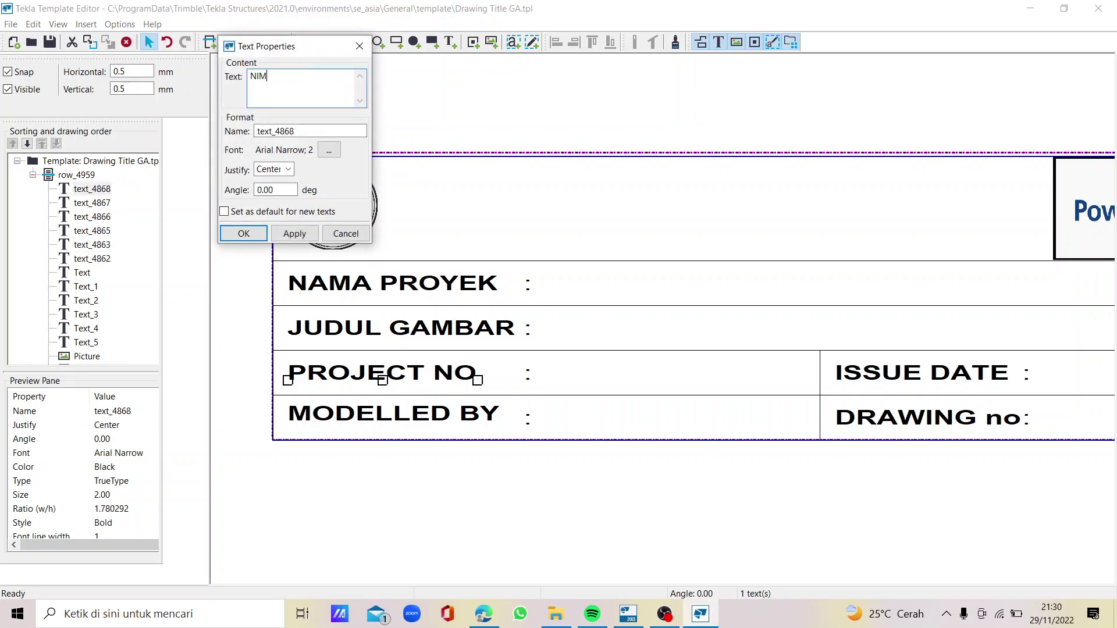
left_click(329, 150)
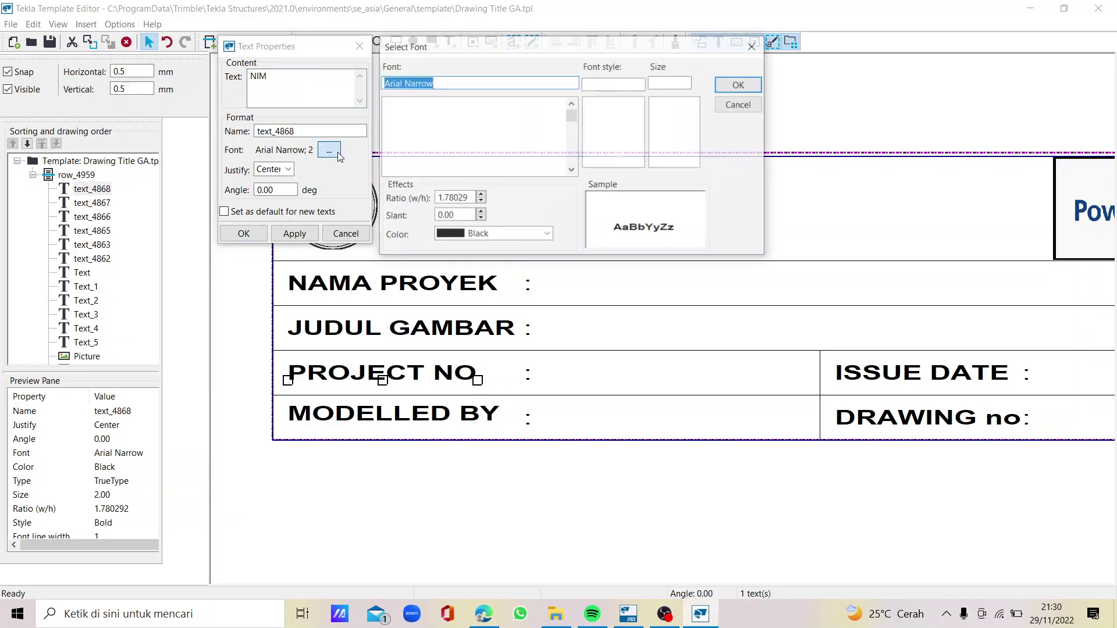
left_click_drag(468, 198, 441, 199)
key("BackSpace")
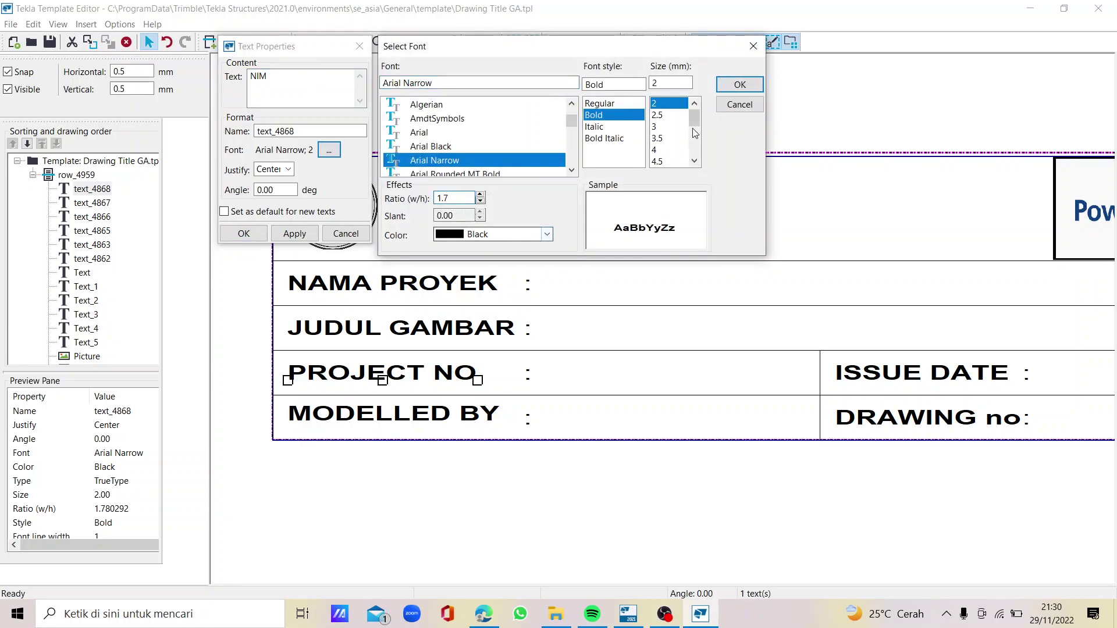
left_click(740, 84)
left_click(294, 233)
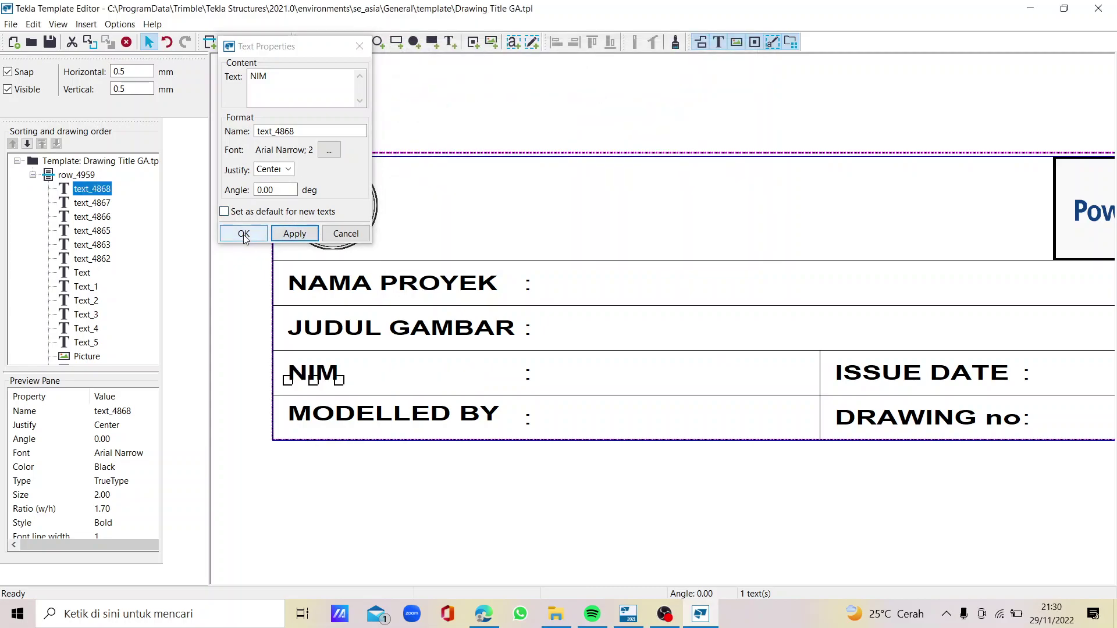
left_click(244, 234)
Relabel MODELLED BY as NAMA with a 1.7 font width ratio
double_click(377, 420)
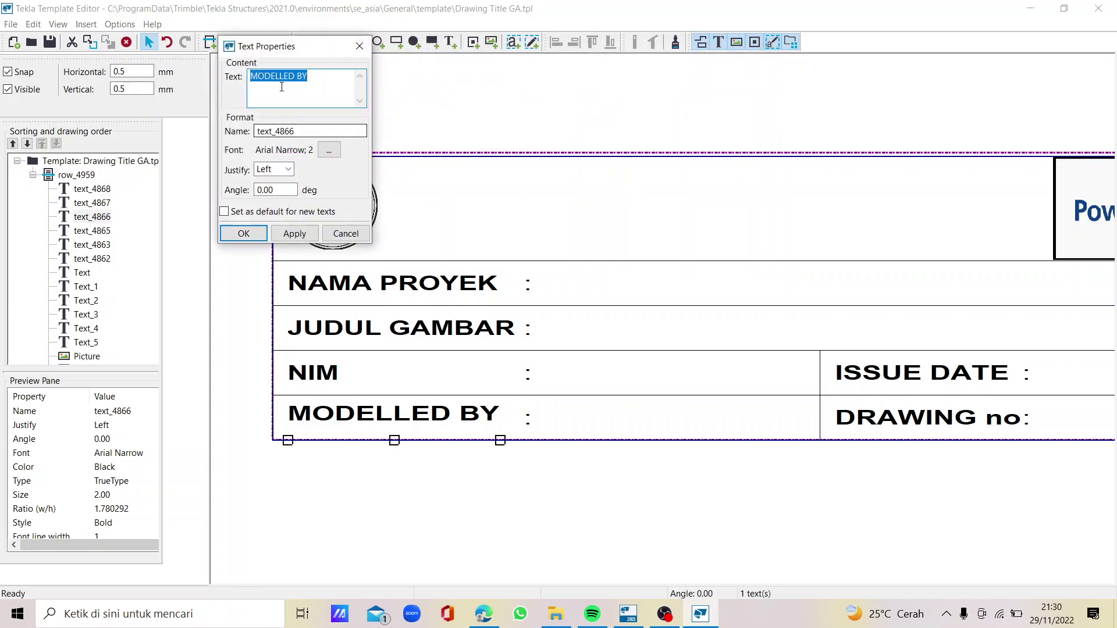
type("NAMA")
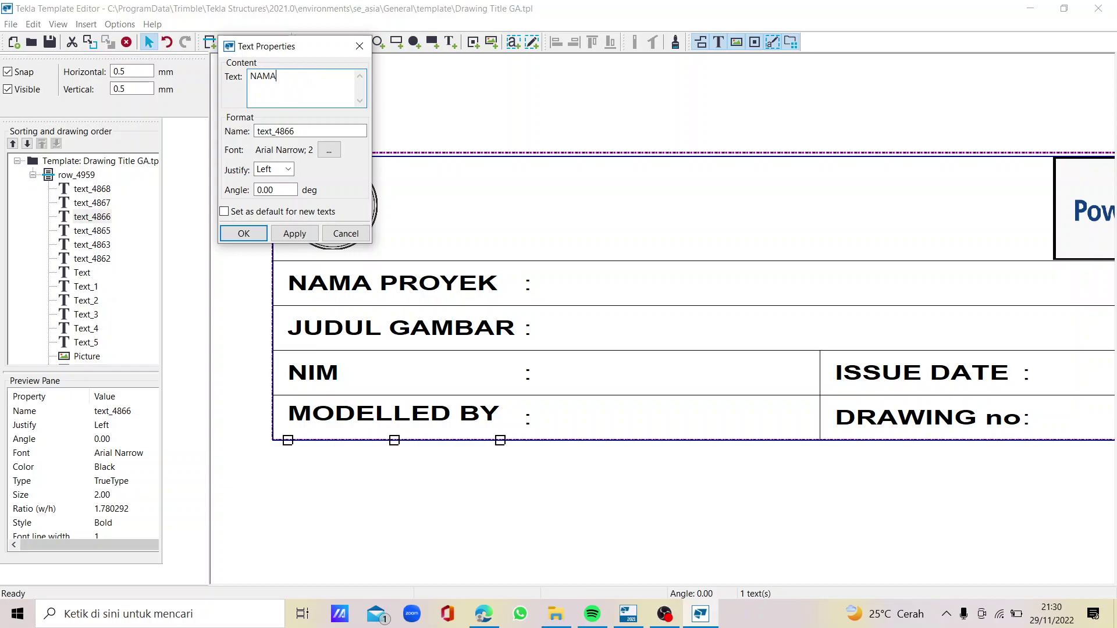
left_click(329, 149)
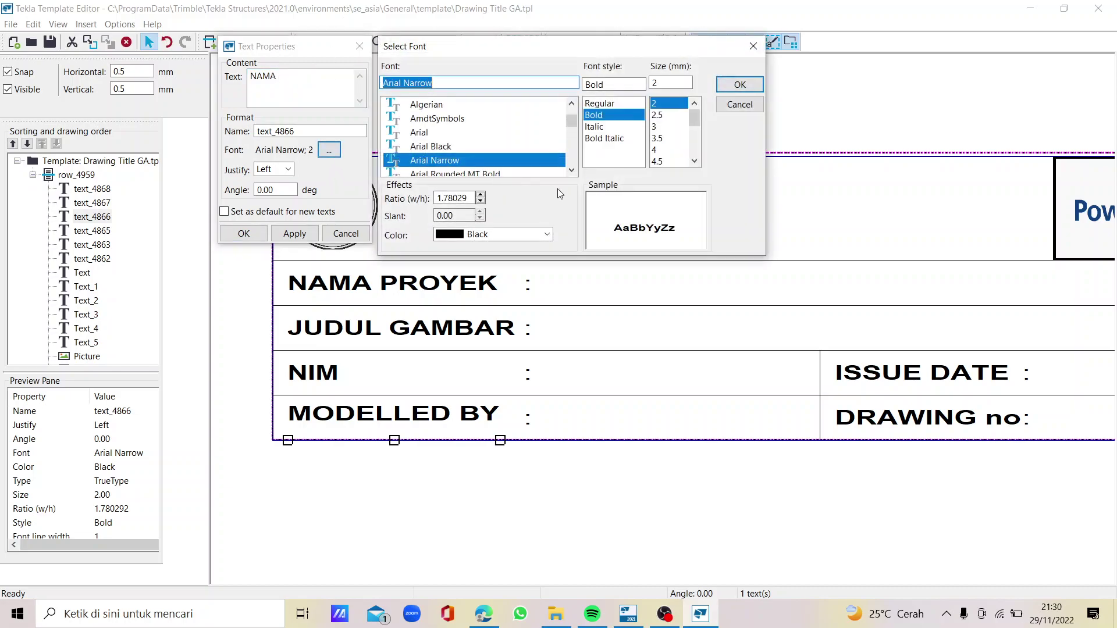
left_click_drag(468, 198, 446, 198)
key("BackSpace")
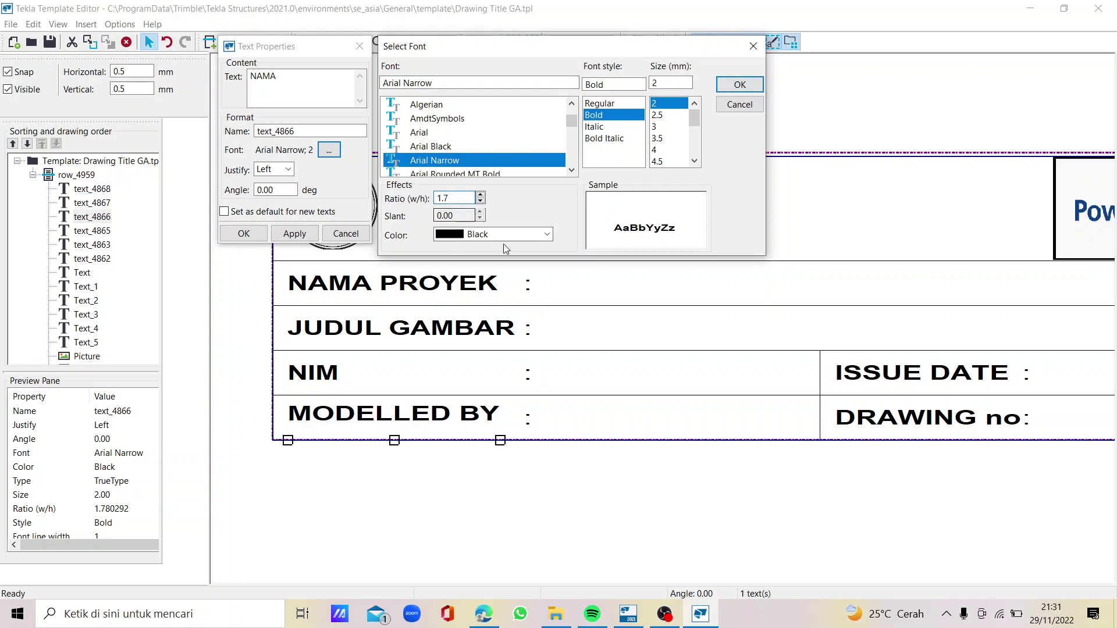
left_click(736, 85)
left_click(295, 233)
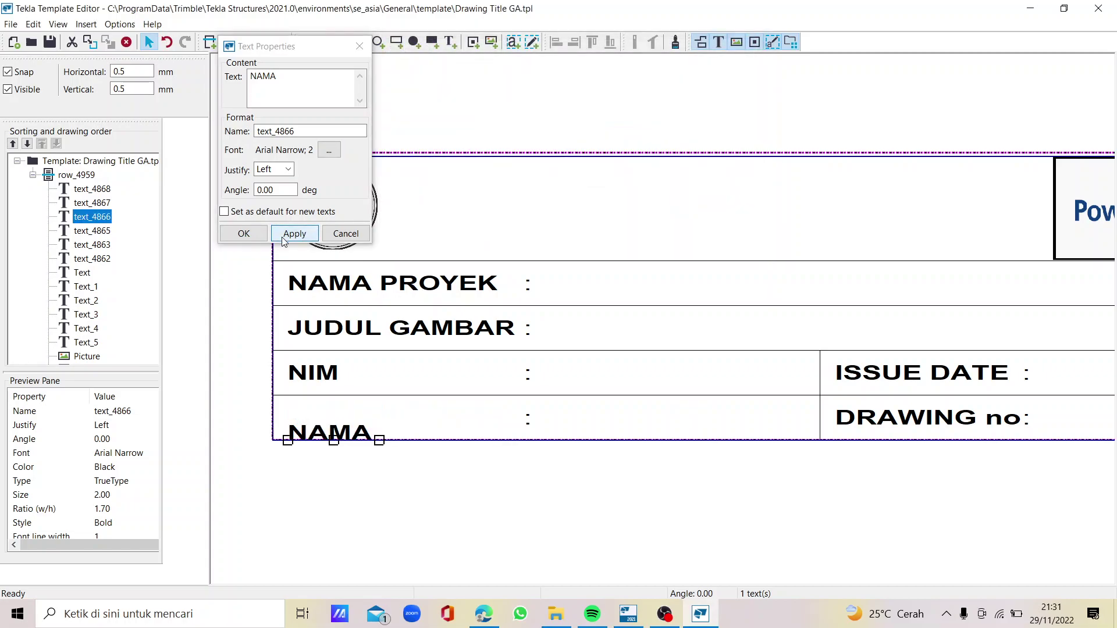
left_click(244, 233)
Move the NAMA label higher within its row
double_click(309, 436)
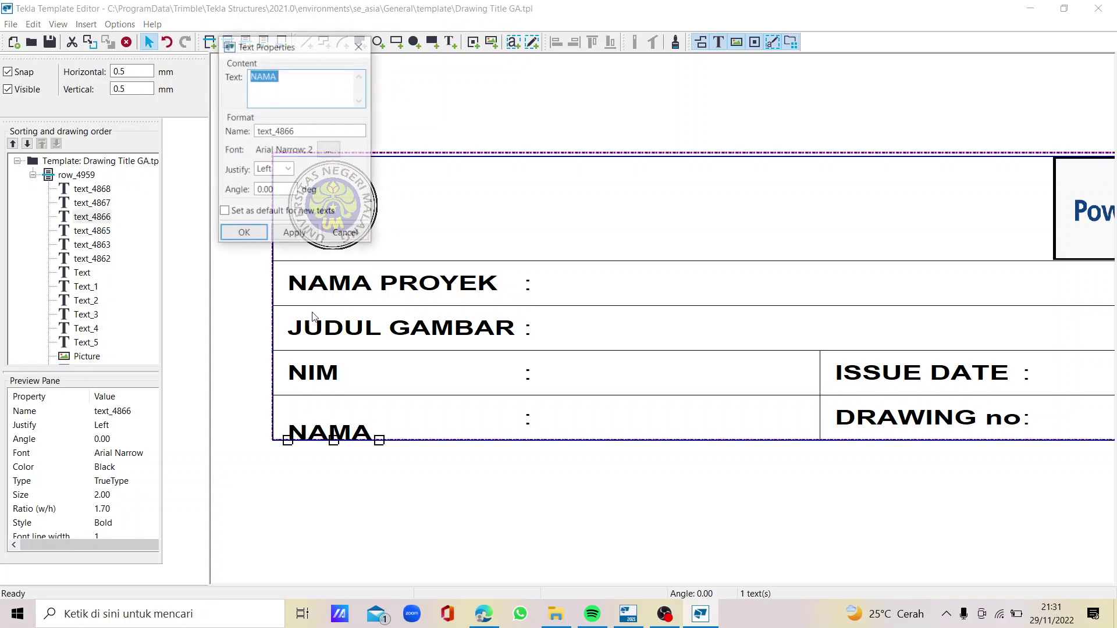
left_click(280, 90)
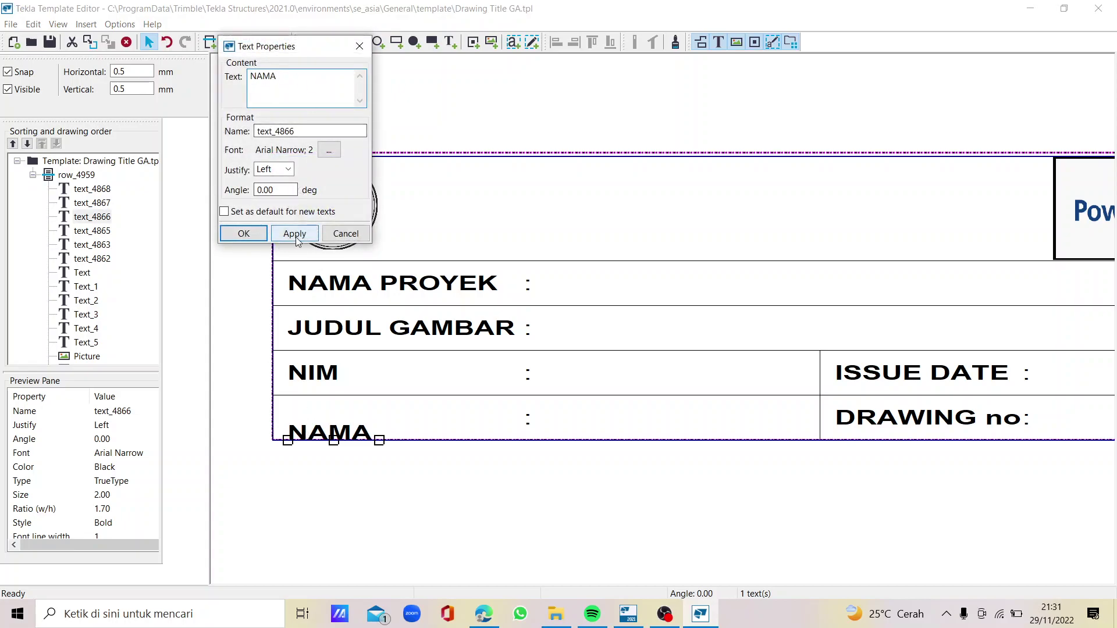
left_click(244, 233)
scroll(319, 446, "up", 2)
left_click_drag(314, 416, 314, 390)
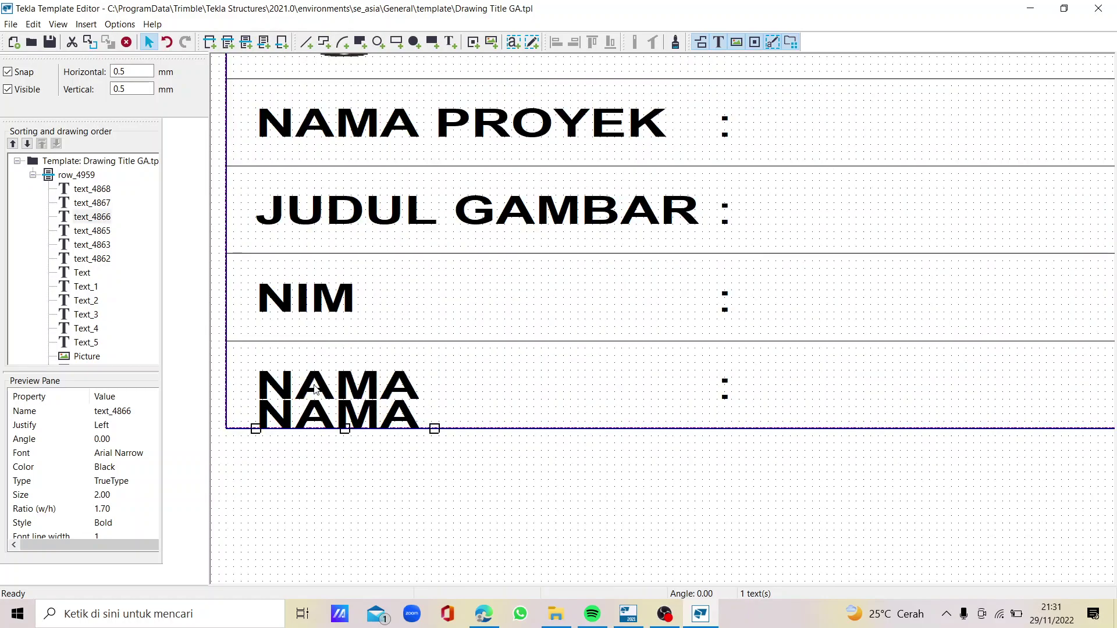
scroll(335, 349, "down", 2)
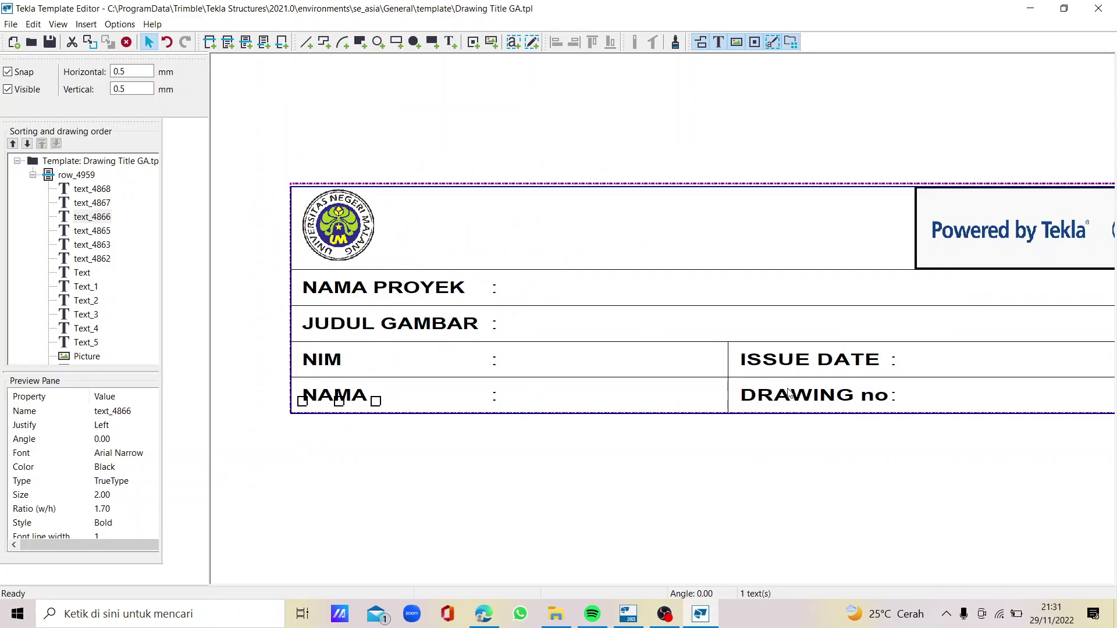
Relabel ISSUE DATE as TANGGAL
double_click(835, 366)
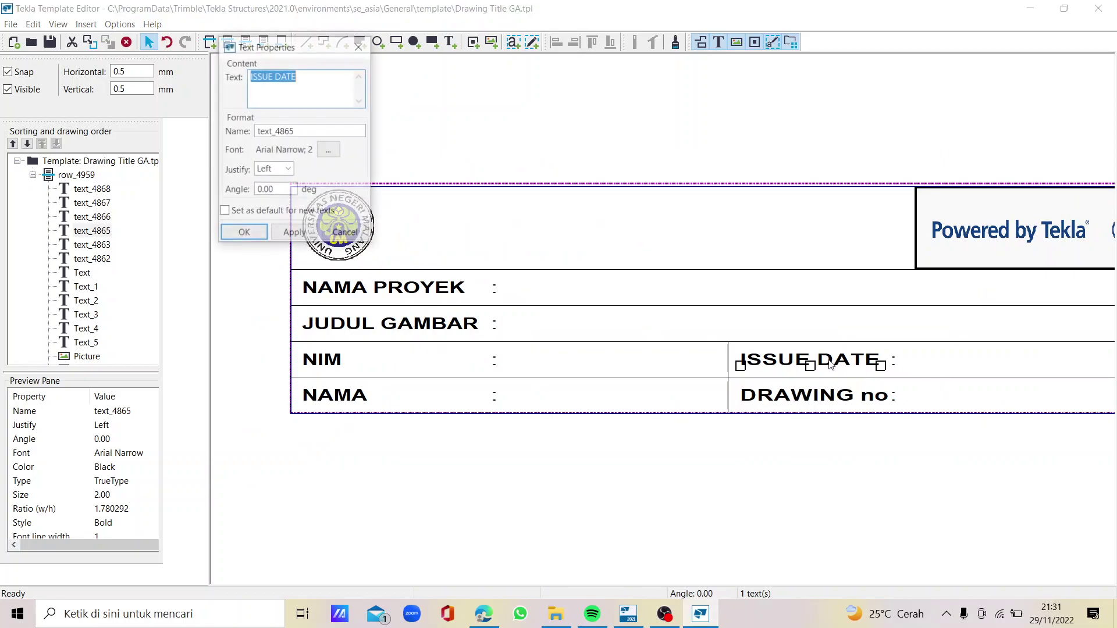
type("TANGGAL")
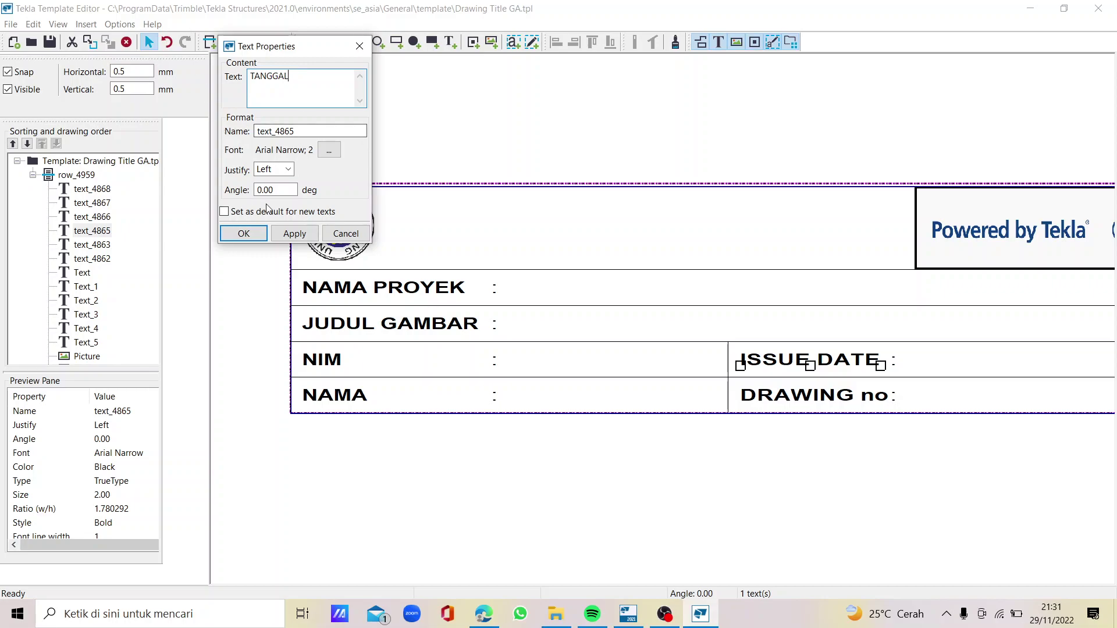
left_click(295, 233)
left_click(244, 234)
Relabel DRAWING no as NO GAMBAR
double_click(813, 394)
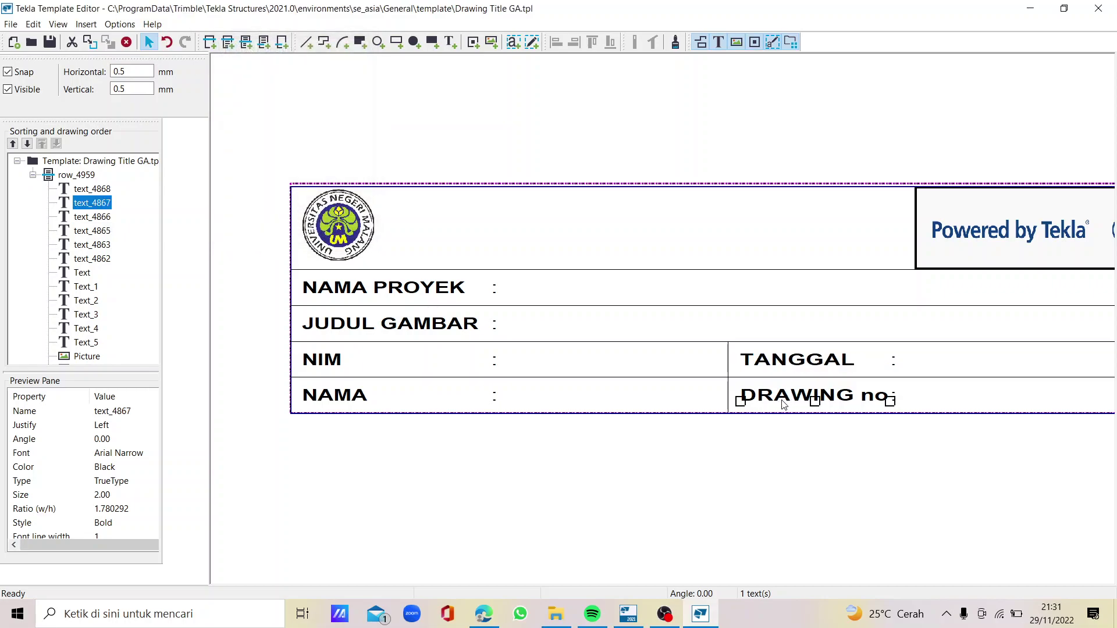
type("NO")
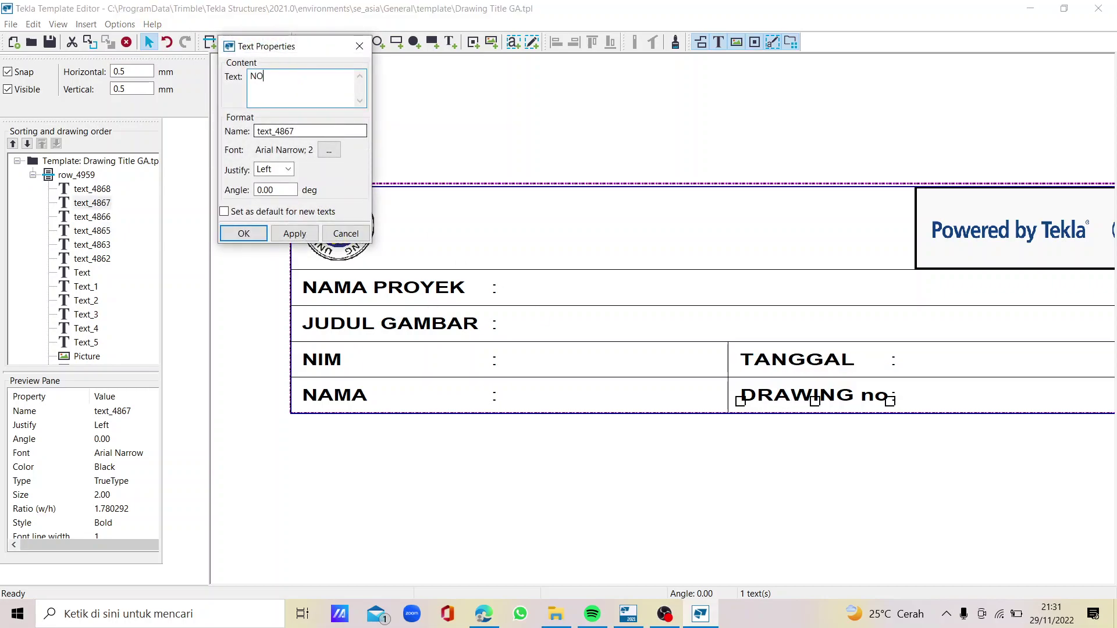
left_click(314, 232)
left_click(256, 237)
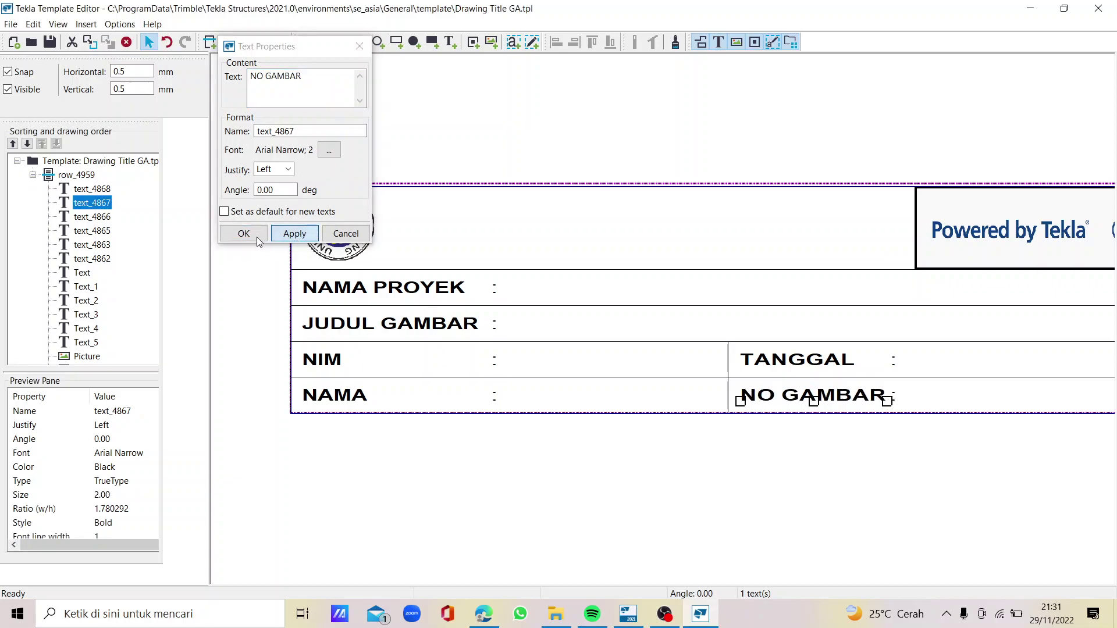
left_click(636, 151)
scroll(513, 302, "up", 3)
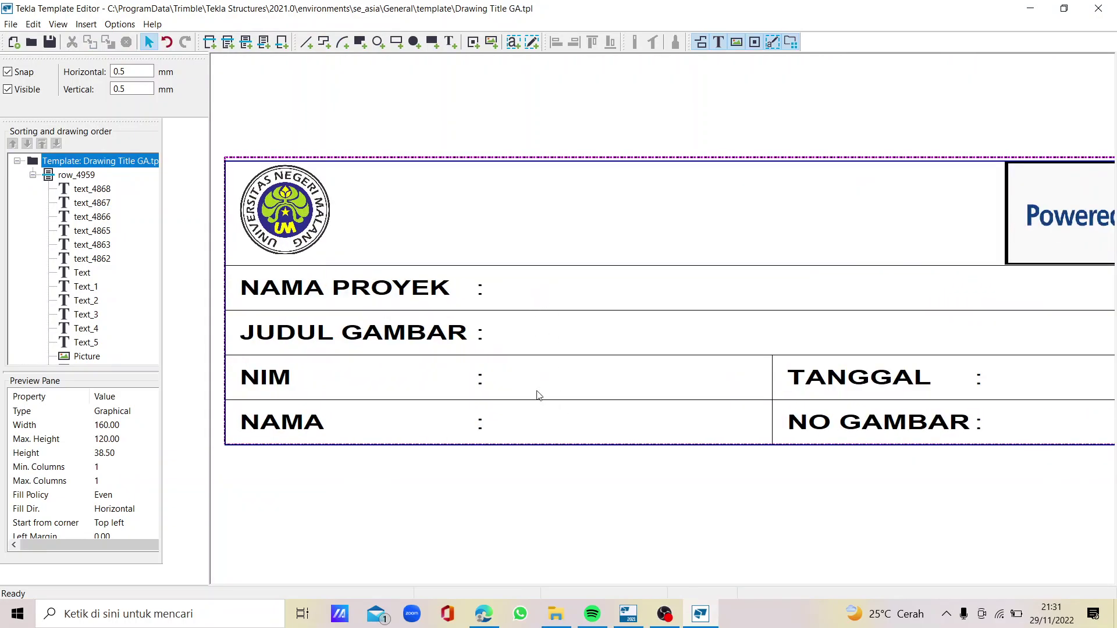
Copy the NAMA PROYEK text and place copies after the NAMA PROYEK and JUDUL GAMBAR colons
left_click(362, 294)
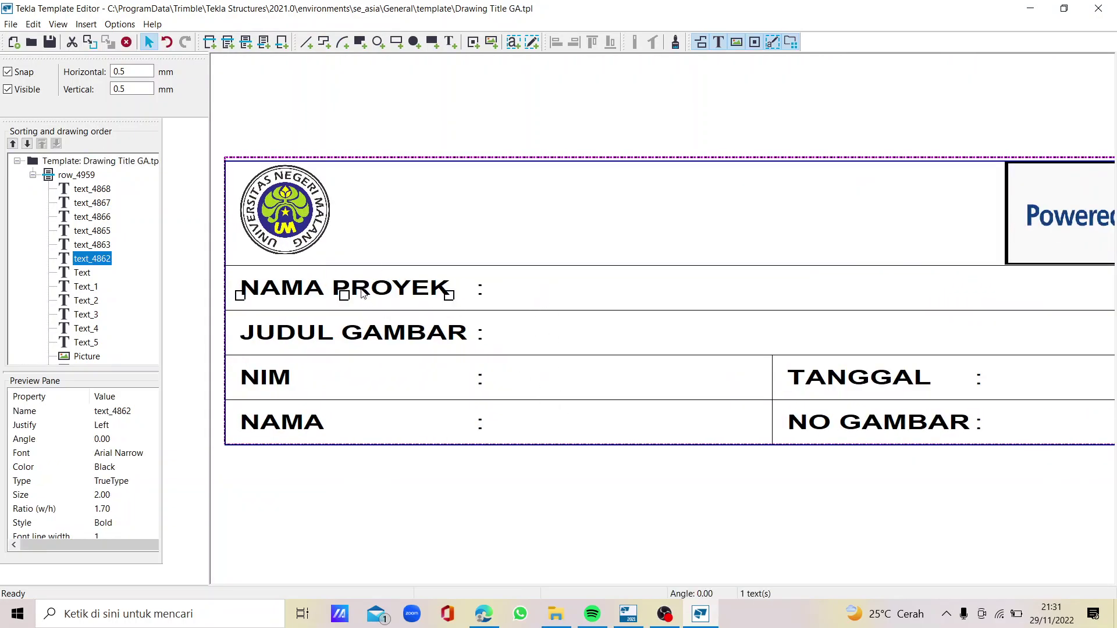
right_click(366, 296)
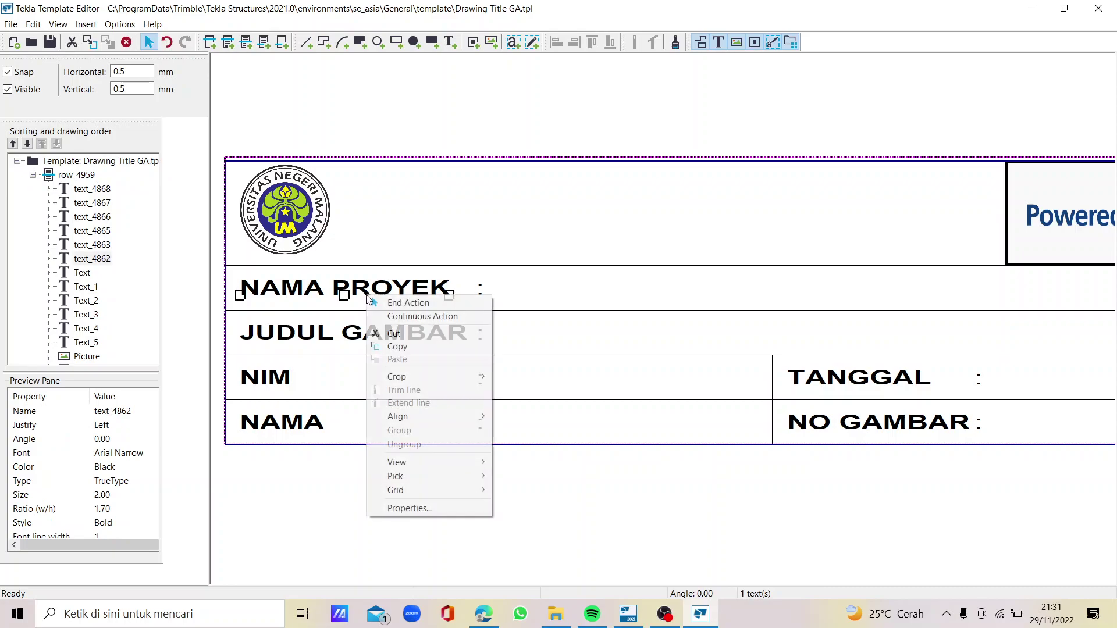
left_click(397, 346)
left_click(518, 292)
right_click(519, 295)
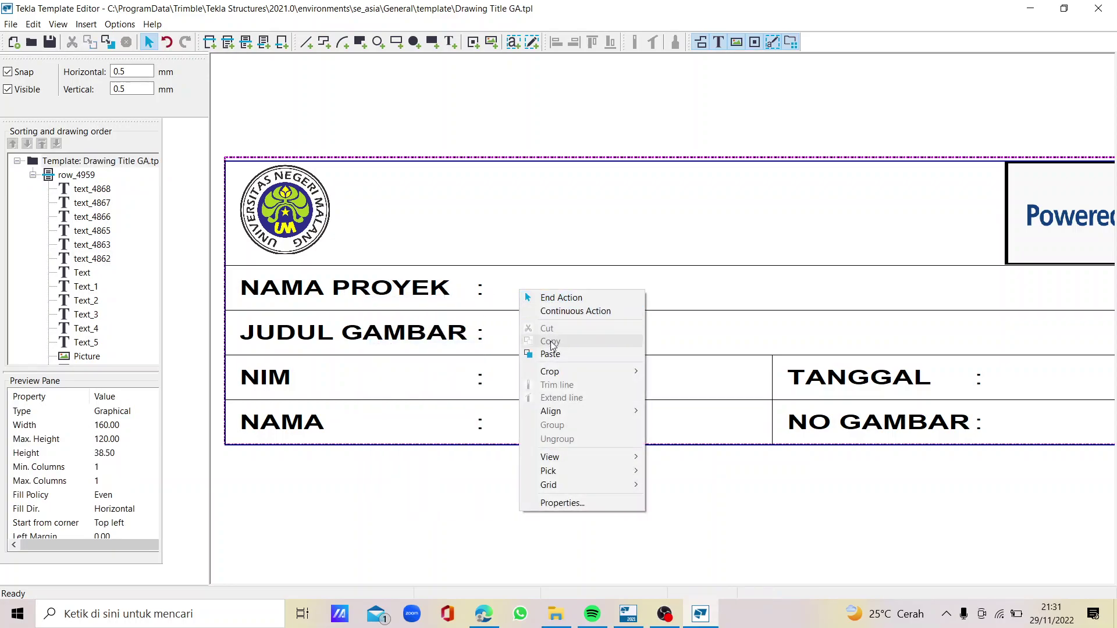
left_click(550, 352)
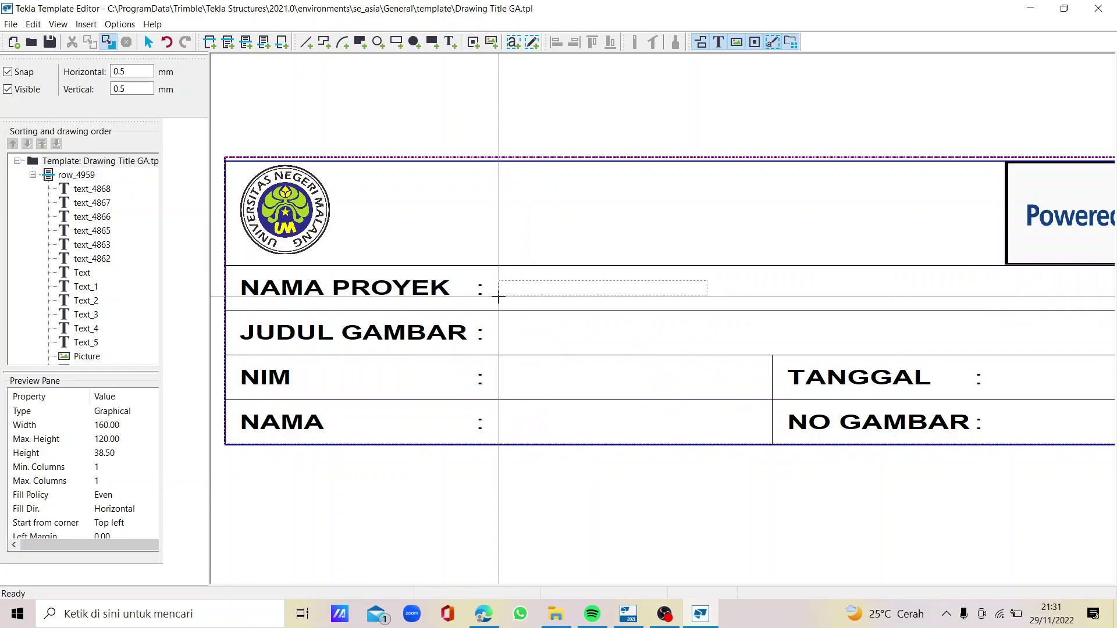
left_click(497, 296)
right_click(511, 343)
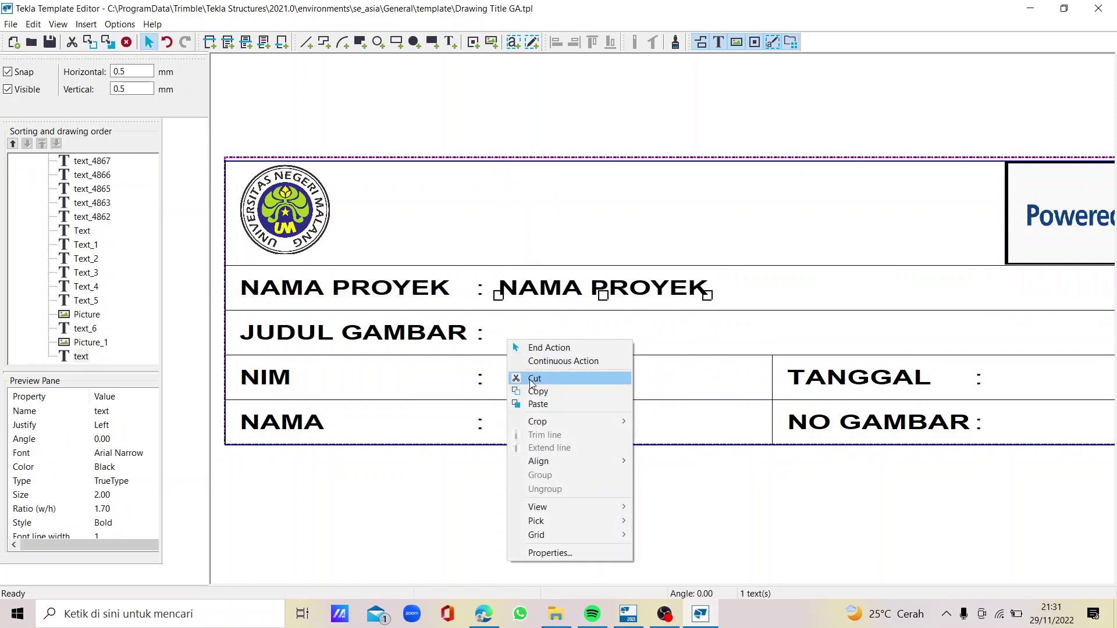
left_click(538, 405)
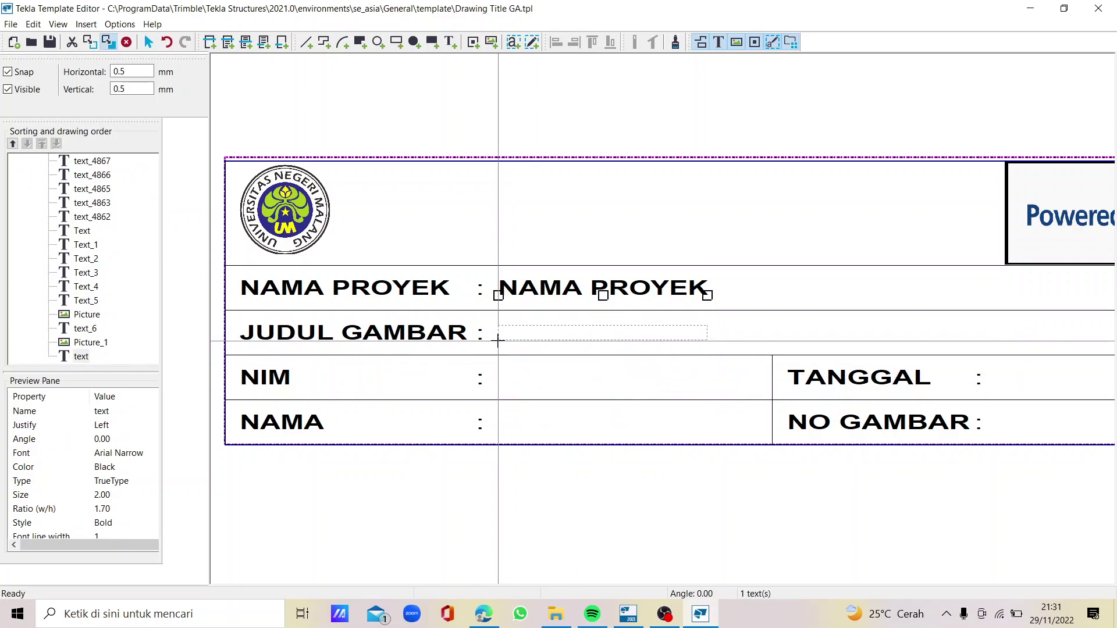
left_click(498, 341)
Place further copies of the value text in the NIM and NAMA rows
right_click(503, 389)
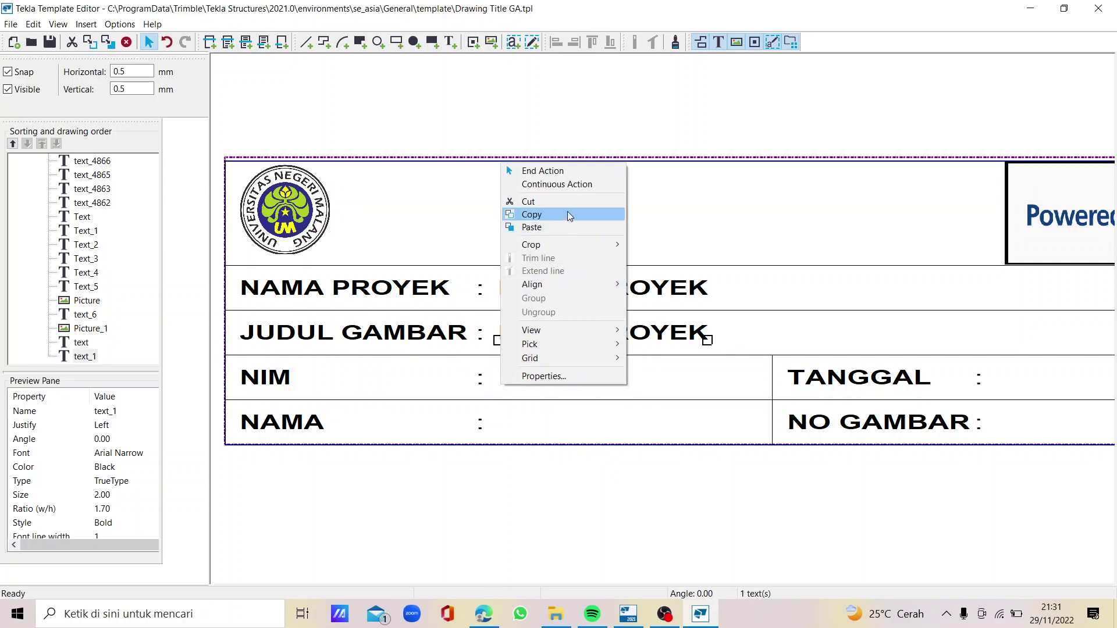
left_click(574, 228)
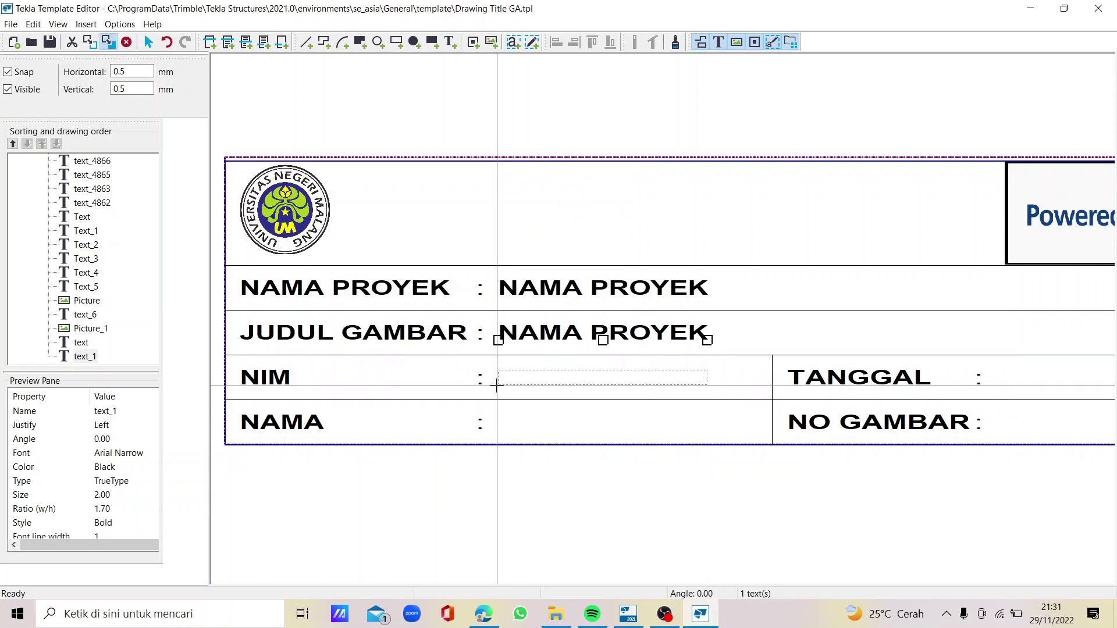
left_click(496, 386)
right_click(512, 435)
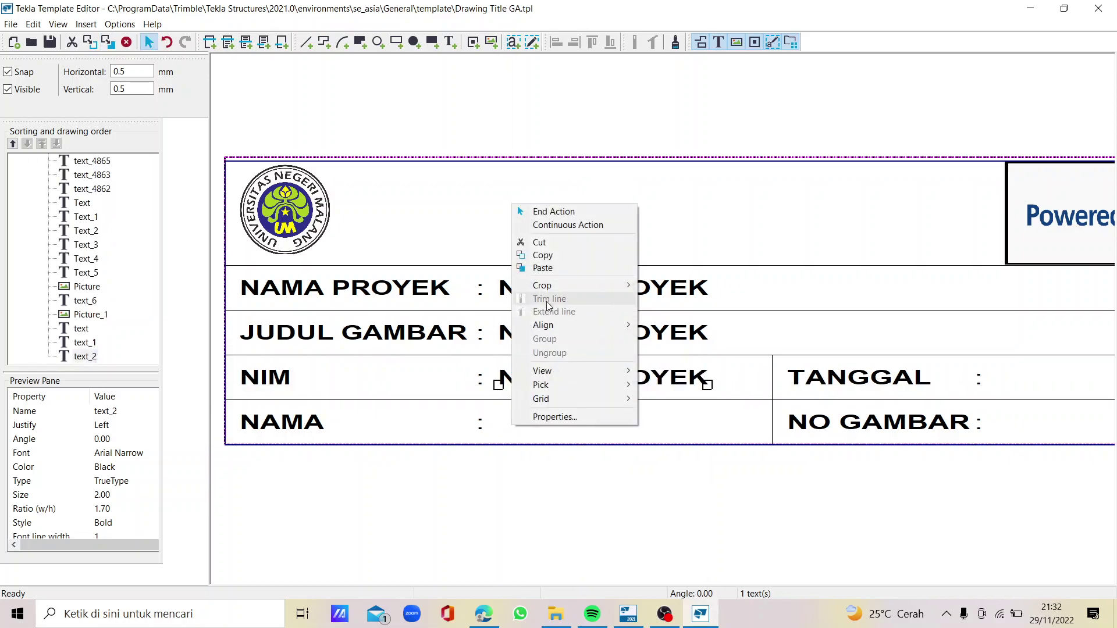
left_click(559, 258)
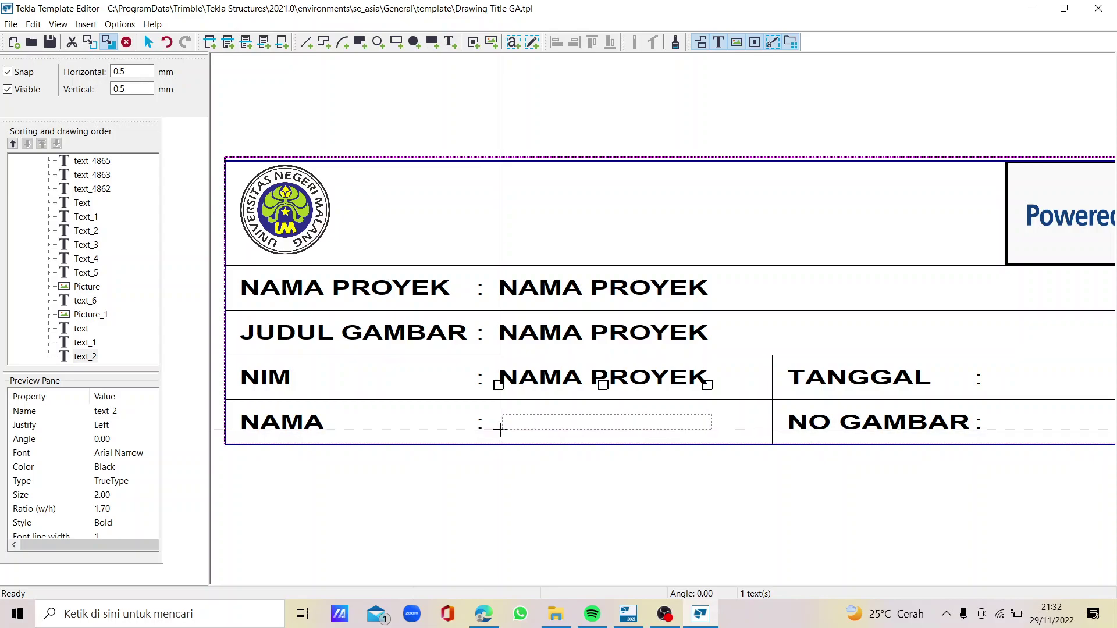
left_click(499, 429)
scroll(459, 363, "down", 3)
scroll(767, 355, "up", 3)
Place copies of the value text after the TANGGAL and NO GAMBAR labels
right_click(722, 375)
left_click(751, 437)
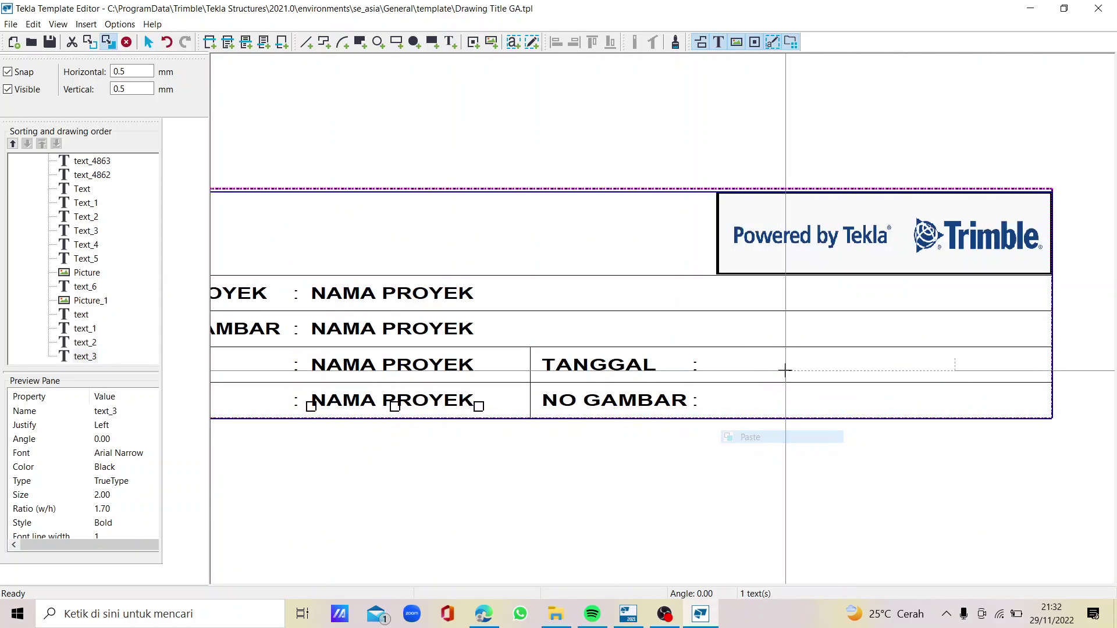
left_click(709, 372)
right_click(726, 390)
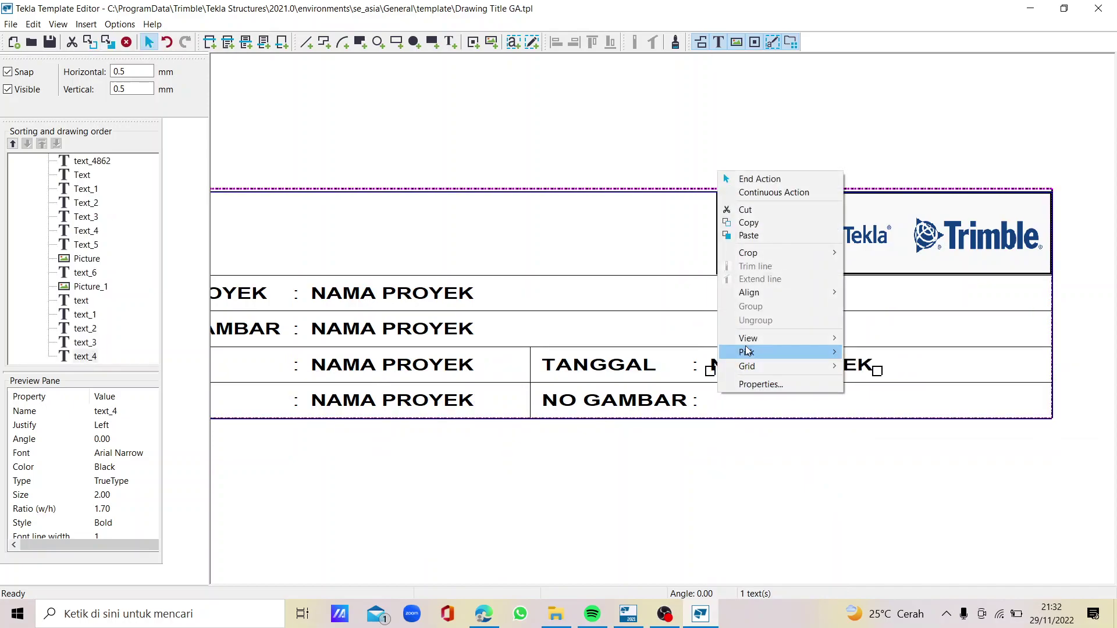
left_click(766, 235)
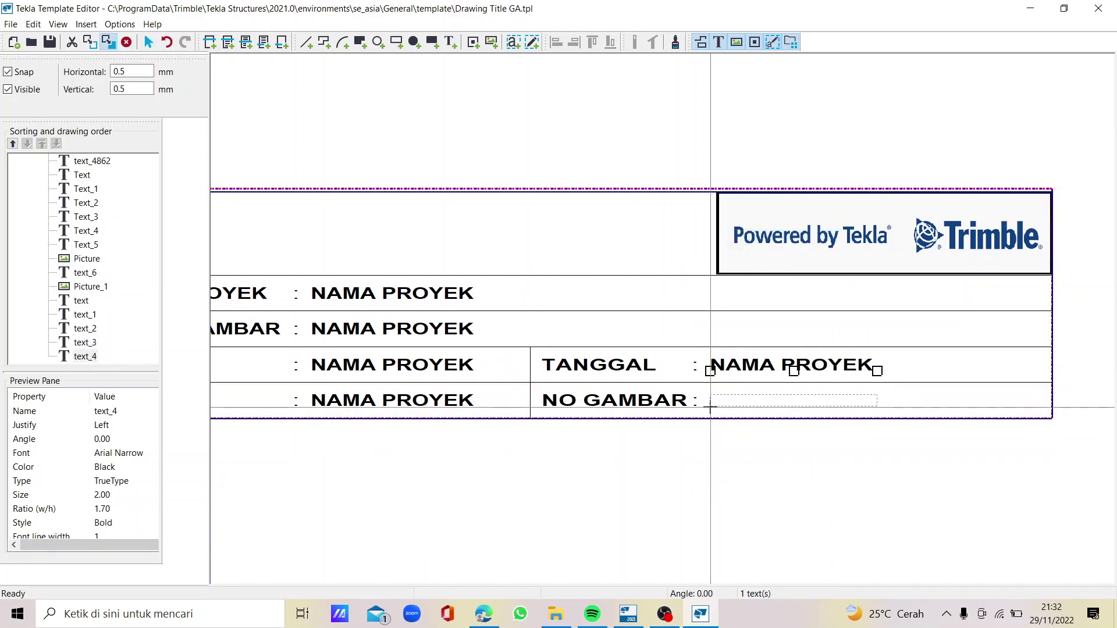
left_click(710, 408)
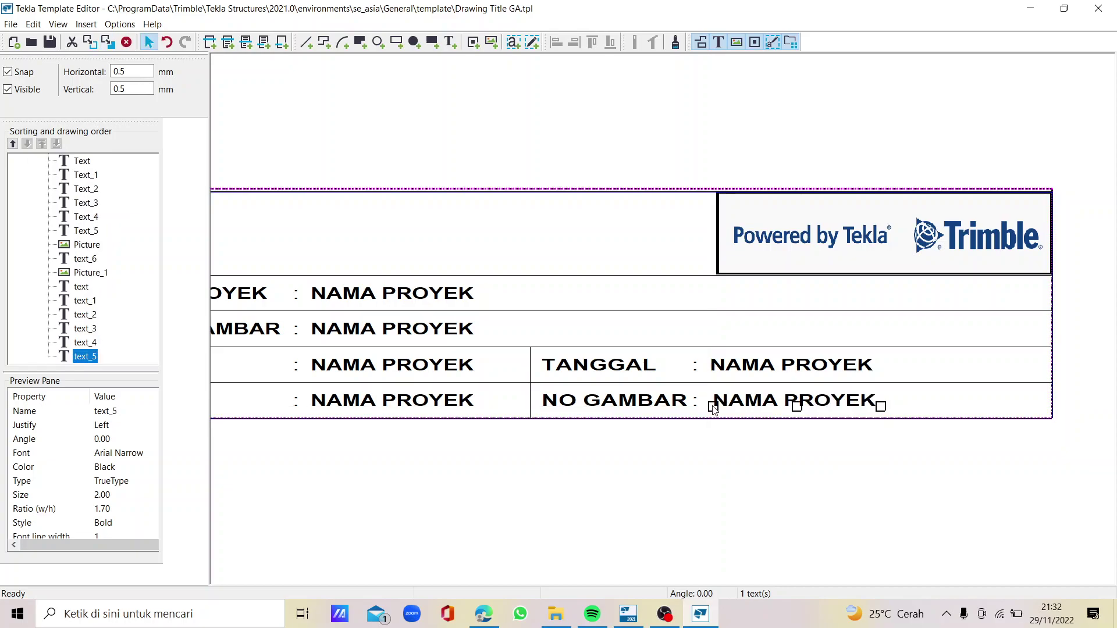
scroll(663, 349, "down", 2)
scroll(524, 322, "up", 2)
Change the project name value text to BANGUNAN 2 LANTAI
double_click(463, 315)
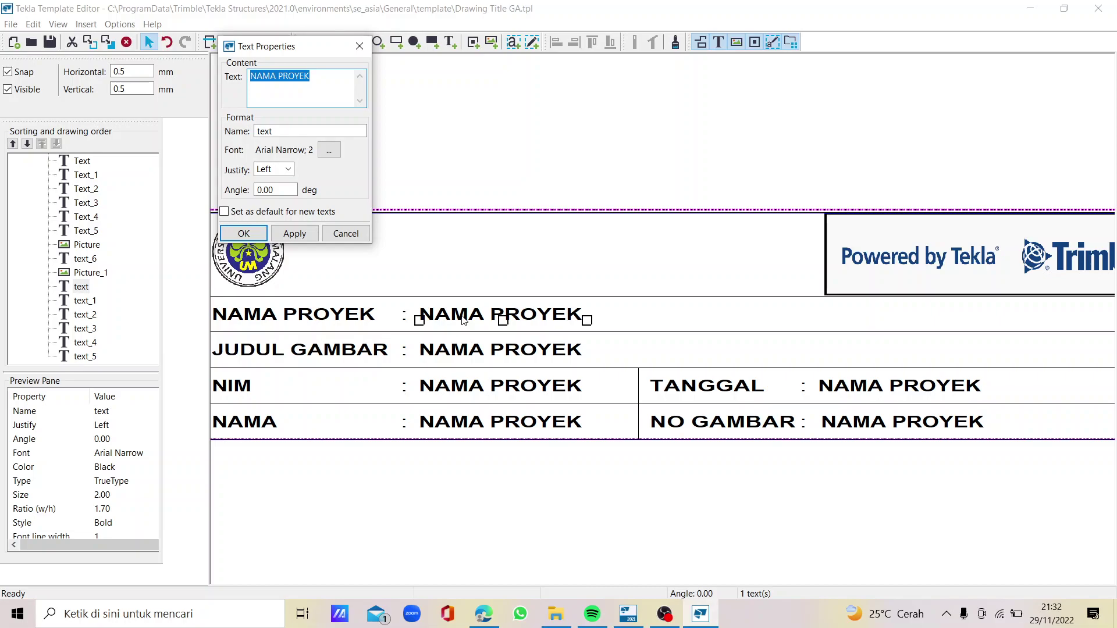
type("BANGUNAN 2 LANTAI")
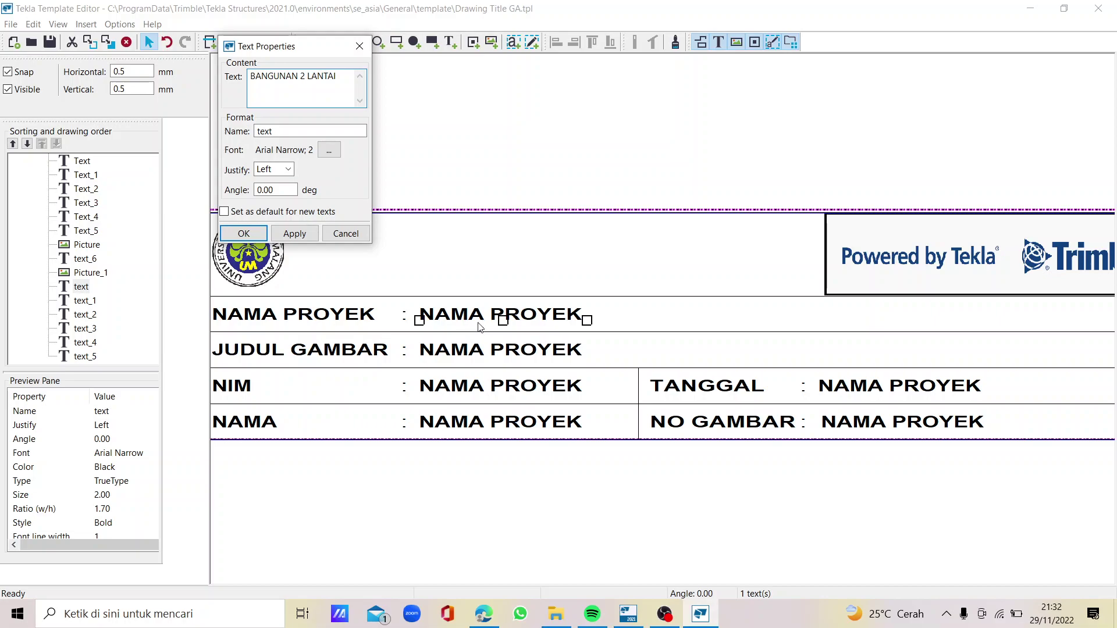
left_click(329, 149)
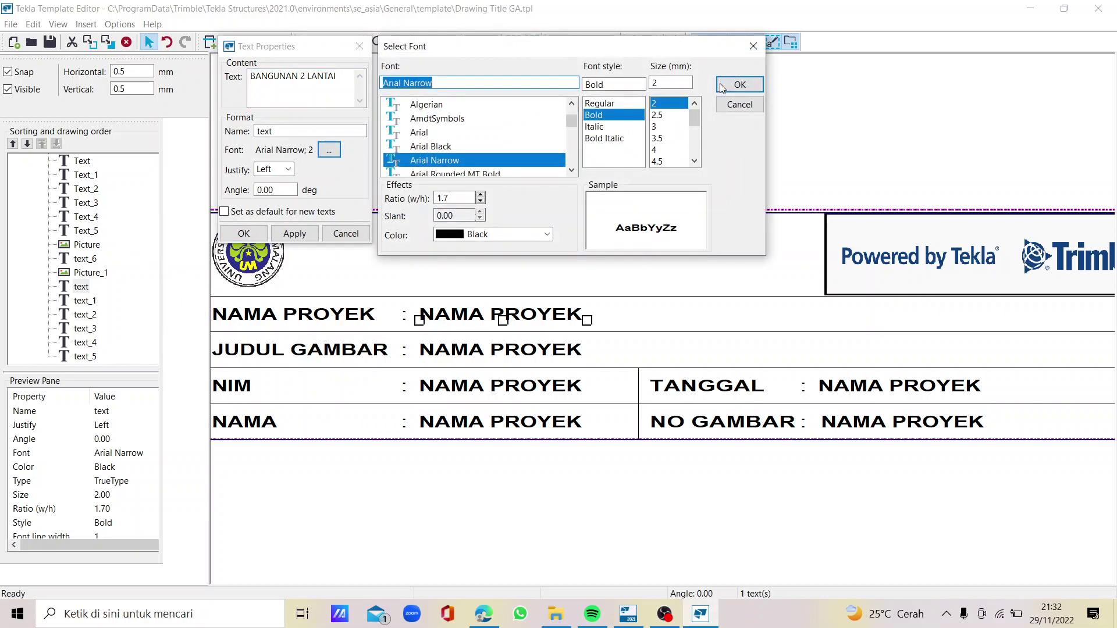
left_click(740, 84)
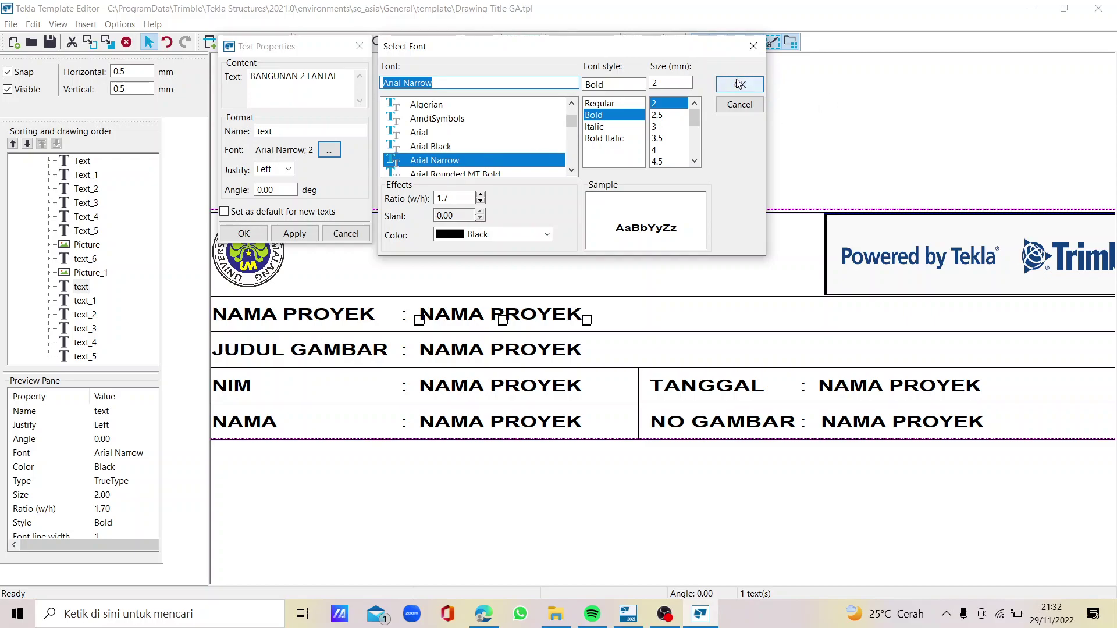
left_click(294, 232)
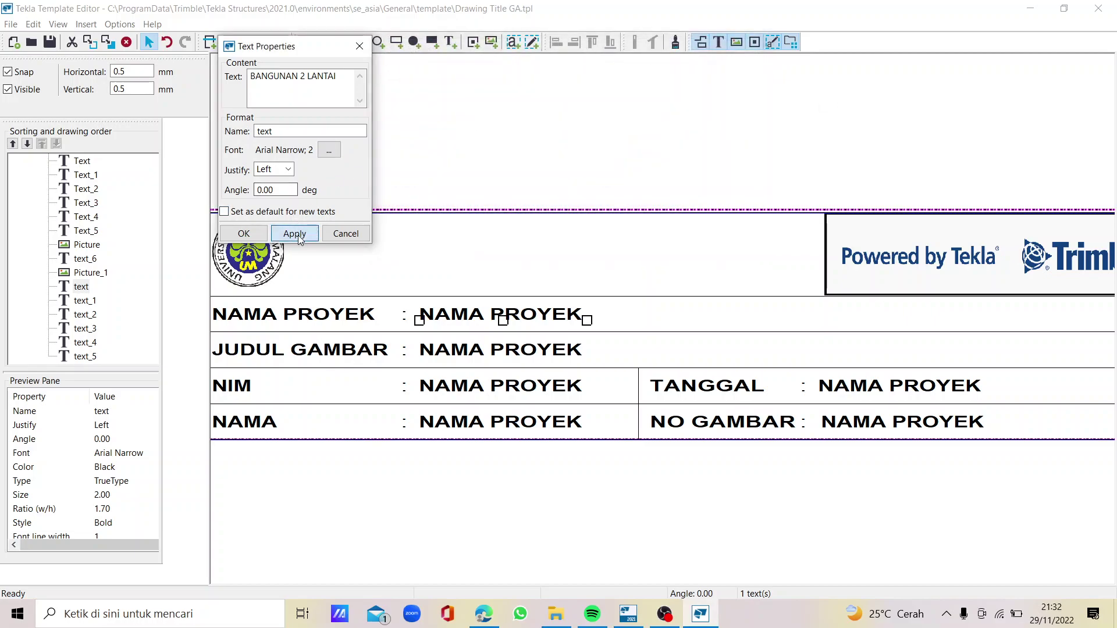
left_click(244, 234)
Set the JUDUL GAMBAR value text to a dash '-'
double_click(446, 355)
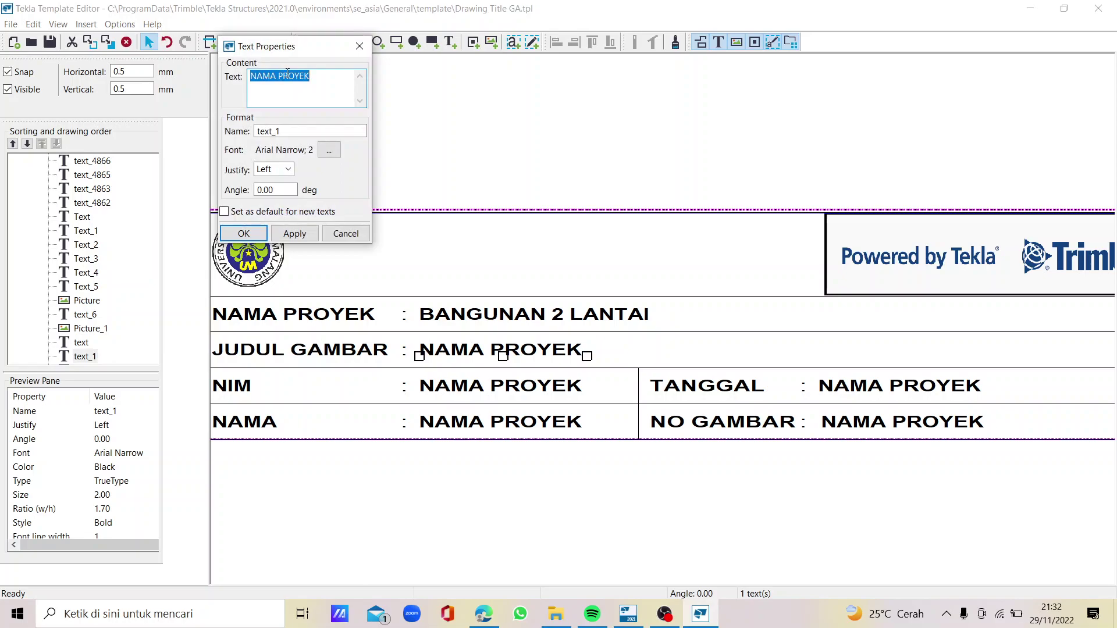
type("-")
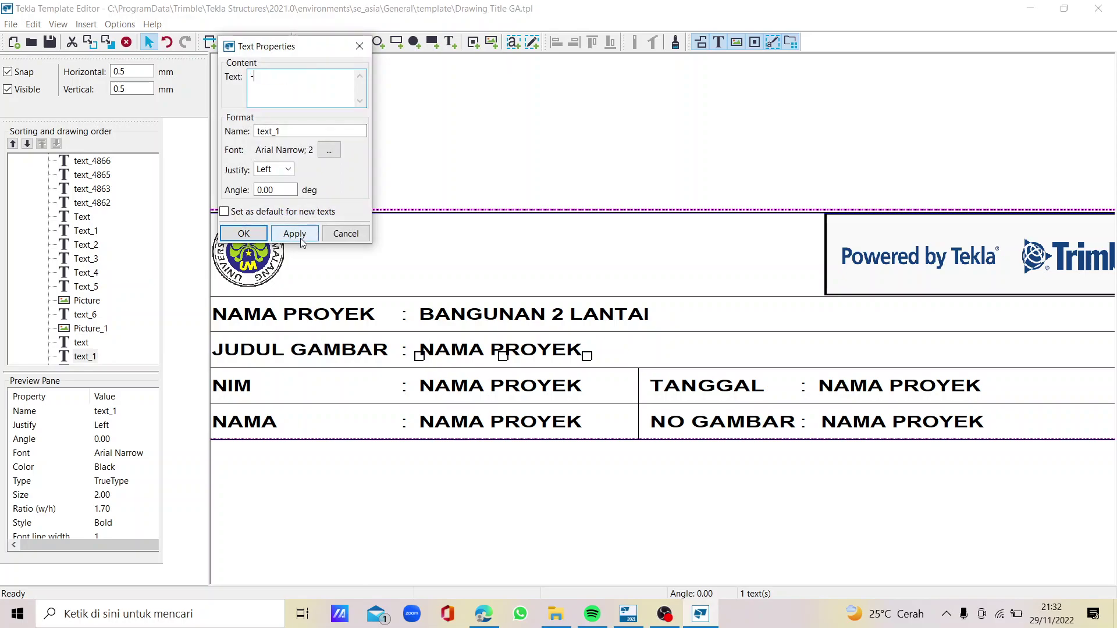
left_click(276, 236)
left_click(260, 236)
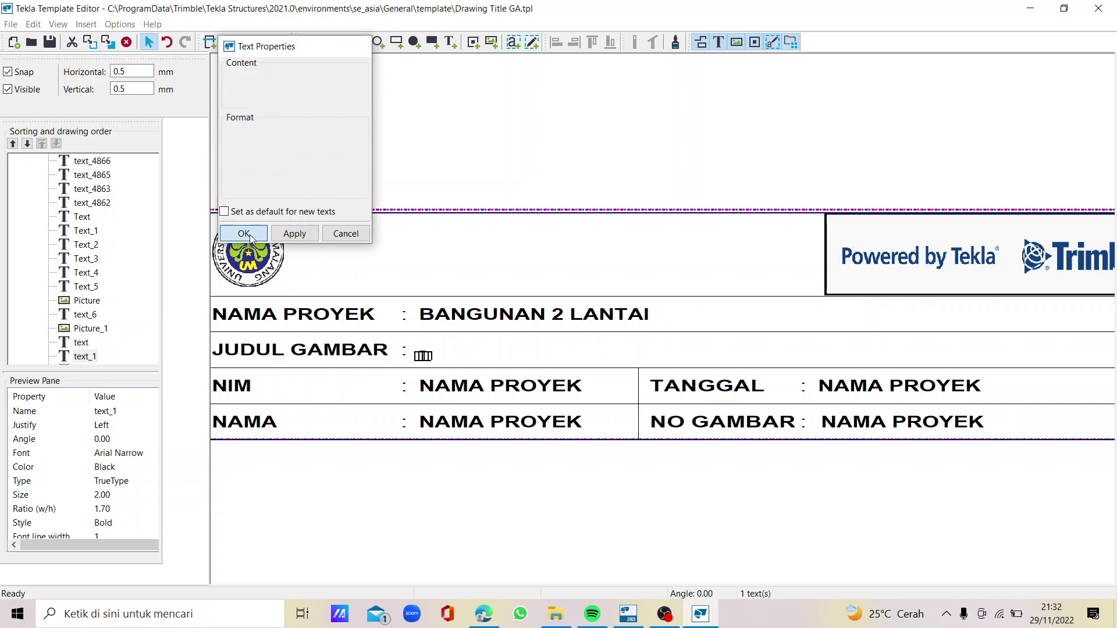
Enter the student number as the NIM value and the student's name as the NAMA value
double_click(456, 393)
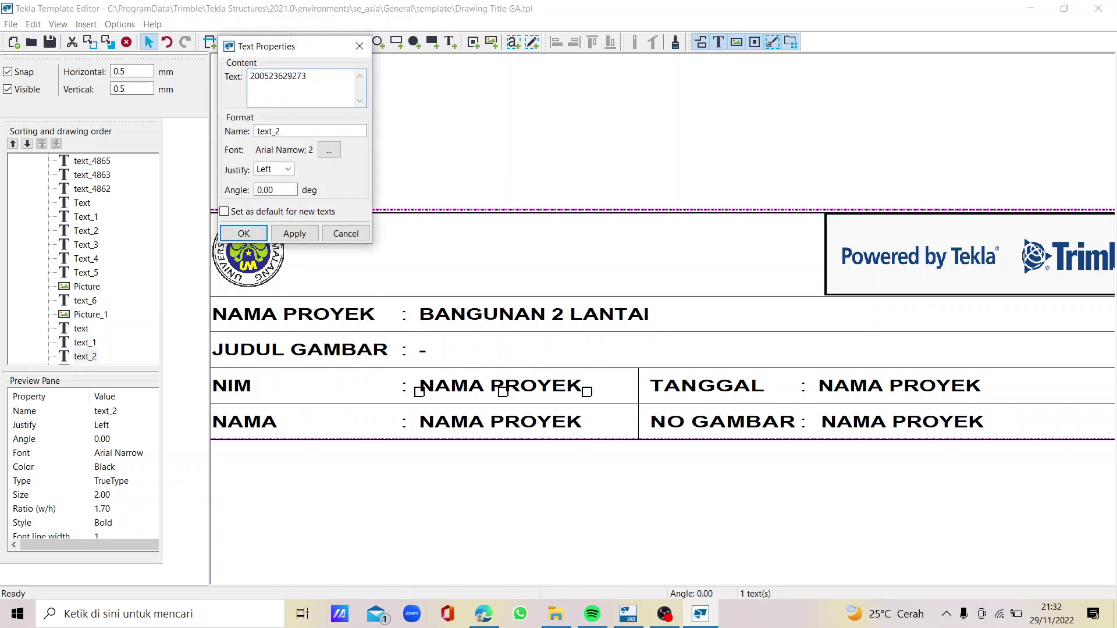
left_click(295, 234)
left_click(256, 236)
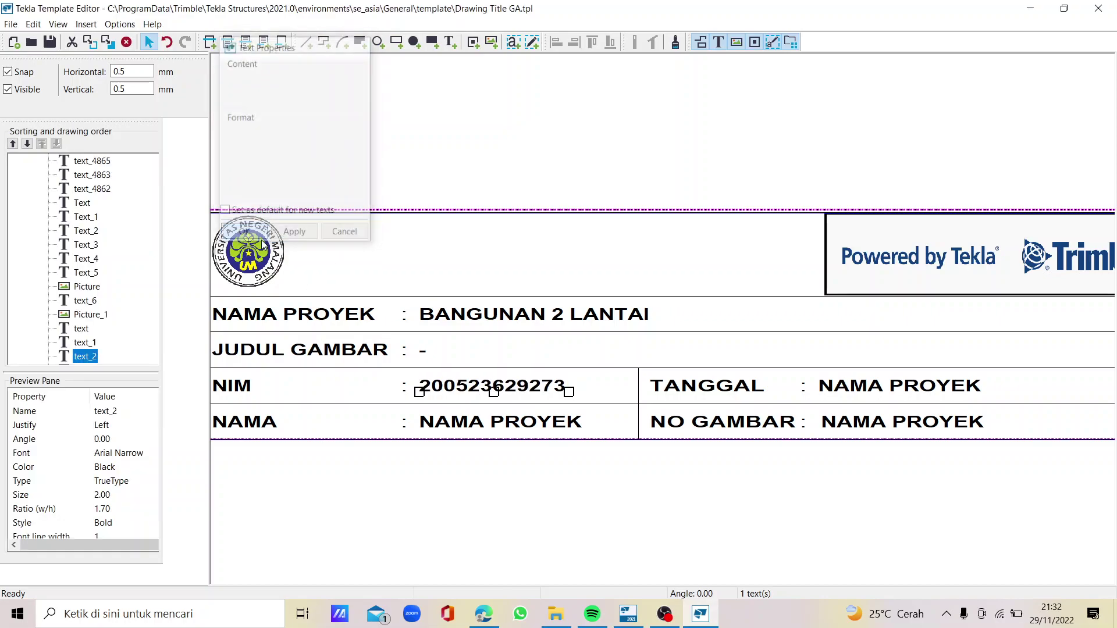
double_click(467, 429)
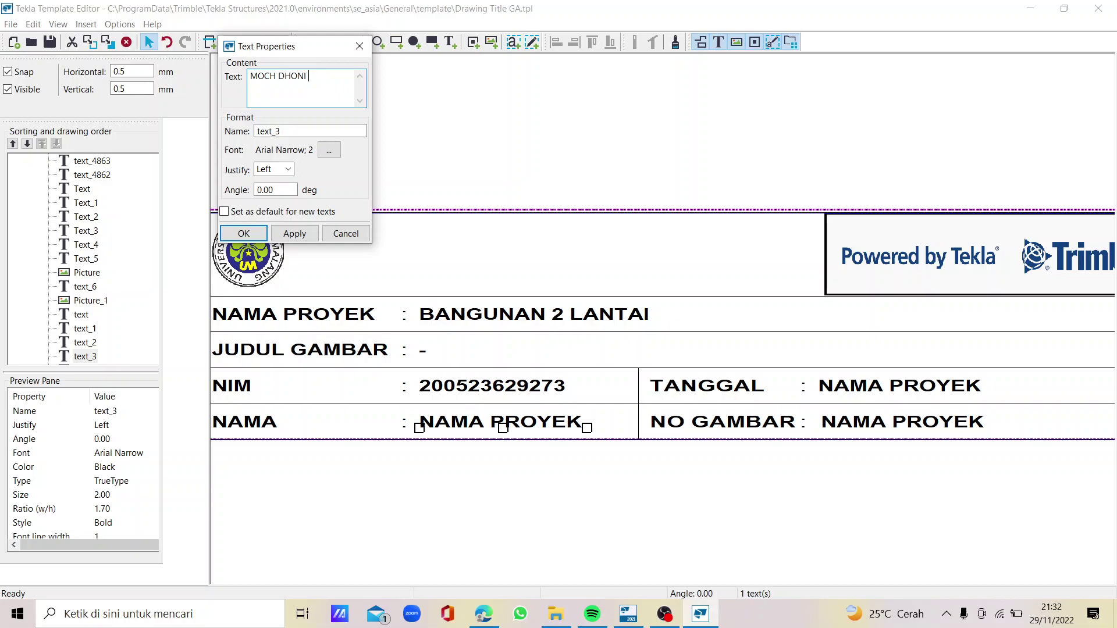
left_click(294, 234)
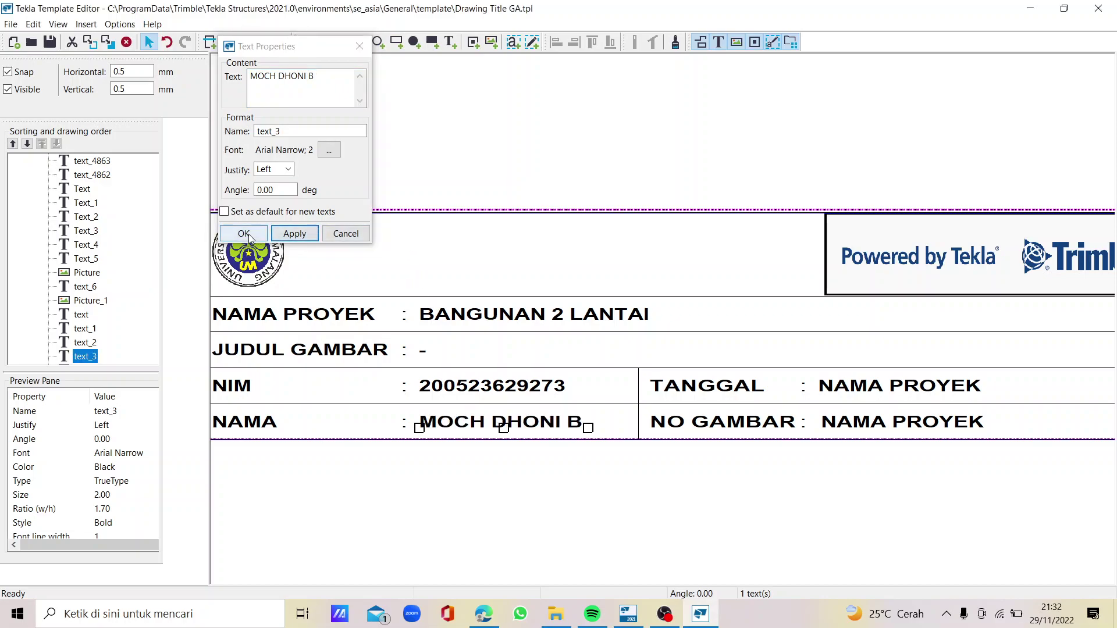
left_click(244, 234)
Set the TANGGAL value to 29 - 11 - 2022 and the NO GAMBAR value to '-'
double_click(901, 396)
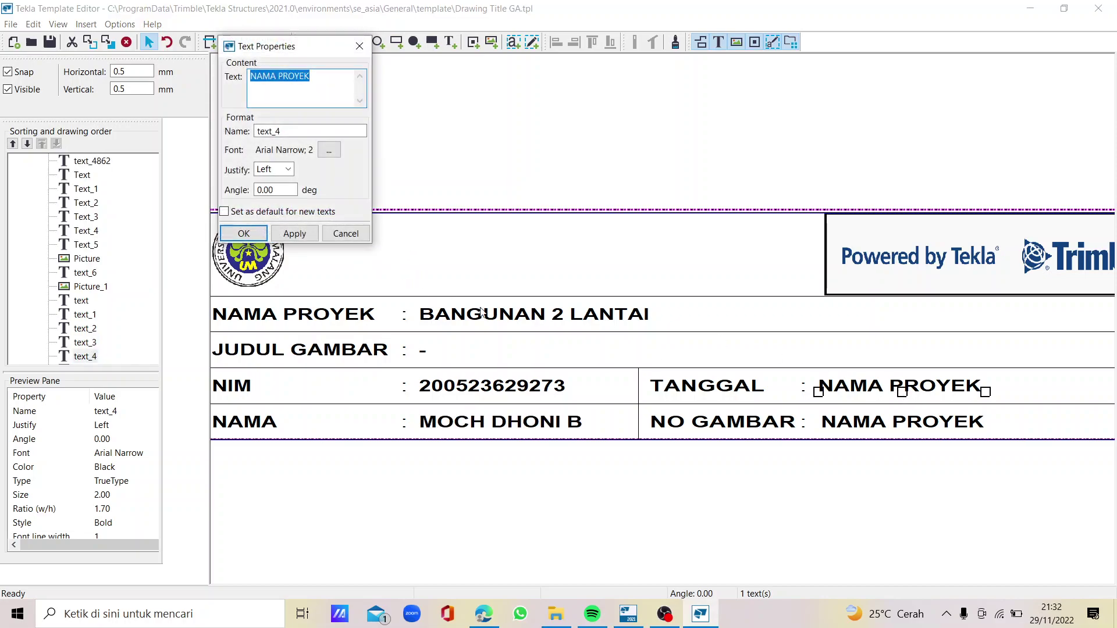
type("29")
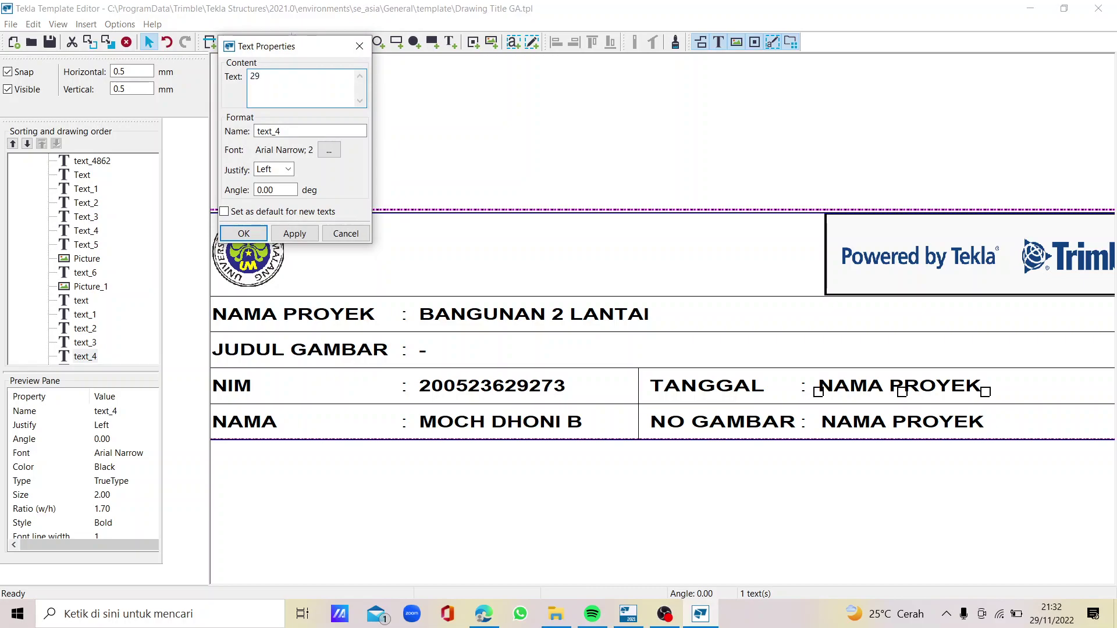
type(" - 11 - 2022")
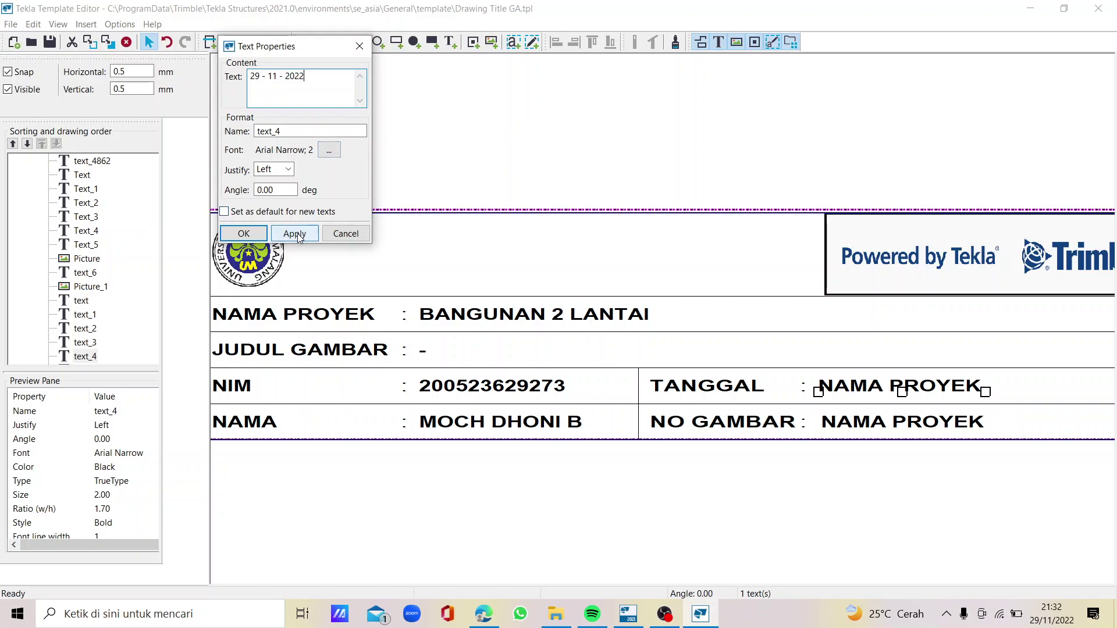
left_click(295, 233)
left_click(243, 233)
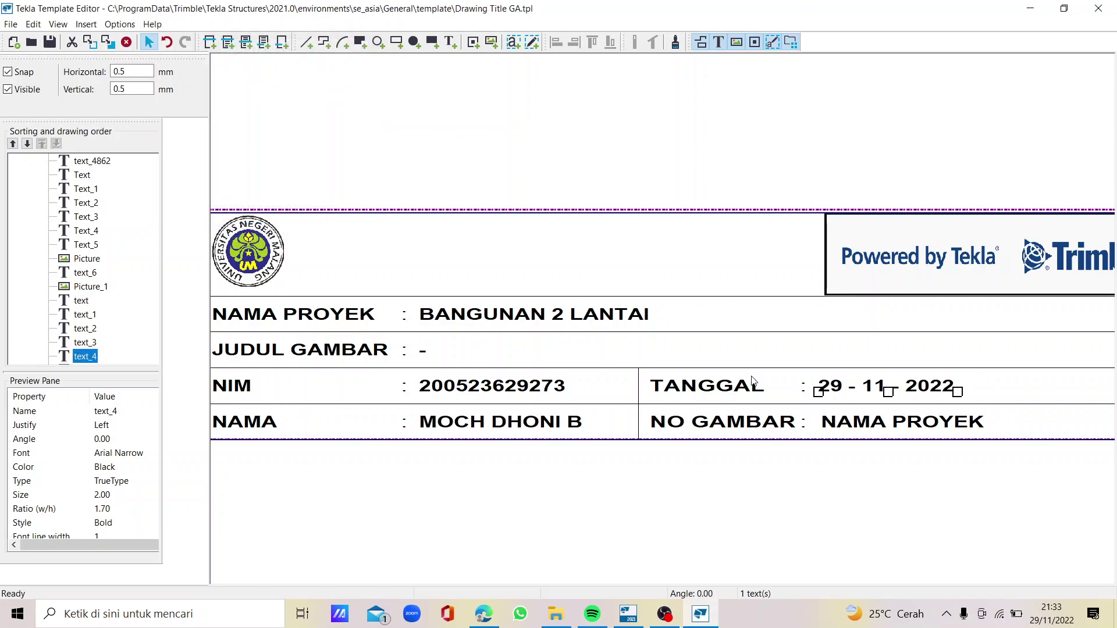
double_click(836, 425)
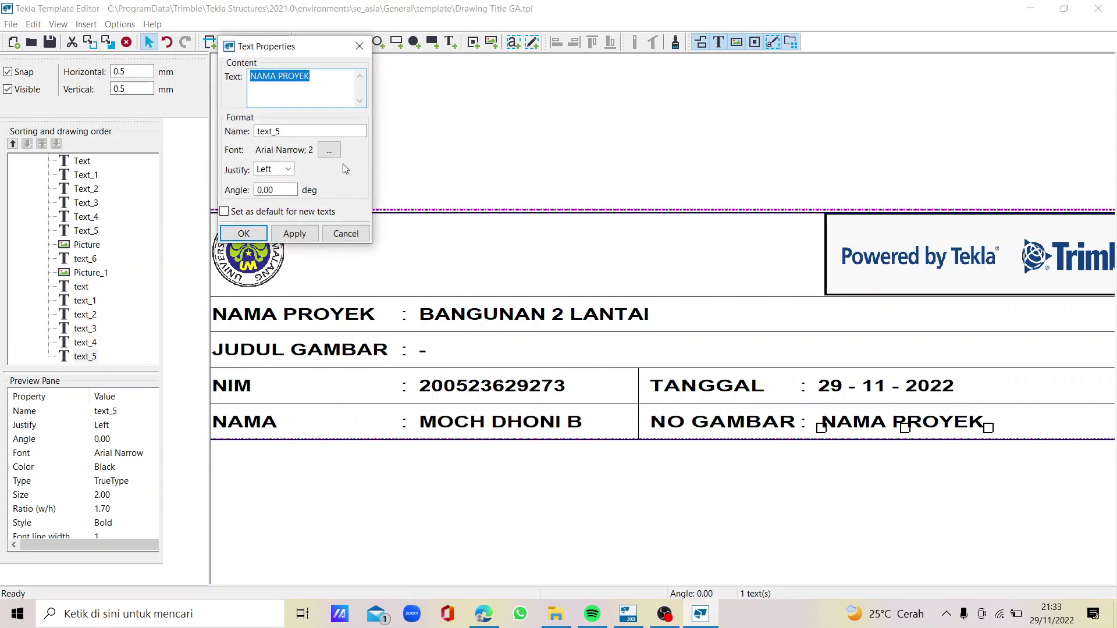
type("-")
left_click(287, 235)
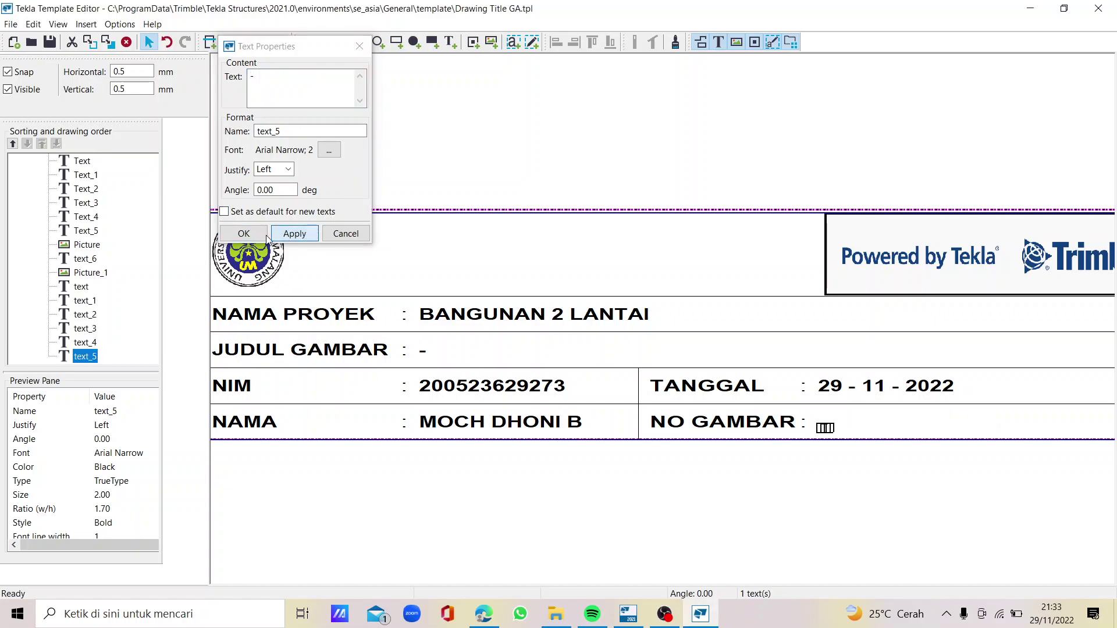
left_click(251, 234)
left_click(825, 428)
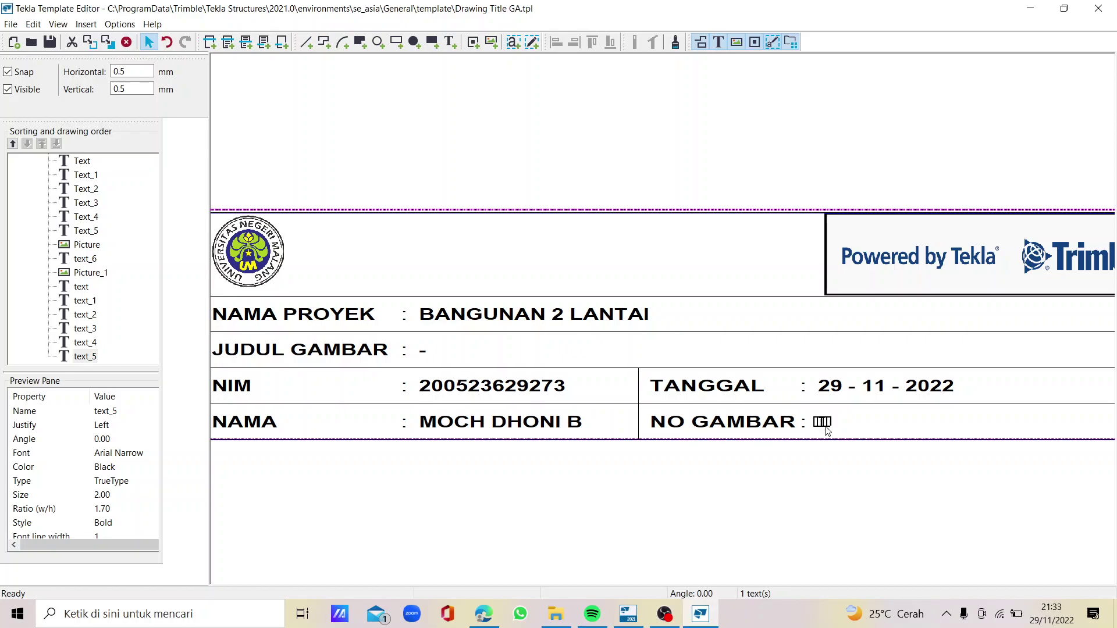
scroll(673, 310, "down", 3)
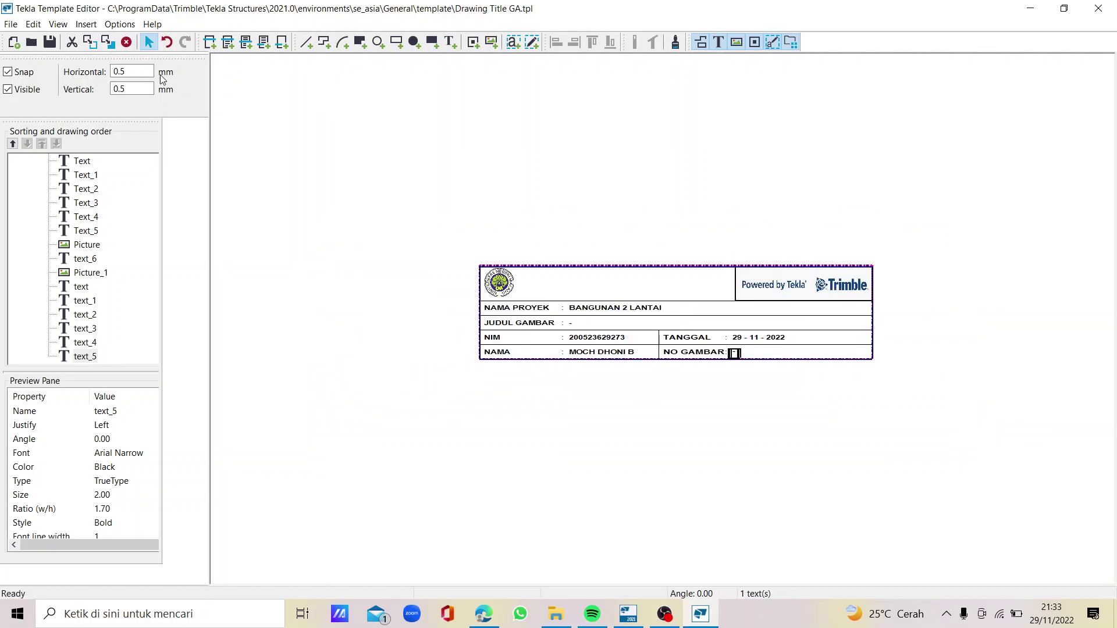
Save the edited title block template and close Template Editor
left_click(49, 43)
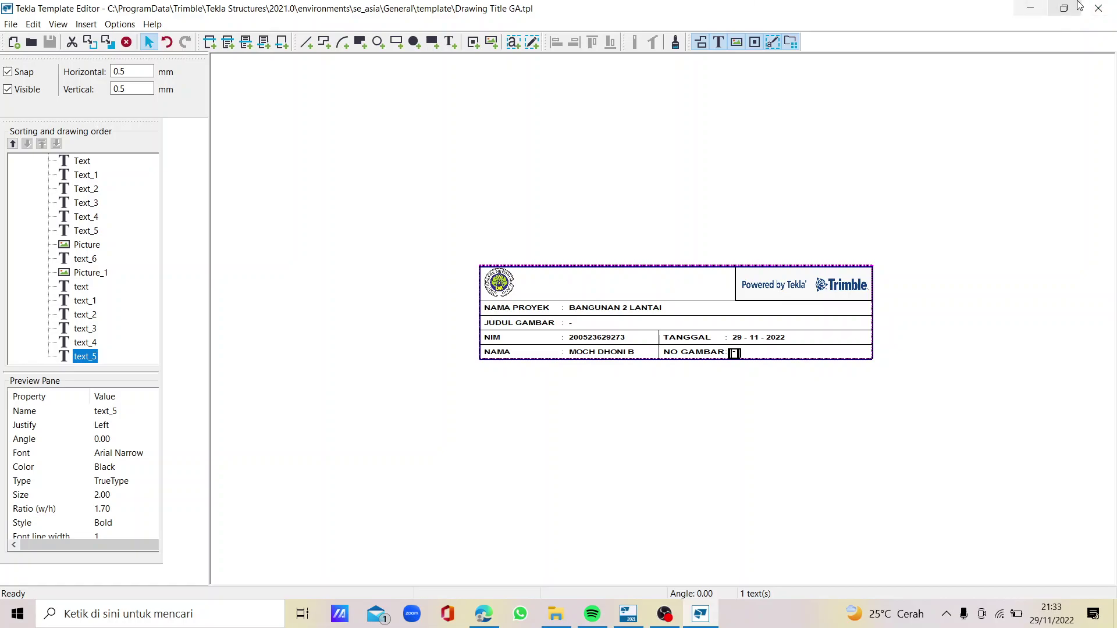
left_click(1094, 9)
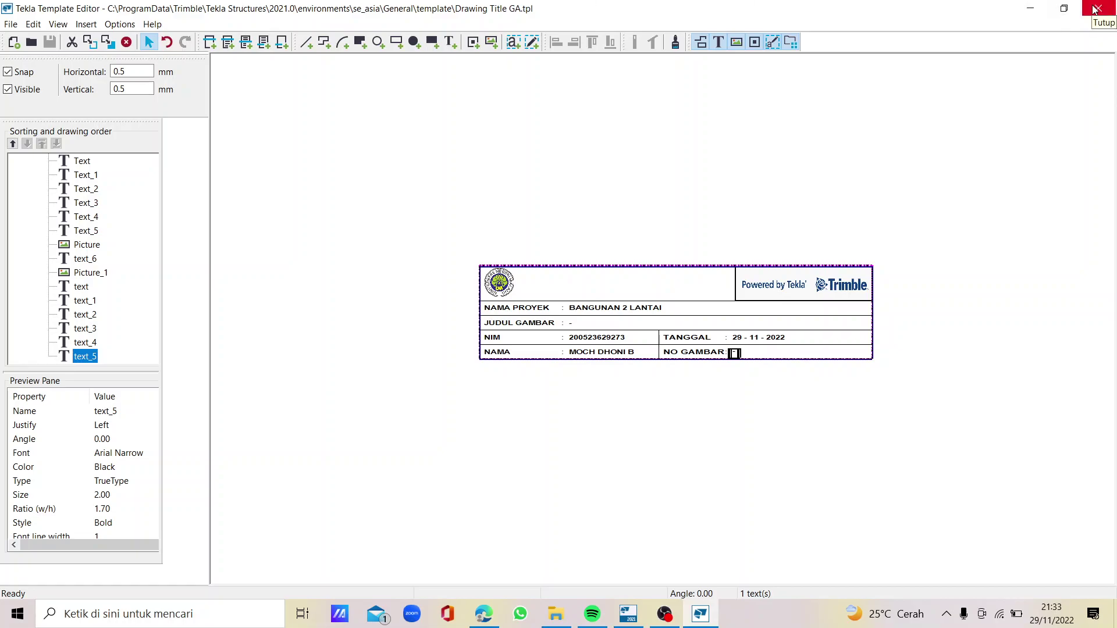
left_click(1095, 9)
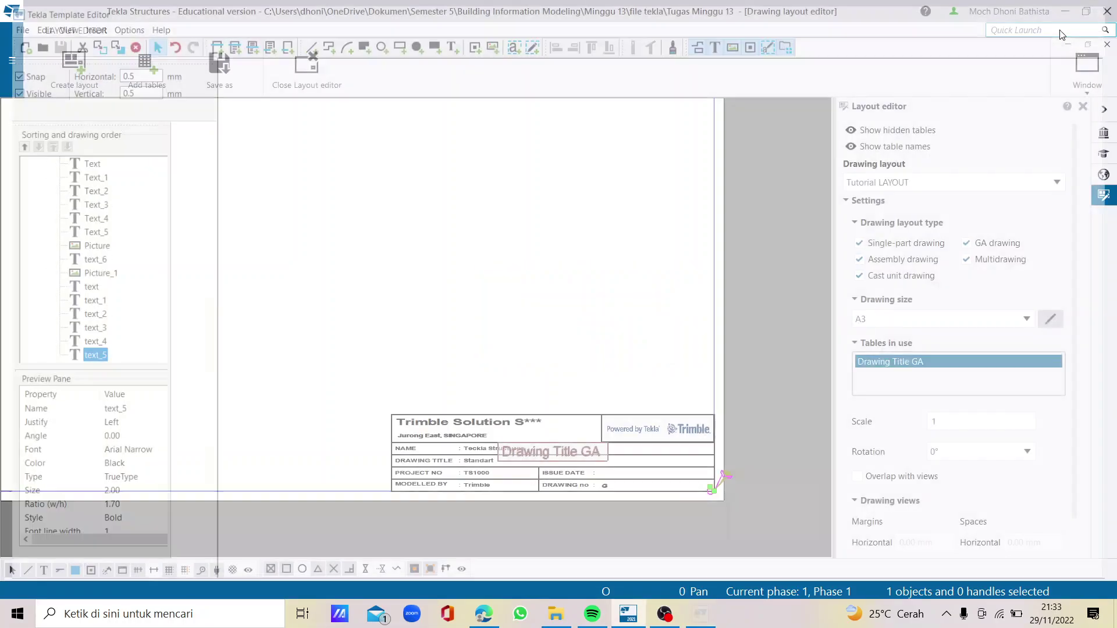
Refresh the Drawing Title GA table so the layout shows the new title block
right_click(514, 455)
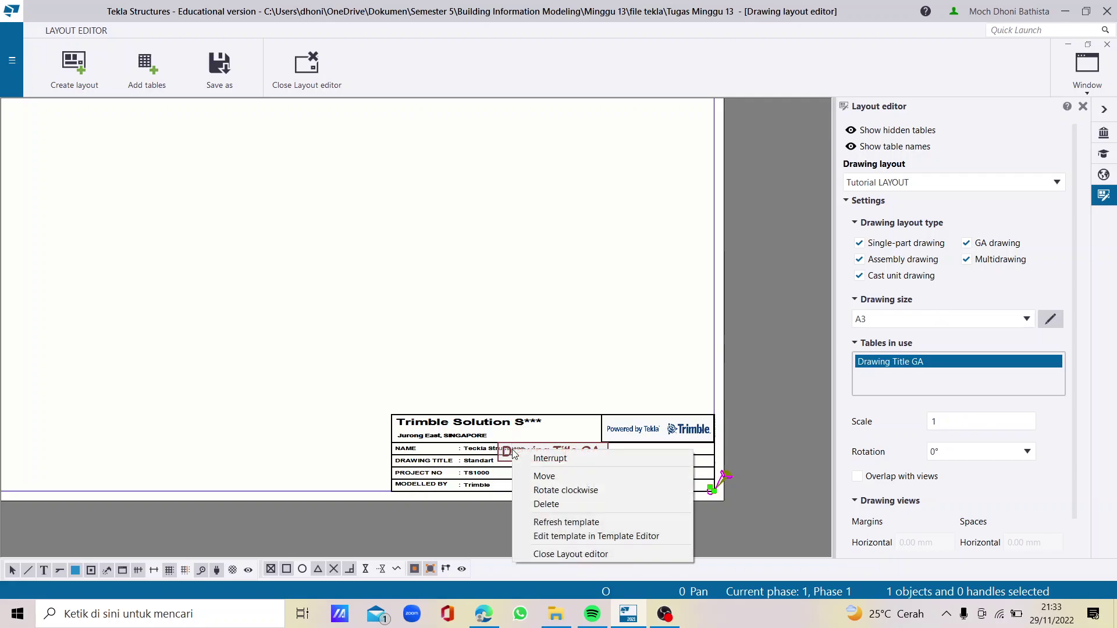
left_click(567, 523)
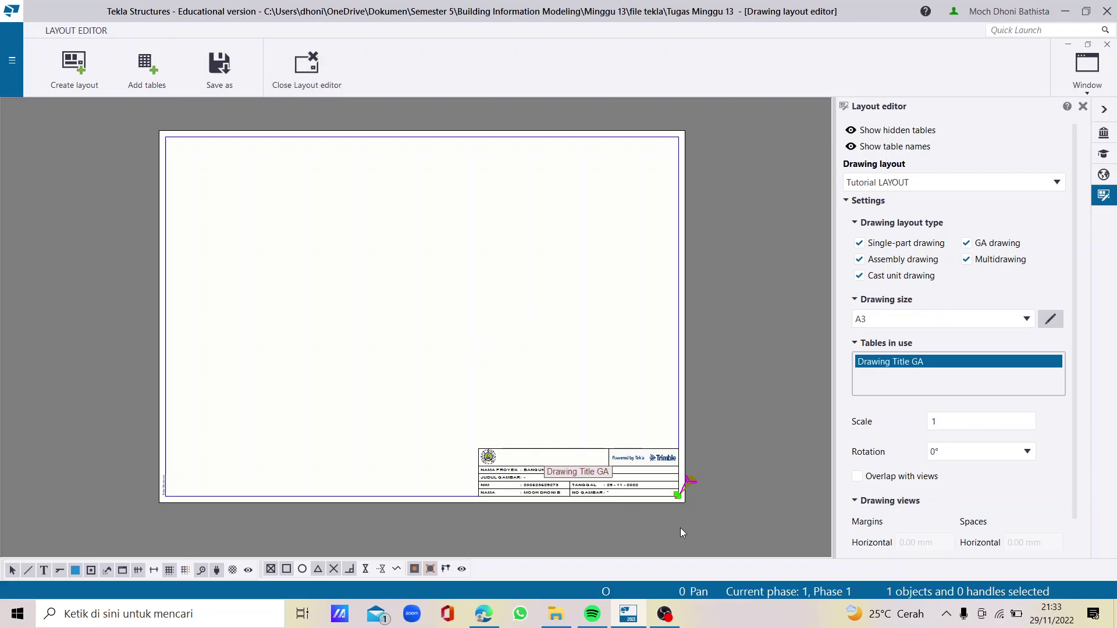
scroll(620, 519, "up", 2)
scroll(498, 437, "up", 1)
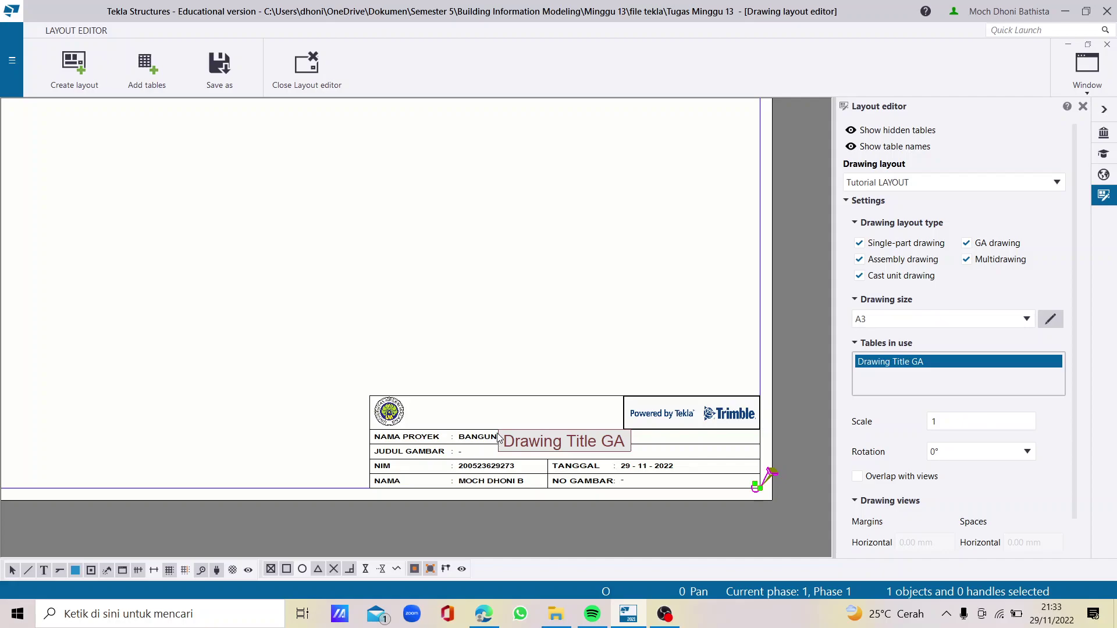
scroll(498, 438, "down", 1)
scroll(449, 246, "down", 1)
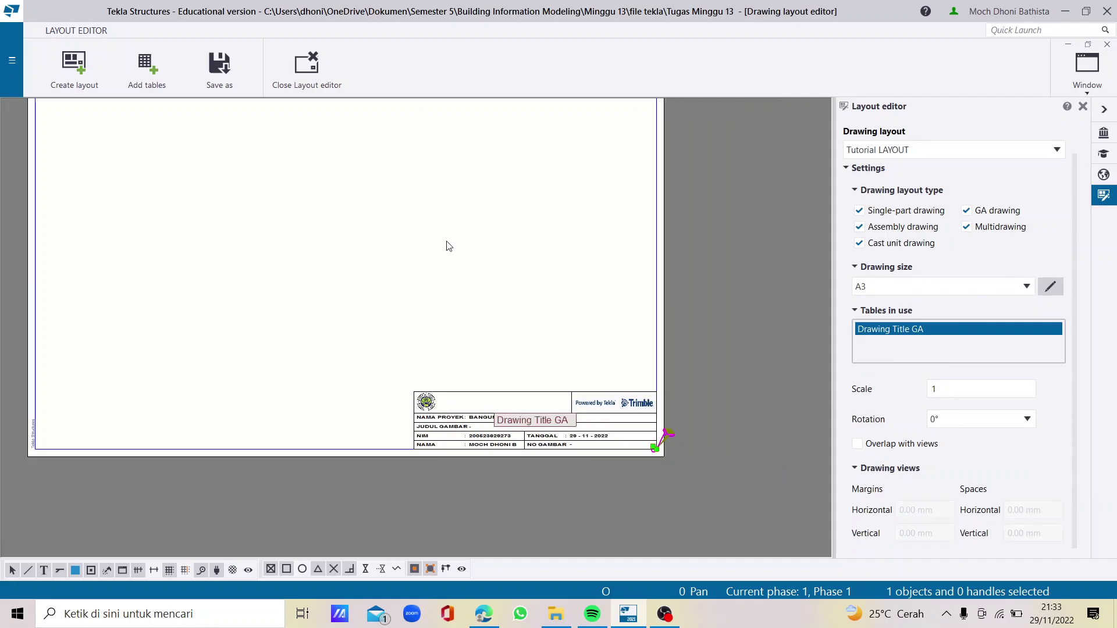
Exit the layout editor, saving the changed drawing layout
left_click(312, 76)
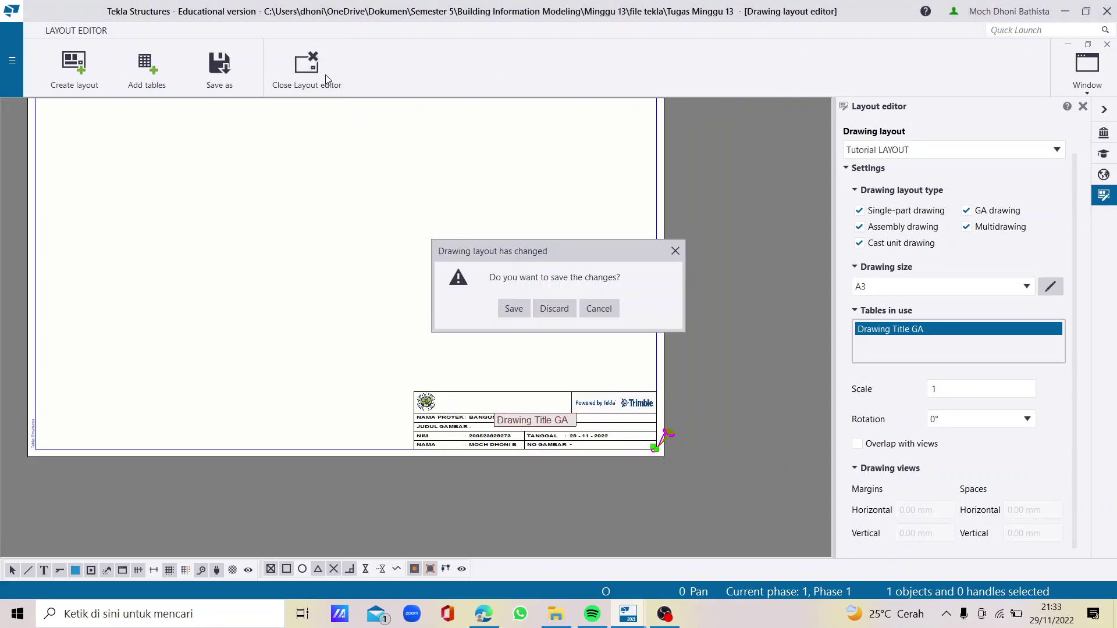
left_click(512, 308)
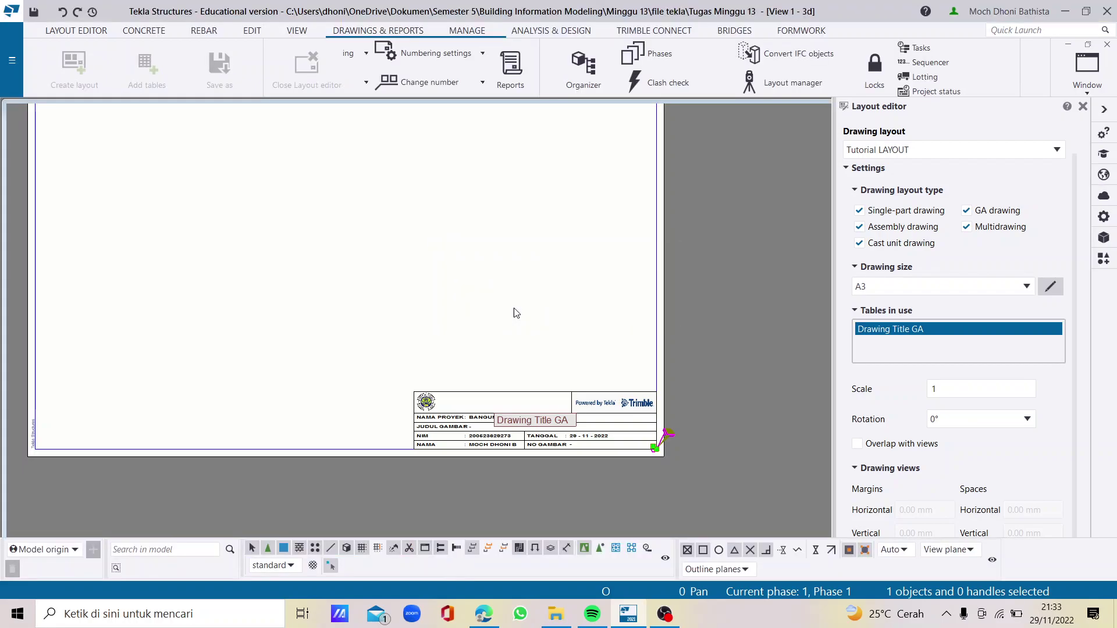
scroll(469, 222, "up", 1)
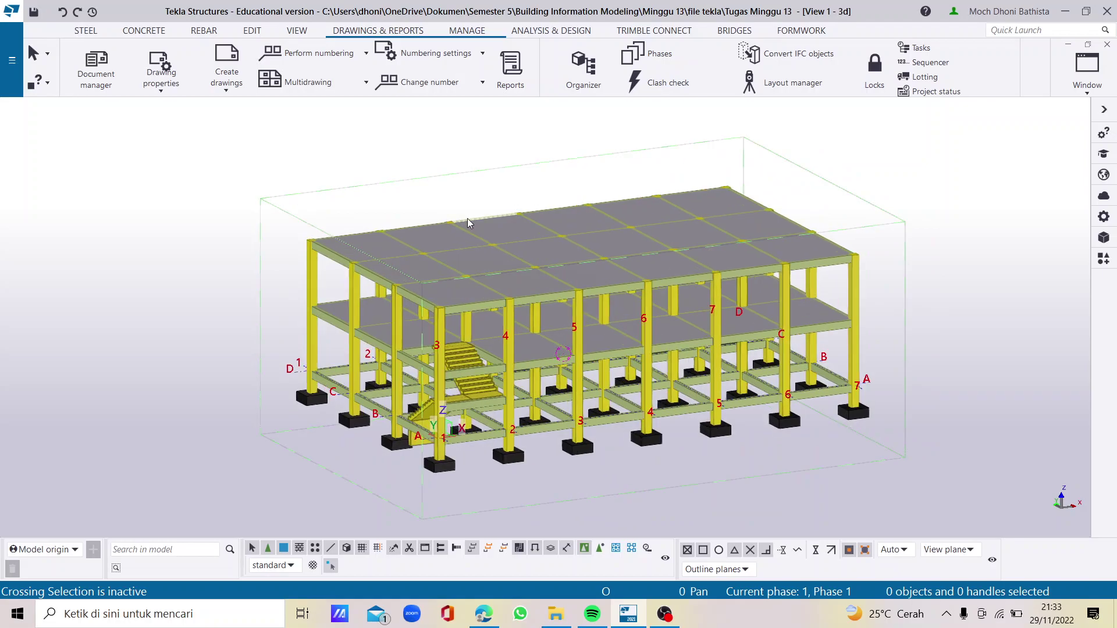
scroll(396, 241, "down", 1)
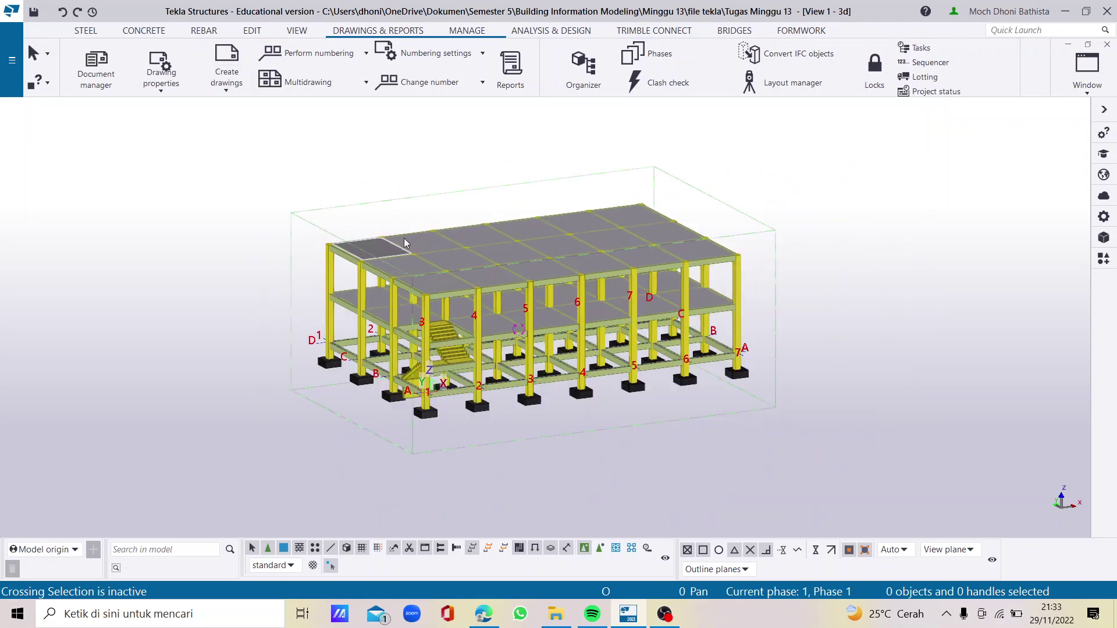
scroll(247, 122, "up", 1)
left_click(228, 93)
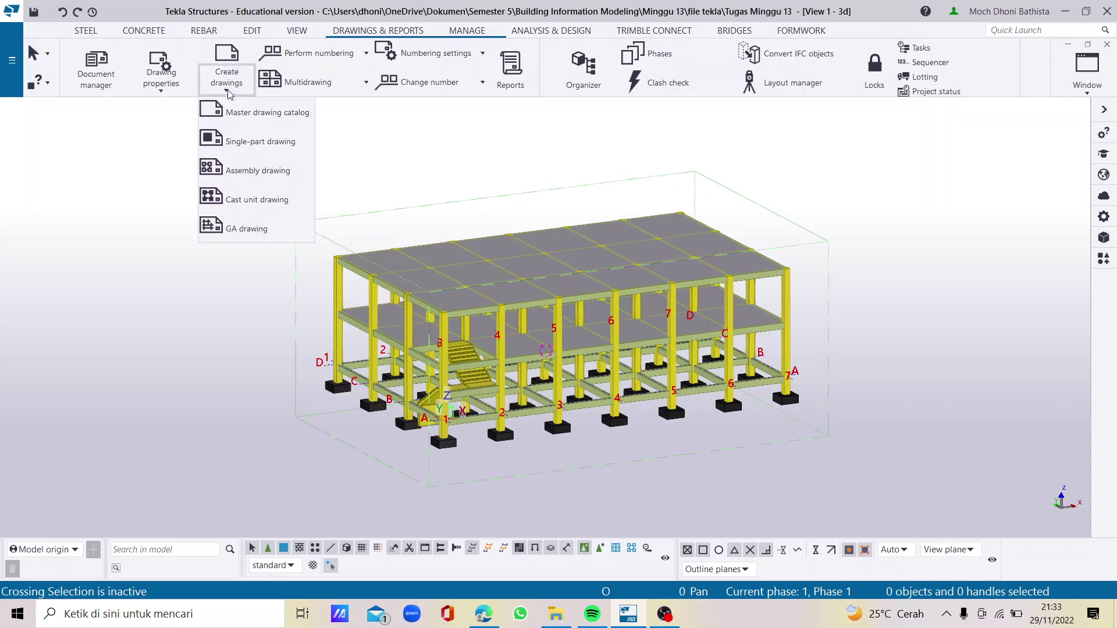
left_click(264, 228)
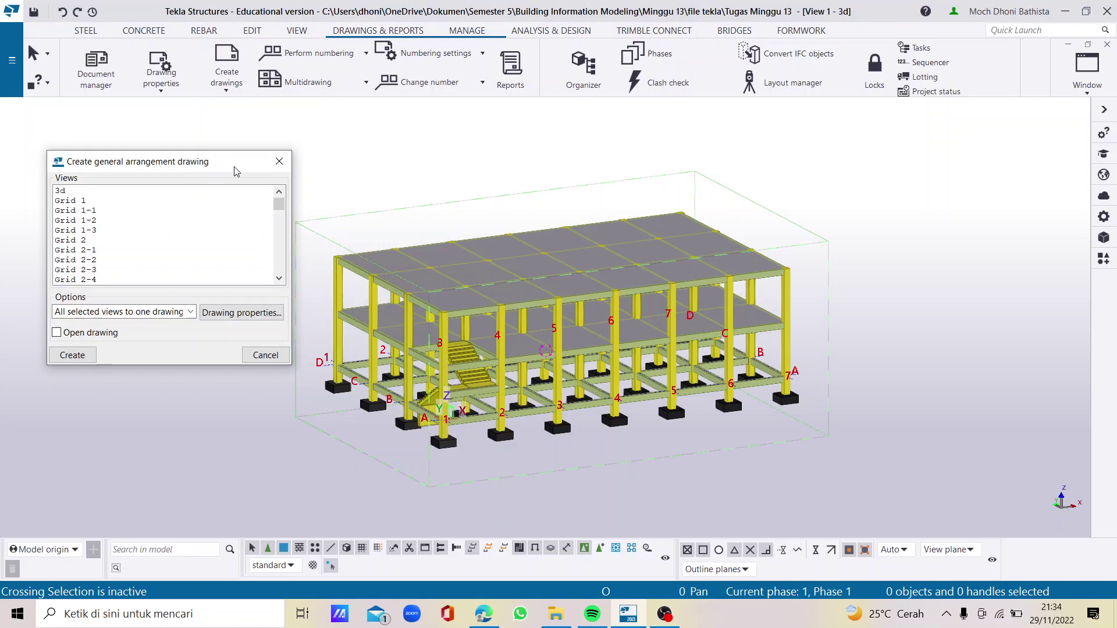
left_click(280, 161)
Delete all 11 drawings and exported files from Document manager, confirming both prompts
left_click(103, 74)
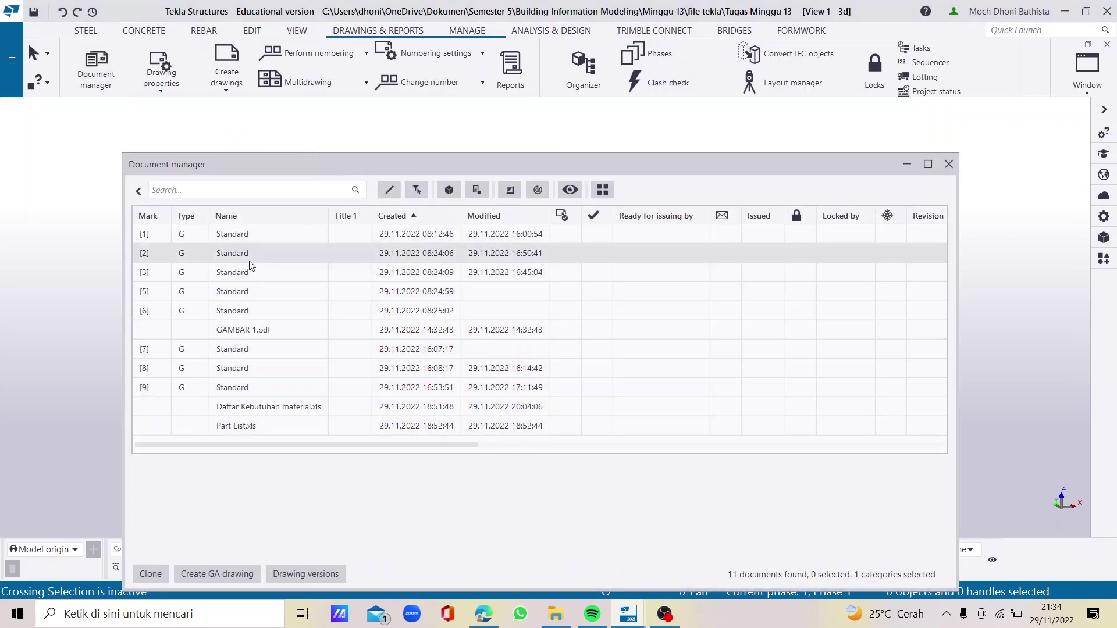
mouse_move(192, 234)
left_mouse_down()
mouse_move(230, 285)
mouse_move(287, 432)
left_mouse_up()
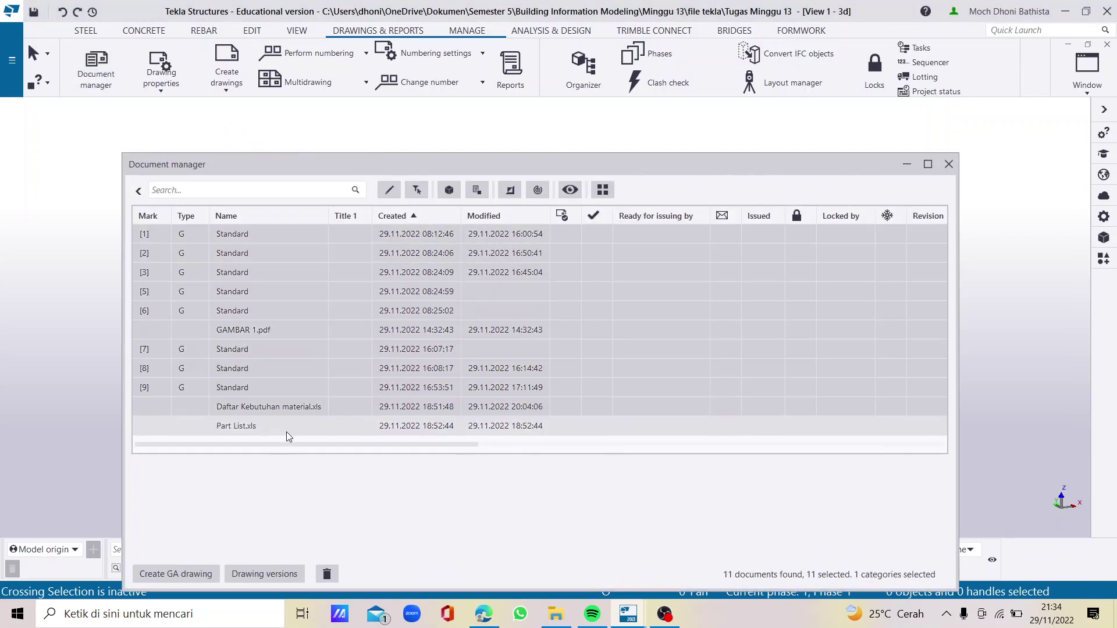
left_click(326, 574)
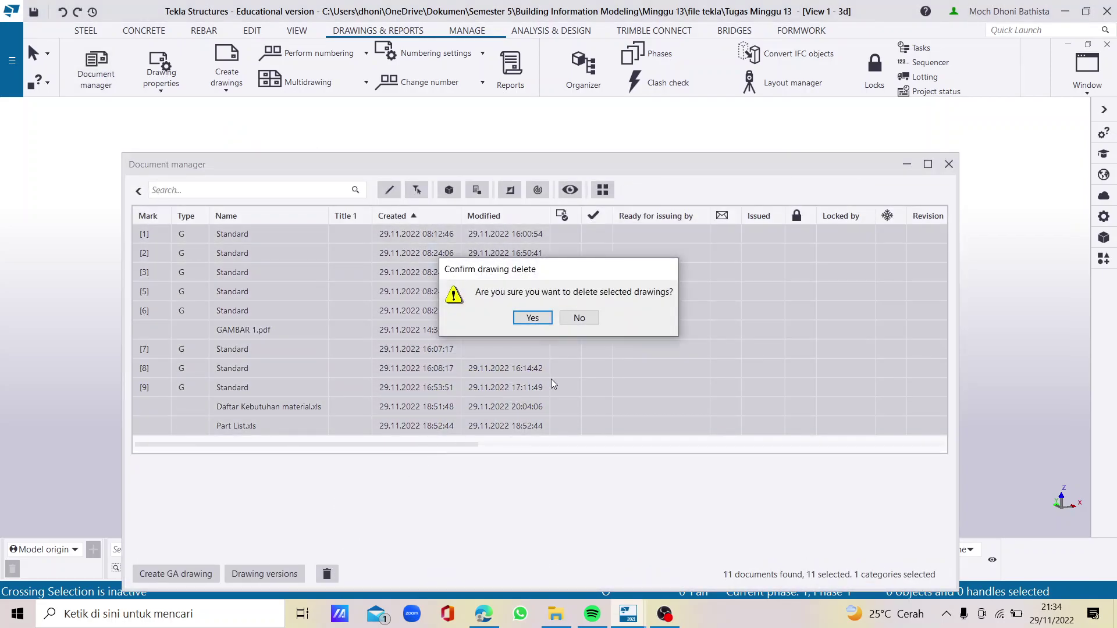
left_click(536, 315)
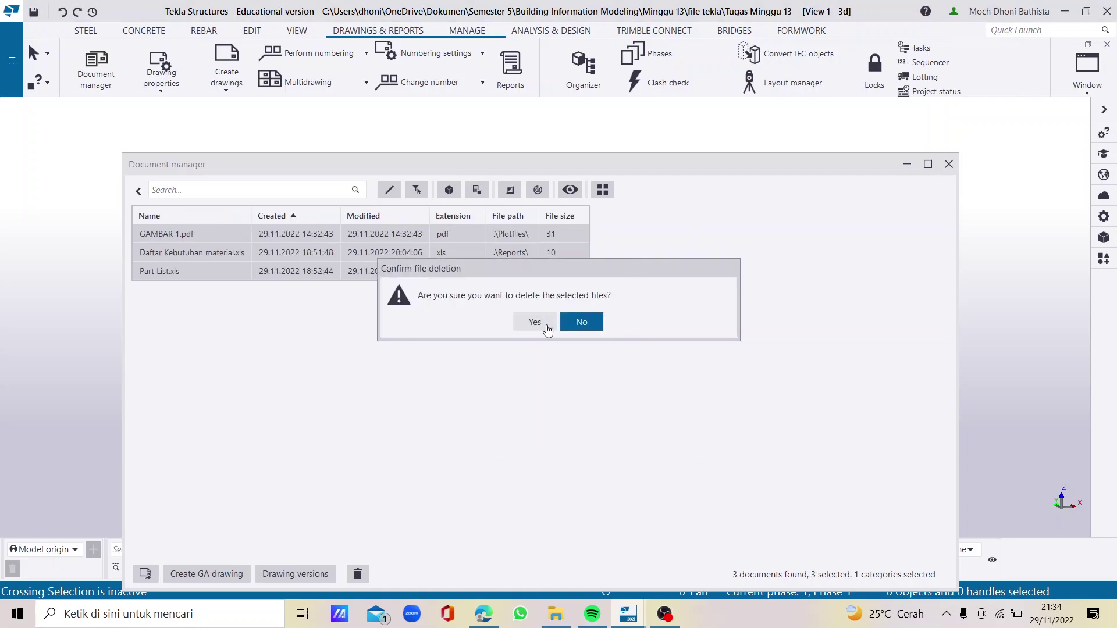
left_click(543, 326)
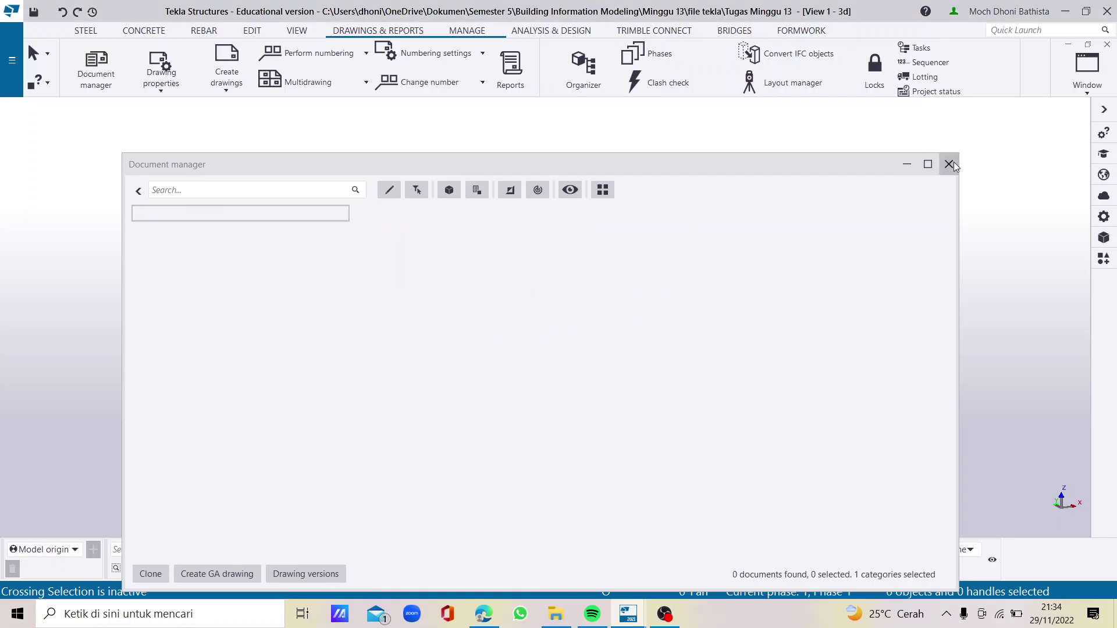
left_click(949, 164)
left_click(227, 92)
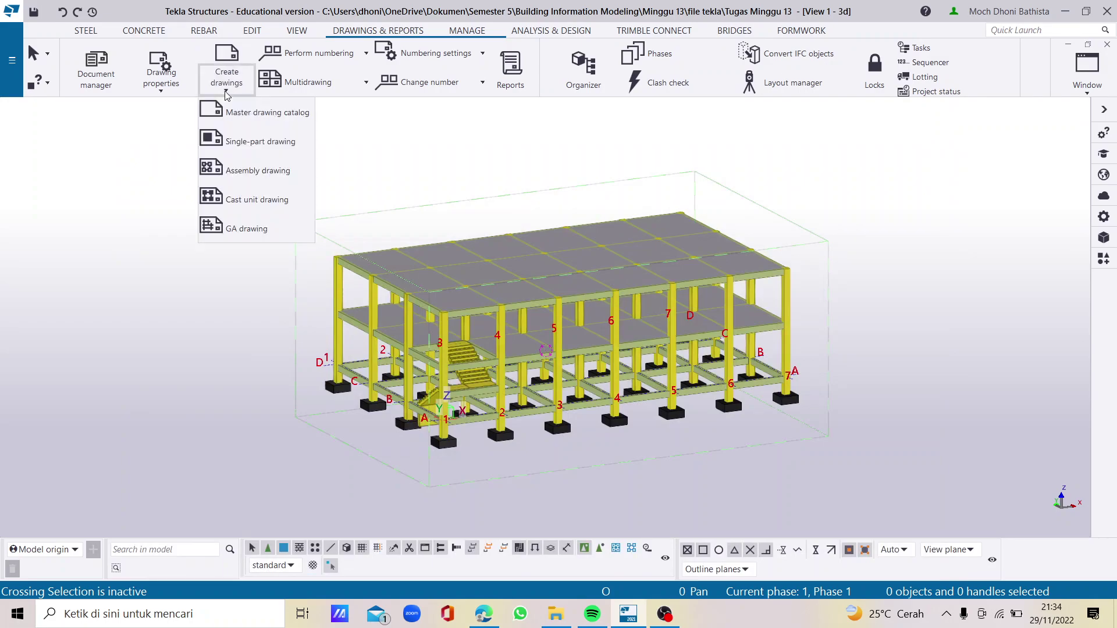
Create GA drawings of the 3d and Grid 1 views
left_click(259, 230)
left_click(90, 192)
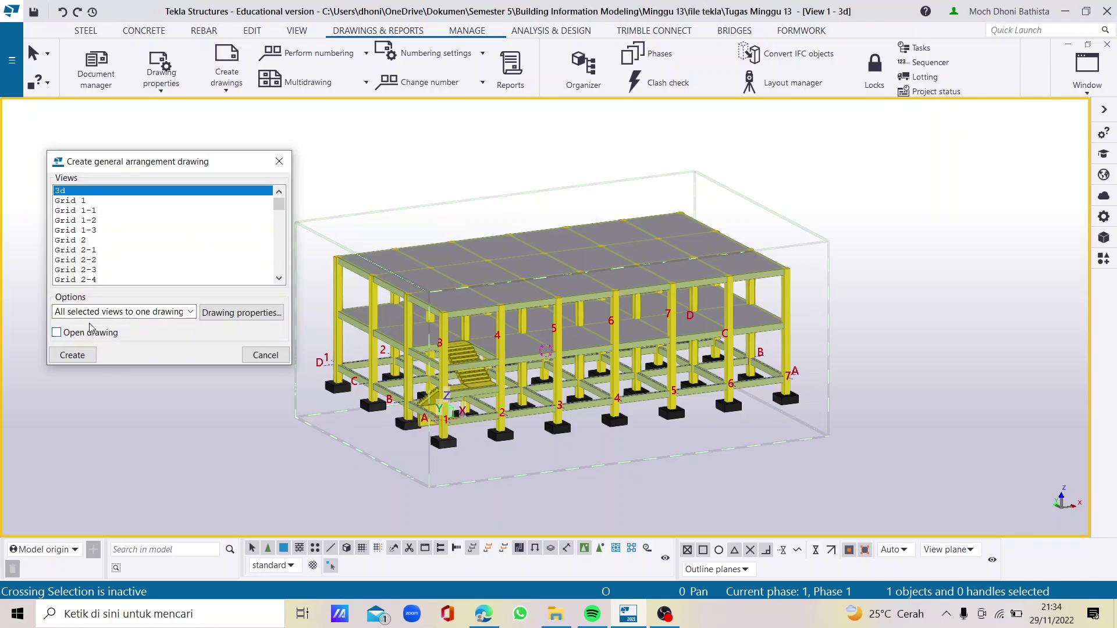
left_click(78, 359)
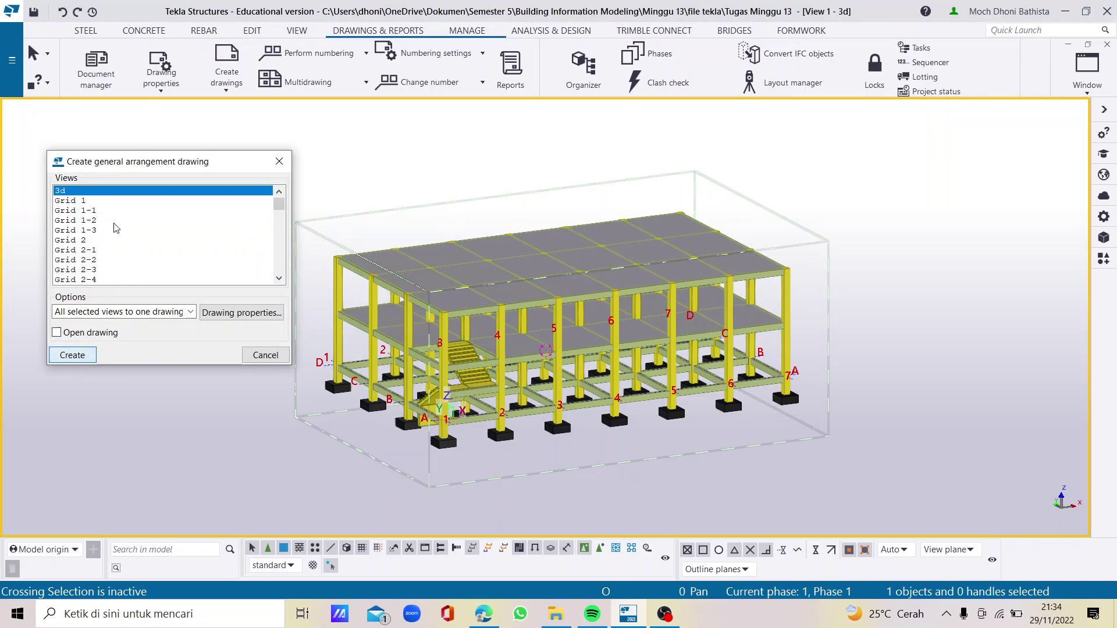
left_click(86, 201)
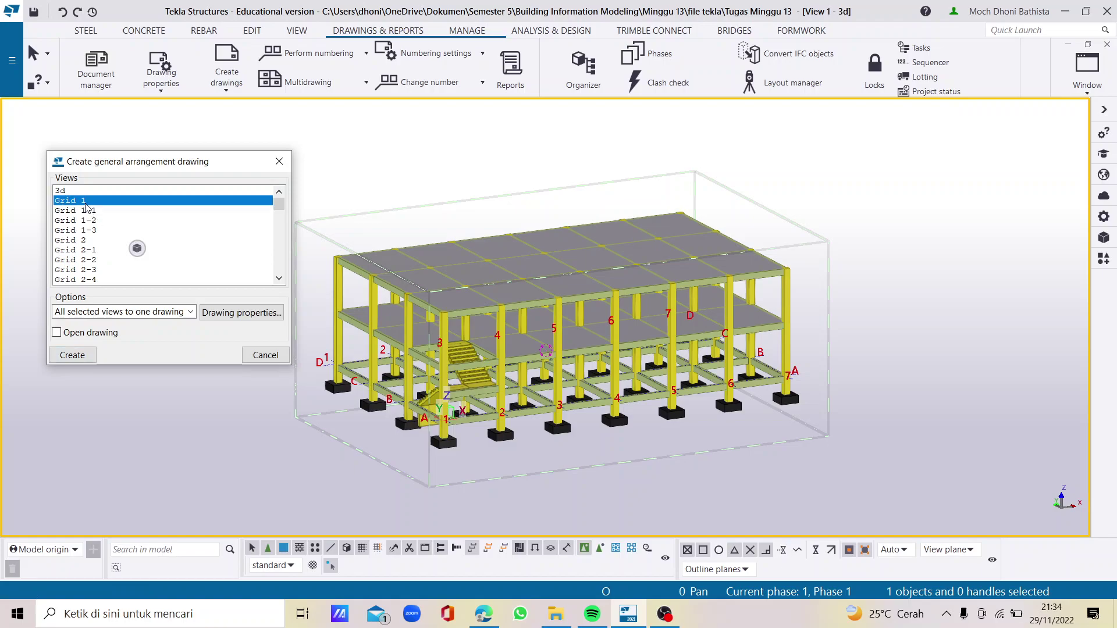
left_click(90, 356)
Create GA drawings of another view and Plan +7000, then list the four drawings
scroll(104, 244, "down", 3)
scroll(104, 251, "down", 7)
scroll(92, 254, "down", 3)
left_click(90, 243)
left_click(88, 355)
scroll(105, 250, "down", 18)
scroll(103, 252, "down", 5)
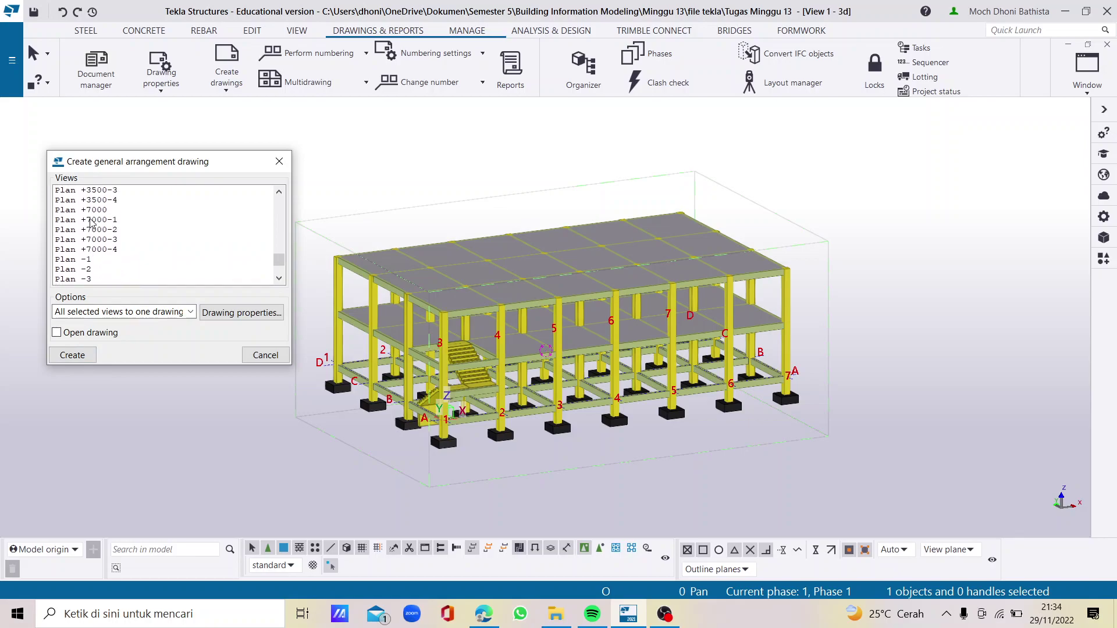
left_click(98, 212)
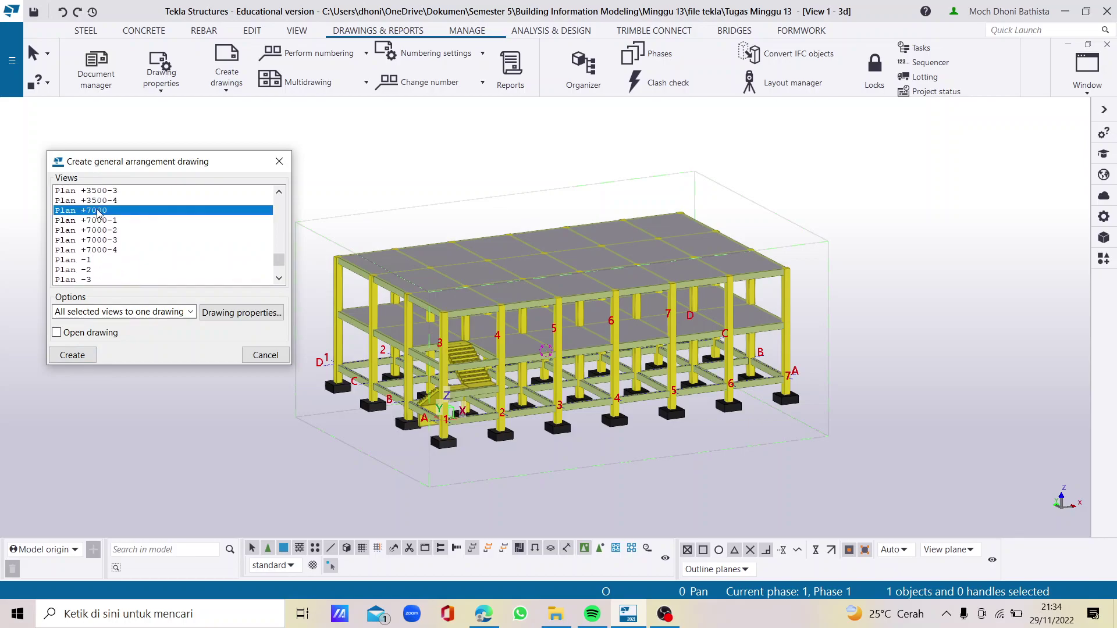
left_click(83, 355)
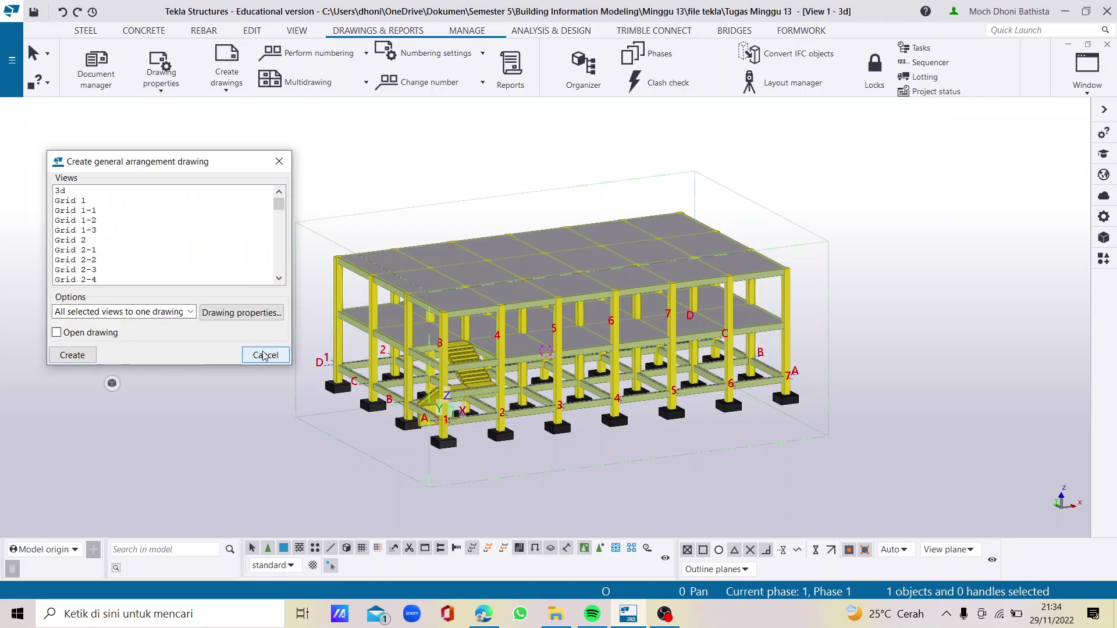
left_click(280, 162)
left_click(97, 77)
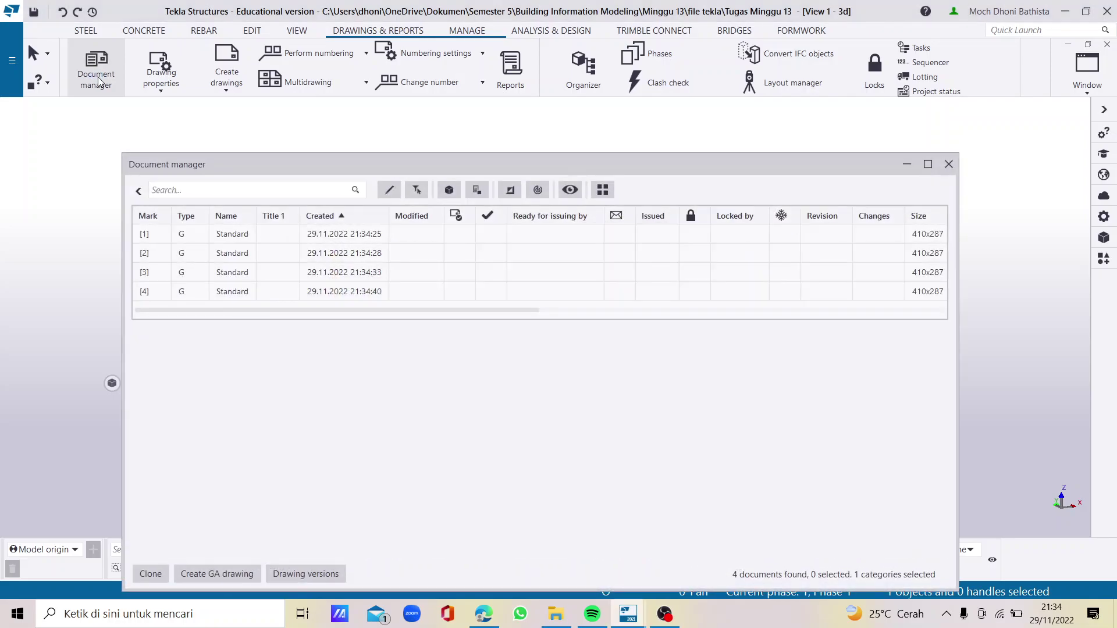
Open drawing [1] from Document manager and move the list aside
left_click(231, 236)
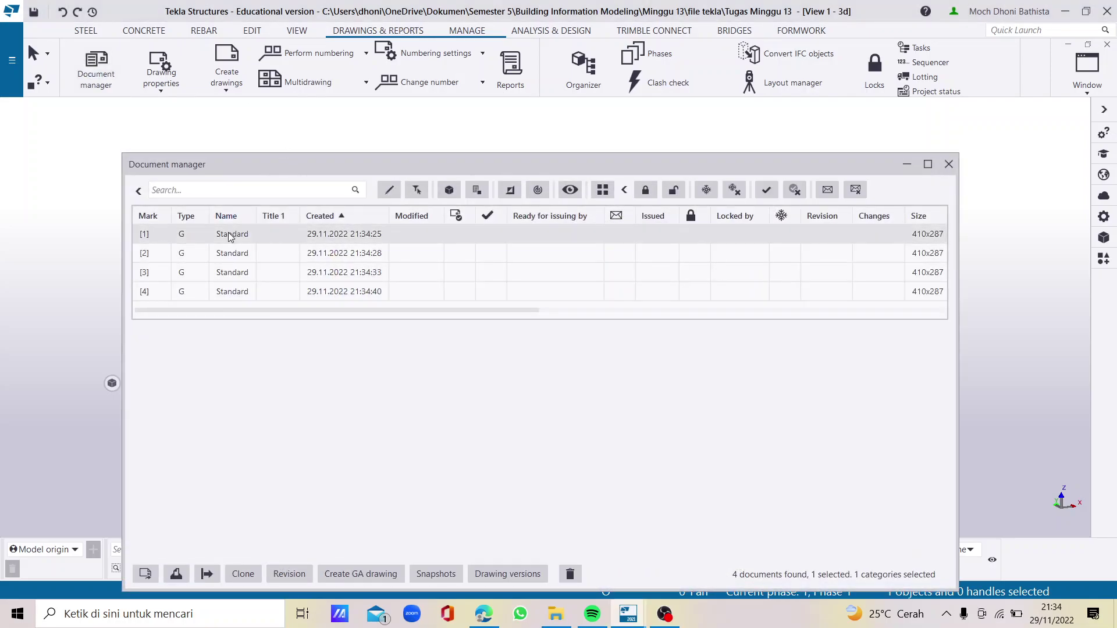
double_click(668, 233)
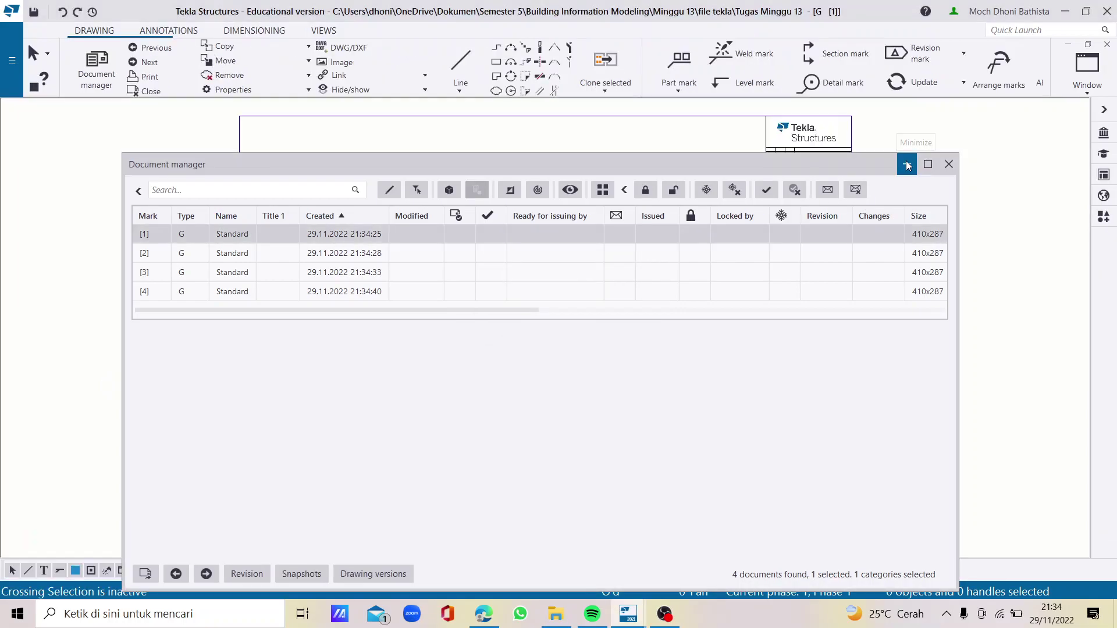
left_click(907, 166)
scroll(465, 448, "up", 2)
scroll(462, 391, "down", 3)
scroll(600, 272, "up", 1)
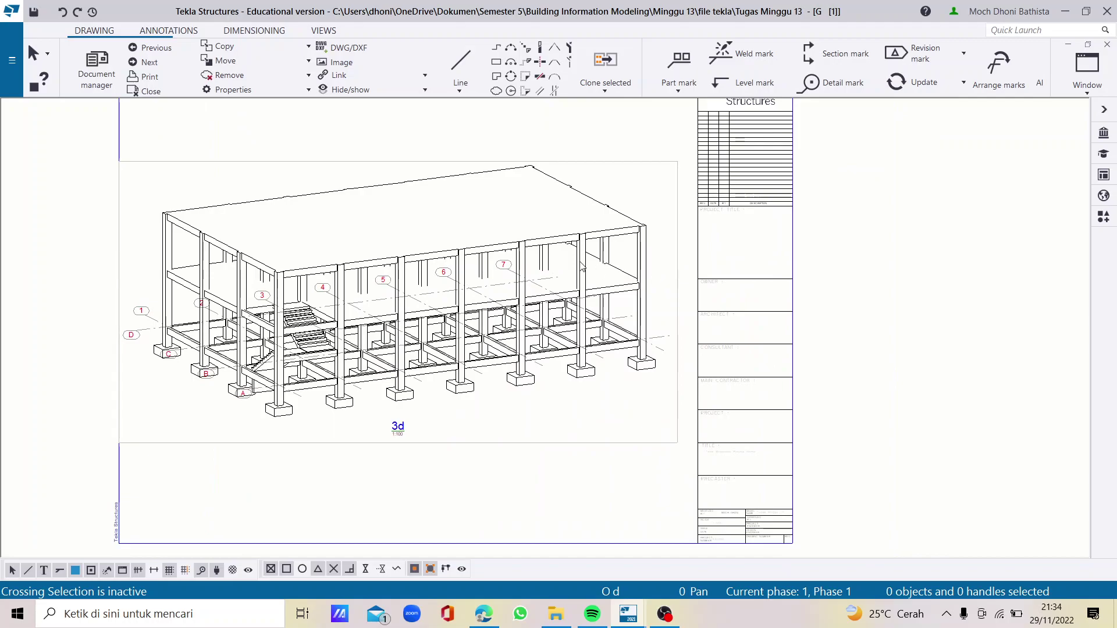
scroll(471, 263, "down", 1)
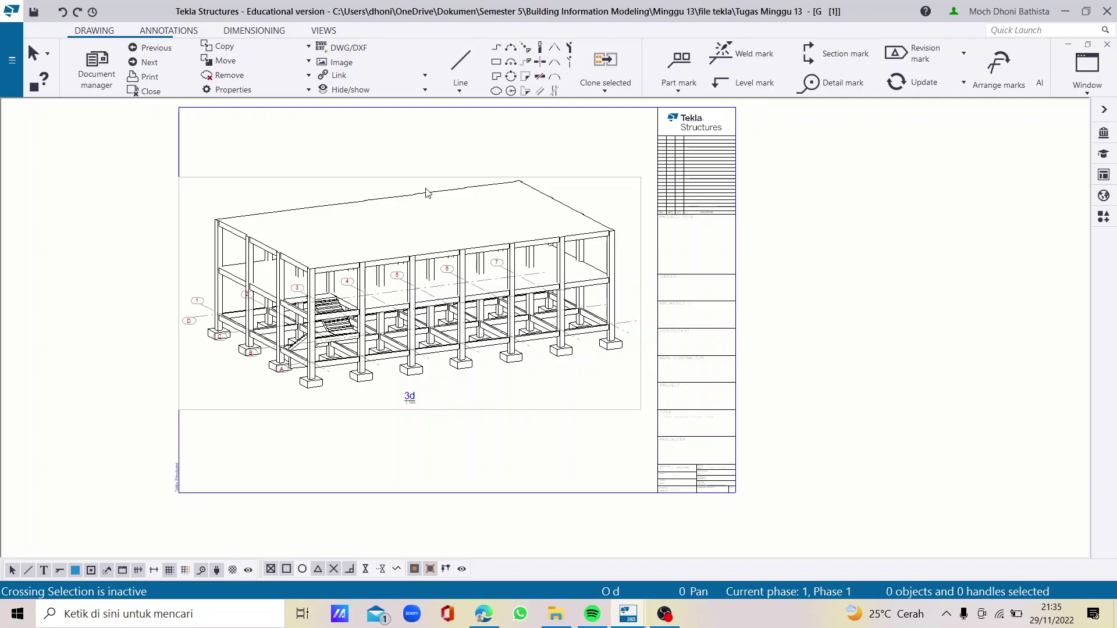
scroll(491, 205, "up", 1)
scroll(491, 204, "down", 1)
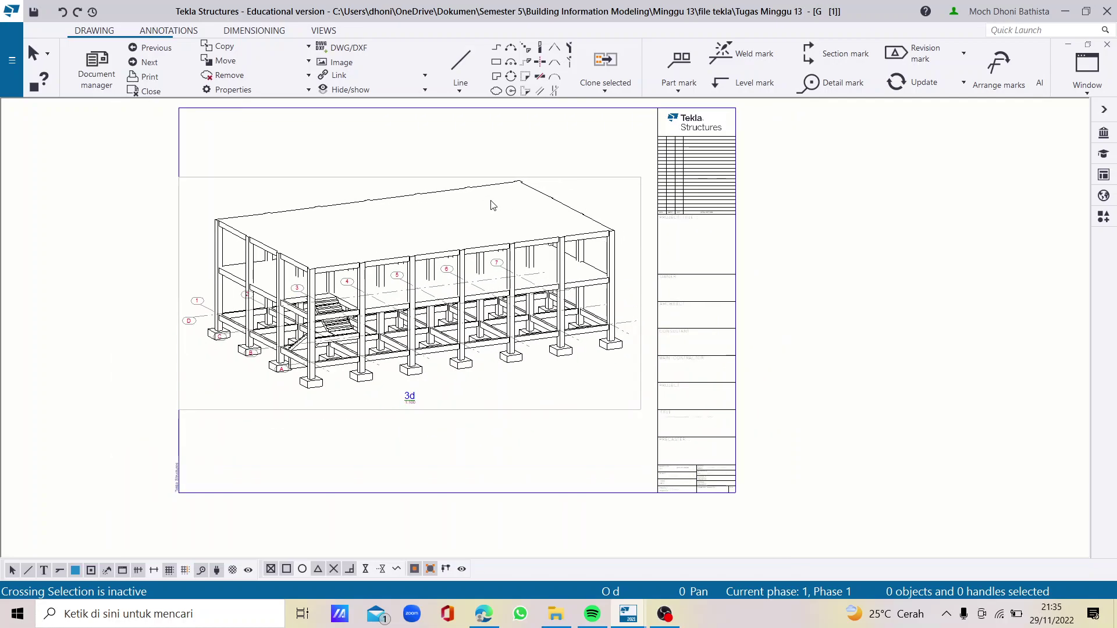
scroll(491, 204, "up", 1)
Inspect the 3d drawing by selecting its title block and view
left_click(711, 174)
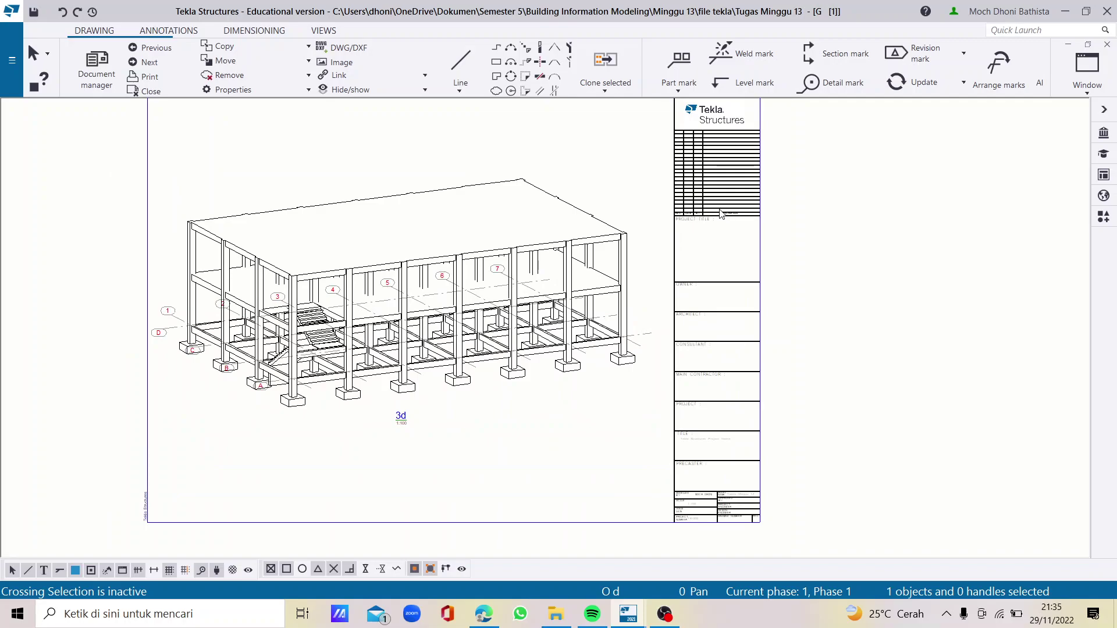
scroll(708, 216, "down", 1)
scroll(643, 175, "up", 1)
left_click(645, 177)
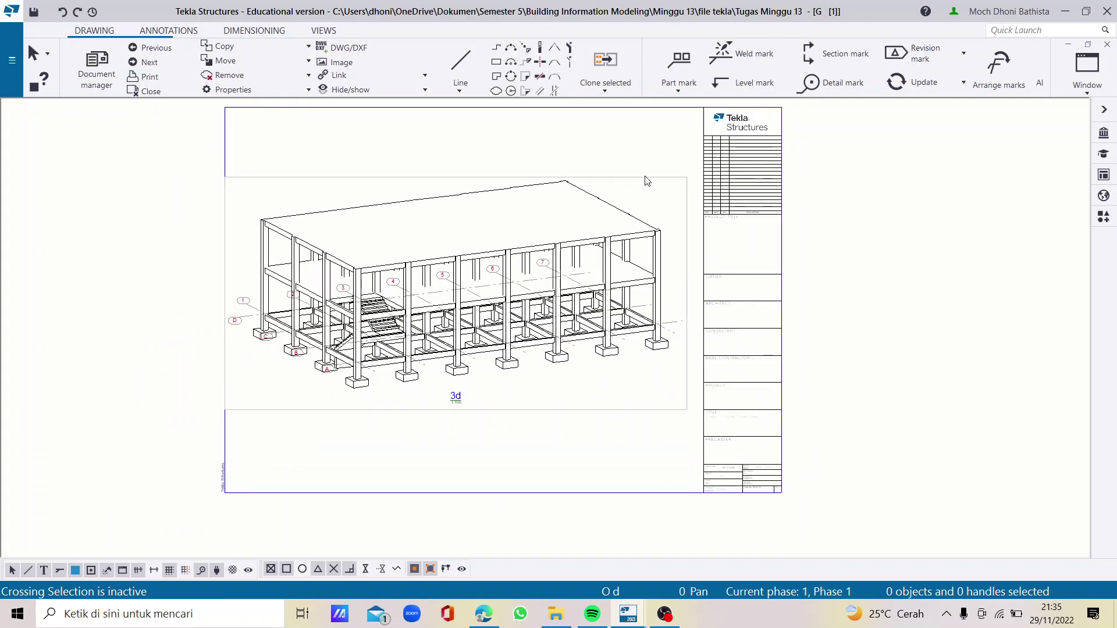
left_click(652, 184)
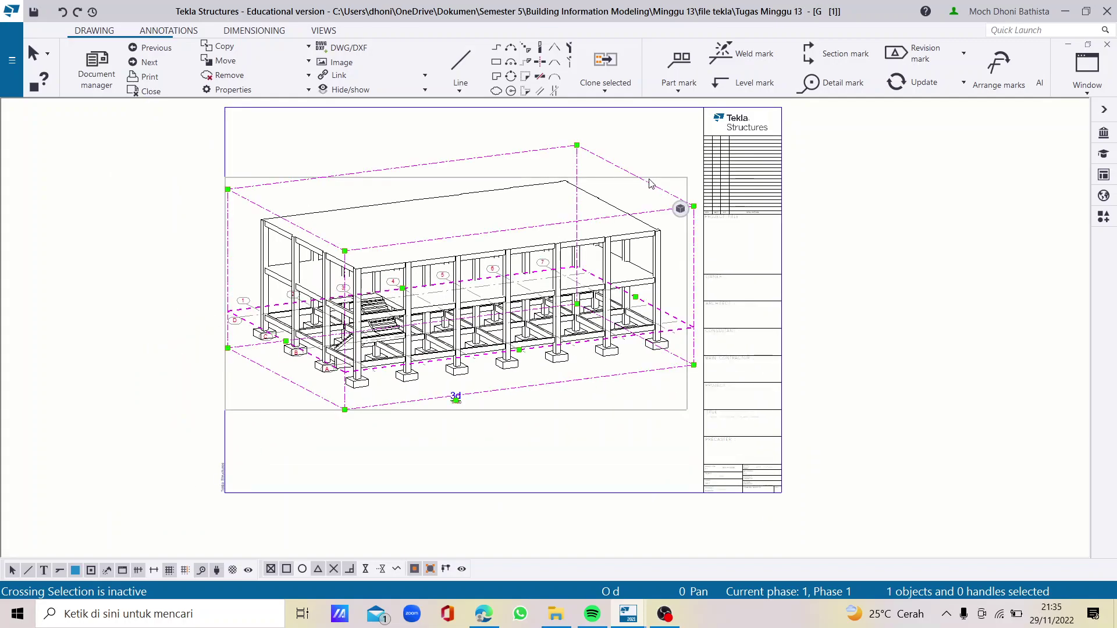
left_click(720, 193)
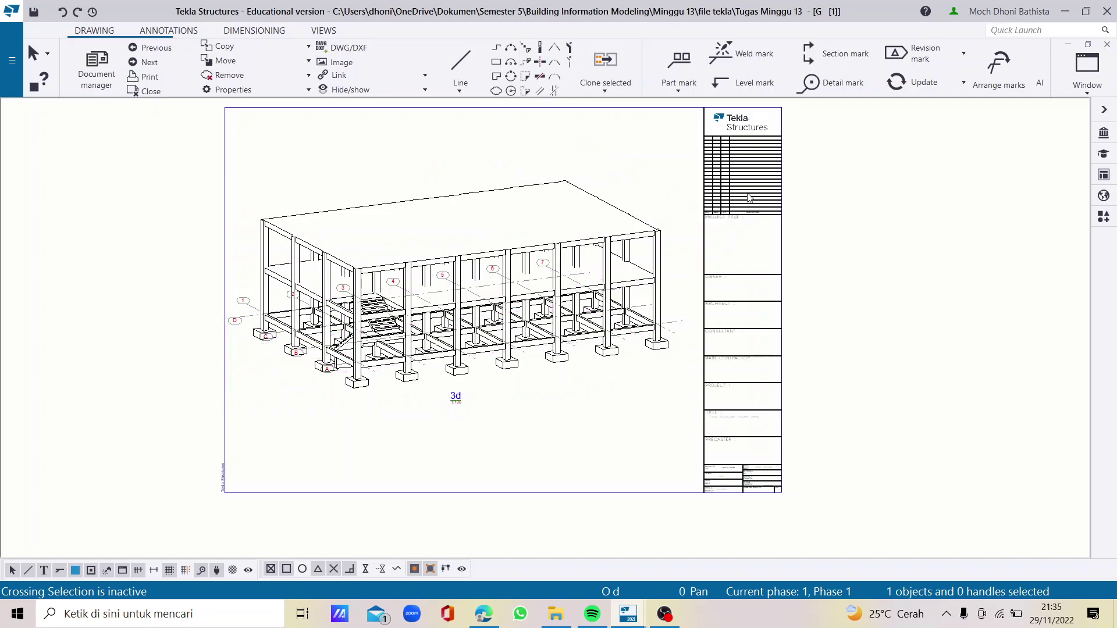
left_click(881, 238)
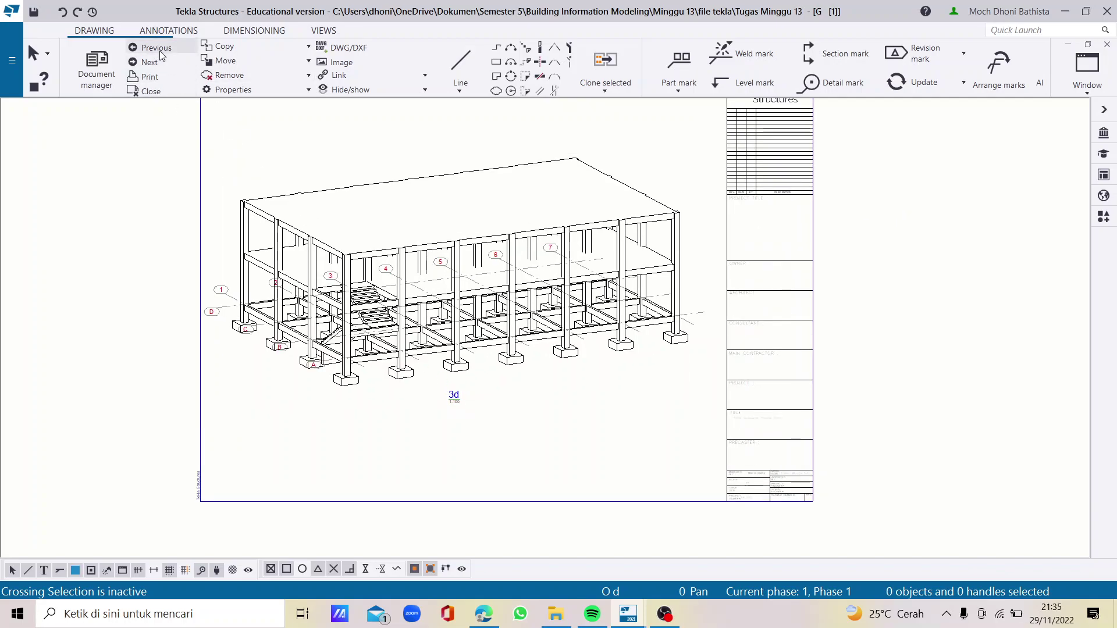
Step through the drawings to Plan +7000, then reopen the first drawing, 3d
left_click(148, 63)
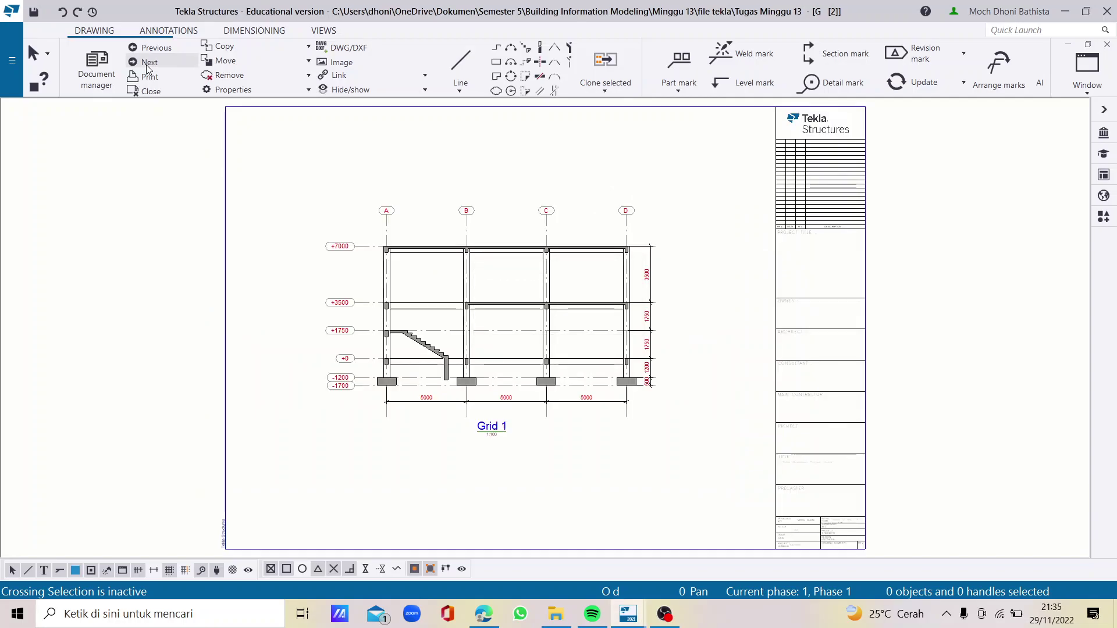
left_click(146, 65)
left_click(147, 64)
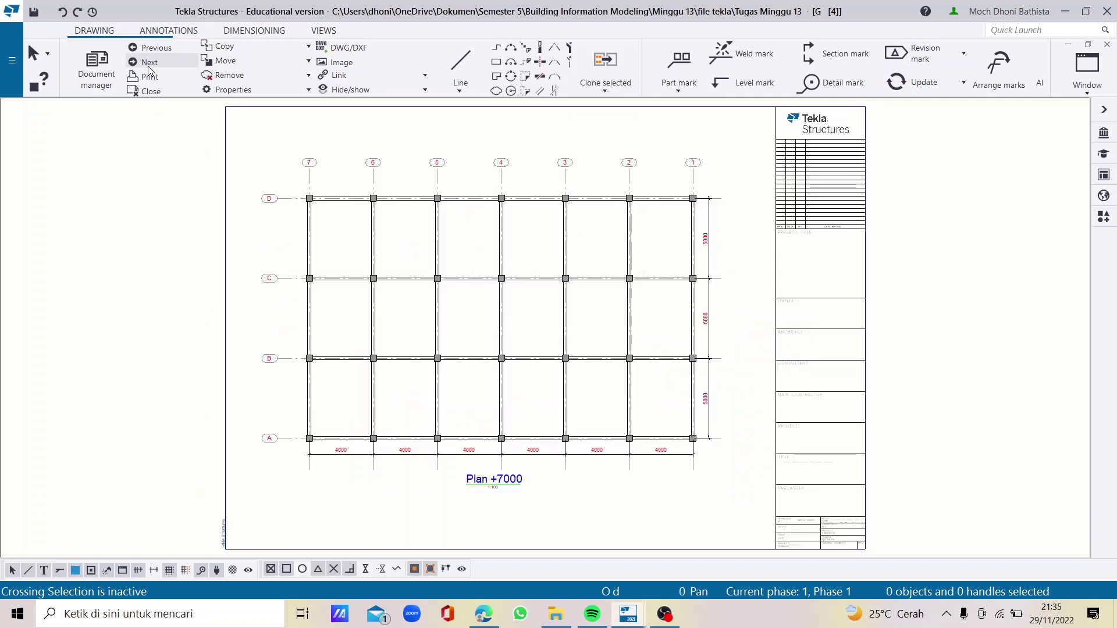
left_click(148, 63)
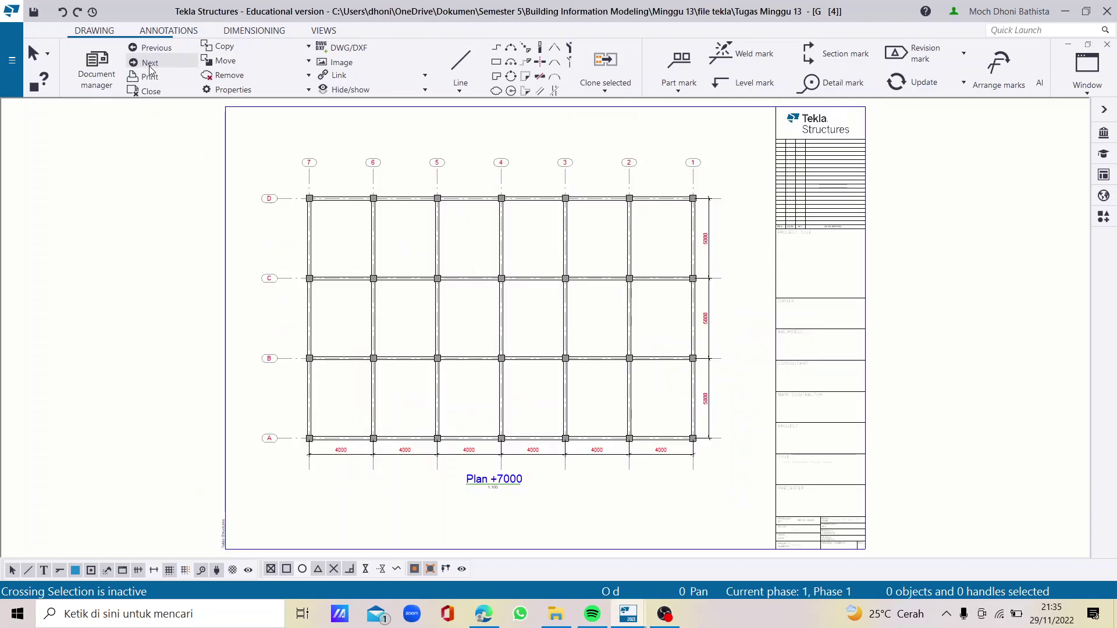
left_click(531, 321)
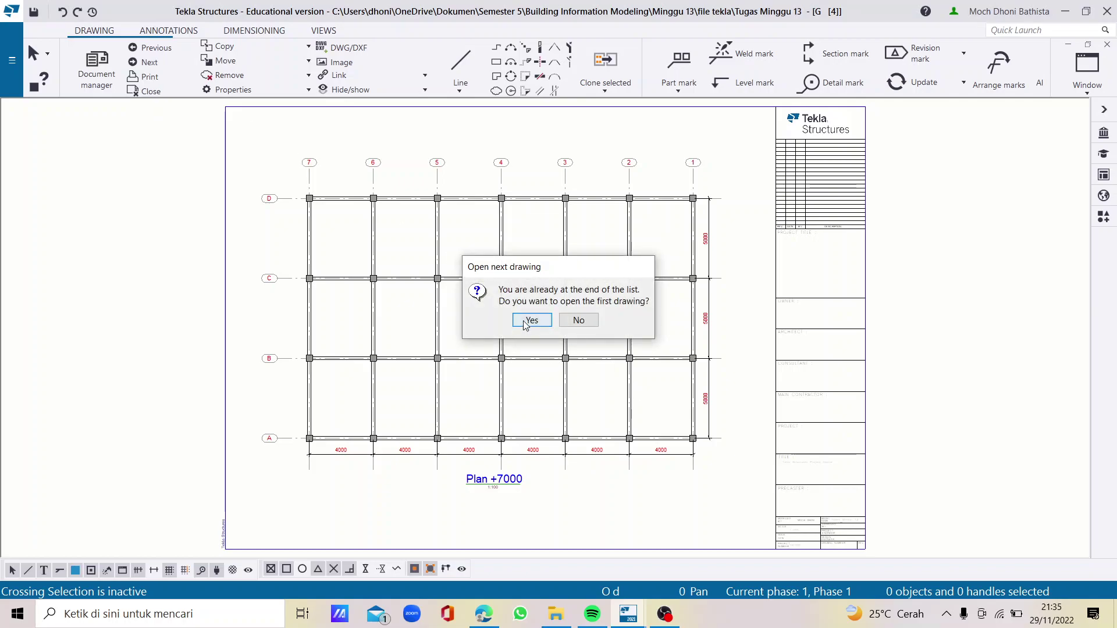
Double-click the 3d drawing's title block to bring up its edit options
scroll(482, 263, "down", 2)
scroll(696, 292, "up", 1)
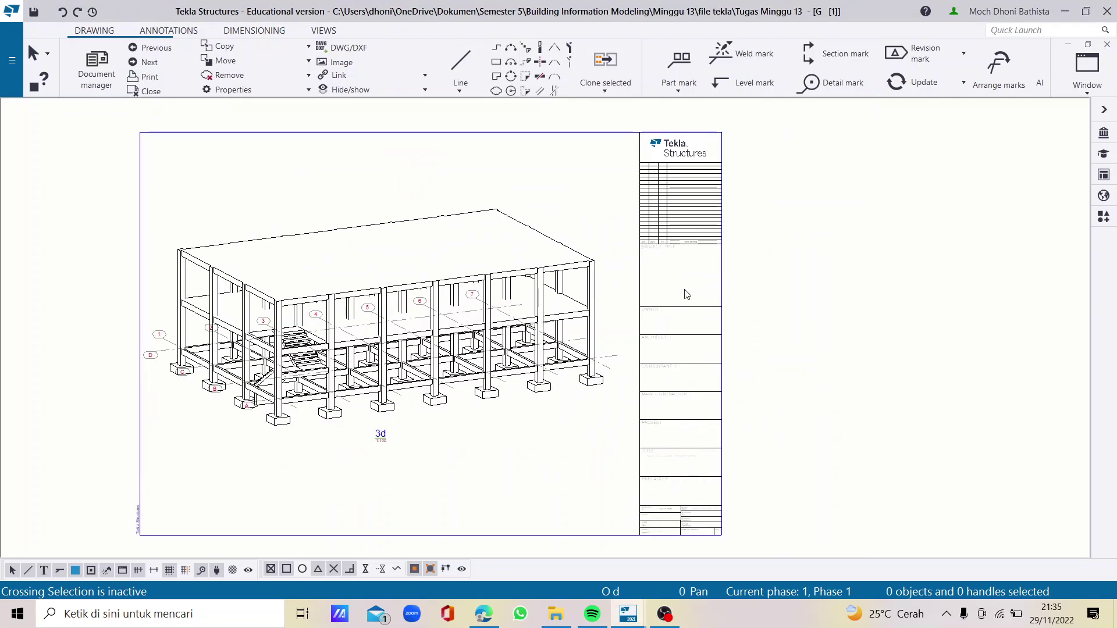
left_click(651, 310)
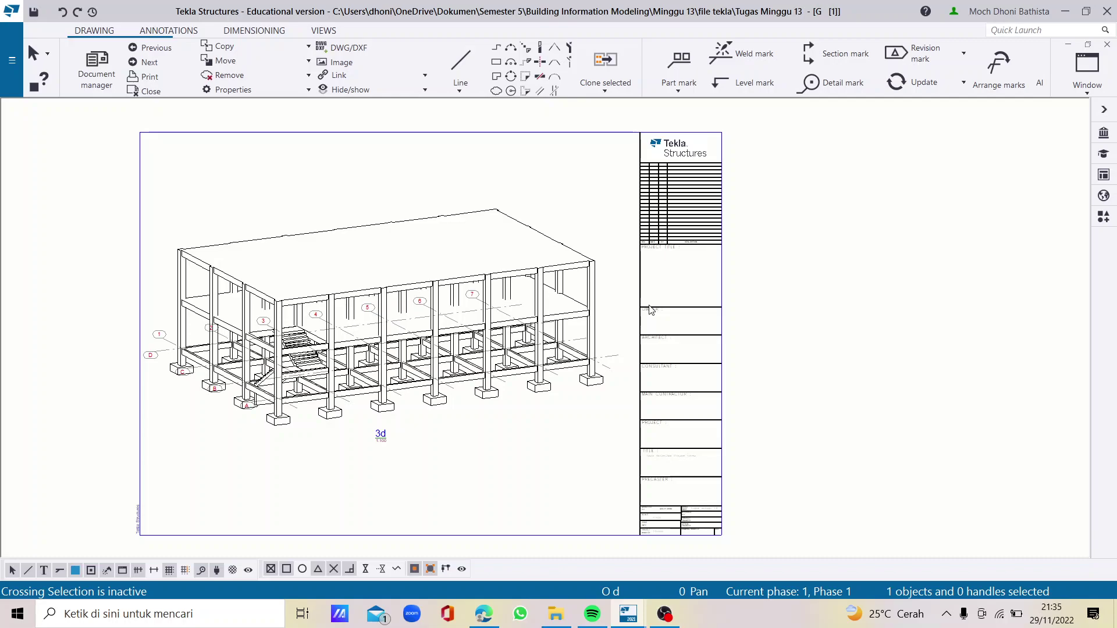
double_click(650, 310)
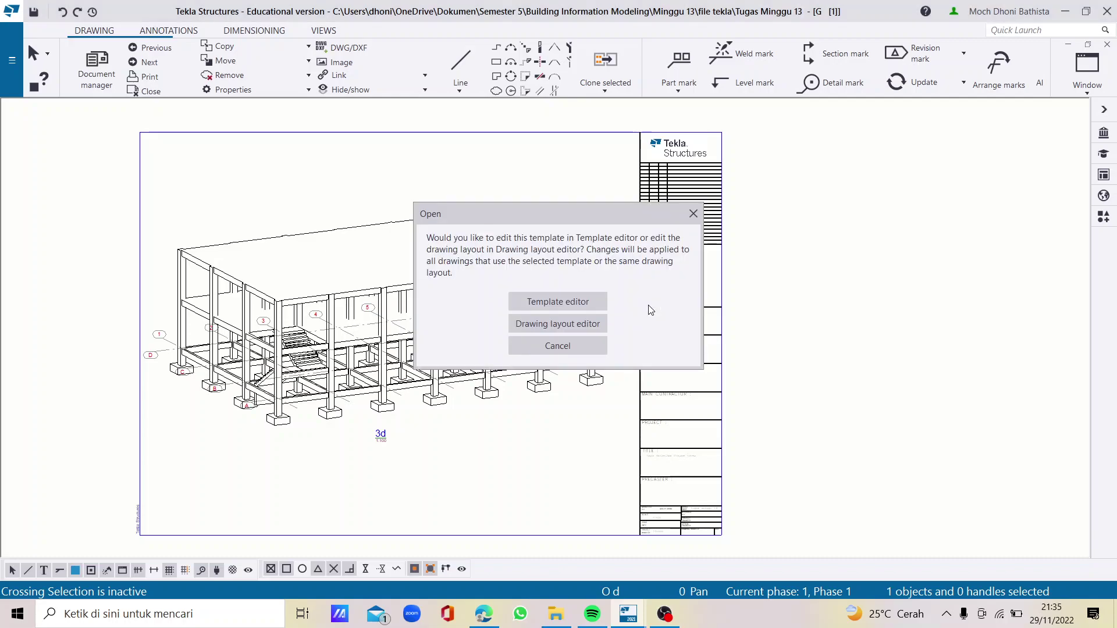
In the drawing layout editor, apply the Tutorial LAYOUT layout
left_click(600, 324)
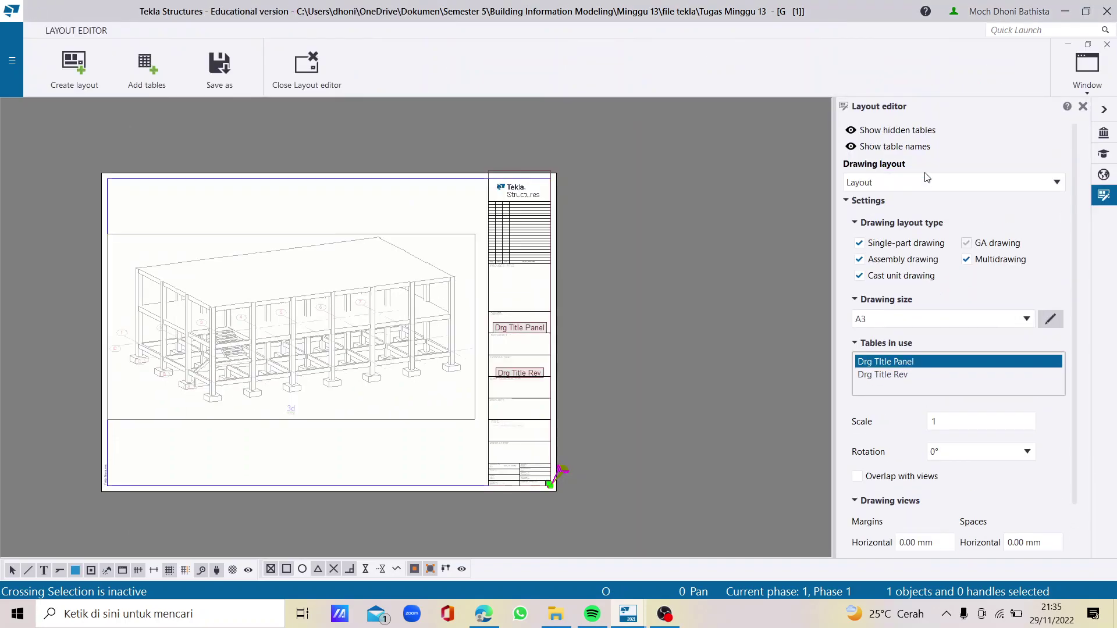
left_click(944, 182)
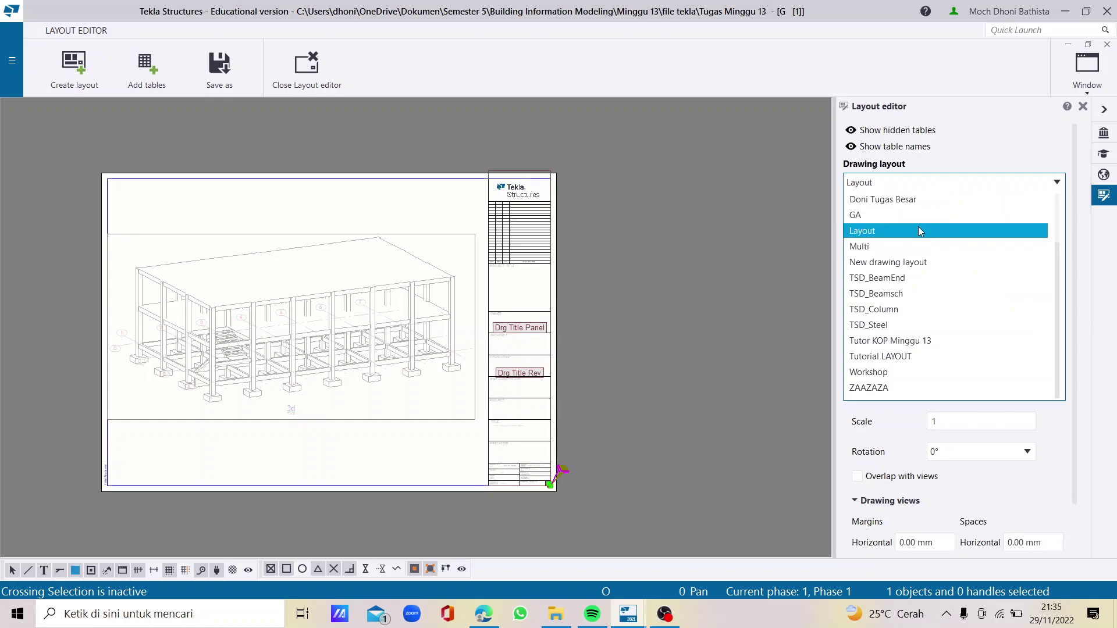
scroll(909, 211, "up", 2)
scroll(906, 210, "down", 2)
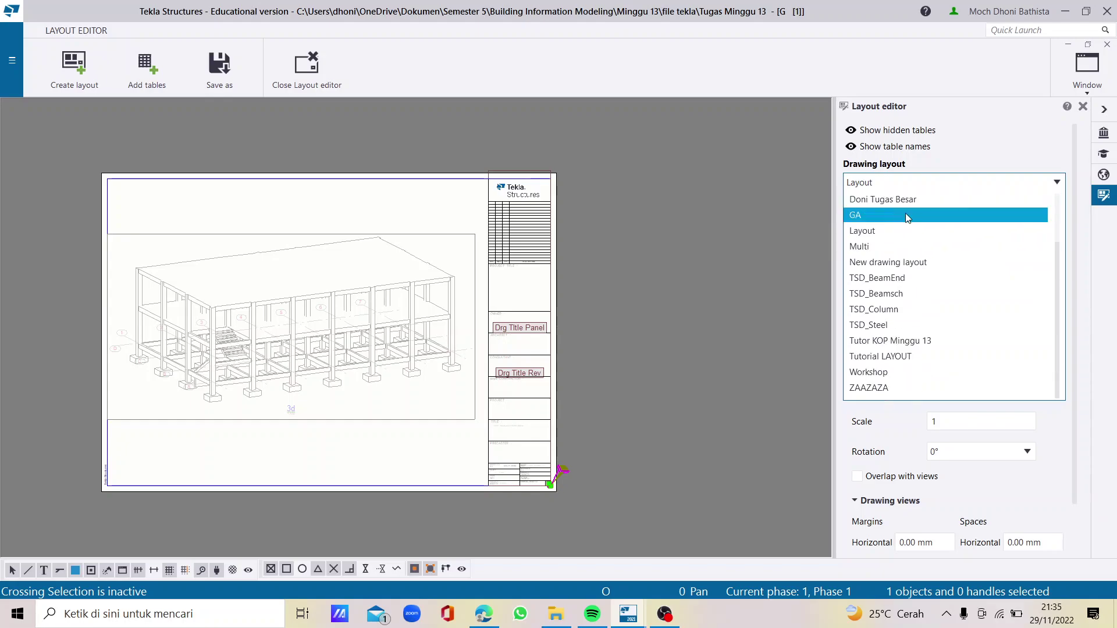
left_click(897, 361)
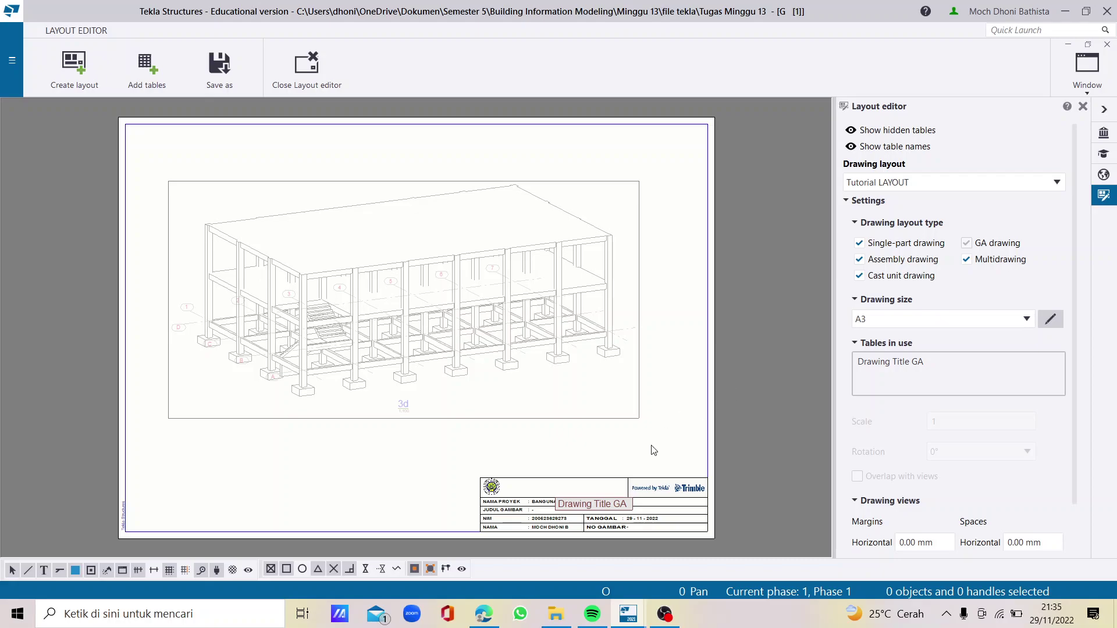
scroll(579, 503, "down", 1)
scroll(579, 504, "up", 2)
scroll(579, 503, "down", 1)
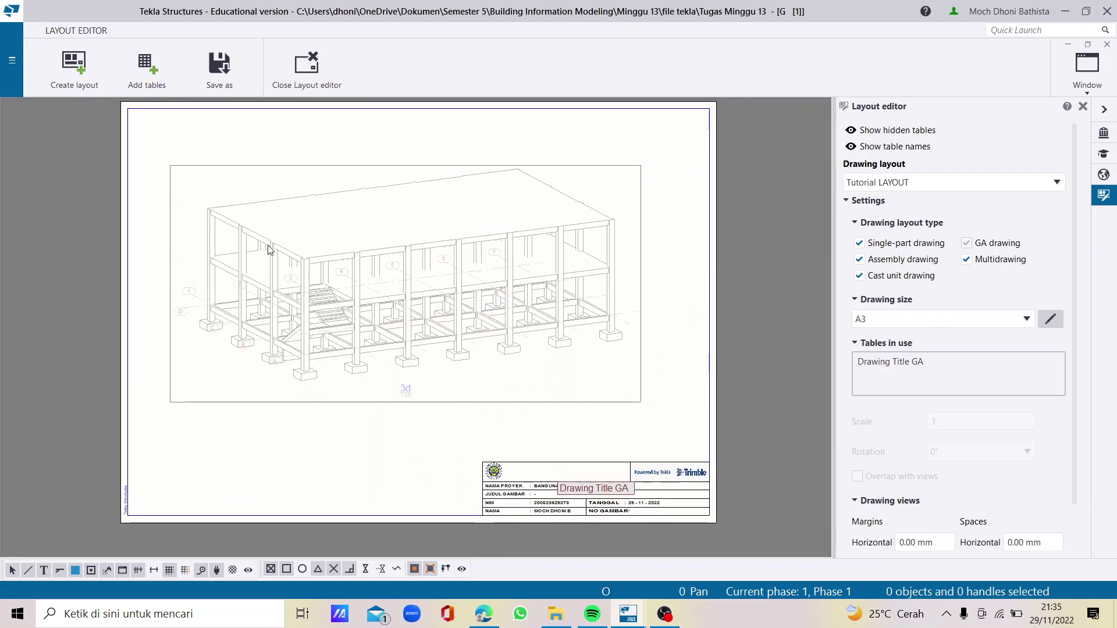
Close the layout editor, save the changes, and check the custom title block
left_click(318, 86)
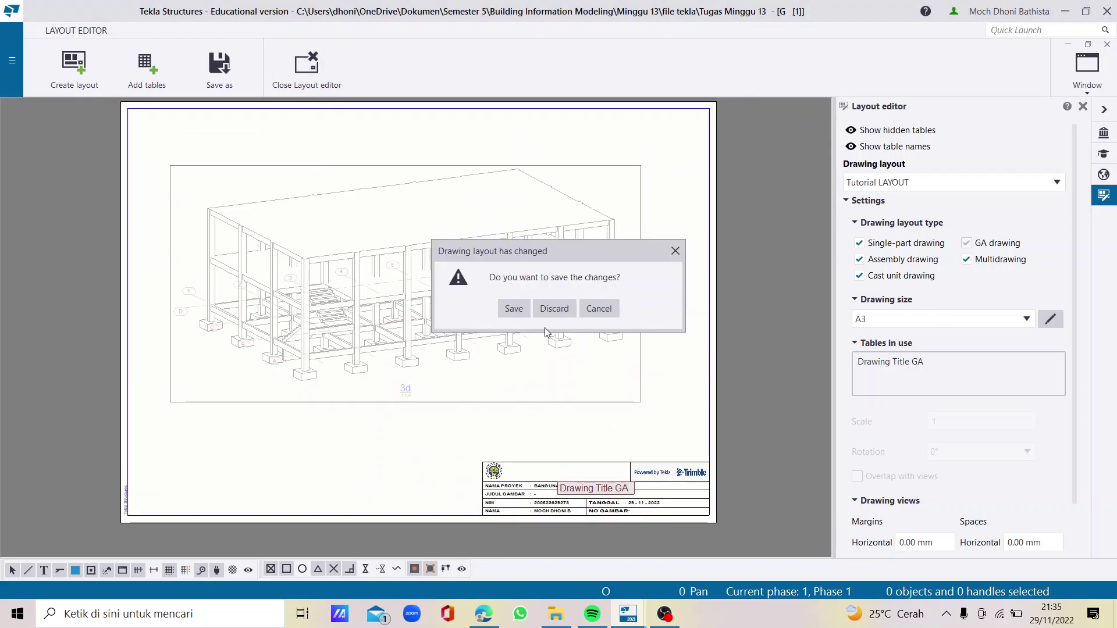
left_click(516, 312)
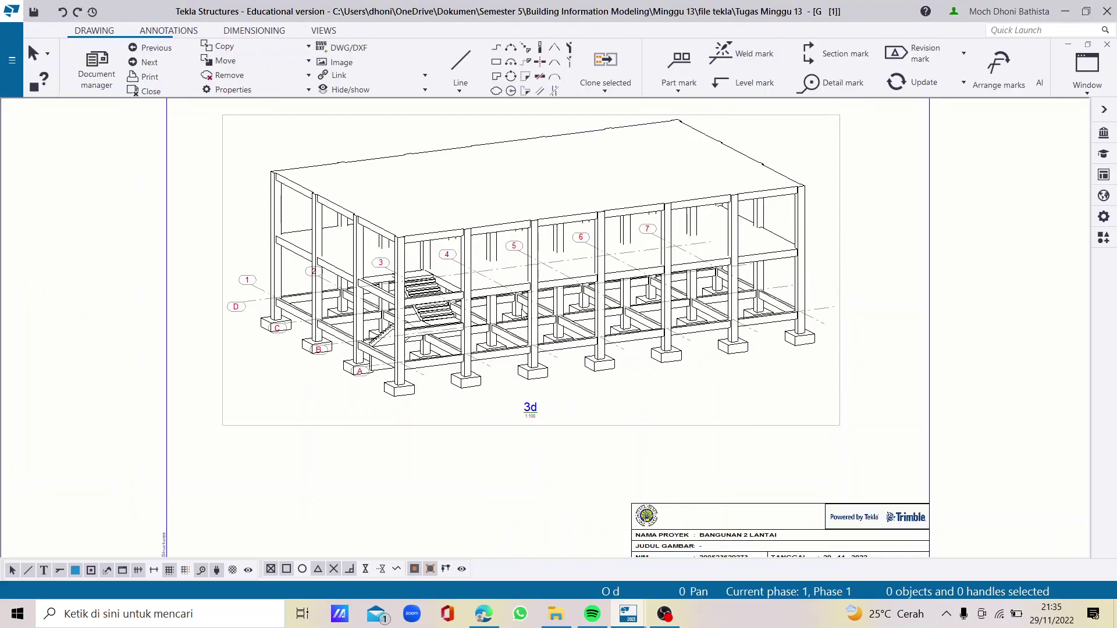
scroll(634, 296, "down", 3)
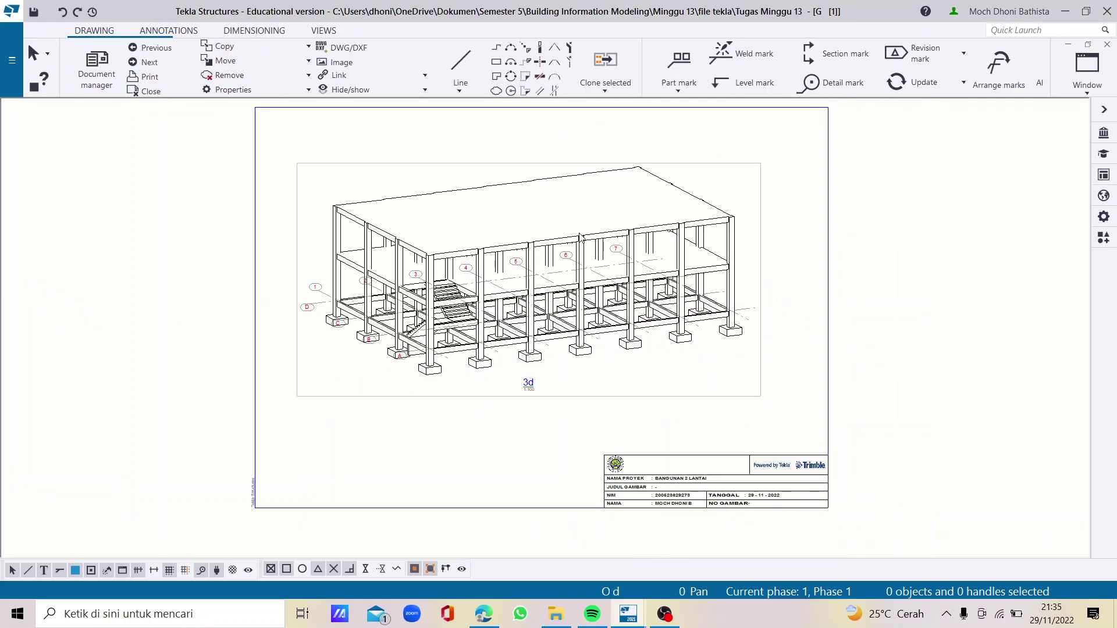
scroll(637, 283, "down", 2)
scroll(570, 383, "up", 4)
scroll(498, 391, "down", 3)
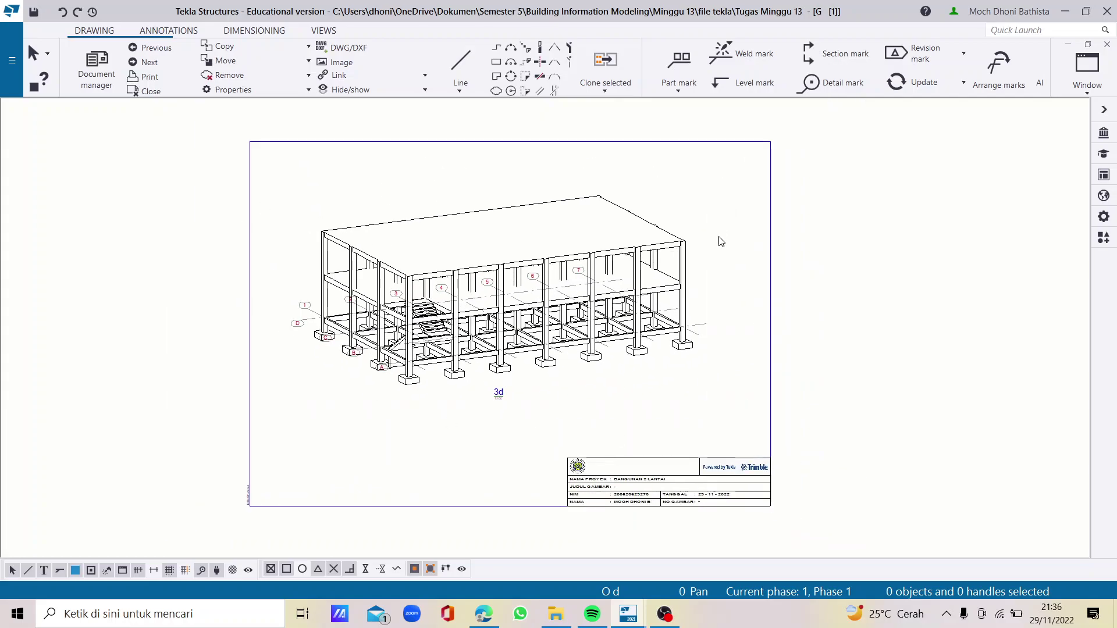
scroll(474, 398, "up", 1)
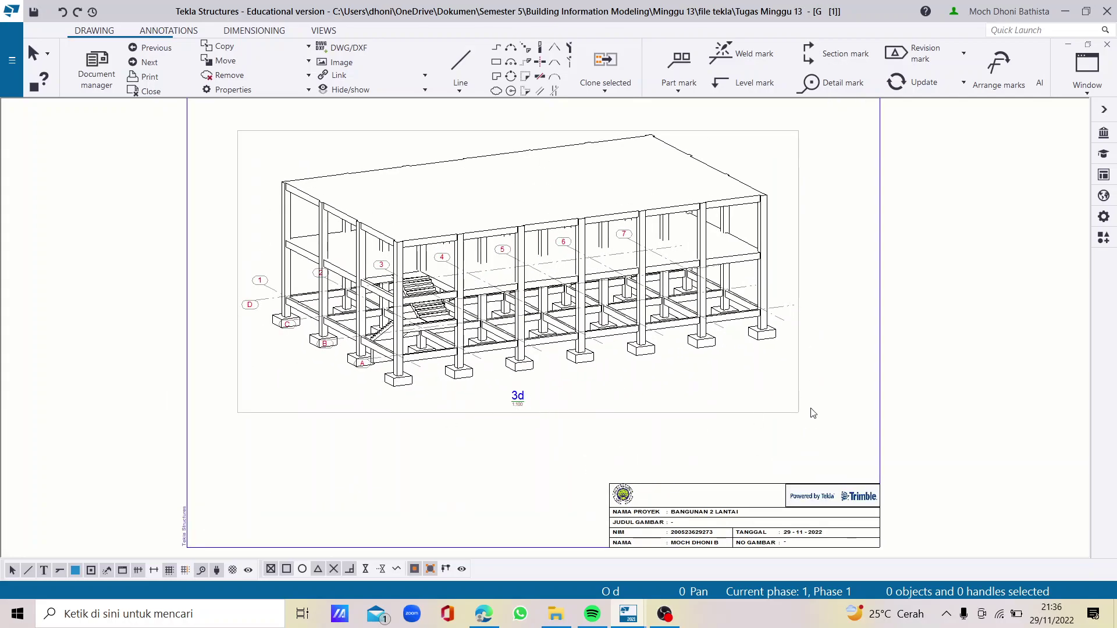
Select the 3d view and open the Mark Contents for its label line A1
left_click(795, 403)
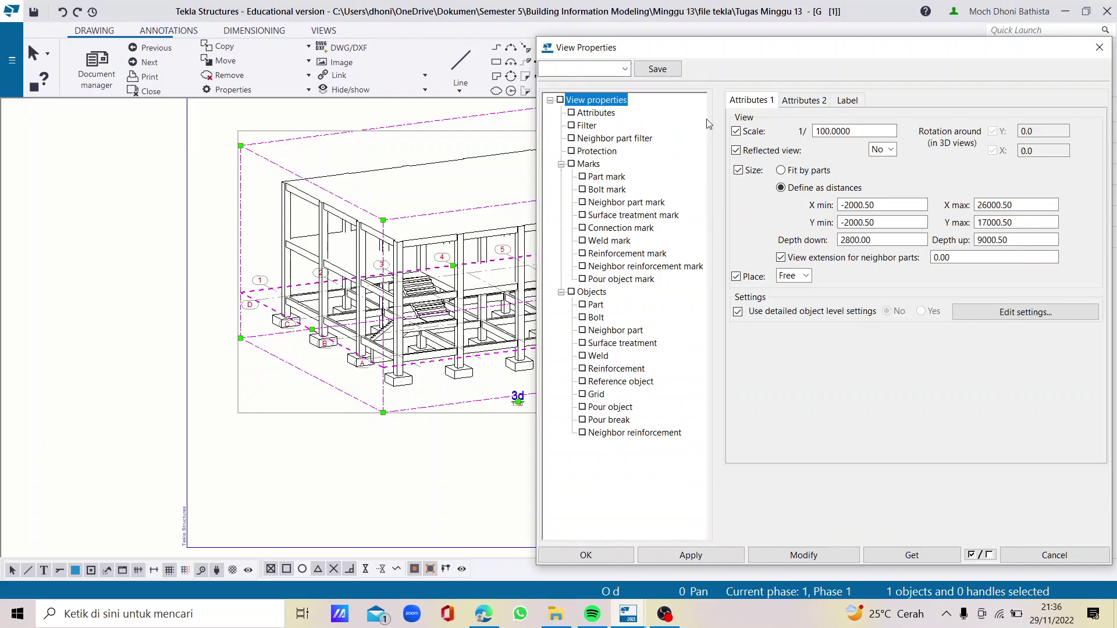
left_click_drag(746, 55, 646, 44)
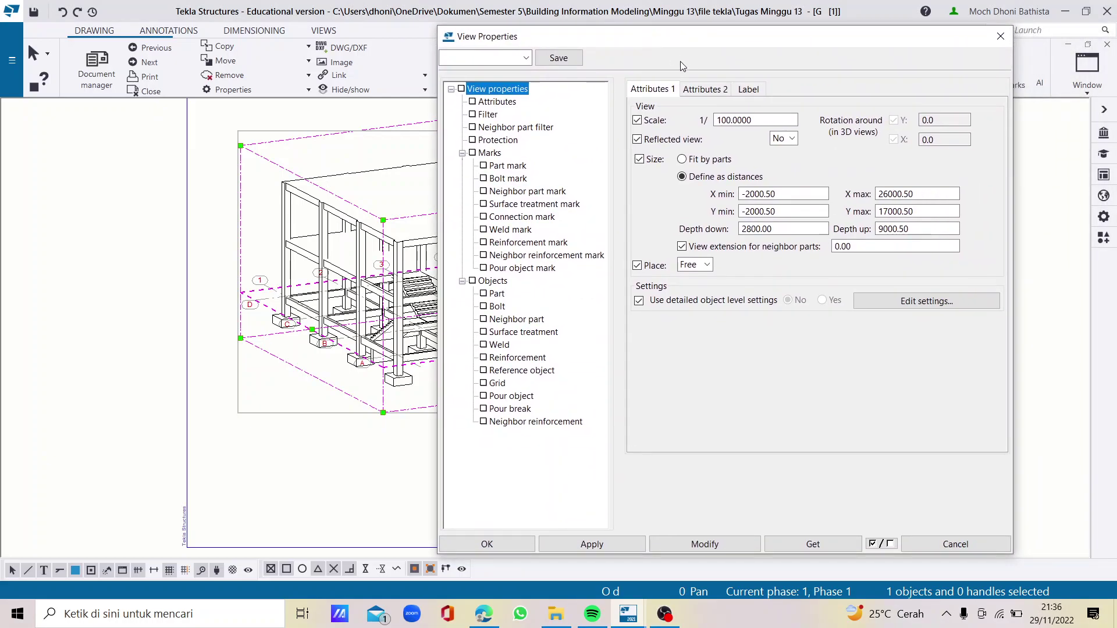
mouse_move(615, 47)
left_mouse_down()
mouse_move(691, 56)
mouse_move(755, 86)
mouse_move(705, 77)
left_mouse_up()
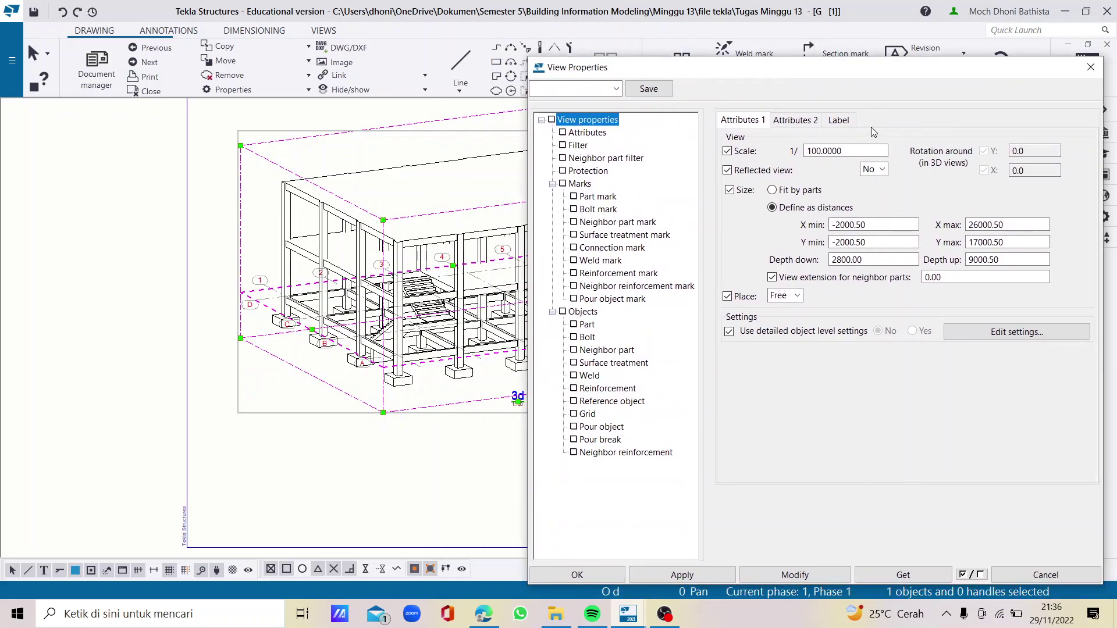
left_click(840, 120)
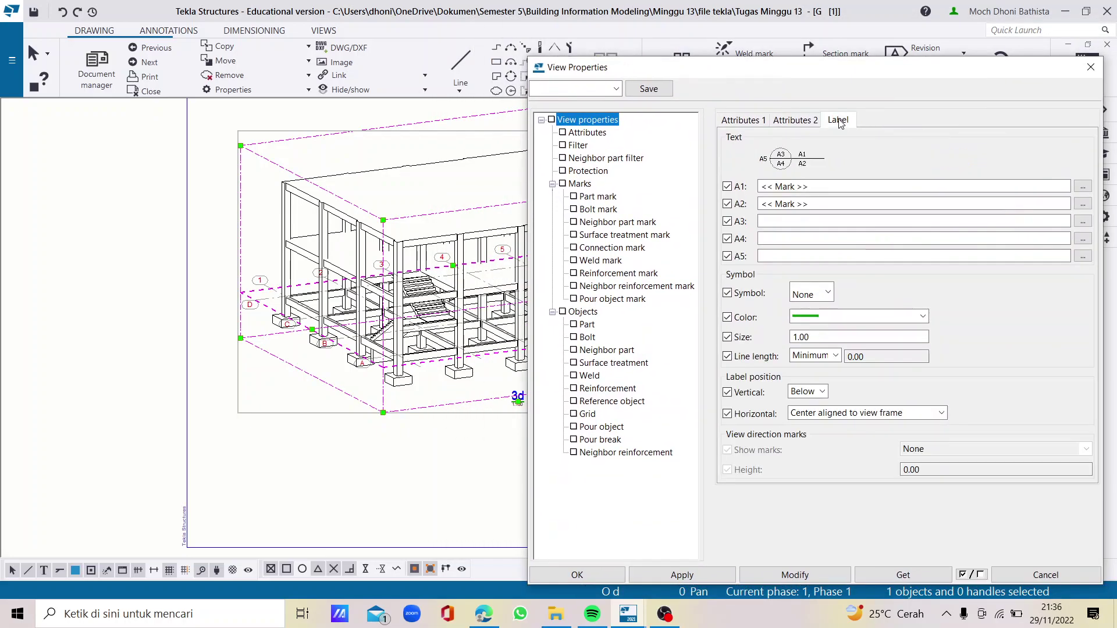
left_click(1083, 186)
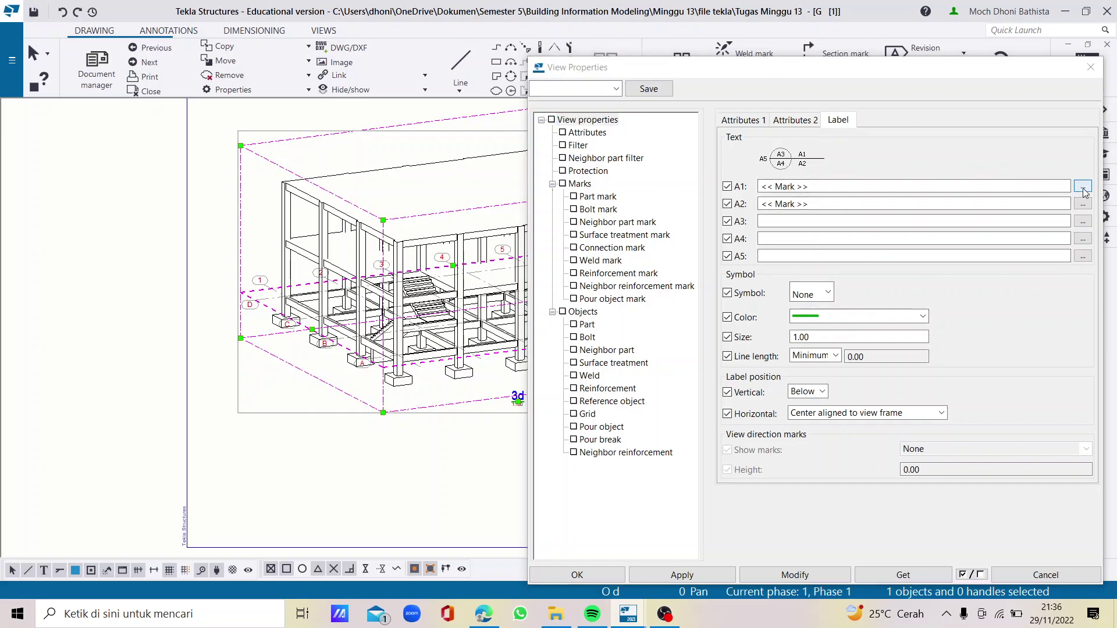
Replace the view name in label line A1 with free text 'TAMPAK PORTAL 3D'
left_click_drag(235, 170, 417, 141)
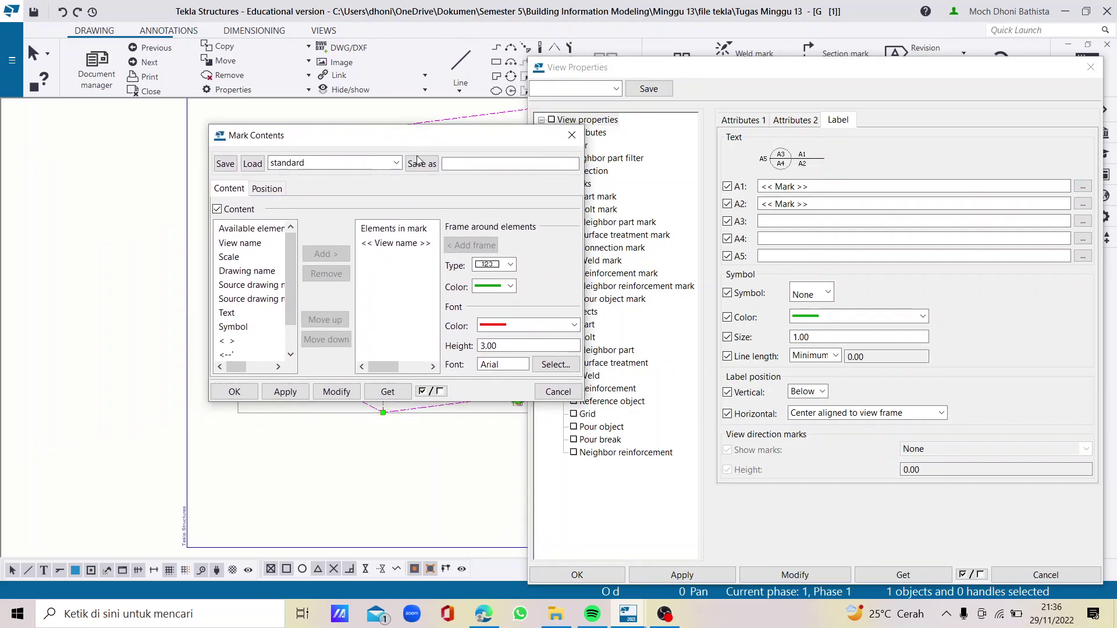
left_click(399, 244)
left_click(326, 274)
left_click(226, 314)
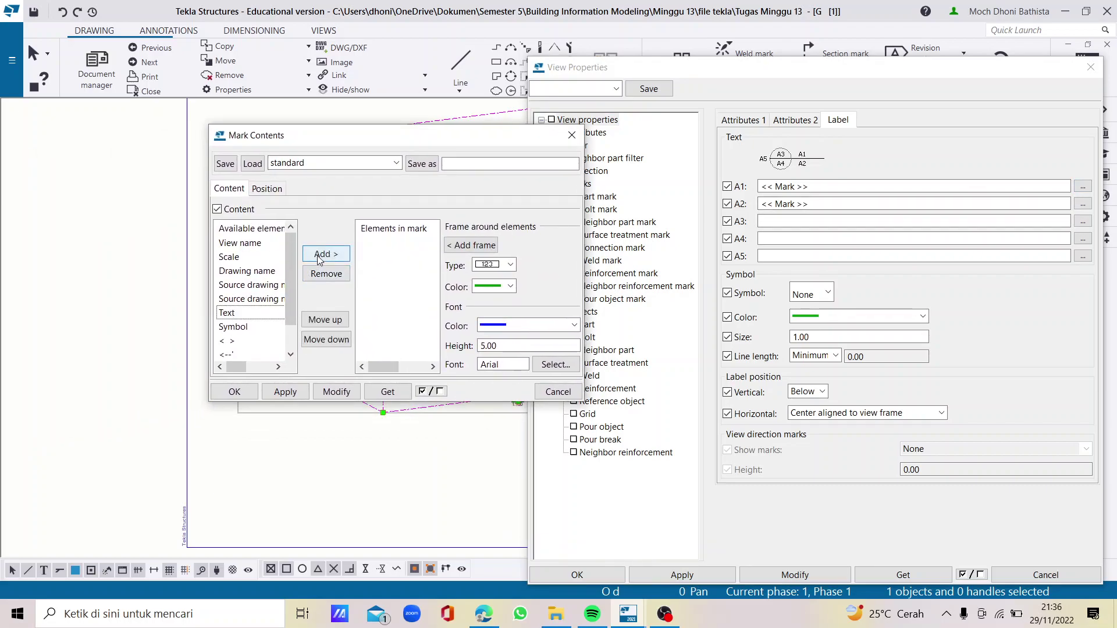
left_click(323, 256)
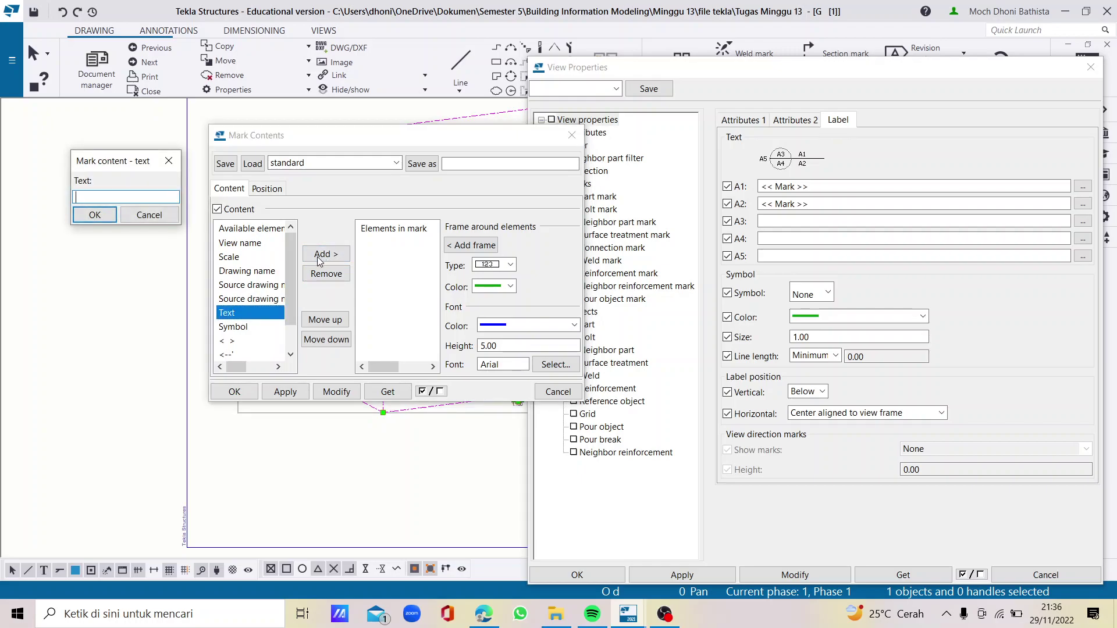
type("TAMPAK PORTAL 3D")
left_click(94, 215)
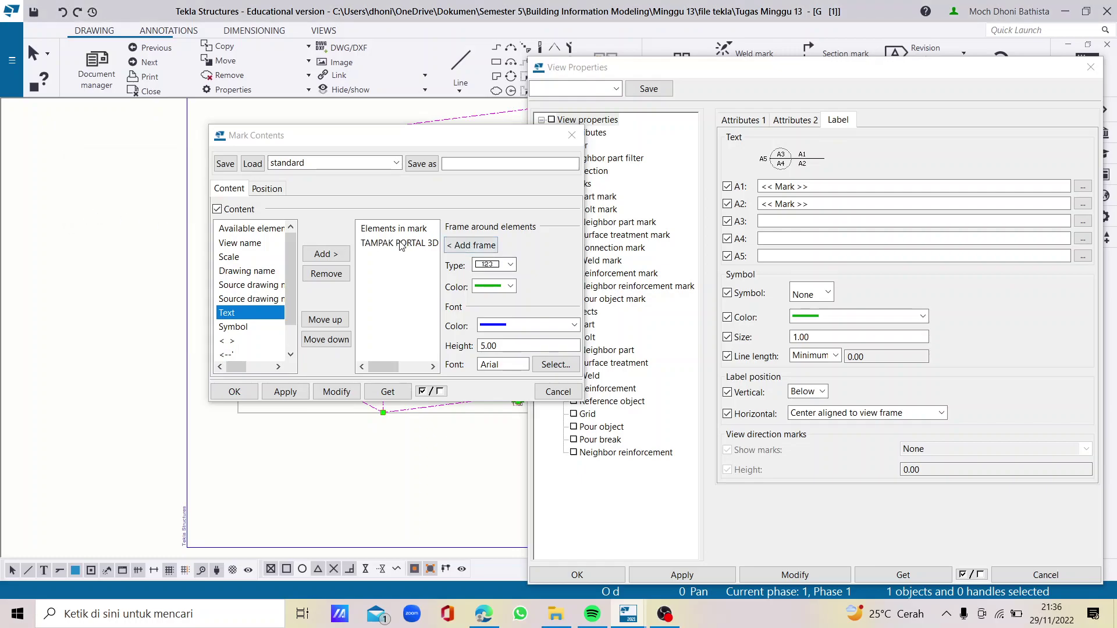
Make the title black, Arial Bold, height 5, and apply it to the drawing
left_click(528, 325)
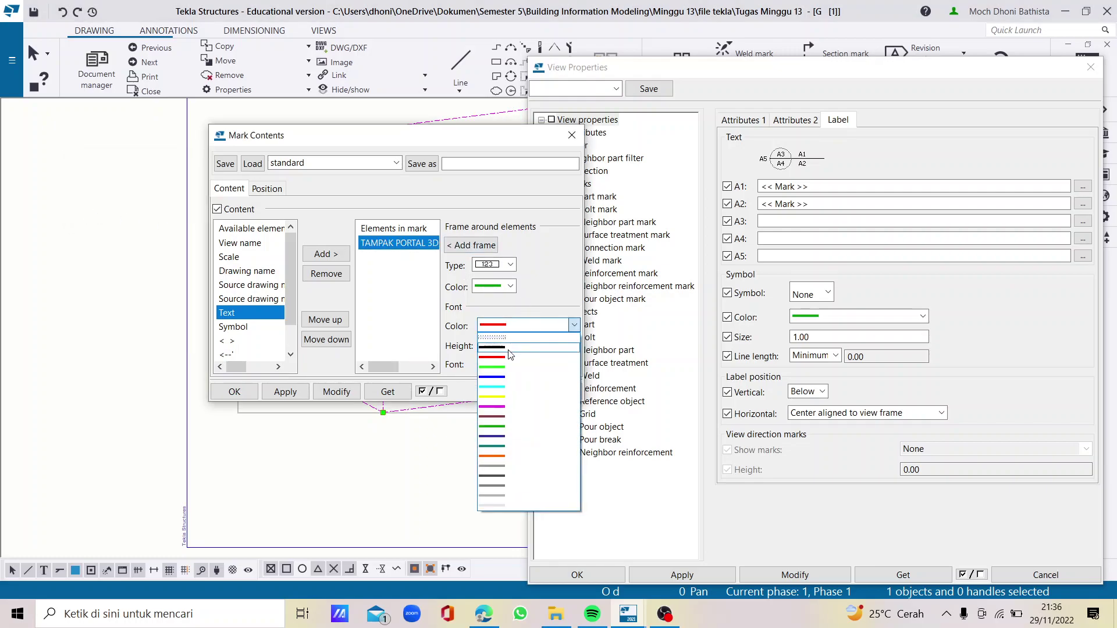
left_click(525, 340)
left_click(495, 287)
left_click(491, 306)
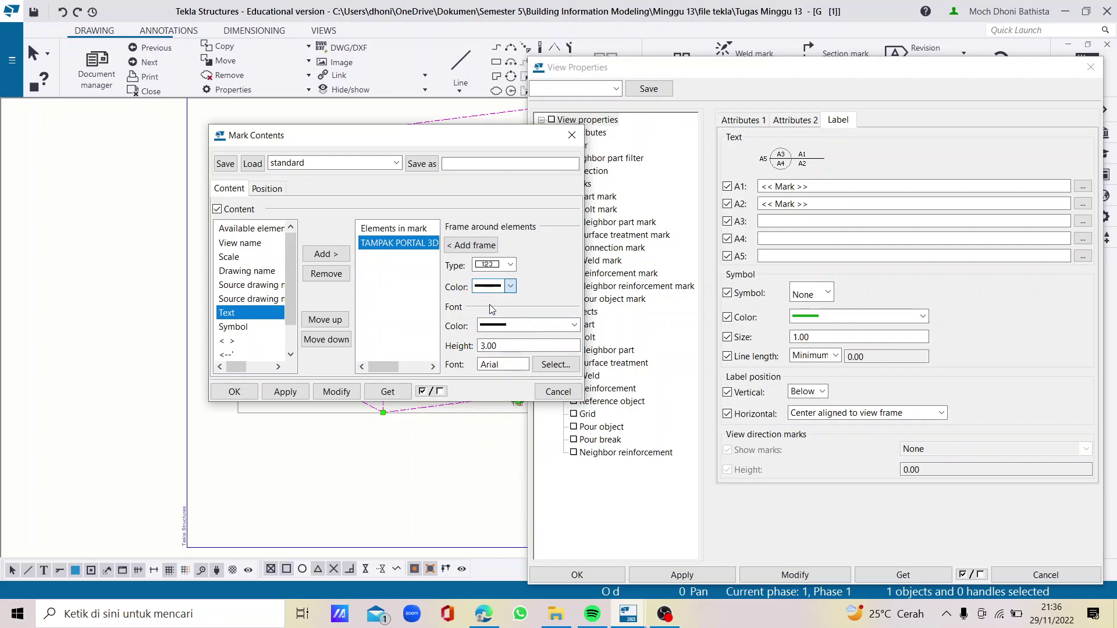
double_click(501, 346)
type("5")
left_click(544, 365)
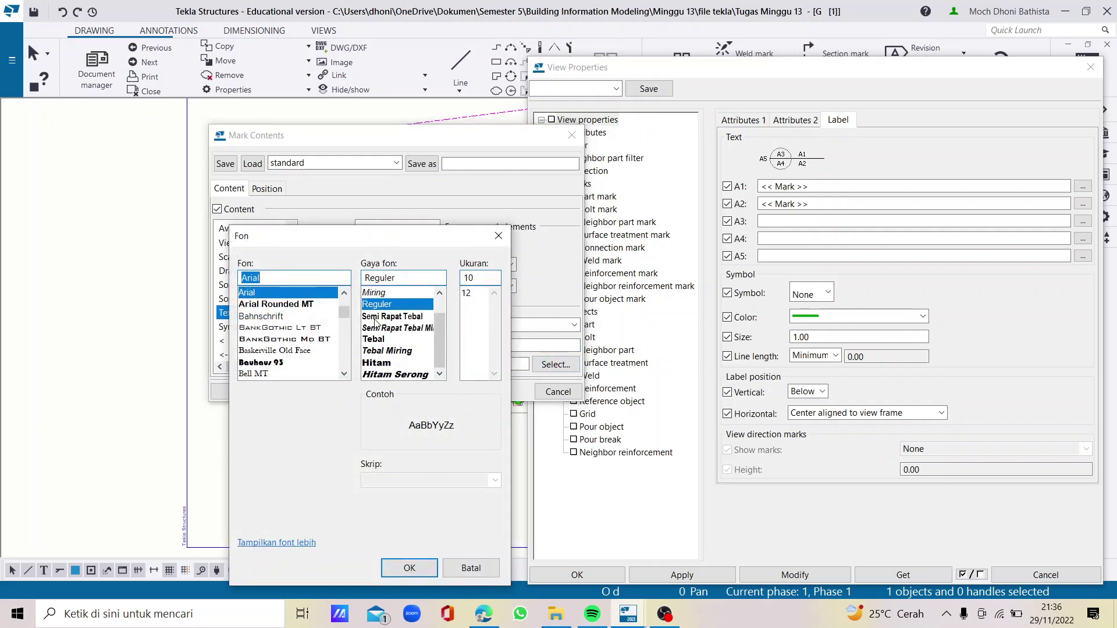
left_click(391, 343)
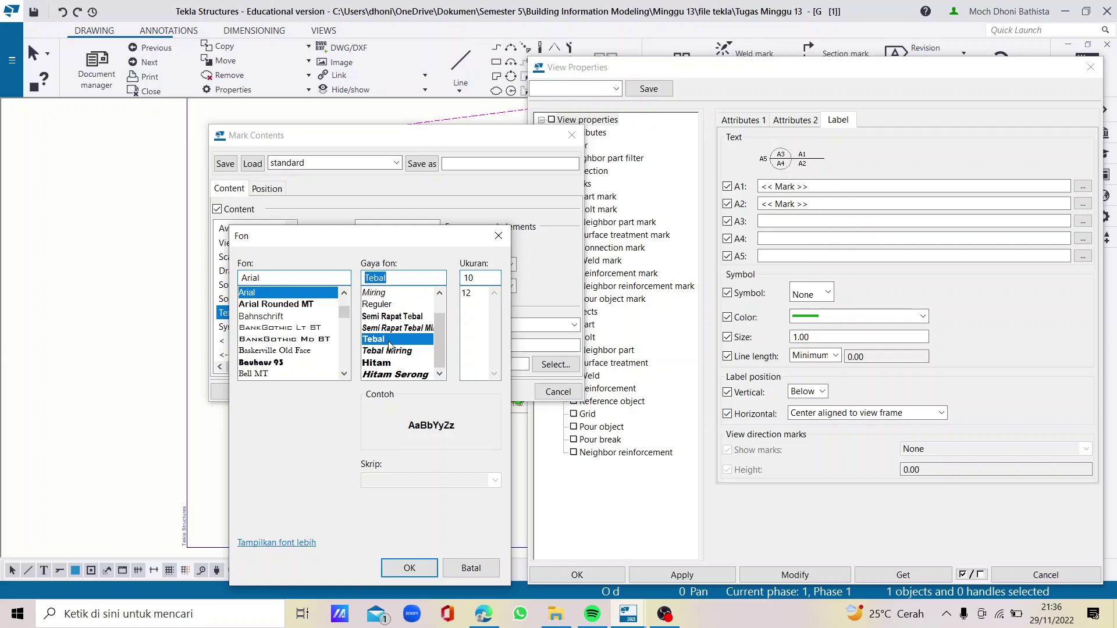
left_click(466, 294)
left_click(410, 568)
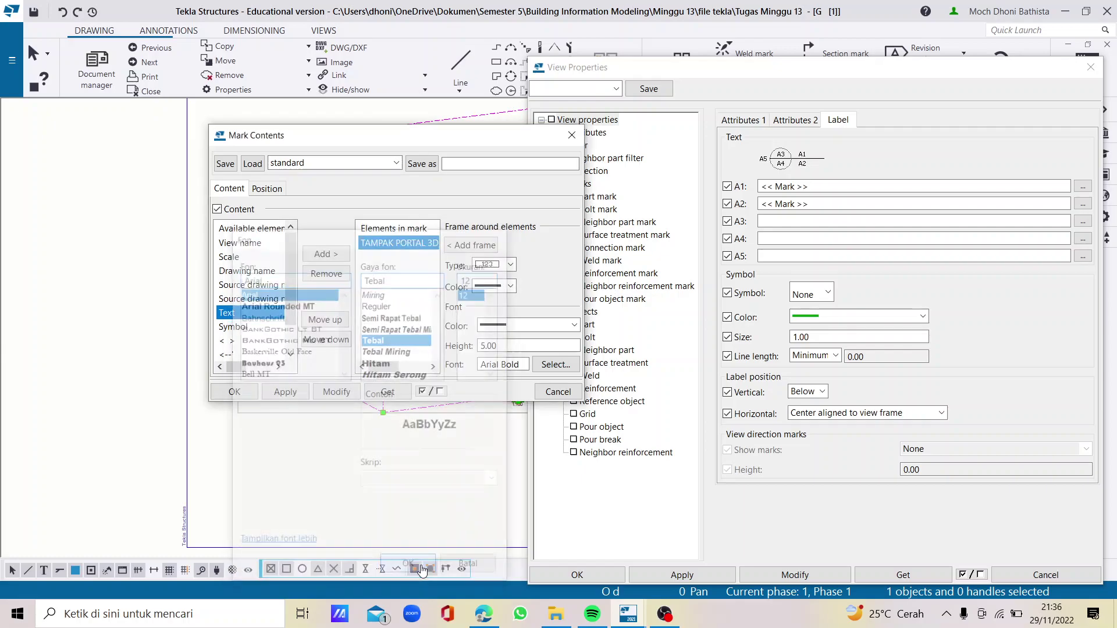
left_click(294, 396)
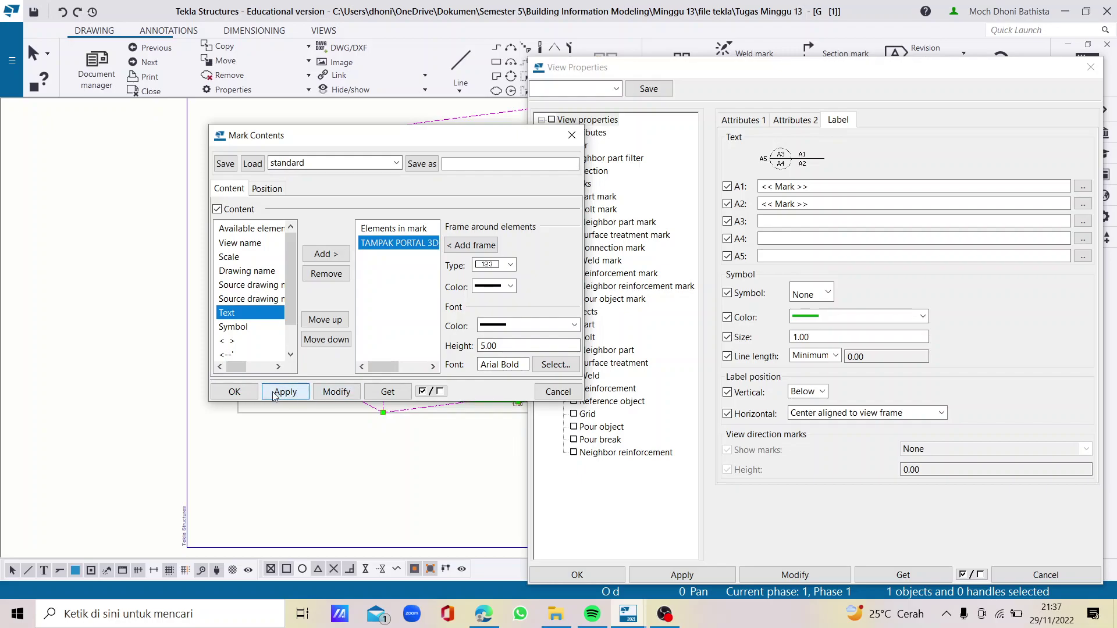
left_click(242, 396)
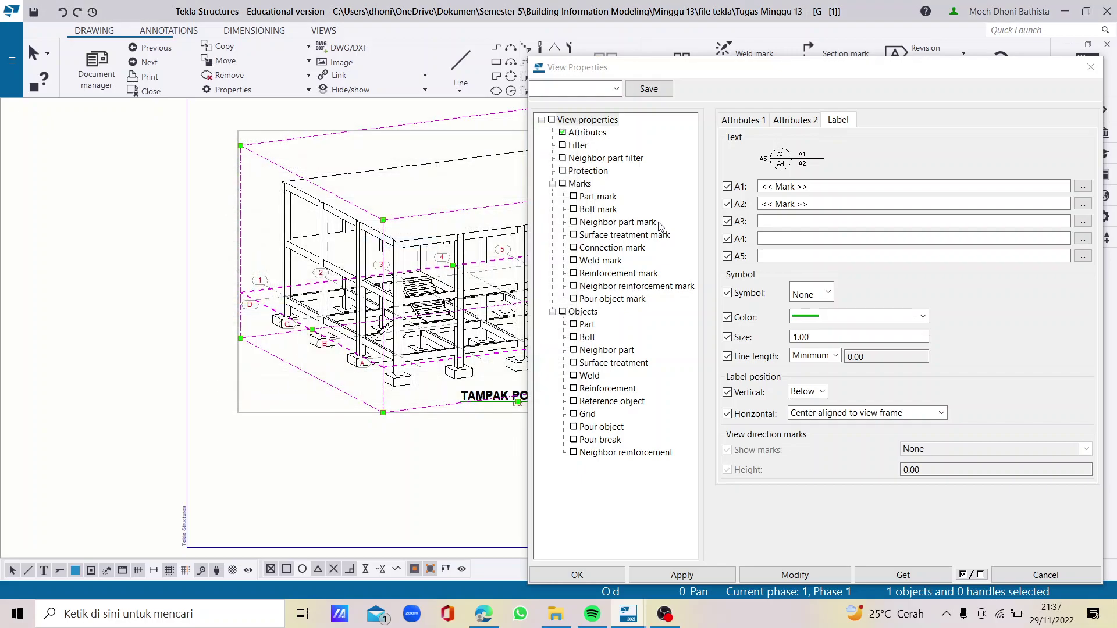
Add a free text element 'SKALA' to label line A2
left_click(1083, 204)
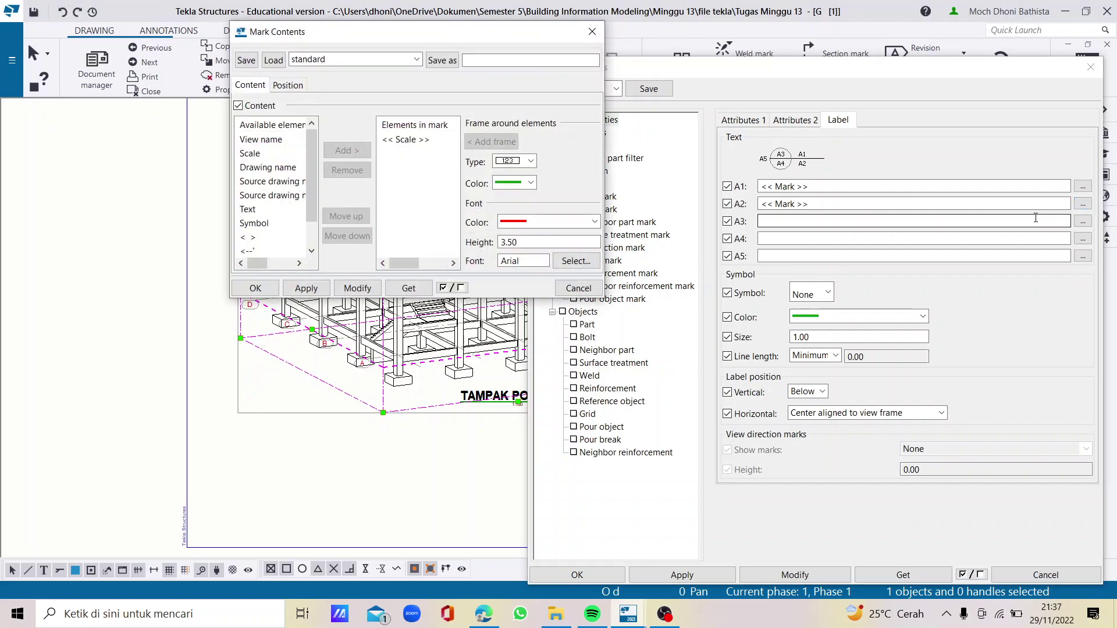
left_click(256, 210)
left_click(345, 151)
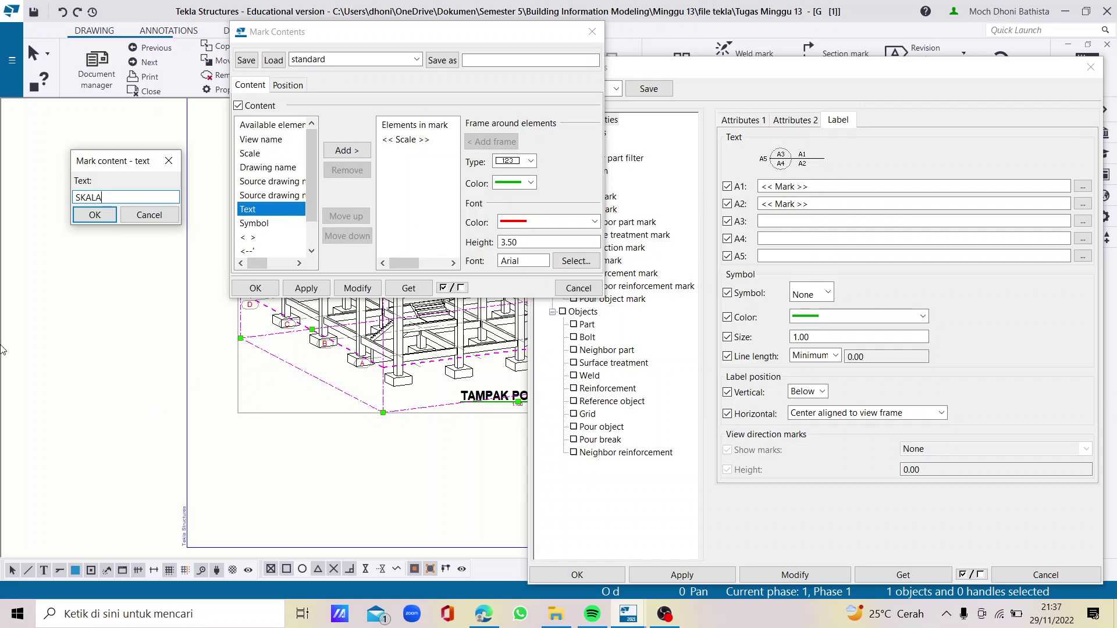
left_click(95, 215)
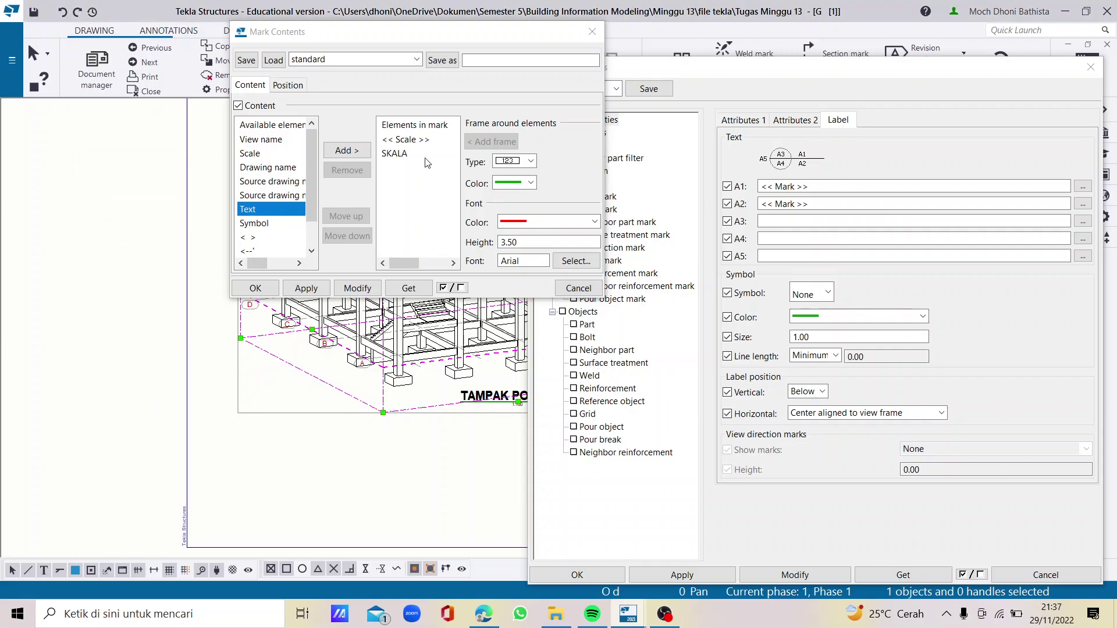
Style SKALA black, height 4 in Arial Narrow, and move it before the scale
left_click(403, 155)
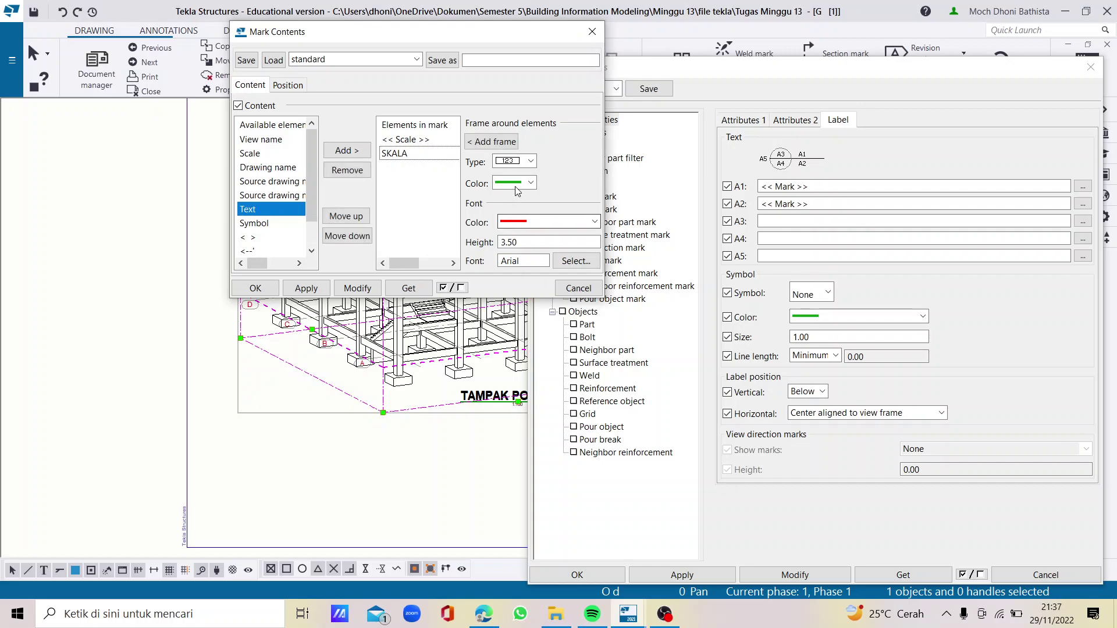
left_click(519, 183)
left_click(518, 205)
left_click(519, 222)
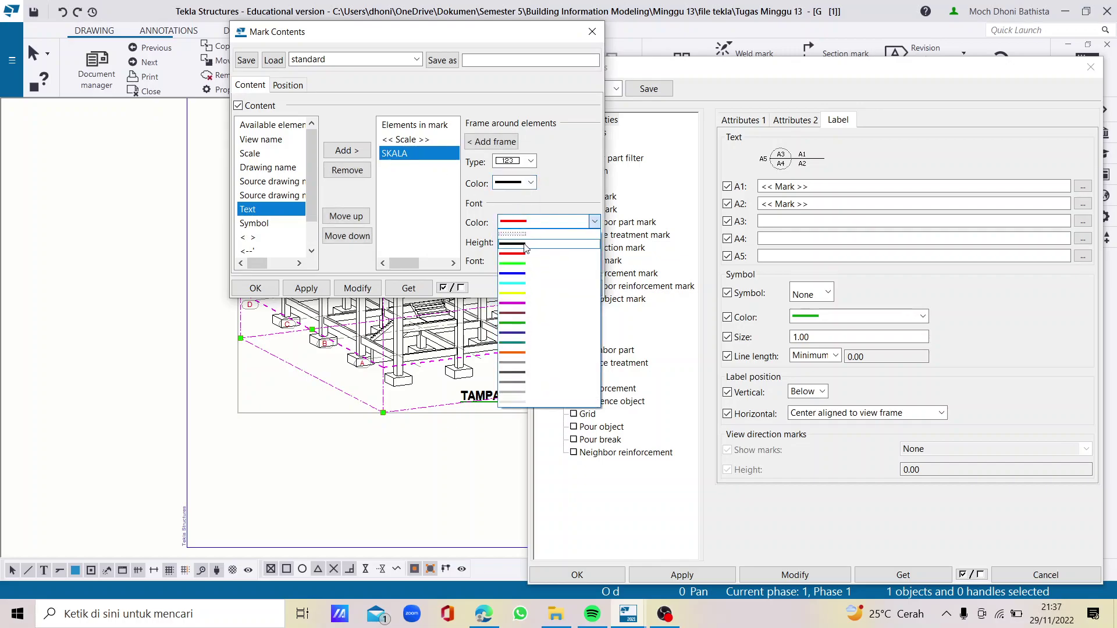
left_click(518, 249)
double_click(517, 243)
type("4")
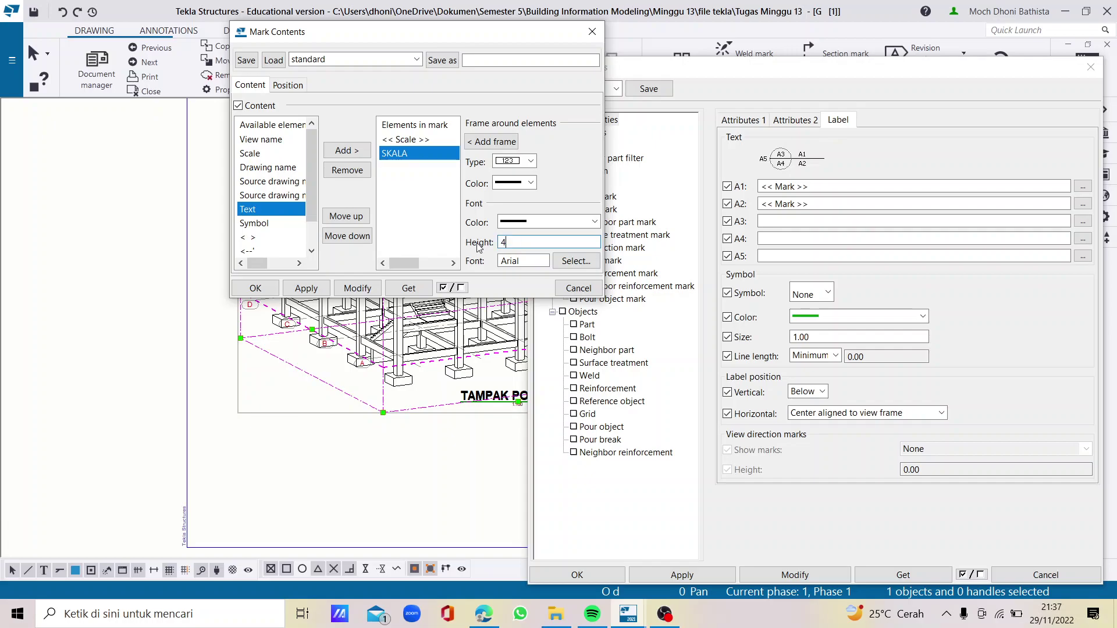
left_click(590, 263)
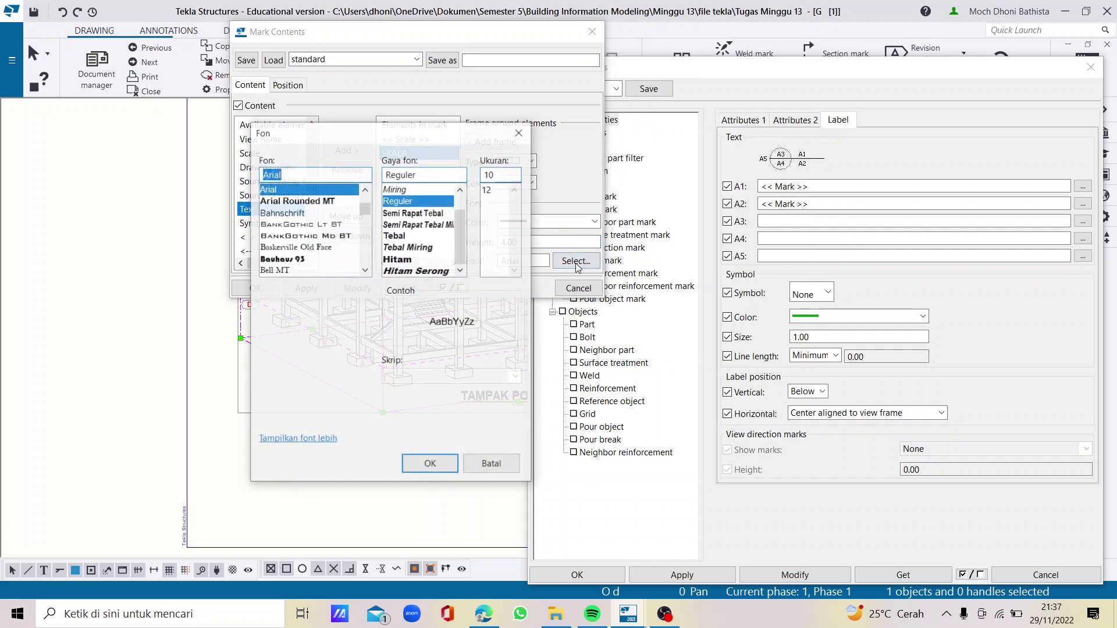
left_click(418, 224)
left_click(489, 189)
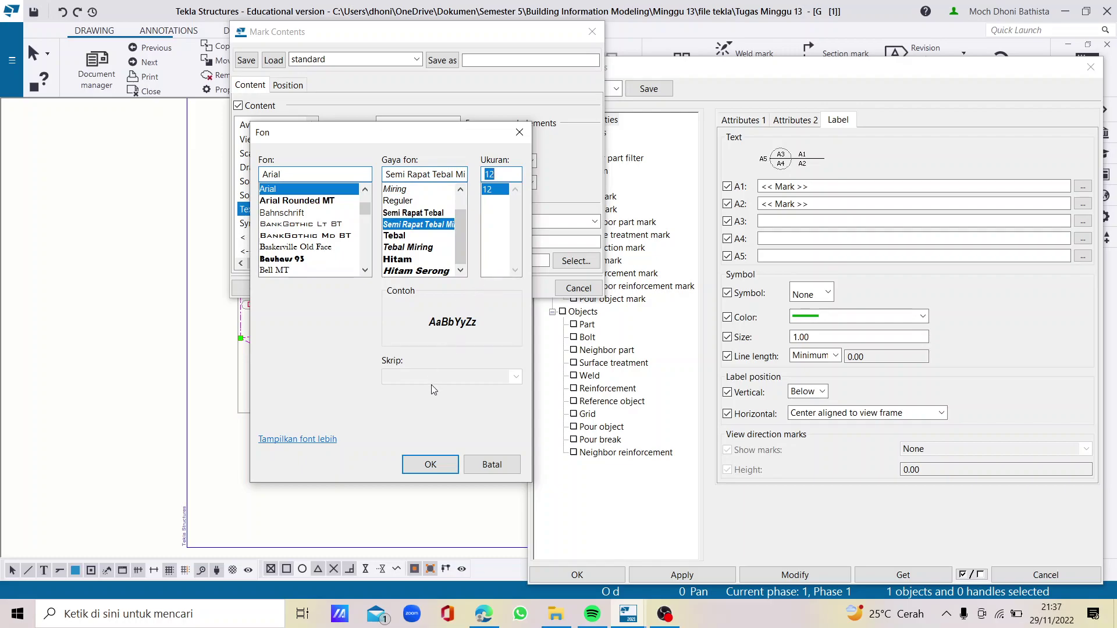
left_click(430, 466)
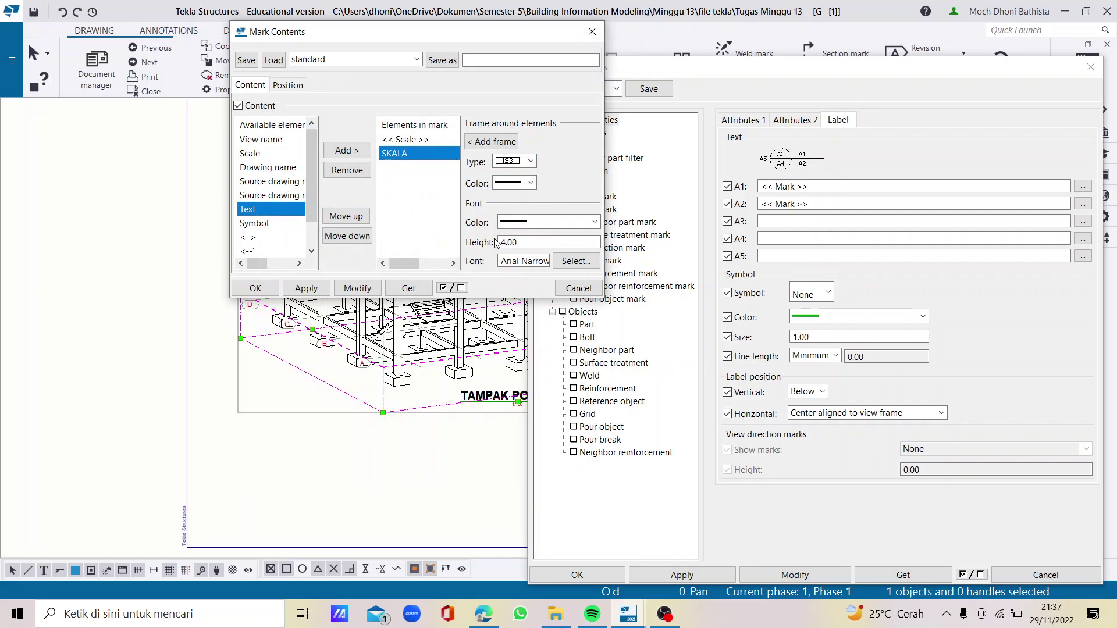
left_click(411, 141)
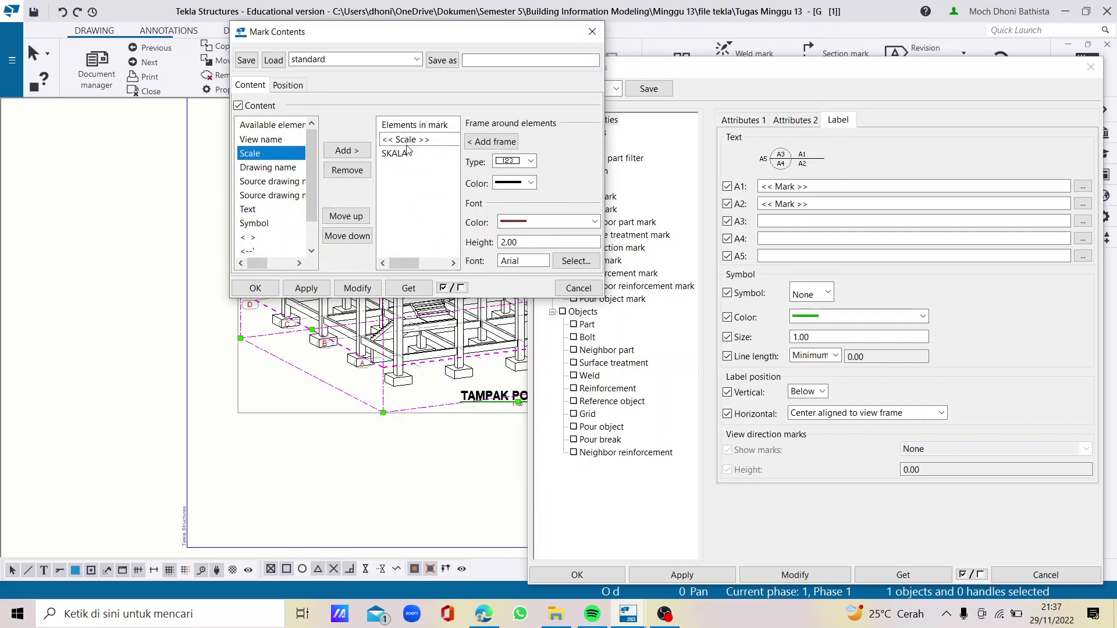
left_click(401, 155)
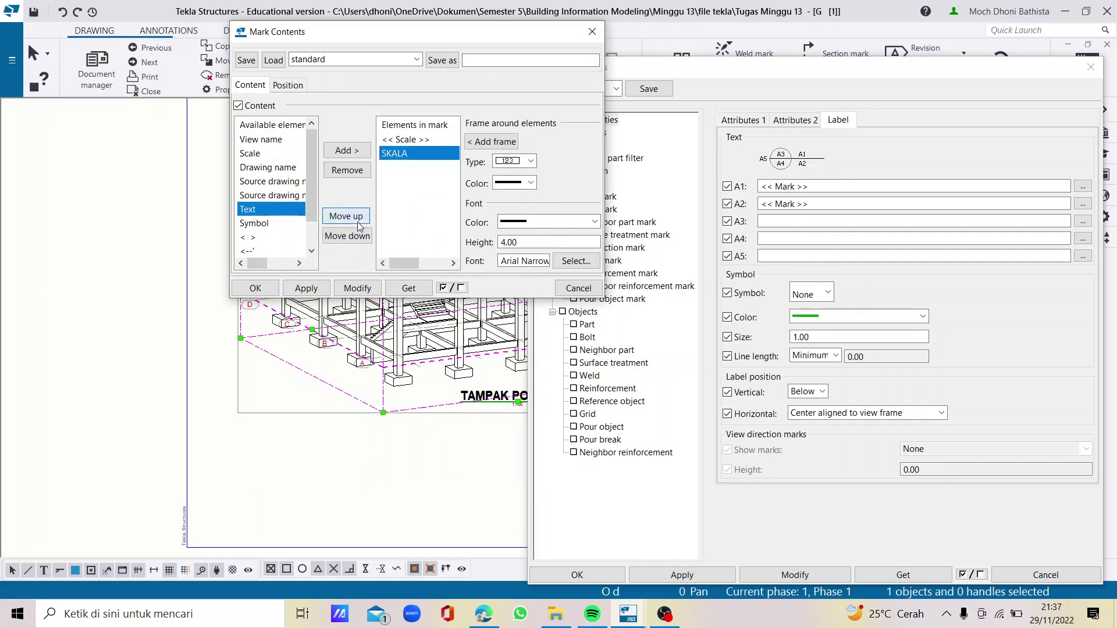
left_click(359, 224)
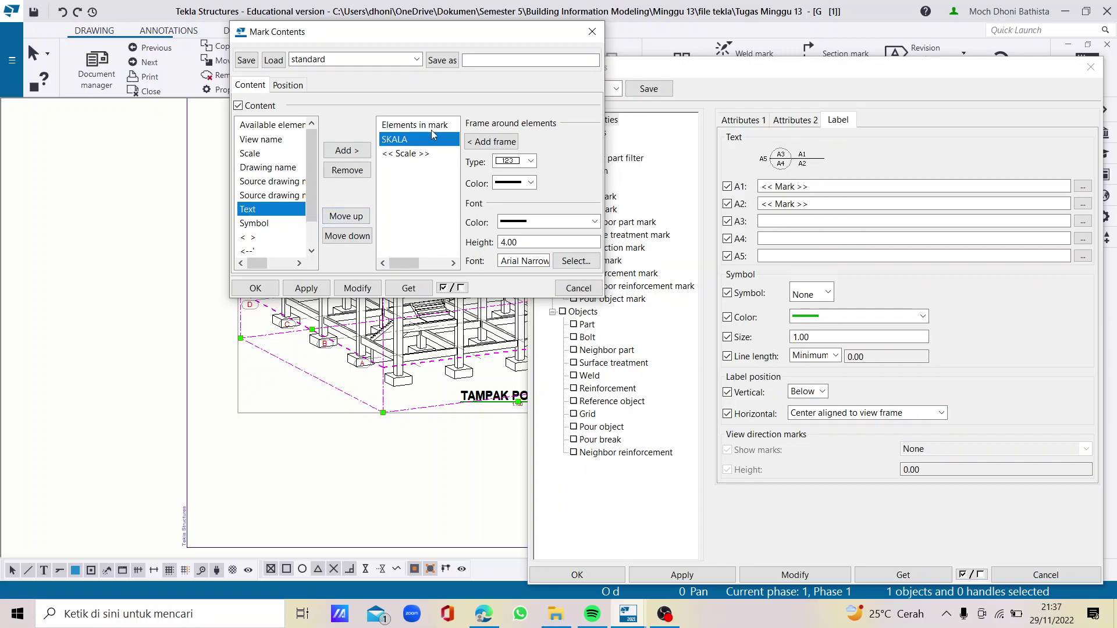
Make the scale value black, Arial Bold, height 4, and update the drawing
left_click(412, 154)
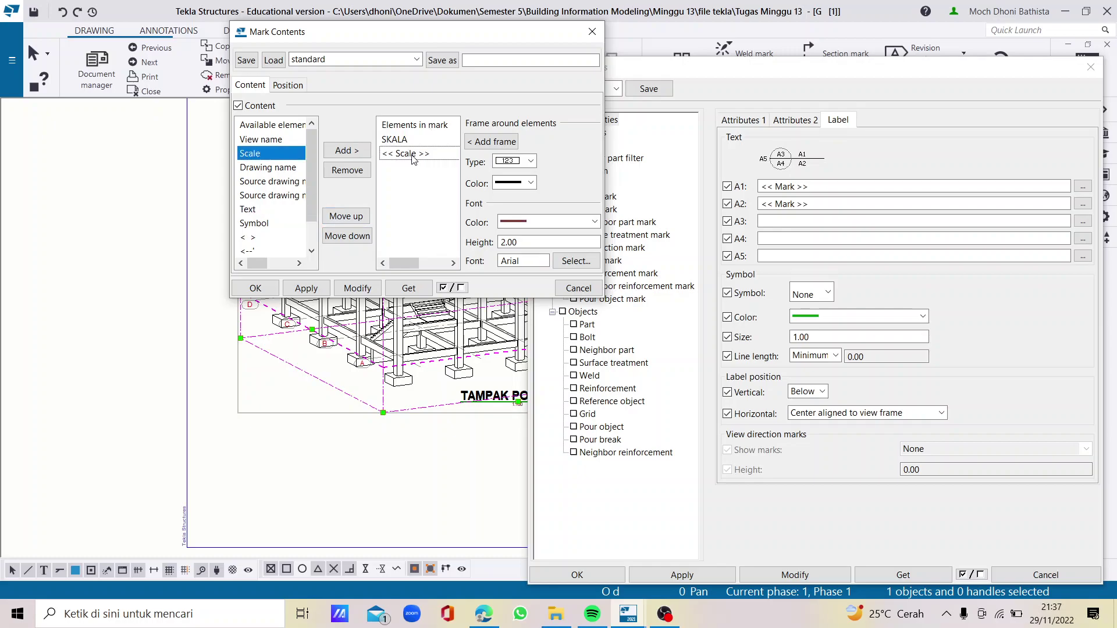
left_click(511, 221)
left_click(525, 244)
double_click(525, 245)
type("4")
left_click(576, 263)
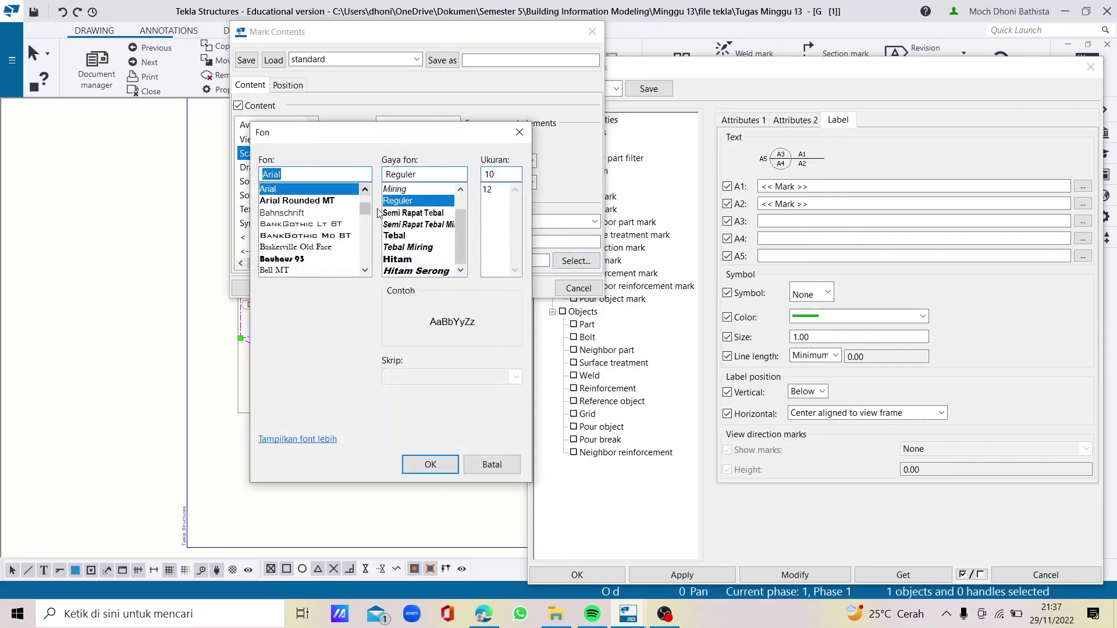
left_click(402, 235)
left_click(493, 190)
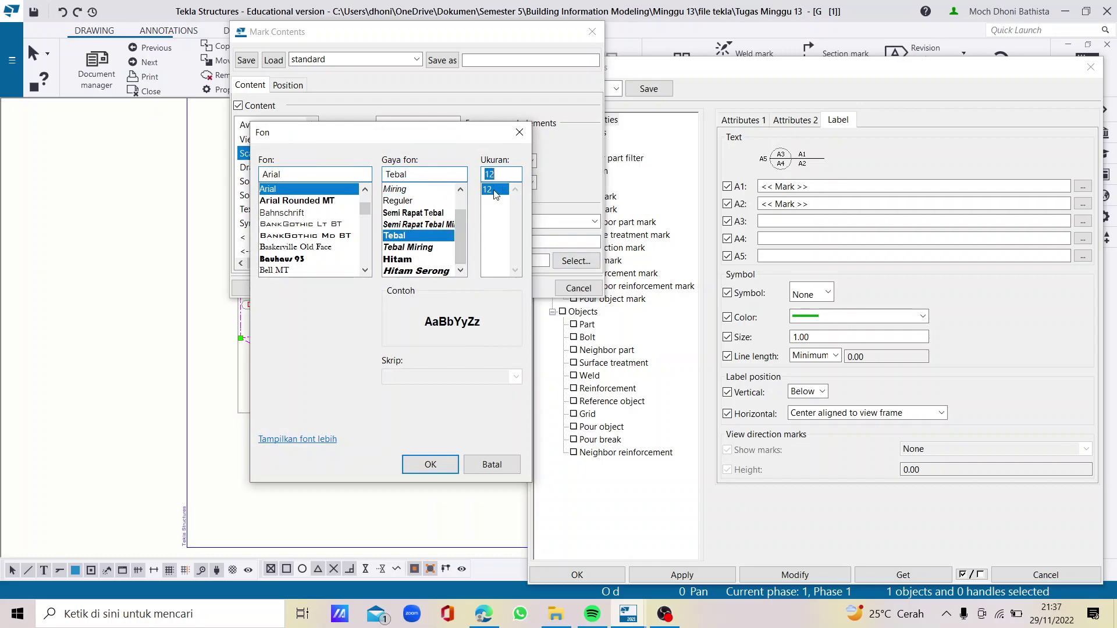
left_click(431, 465)
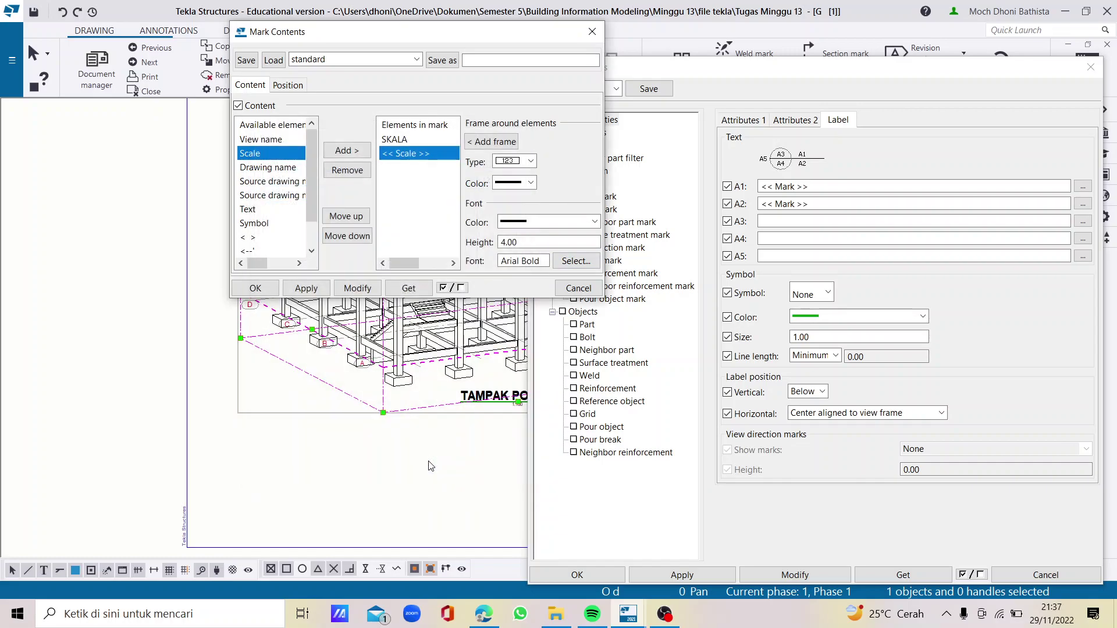
left_click(357, 289)
left_click(254, 290)
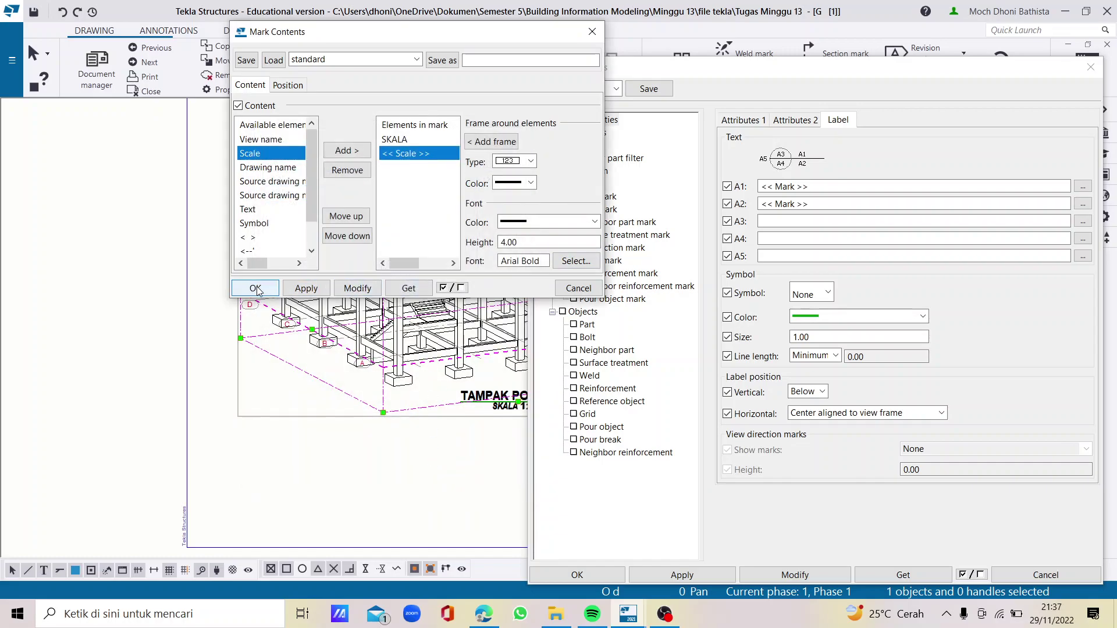
Give the view label a black circle symbol of size 12
scroll(444, 357, "up", 5)
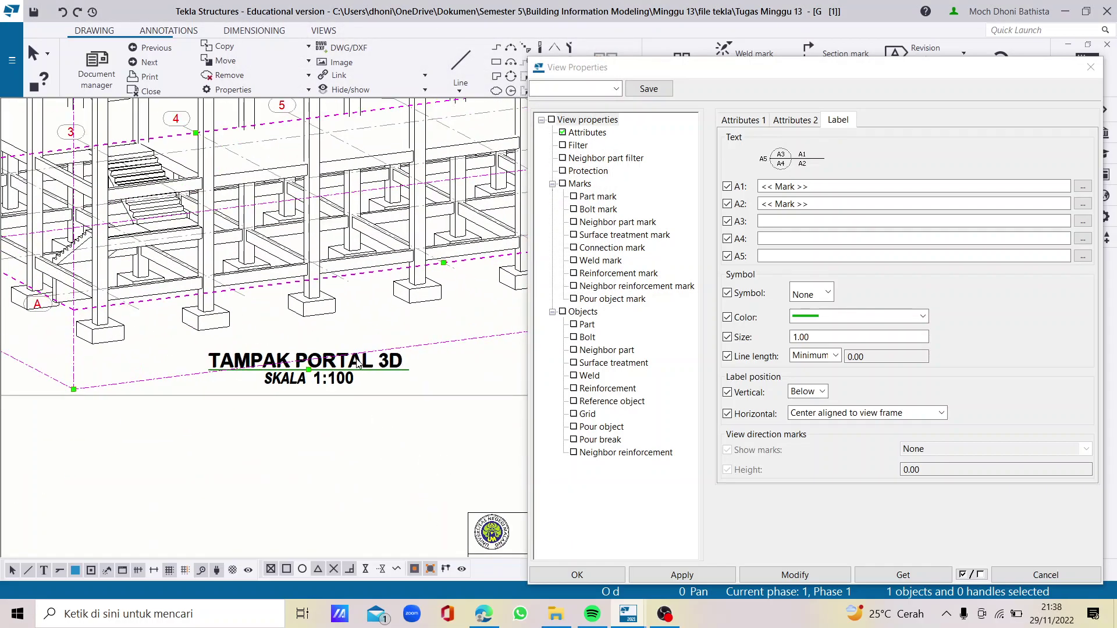
scroll(343, 372, "up", 1)
scroll(336, 365, "down", 4)
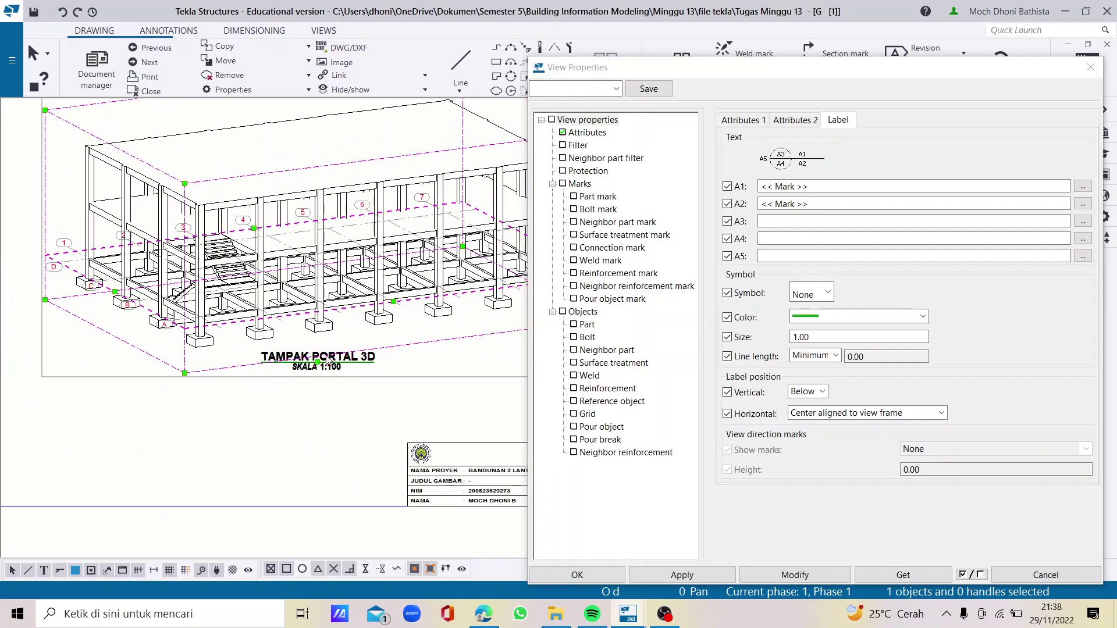
left_click(825, 298)
left_click(825, 297)
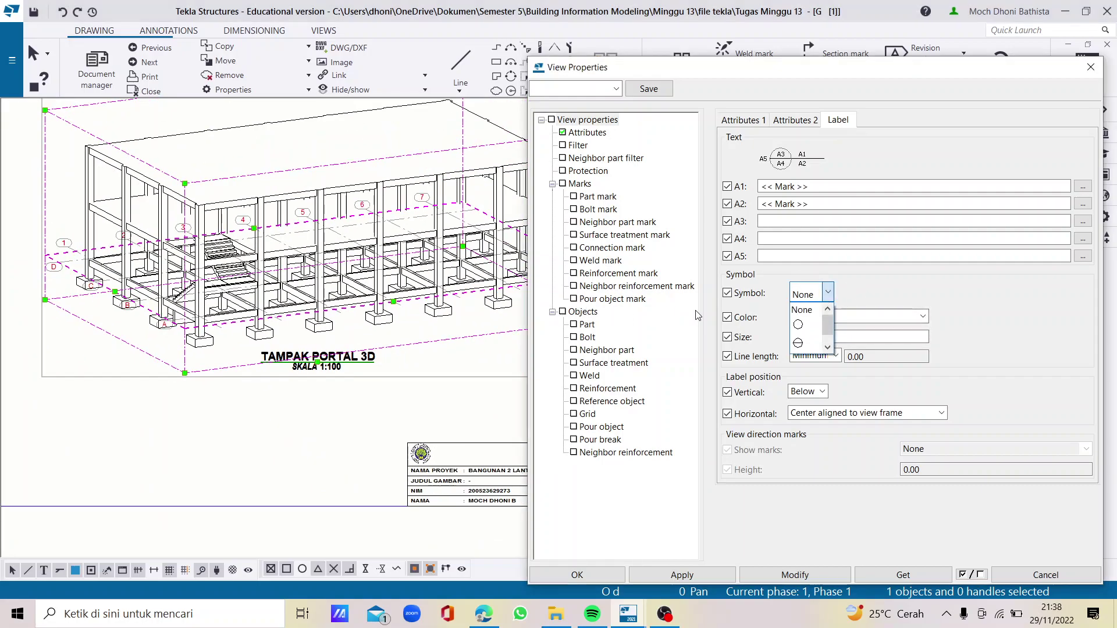
left_click(808, 325)
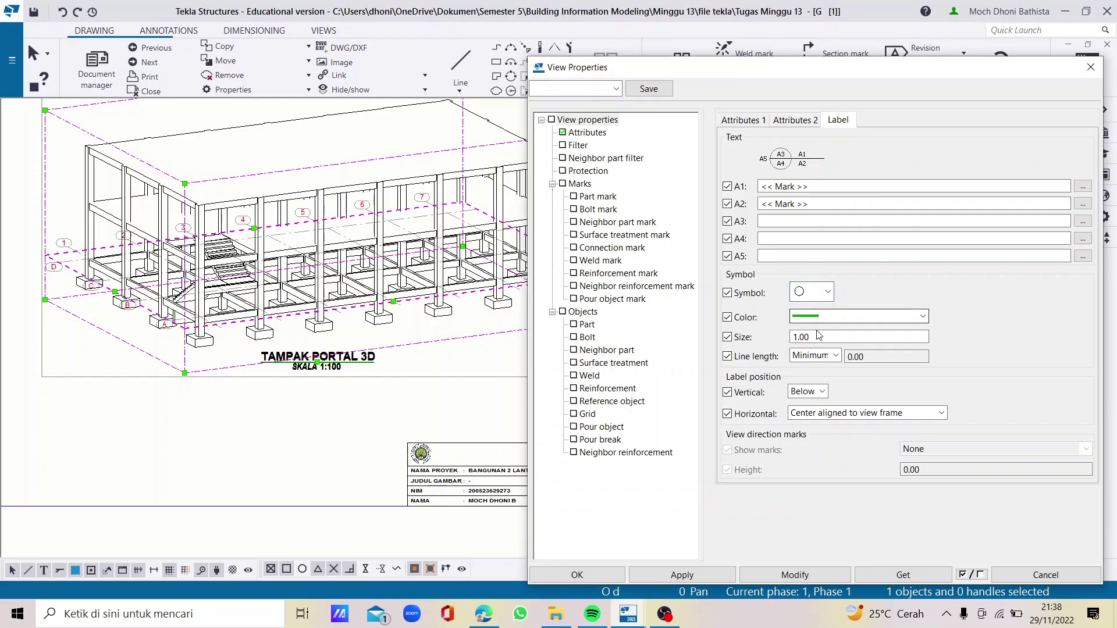
left_click(829, 318)
left_click(821, 340)
double_click(821, 338)
type("12")
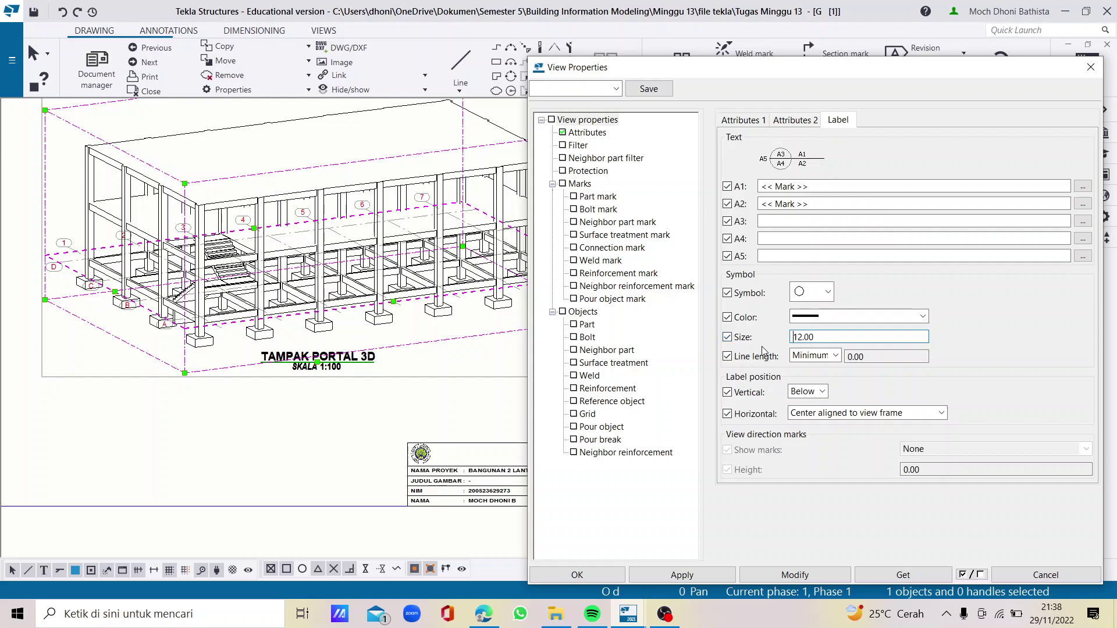
Left-align the label to the view frame and apply the change to the 3D view
left_click(857, 415)
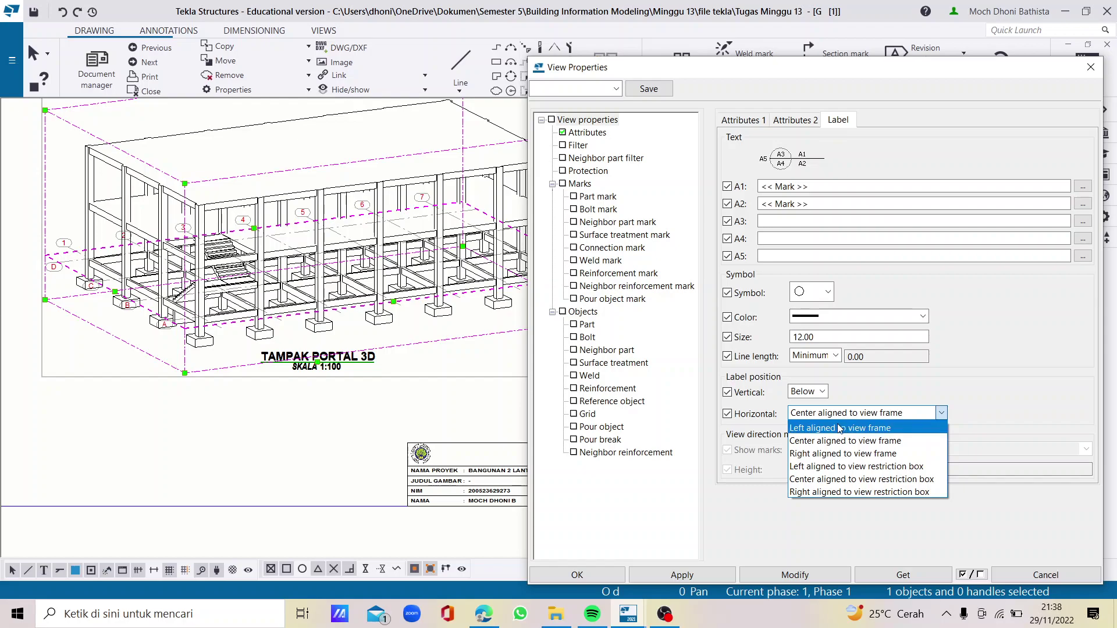
left_click(850, 428)
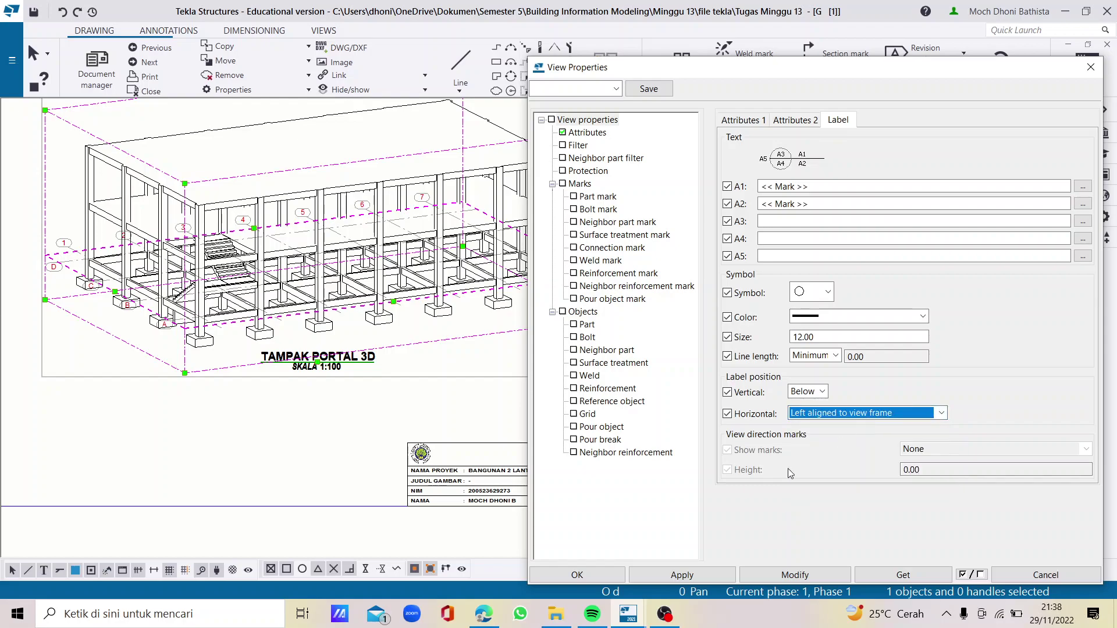
left_click(722, 575)
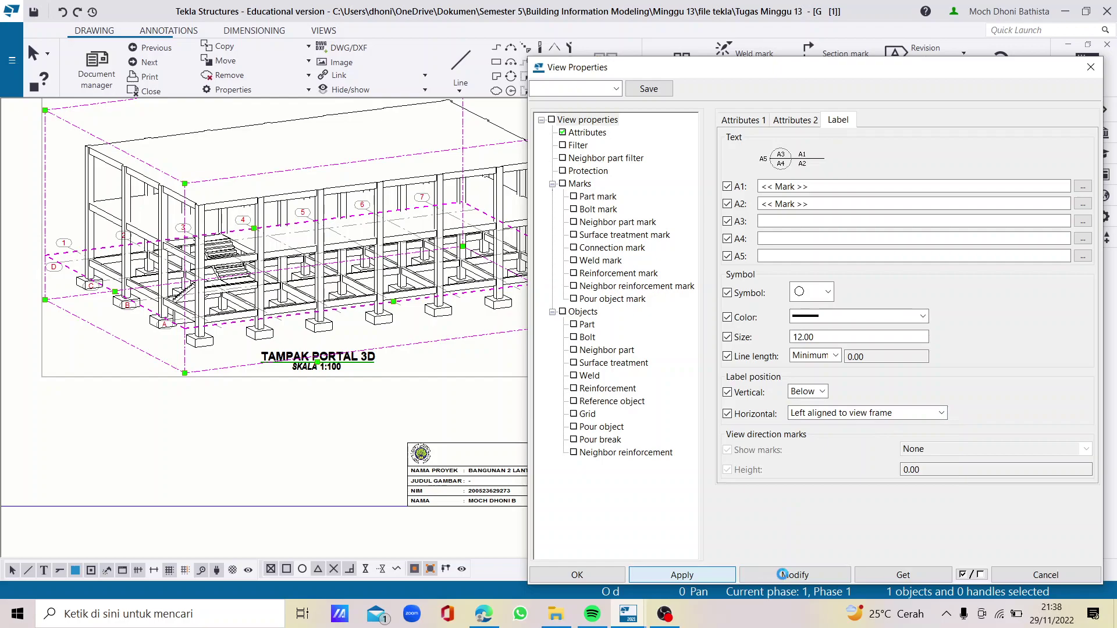
left_click(785, 576)
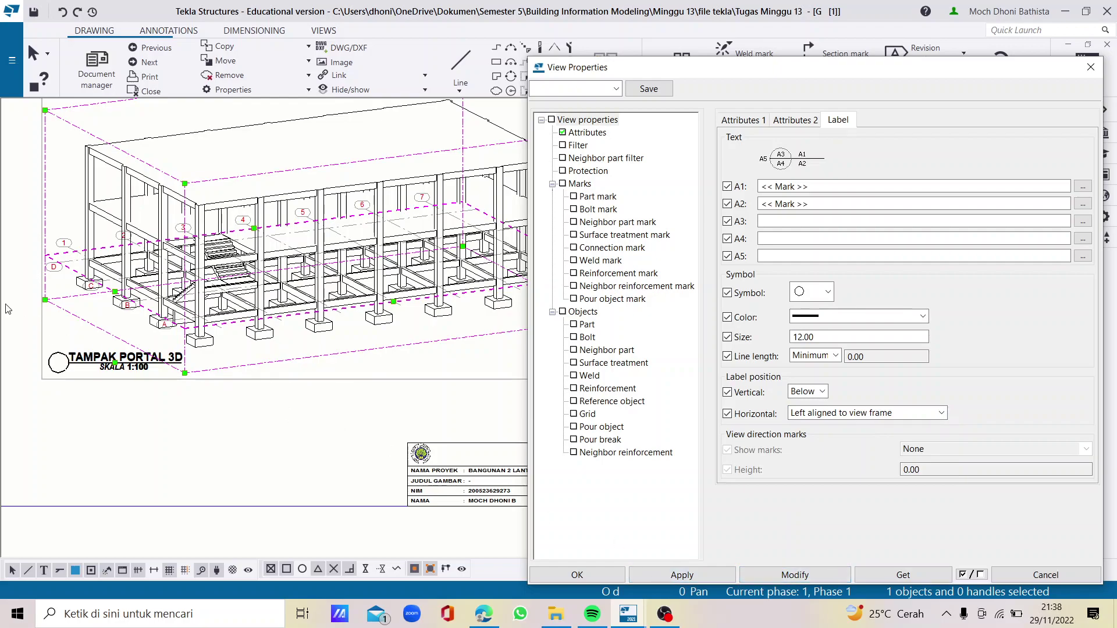
scroll(183, 398, "down", 2)
scroll(144, 357, "up", 2)
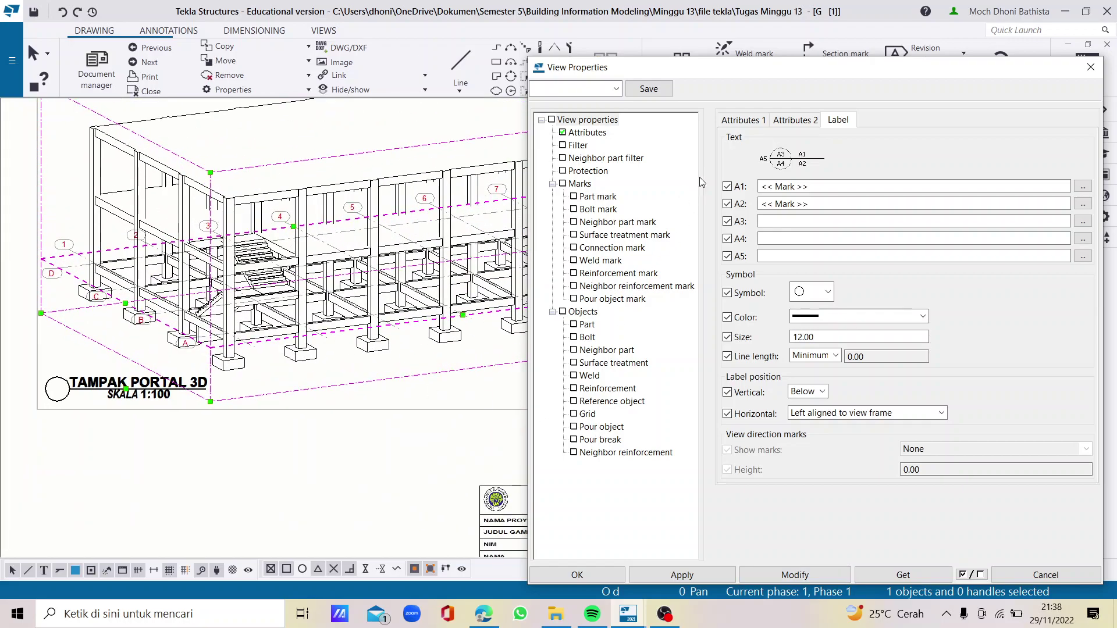
Change the 3D portal view scale to 1:85, apply it and close the view properties
left_click(757, 122)
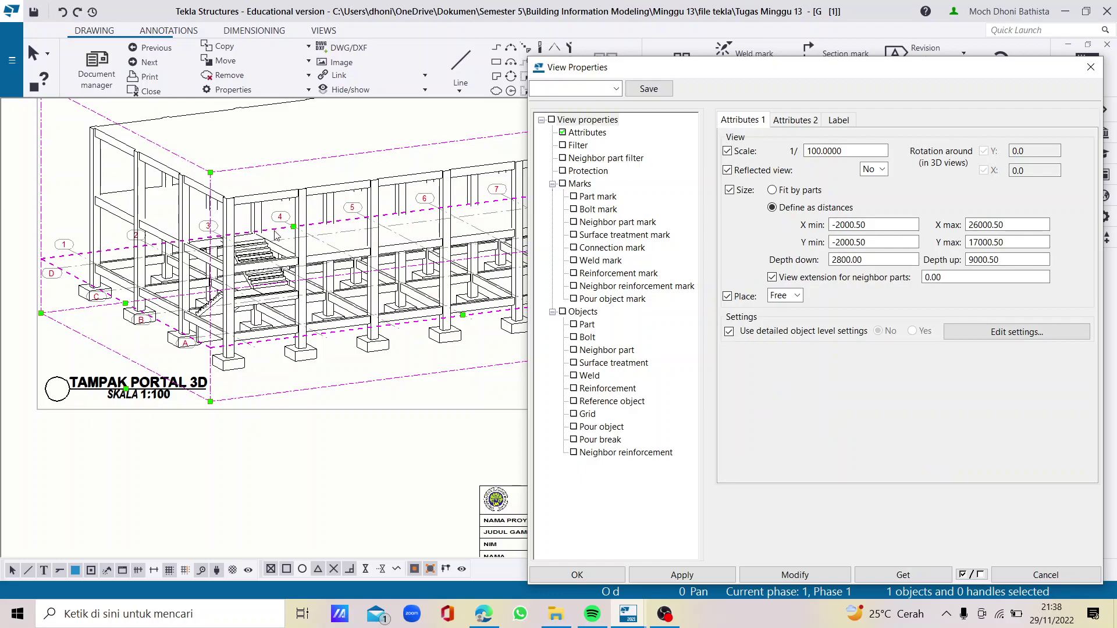
scroll(157, 366, "down", 4)
scroll(157, 367, "up", 2)
left_click_drag(886, 151, 785, 153)
type("85")
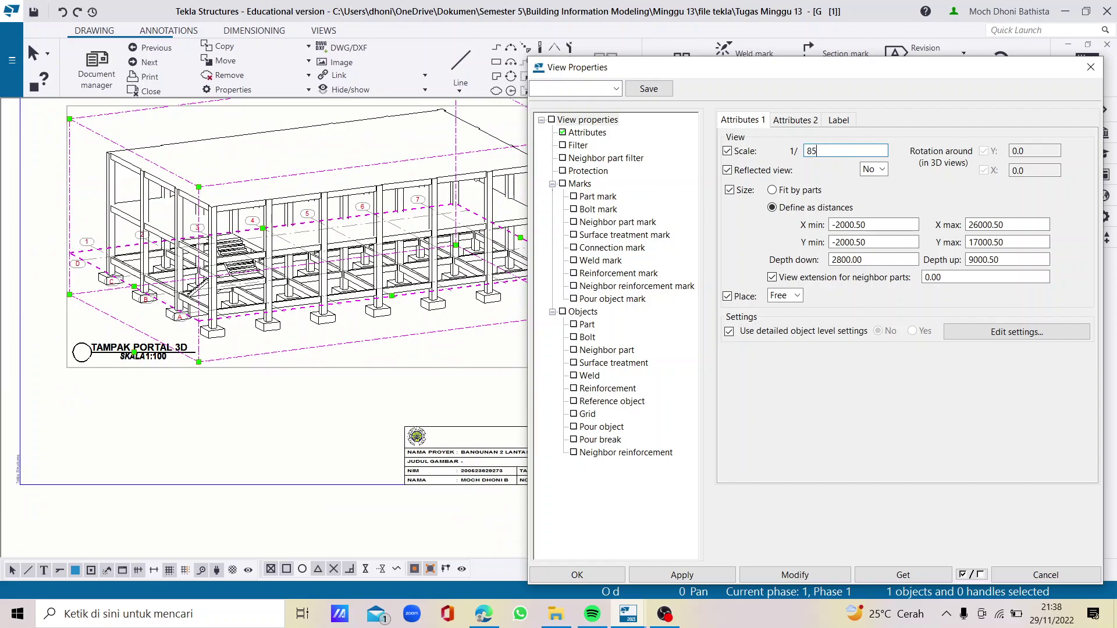
left_click(792, 575)
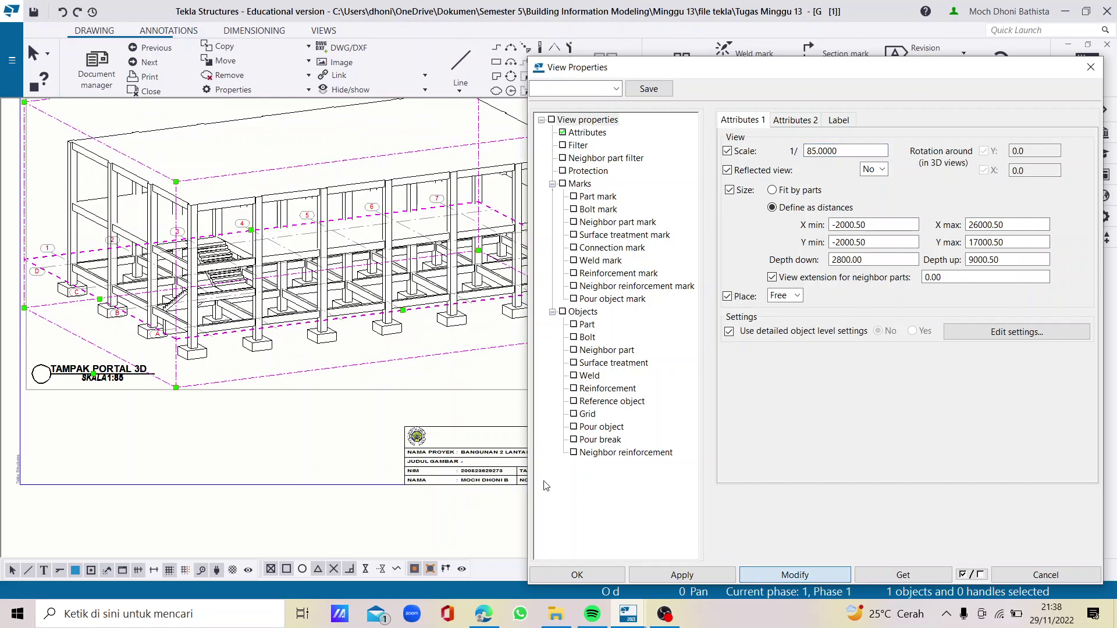
scroll(285, 384, "down", 3)
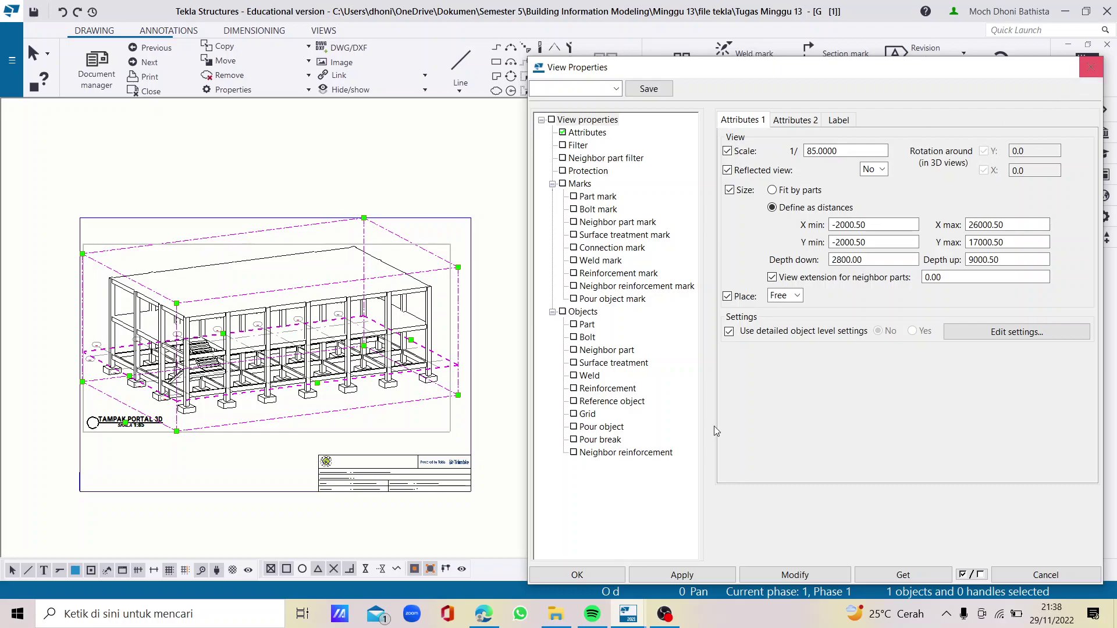
left_click(591, 577)
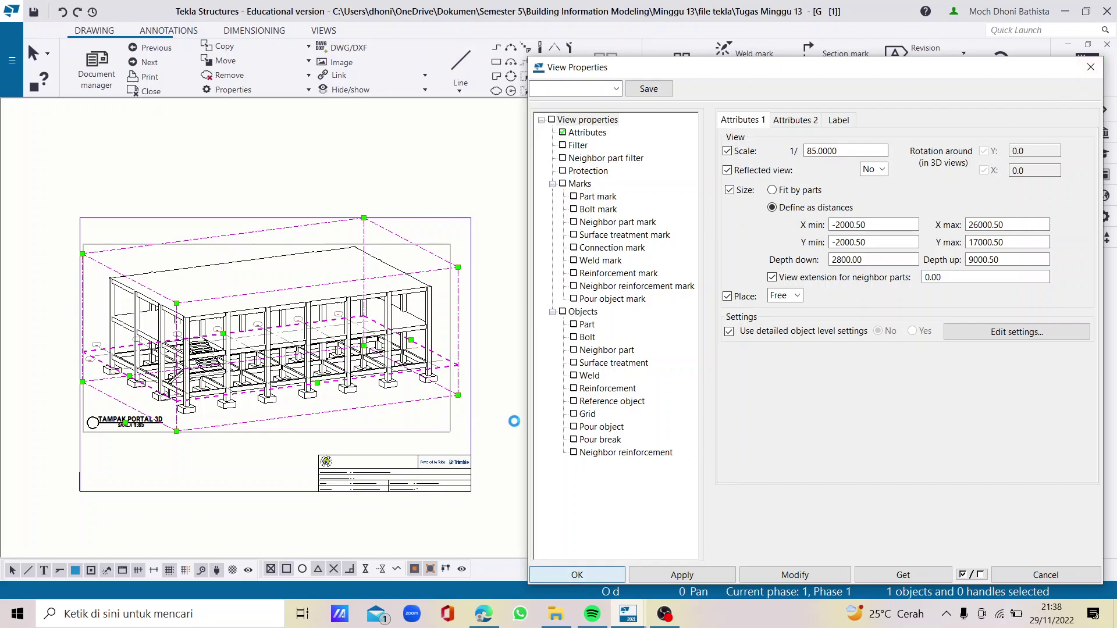
Nudge the 3D portal view slightly lower on the sheet
scroll(443, 412, "up", 3)
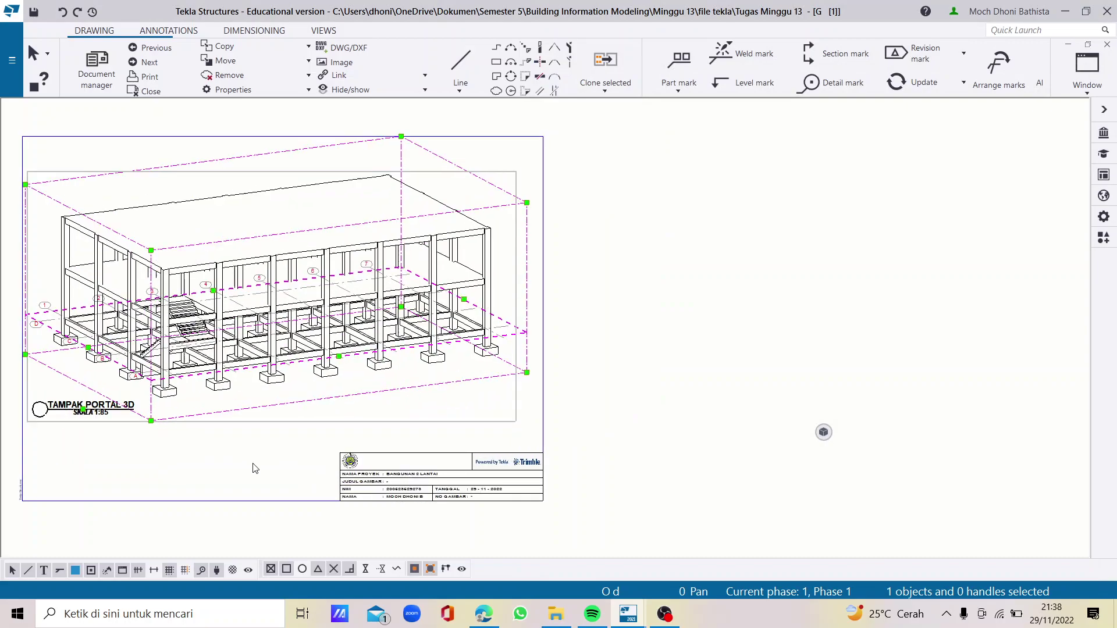
mouse_move(439, 420)
left_mouse_down()
mouse_move(439, 410)
mouse_move(441, 431)
left_mouse_up()
scroll(442, 372, "down", 1)
scroll(300, 348, "up", 2)
Zoom to the title block and double-click it to bring up the edit choice
scroll(419, 274, "down", 2)
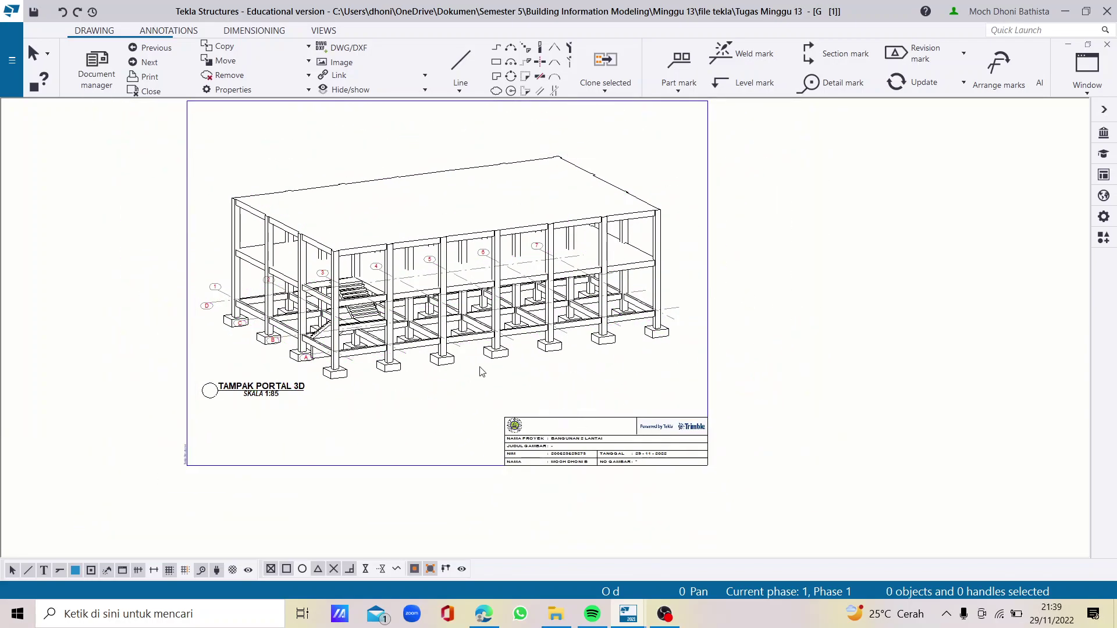
scroll(486, 373, "up", 4)
scroll(554, 451, "up", 3)
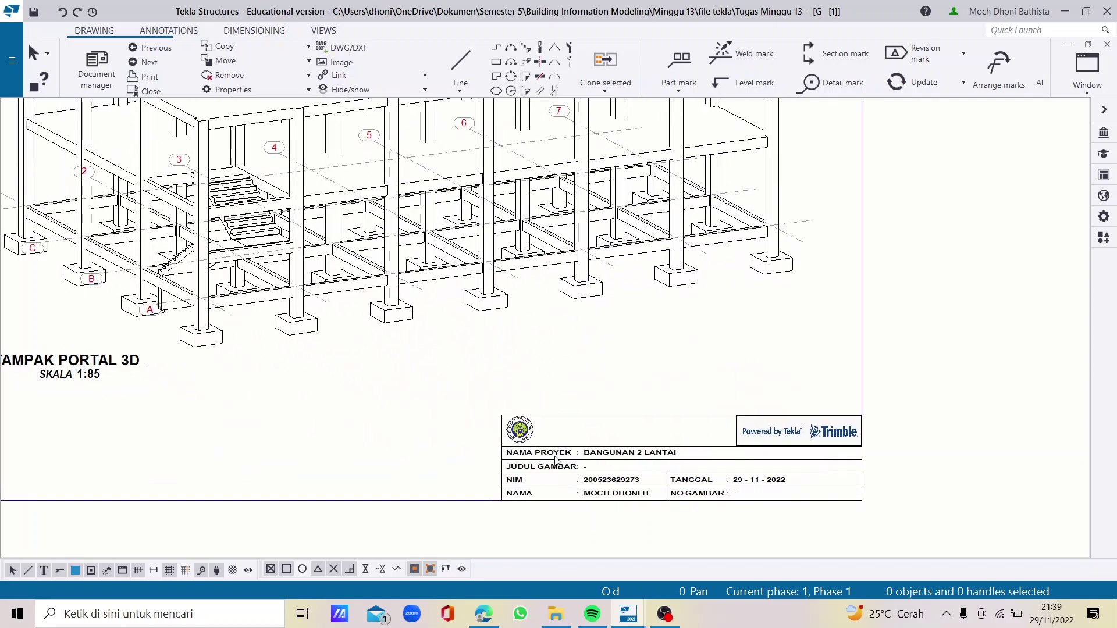
scroll(582, 465, "down", 2)
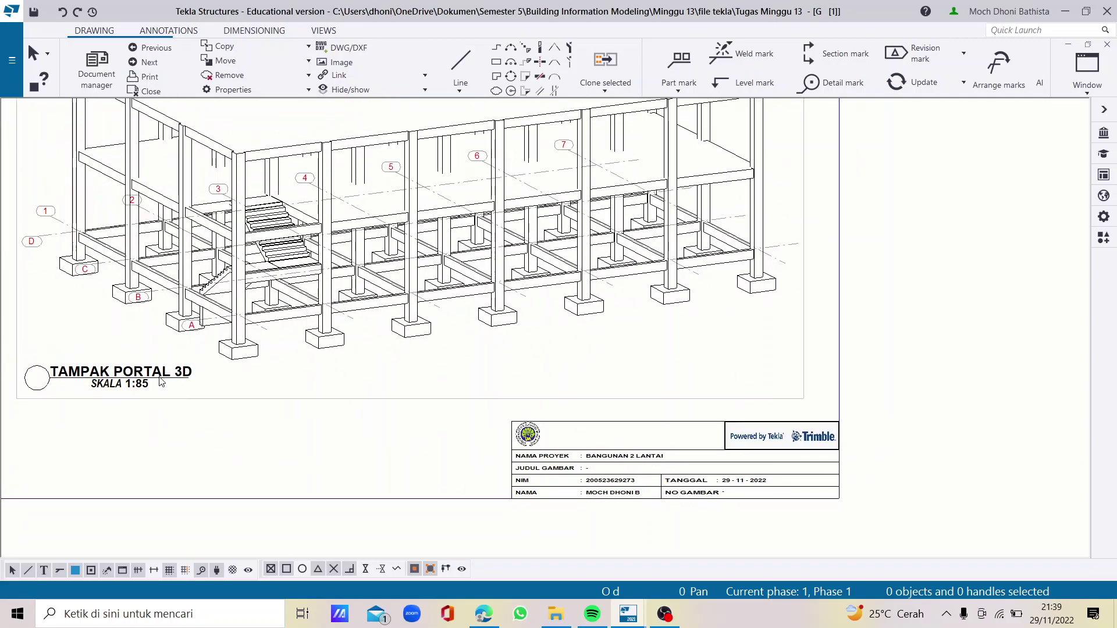
scroll(280, 407, "down", 1)
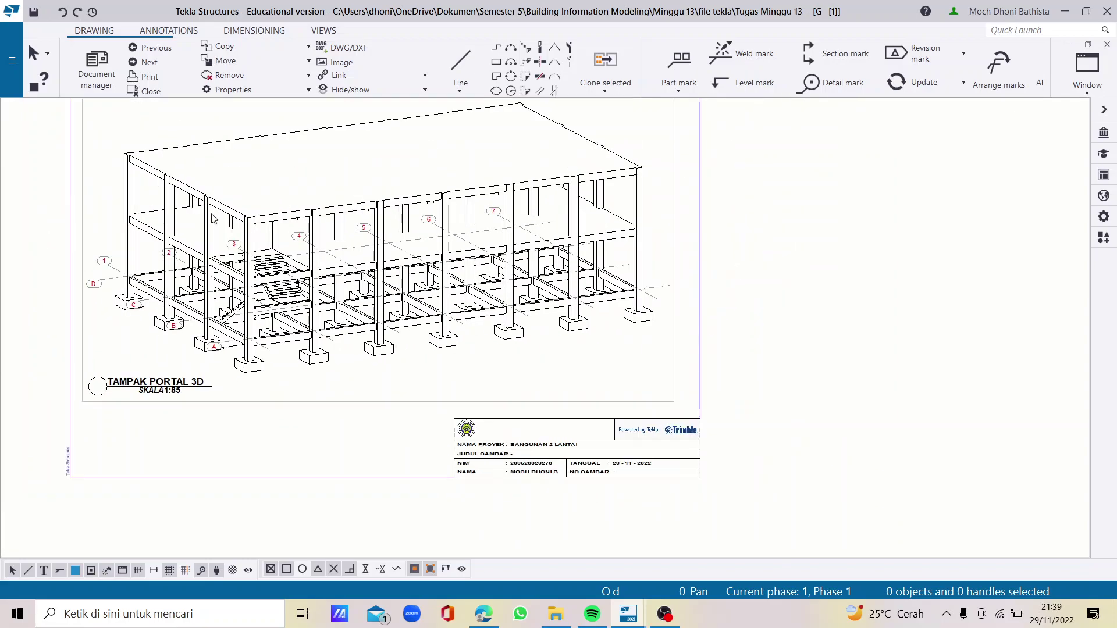
scroll(481, 449, "up", 2)
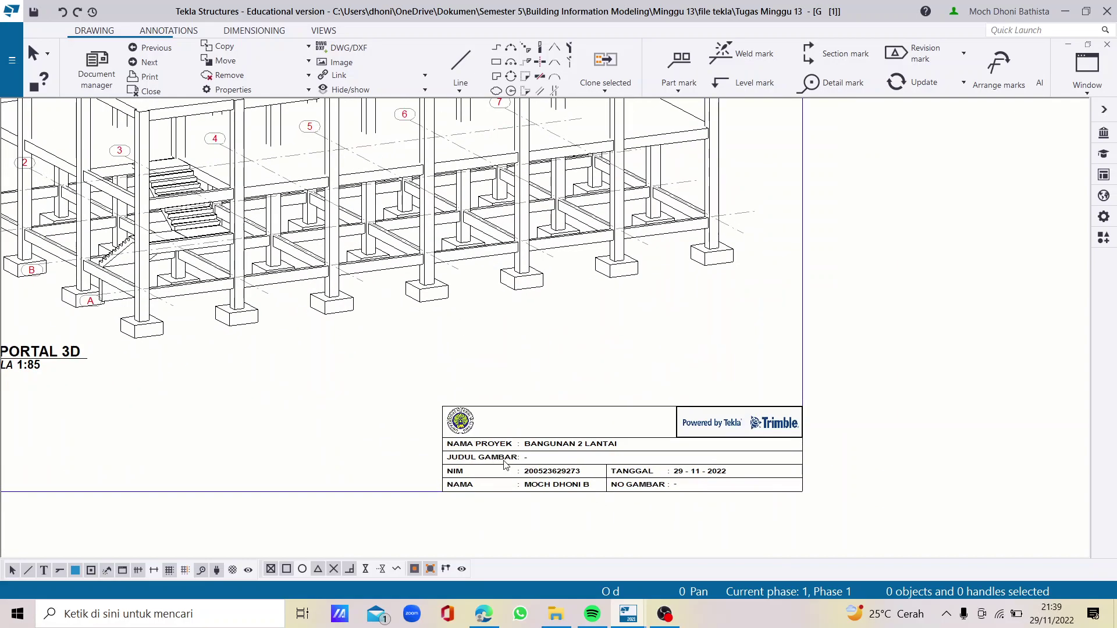
double_click(505, 464)
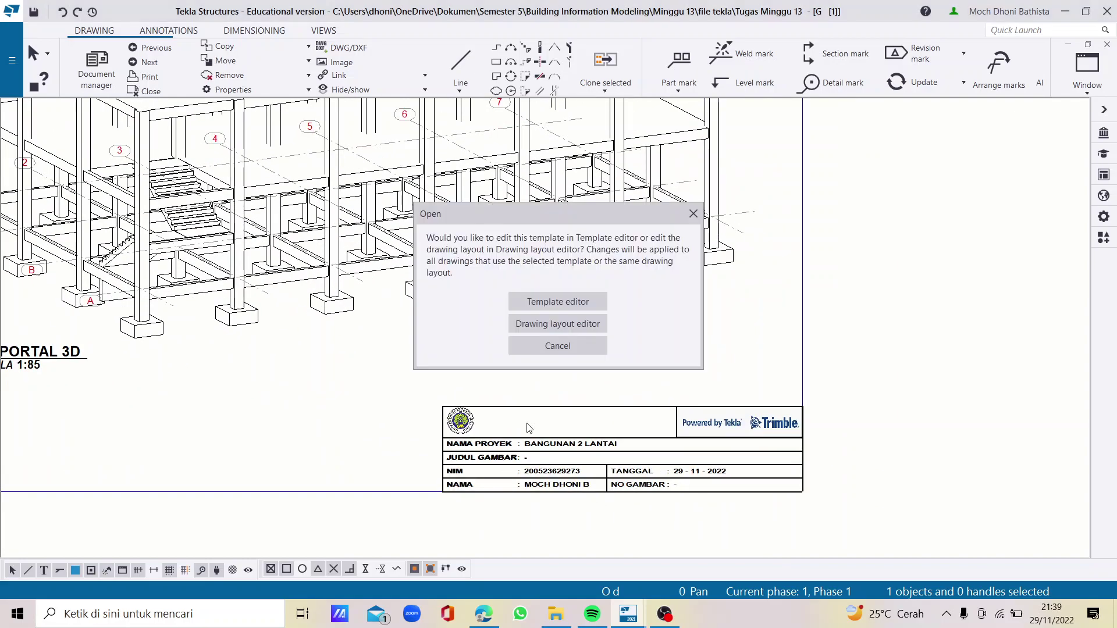
In the Template editor, enter TAMPAK PORTAL 3D as the JUDUL GAMBAR value
left_click(565, 301)
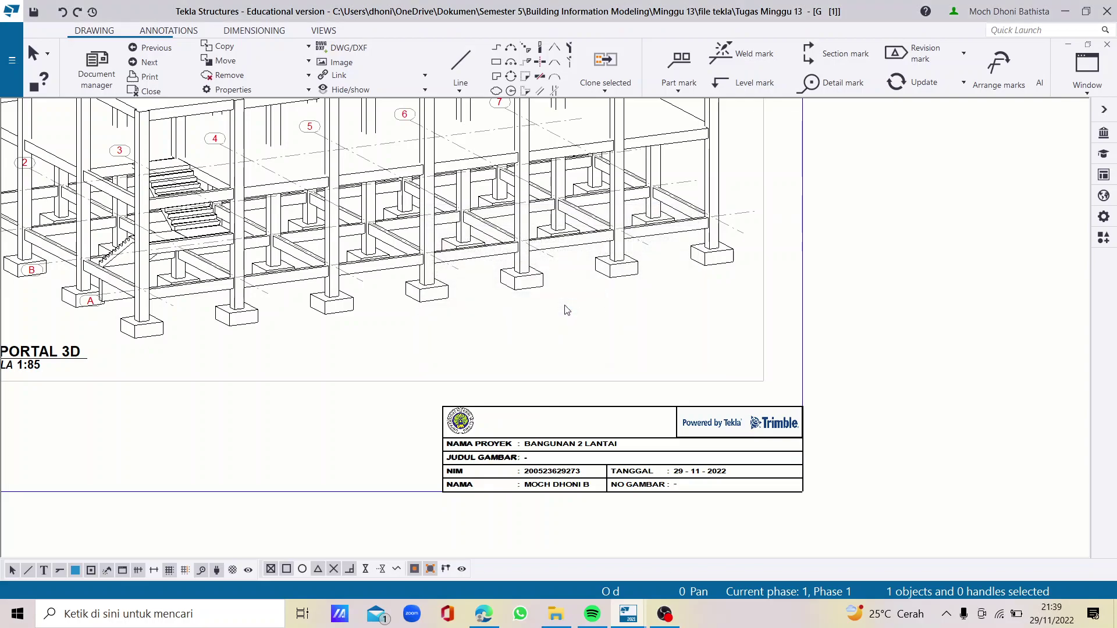
double_click(532, 334)
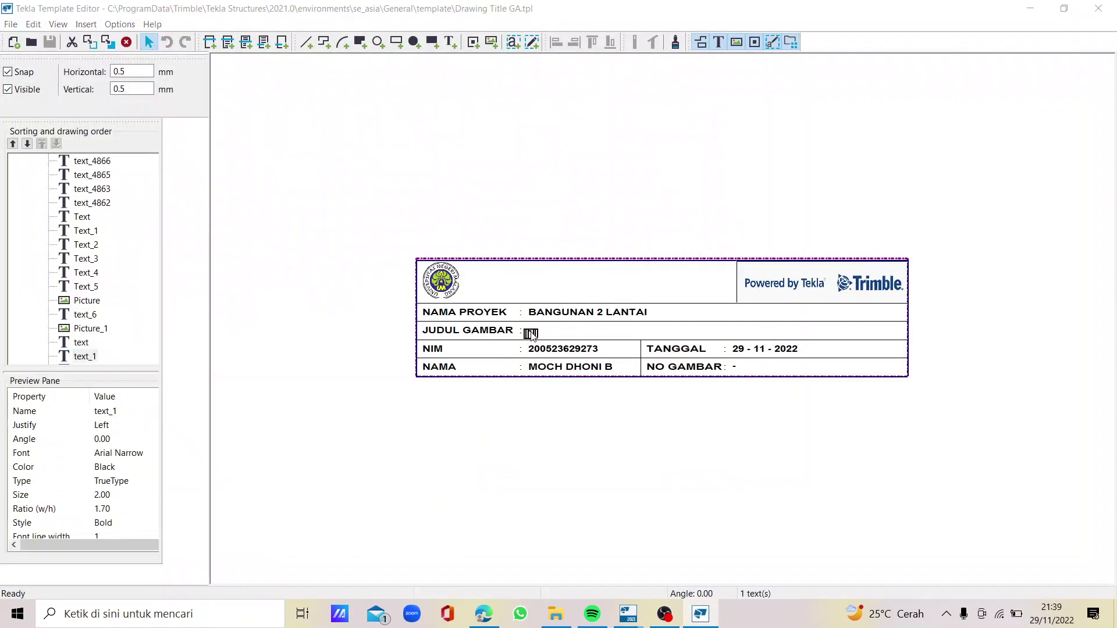
type("T")
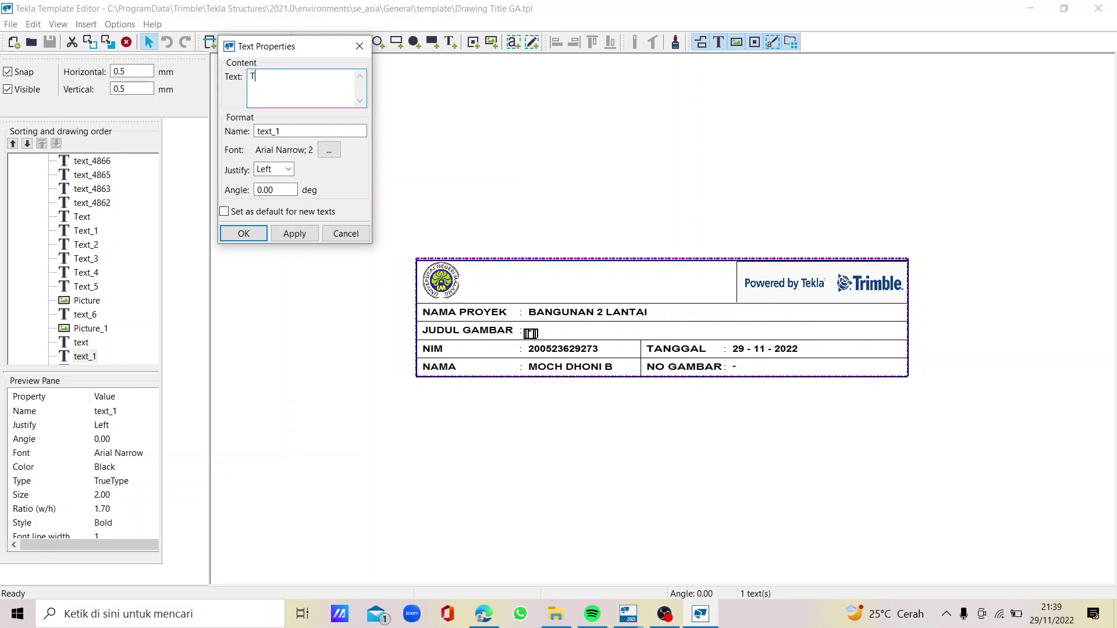
type("AMPAK PORTAL 3D")
left_click(288, 235)
left_click(256, 237)
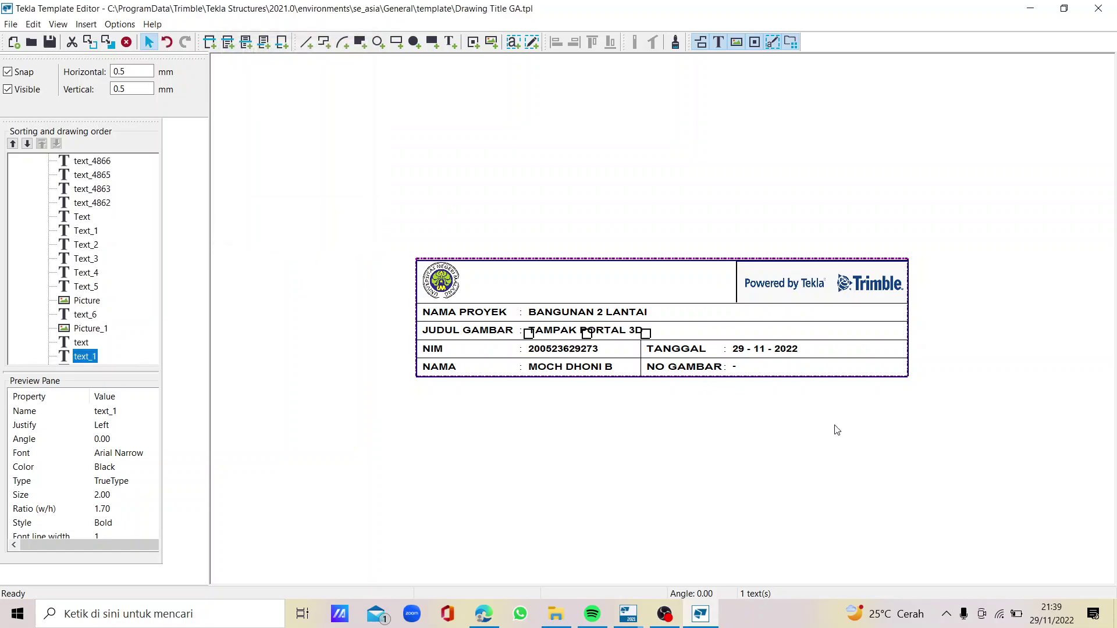
Add the text '1' after NO GAMBAR as the drawing number
left_click(737, 367)
type("1")
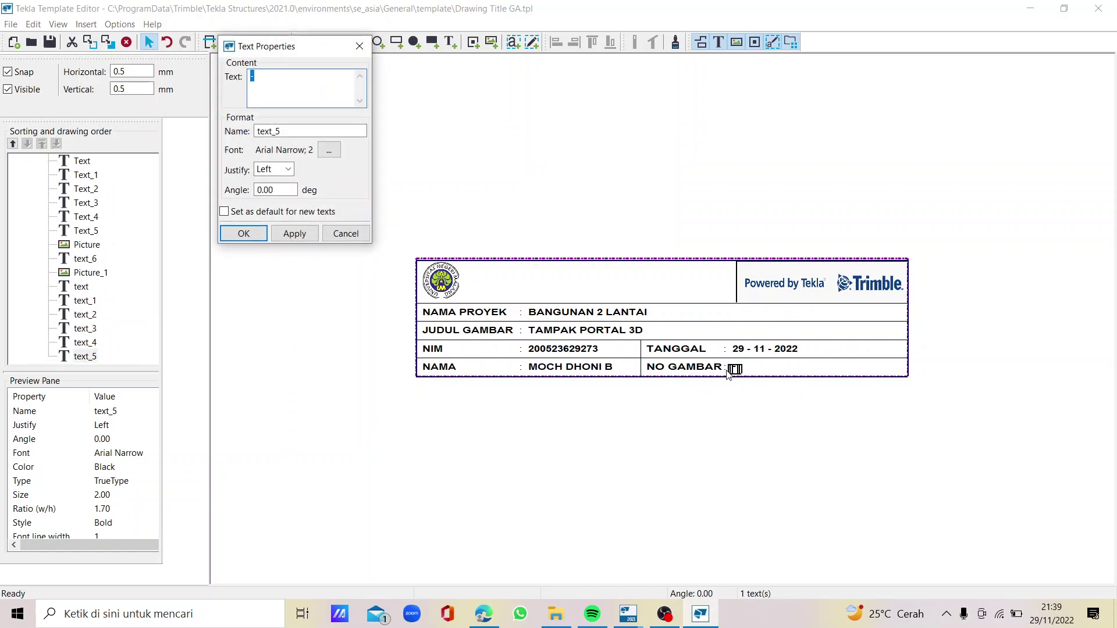
left_click(295, 237)
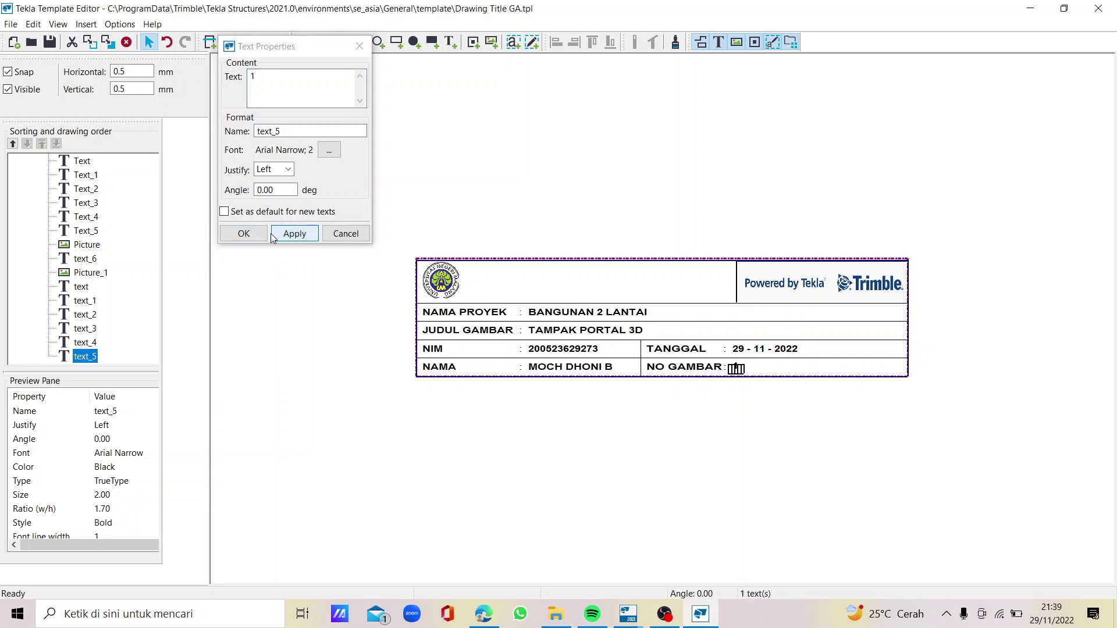
left_click(246, 234)
Save the template, close the Template Editor and refresh the drawing's title block from it
left_click(51, 46)
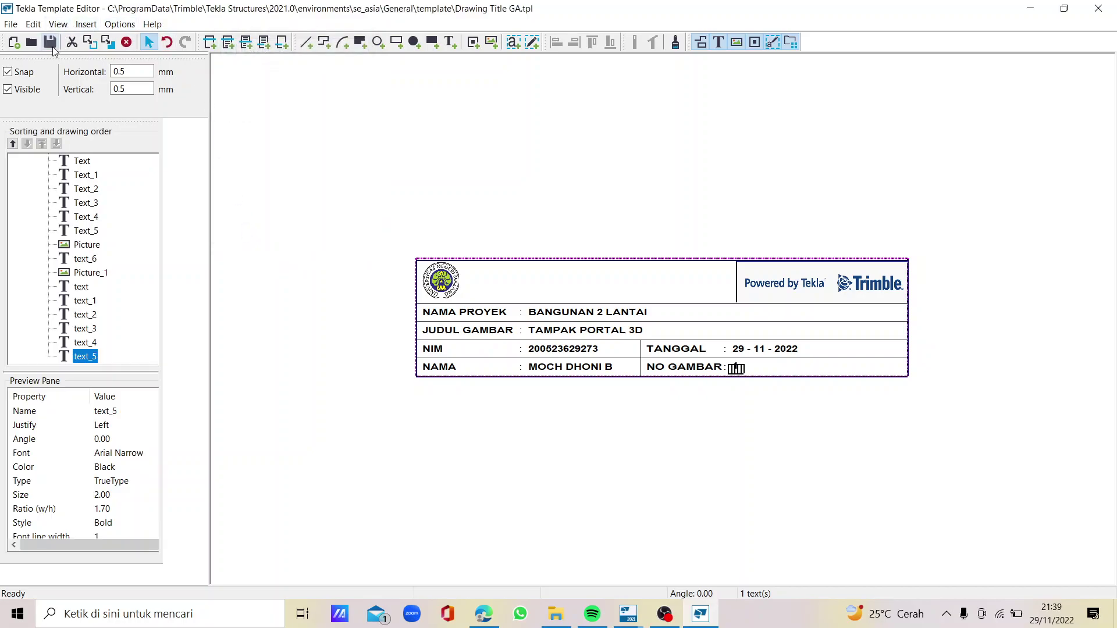
left_click(1099, 8)
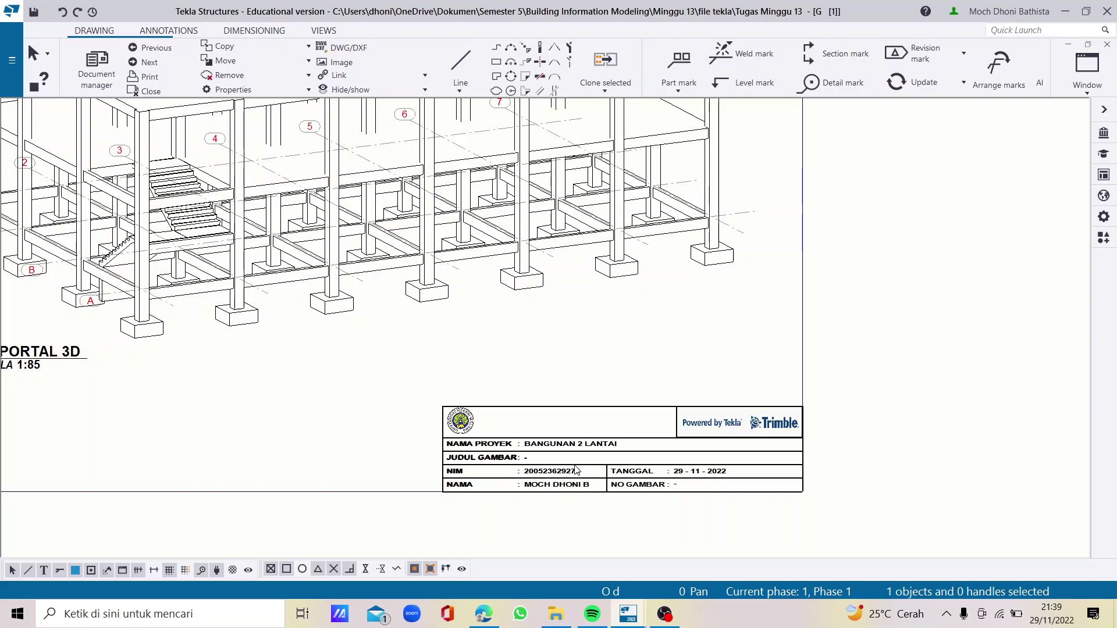
right_click(576, 470)
left_click(640, 529)
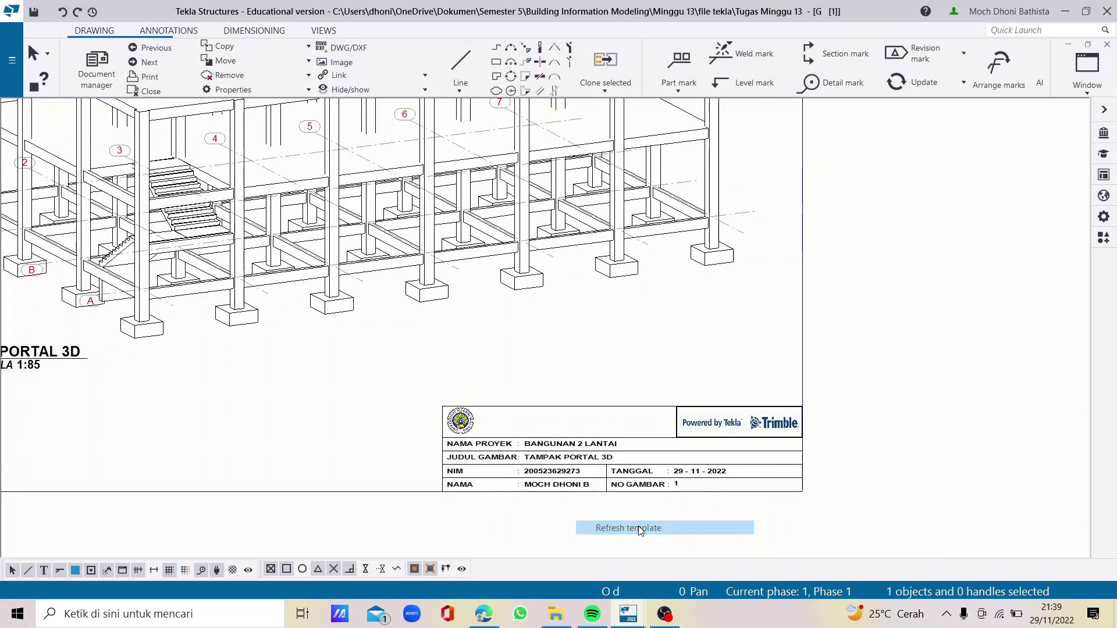
scroll(716, 367, "down", 4)
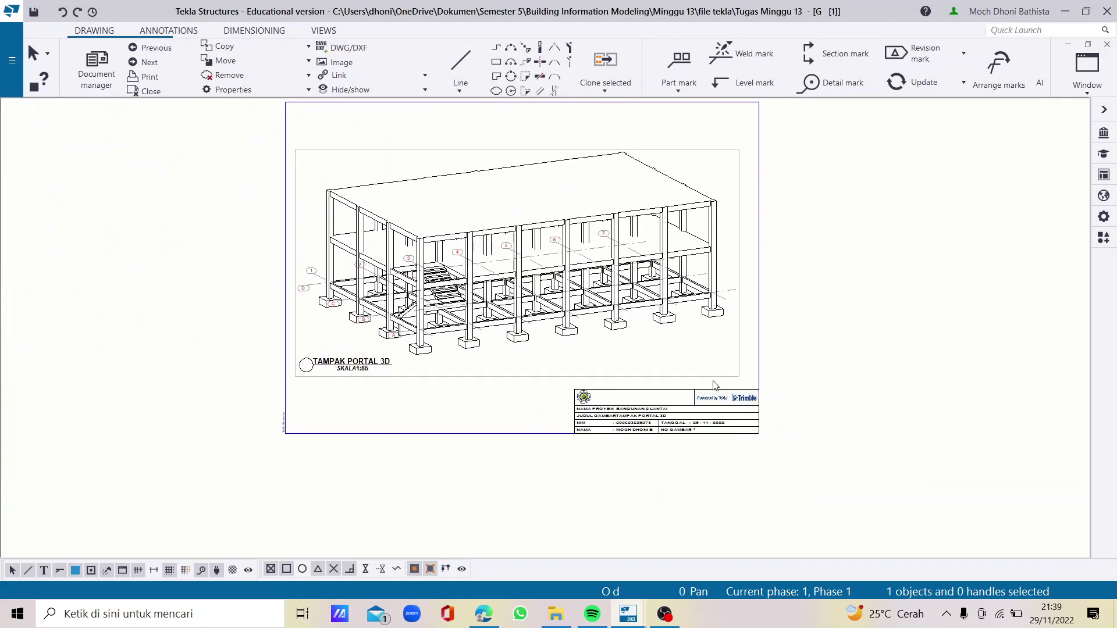
scroll(715, 385, "down", 1)
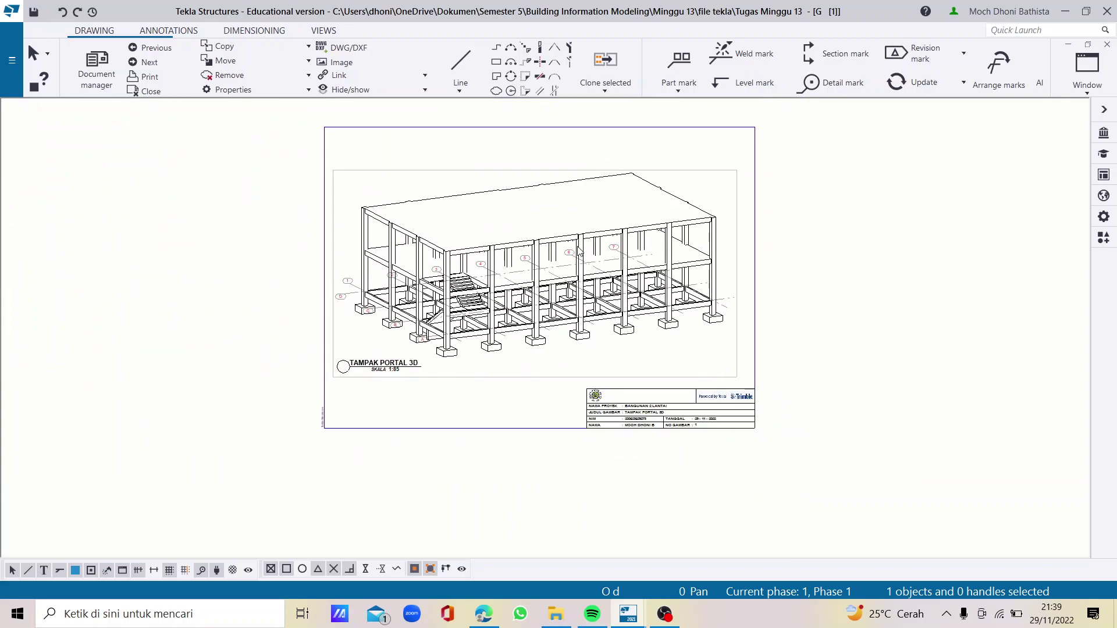
scroll(495, 333, "up", 1)
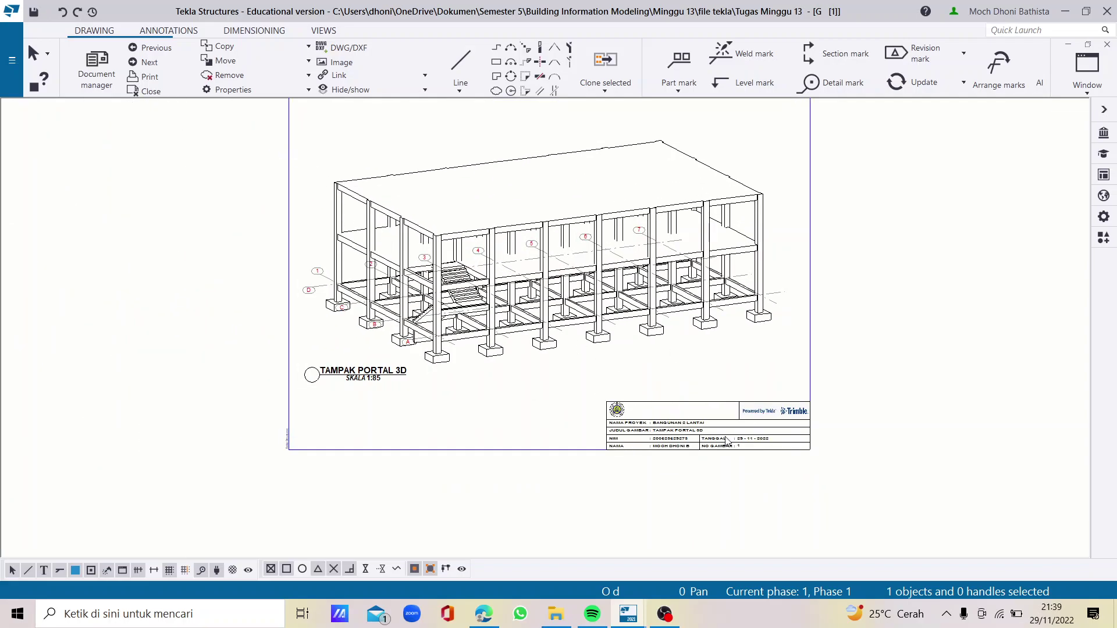
scroll(727, 441, "up", 1)
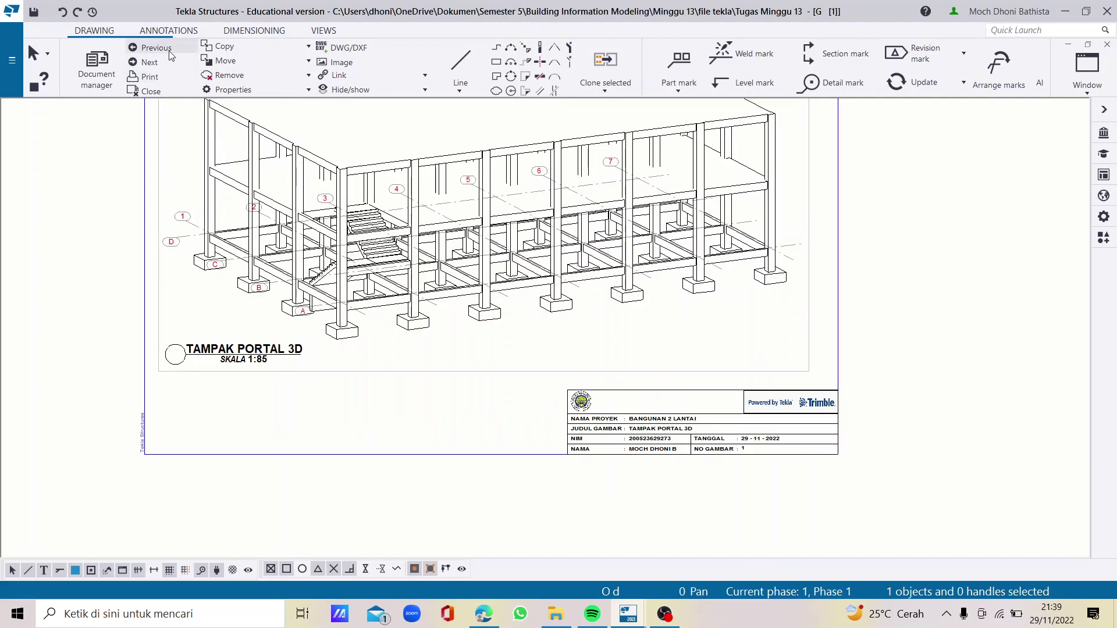
Keep the portal drawing's changes, view Grid 1 maximized, then return to TAMPAK PORTAL 3D
left_click(160, 65)
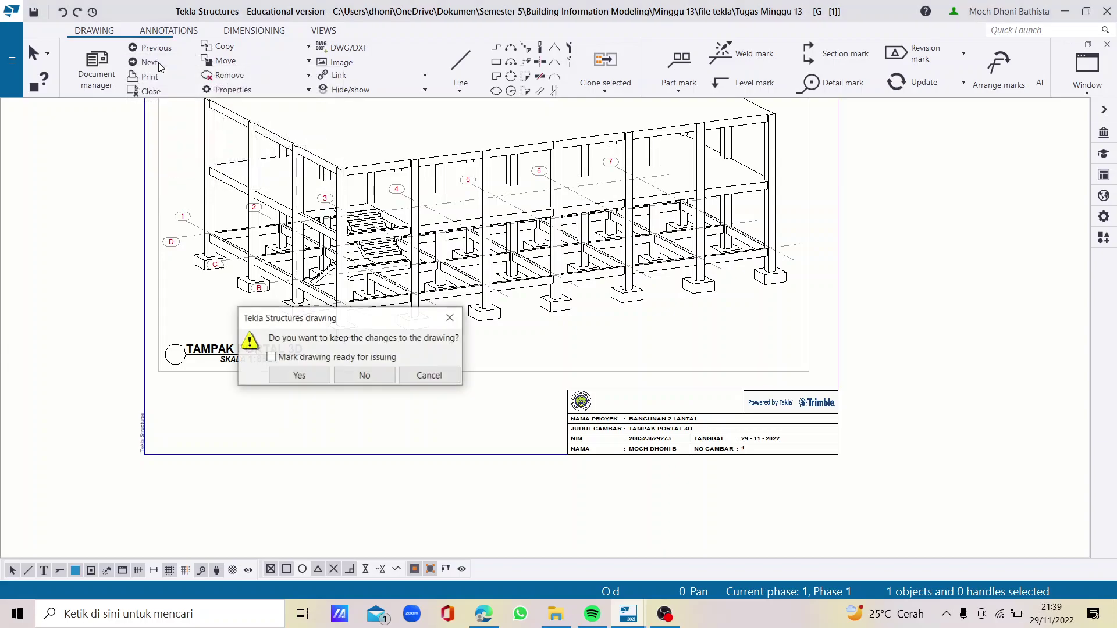
left_click(305, 377)
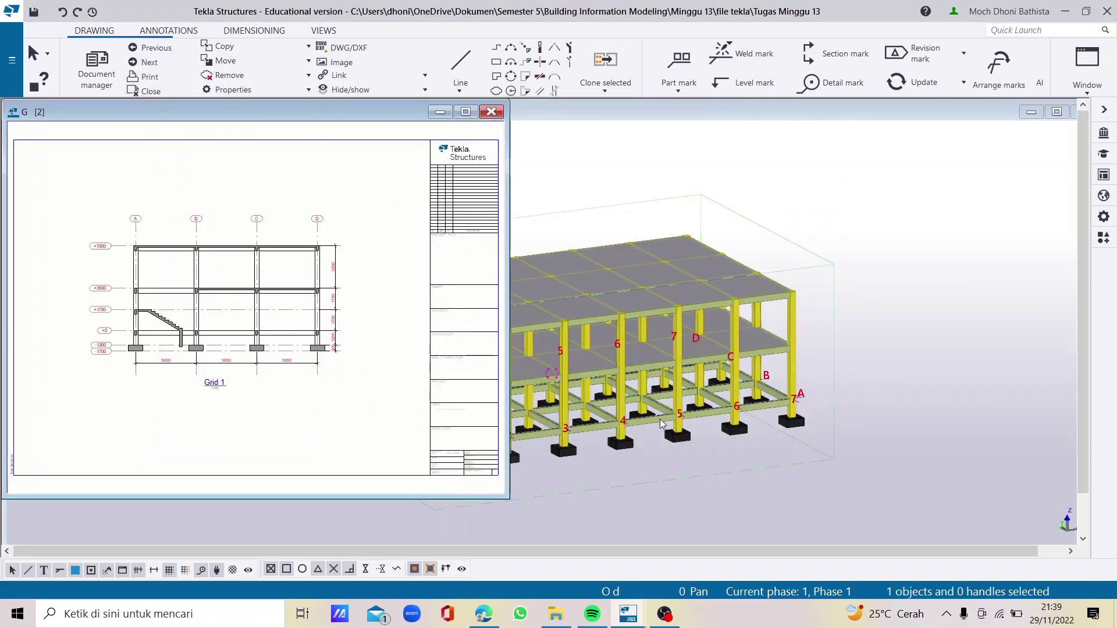
left_click(466, 112)
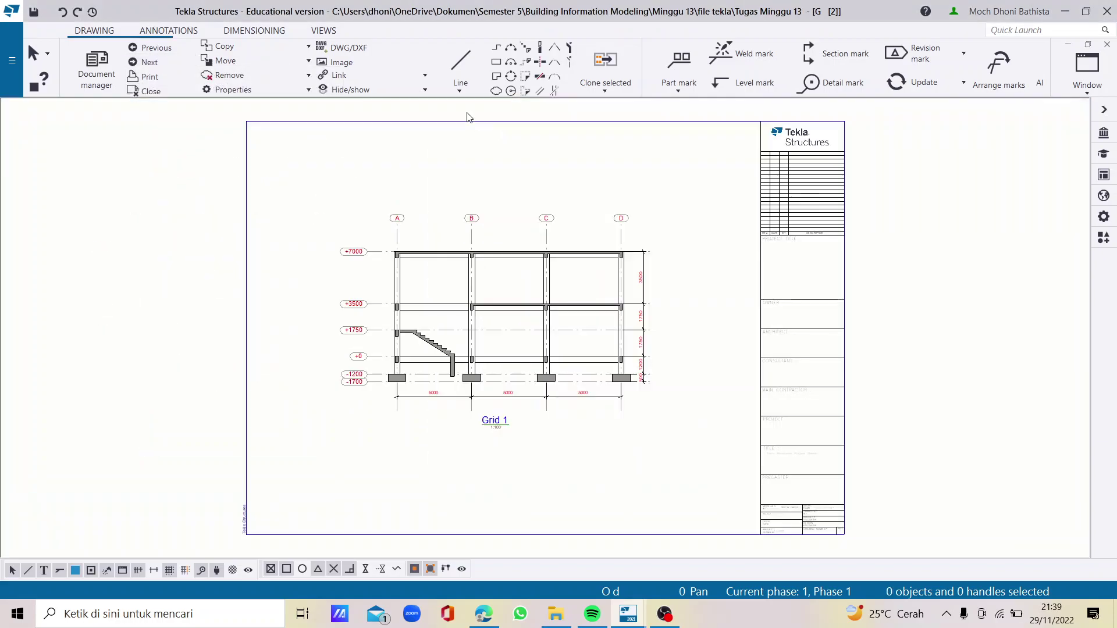
left_click(156, 47)
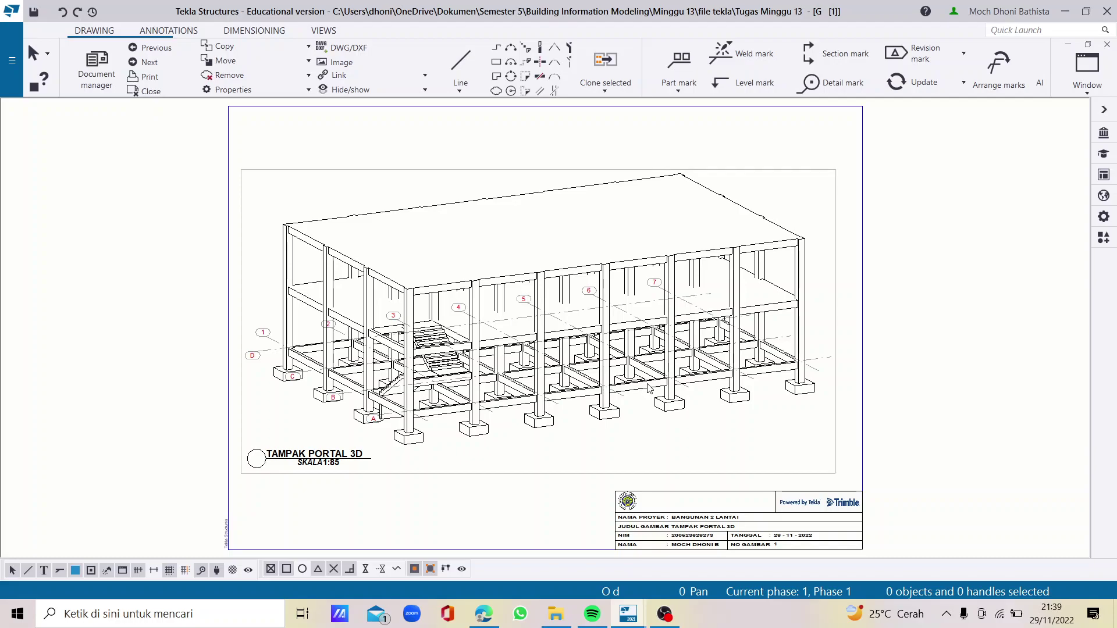
scroll(734, 478, "down", 3)
scroll(690, 512, "up", 2)
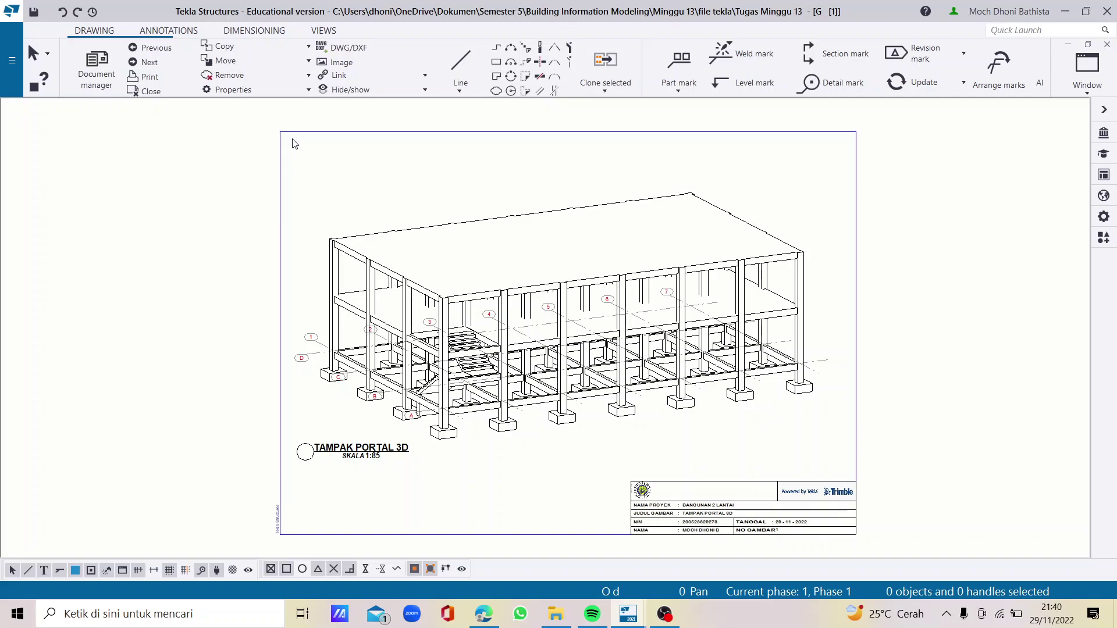
Print the drawing to the PDF file GAMBAR 3D in the Pictures folder
left_click(167, 78)
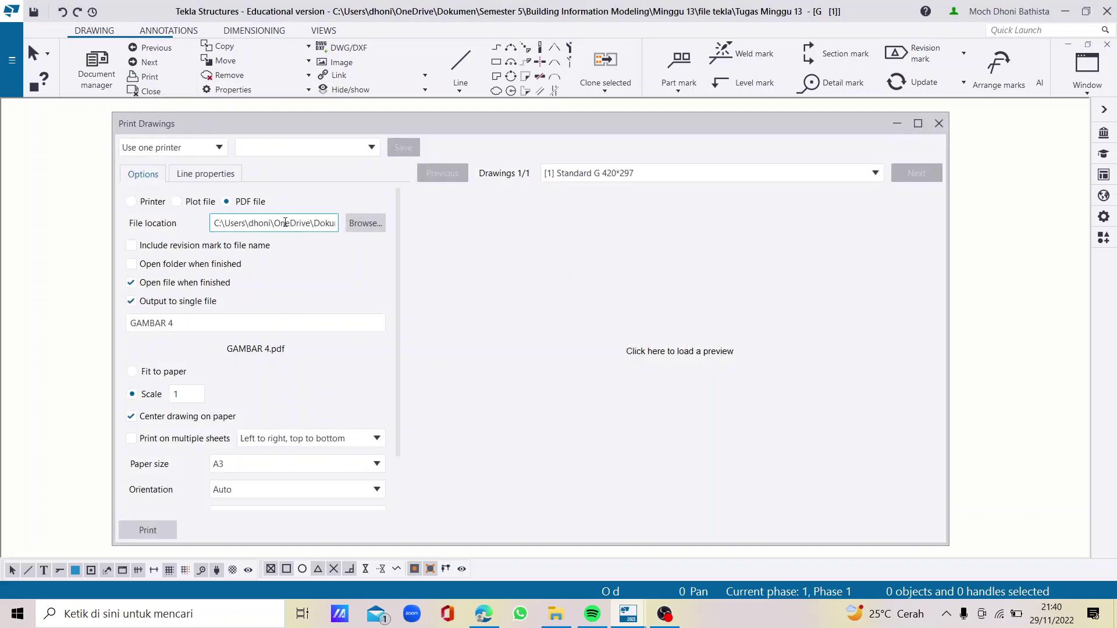
left_click(365, 224)
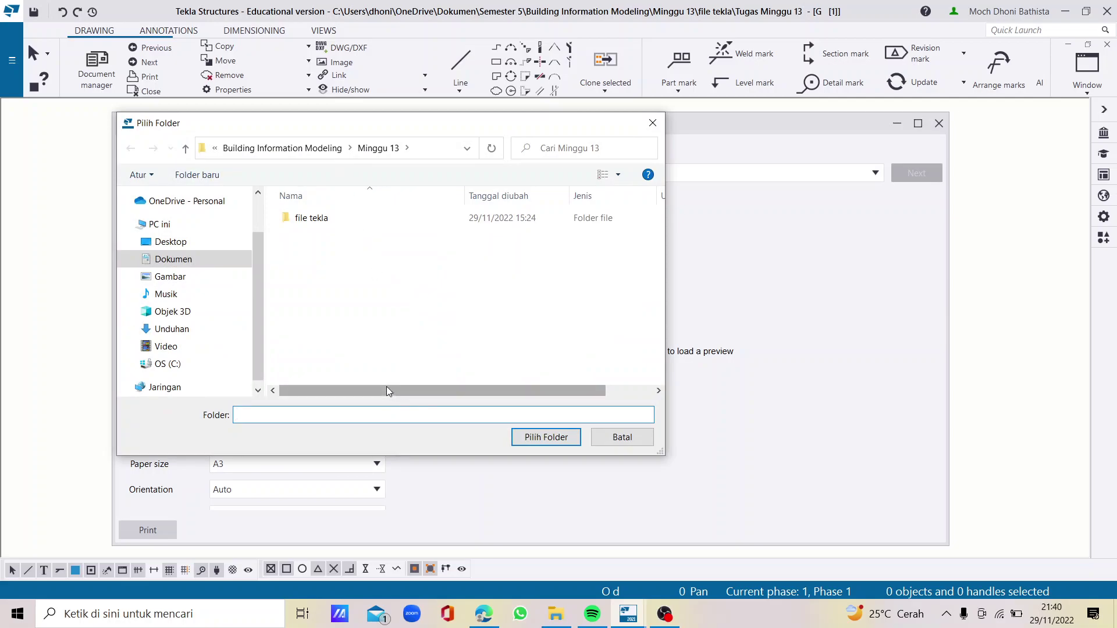
left_click(301, 149)
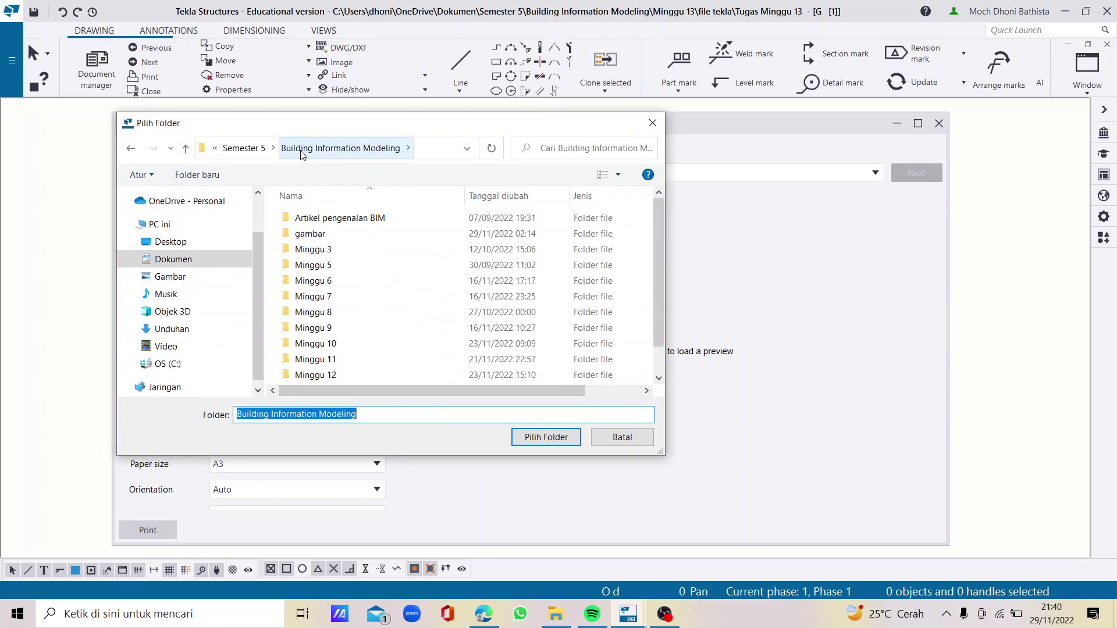
scroll(335, 278, "down", 1)
double_click(337, 375)
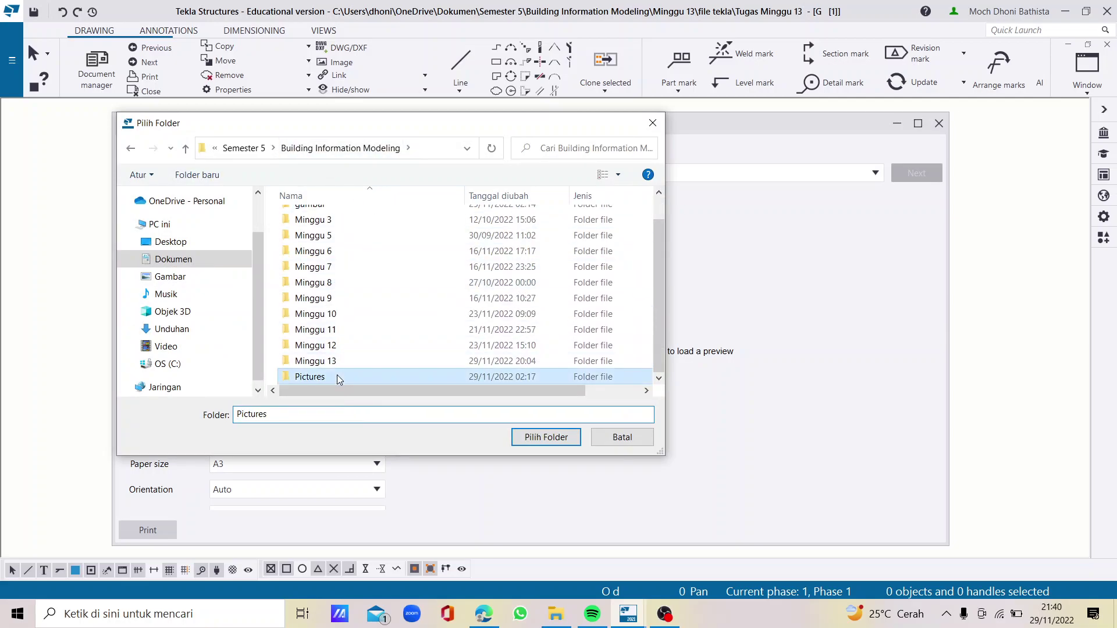
left_click_drag(314, 414, 235, 413)
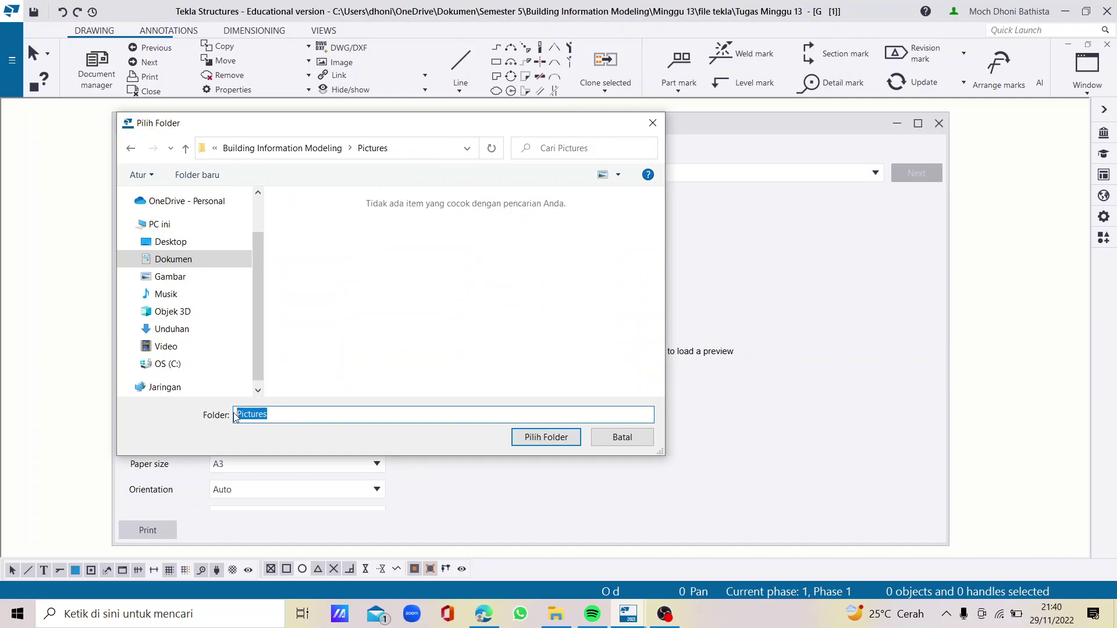
left_click(536, 445)
left_click_drag(236, 324, 114, 321)
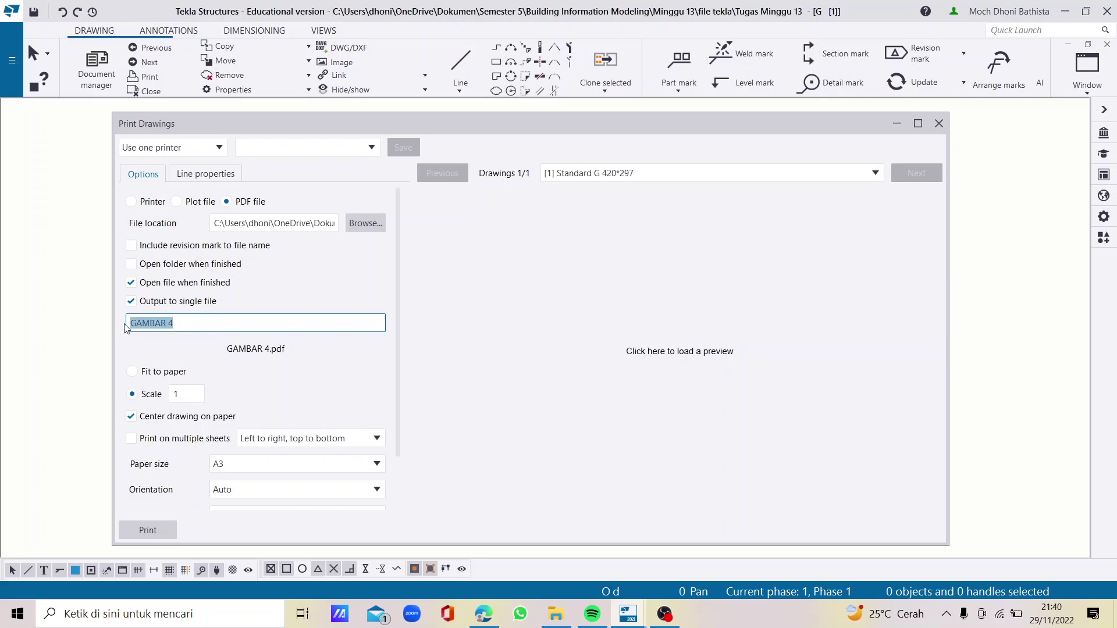
type("GAMBAR 3D")
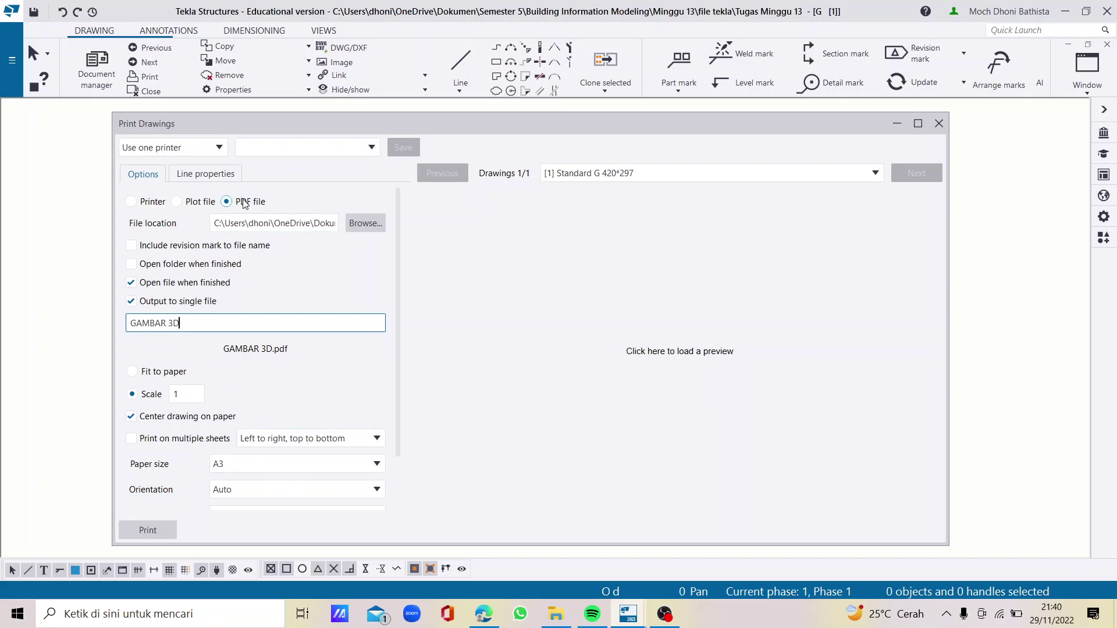
left_click(152, 532)
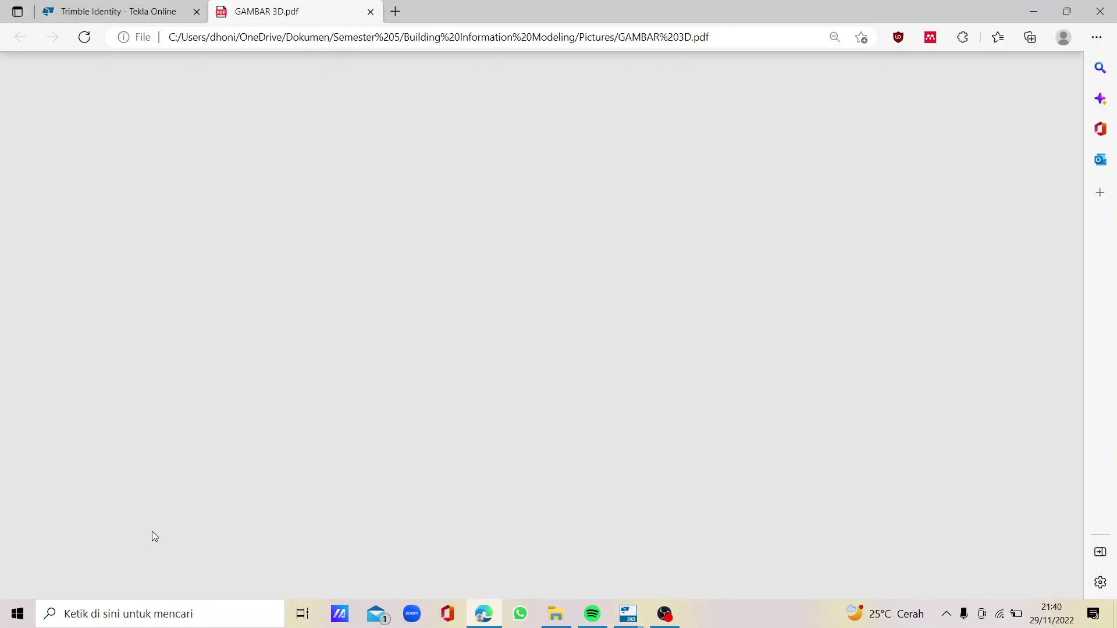
Scroll through GAMBAR 3D.pdf in Edge to check the drawing and title block
scroll(524, 378, "down", 3)
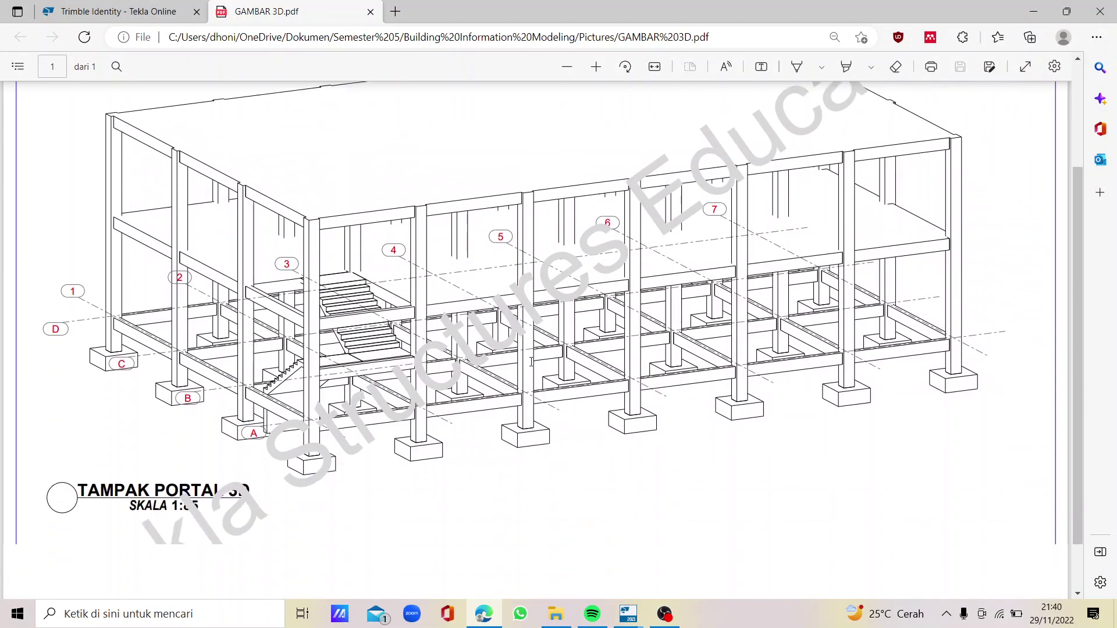
scroll(522, 384, "up", 2)
scroll(522, 384, "up", 1)
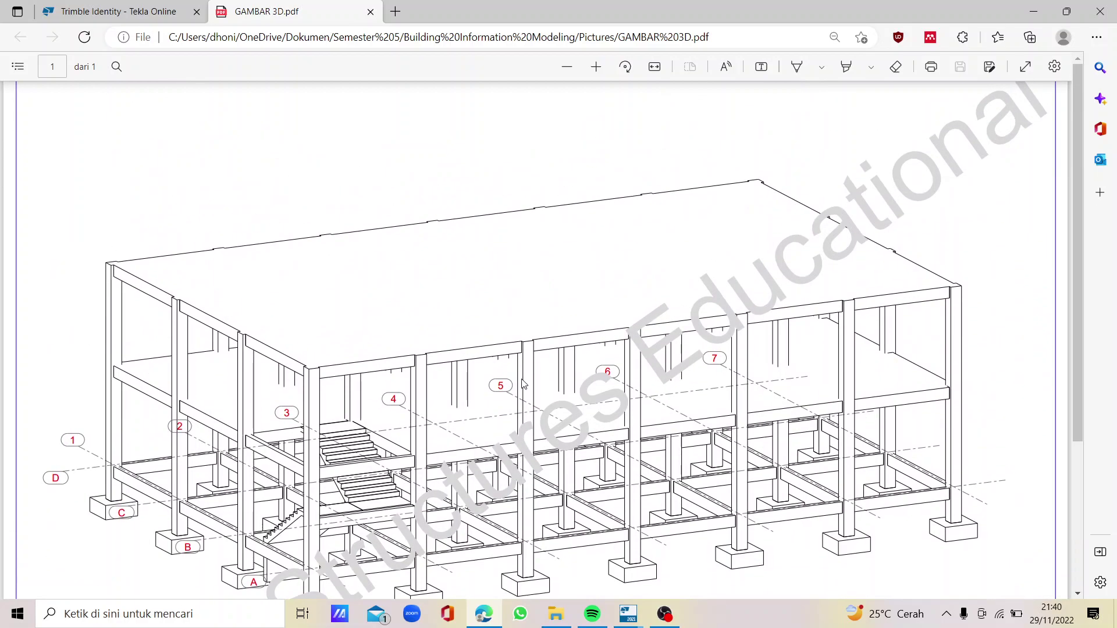
scroll(523, 383, "down", 3)
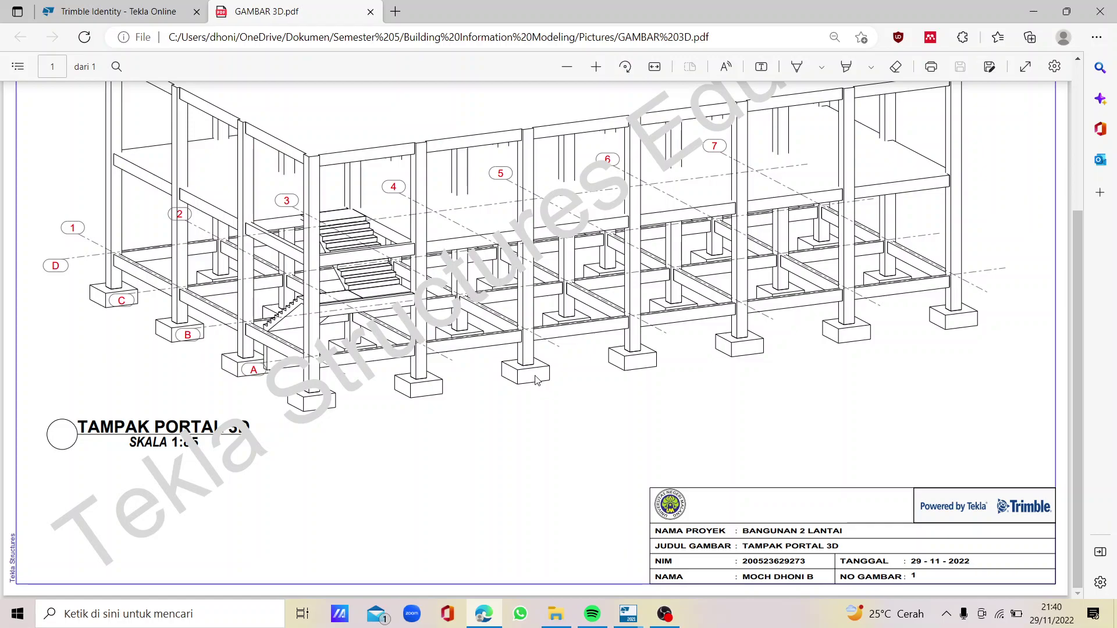
Switch back to Tekla, close Print Drawings and bring the drawing window forward
left_click(665, 614)
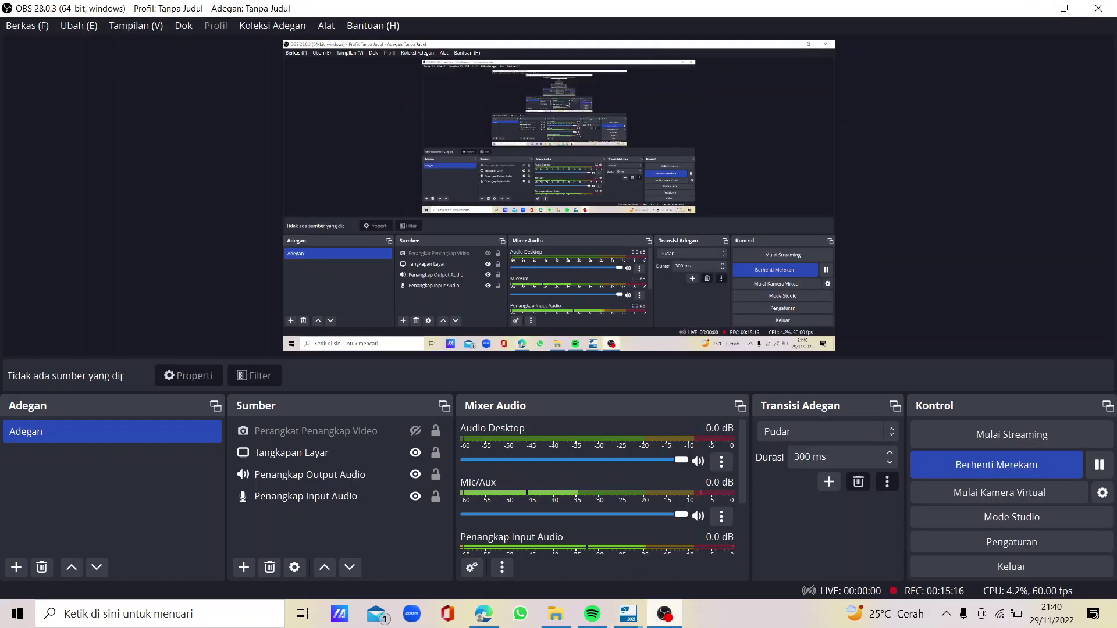
mouse_move(629, 614)
left_click(755, 536)
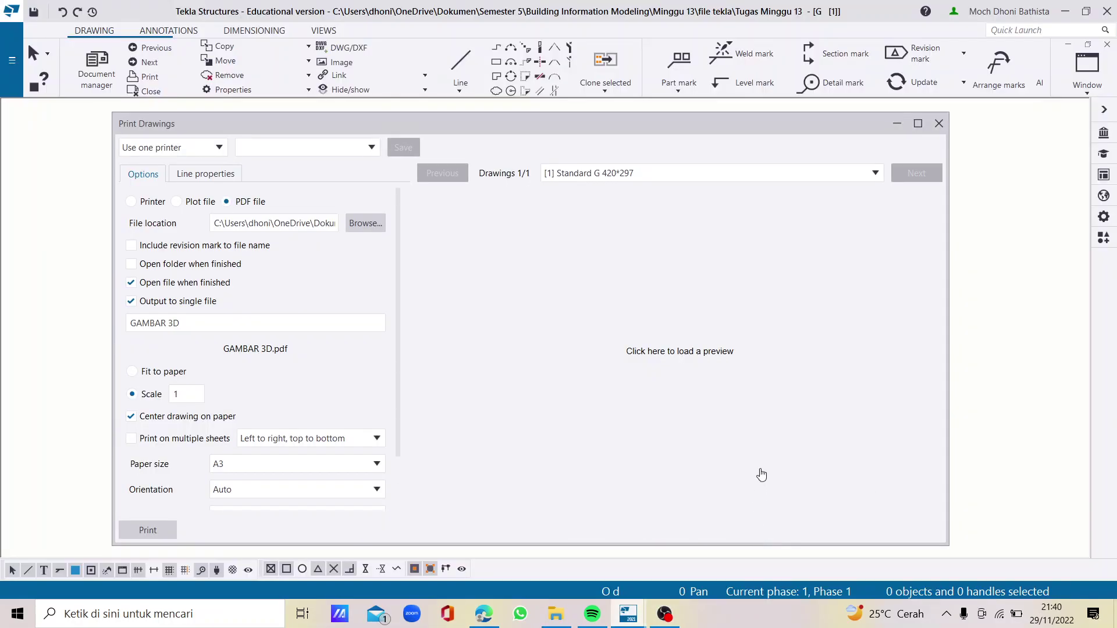
left_click(940, 121)
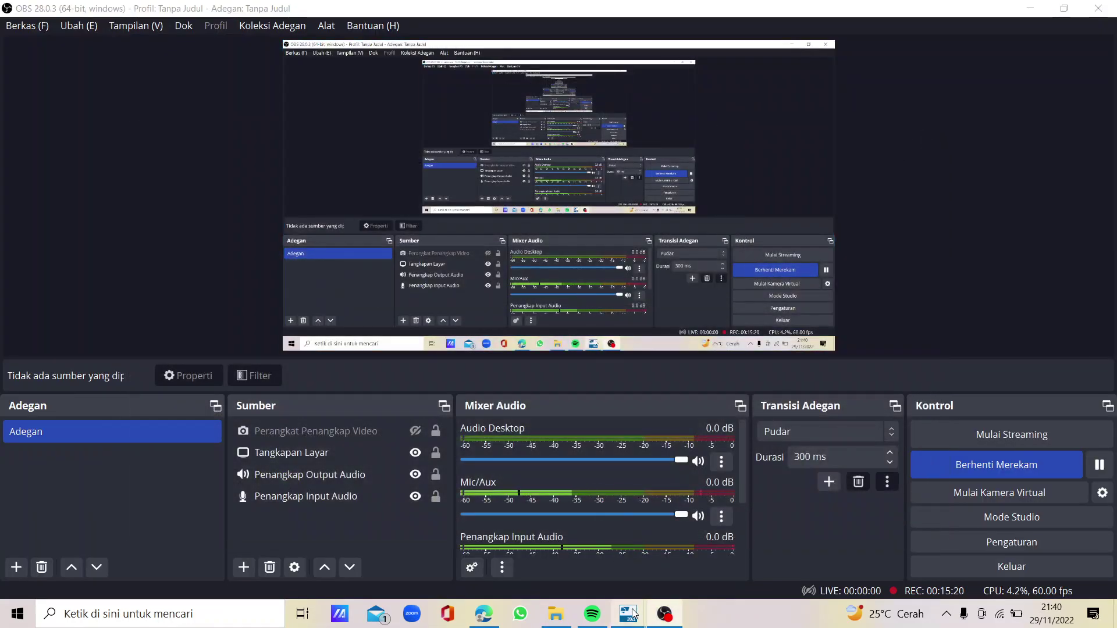
mouse_move(634, 614)
left_click(533, 539)
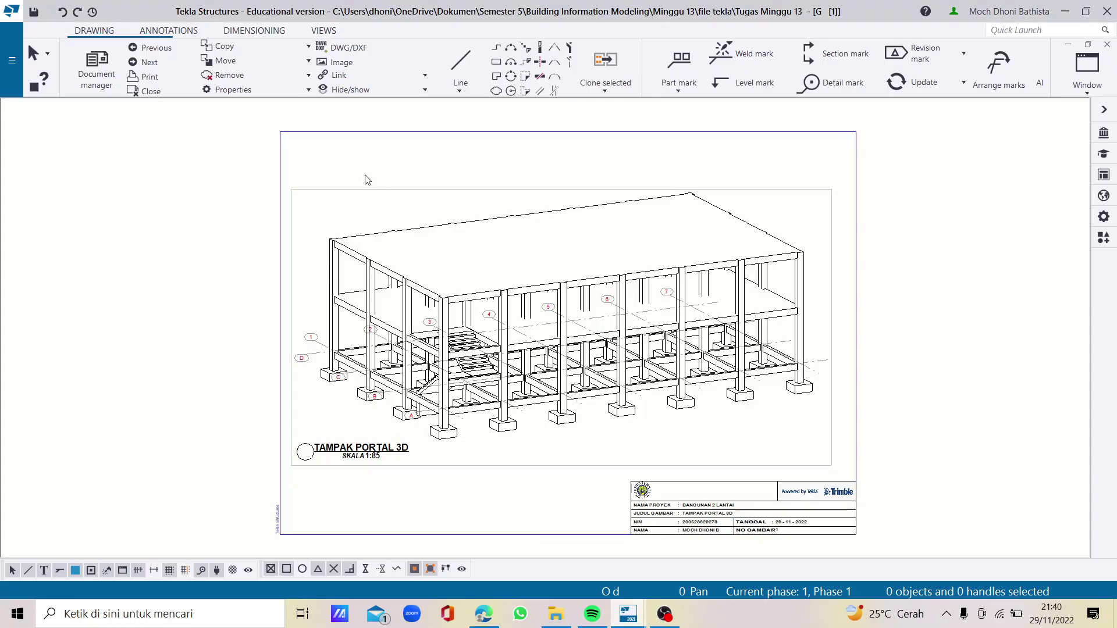
Open the Grid 1 drawing, switch its layout to Tutorial LAYOUT in the layout editor, and save
left_click(148, 62)
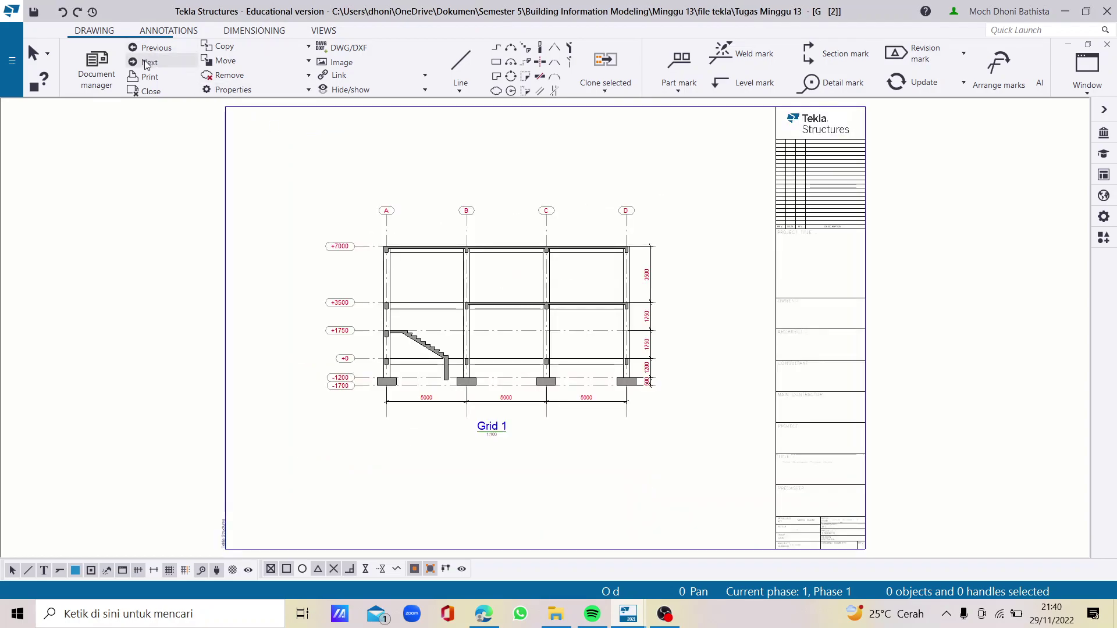
double_click(812, 234)
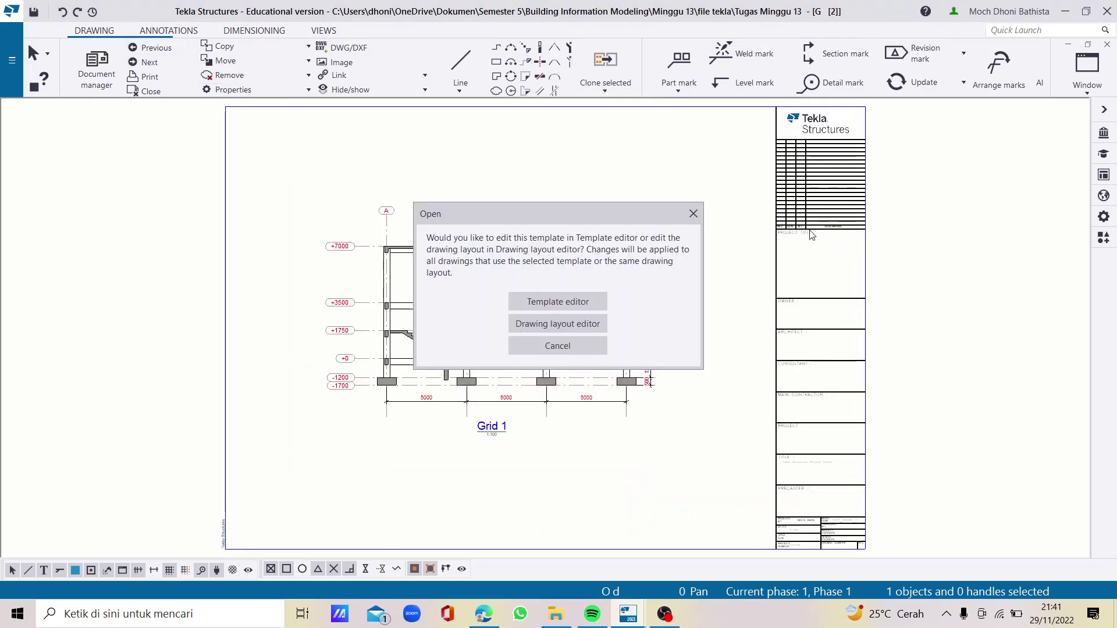
left_click(577, 324)
left_click(925, 182)
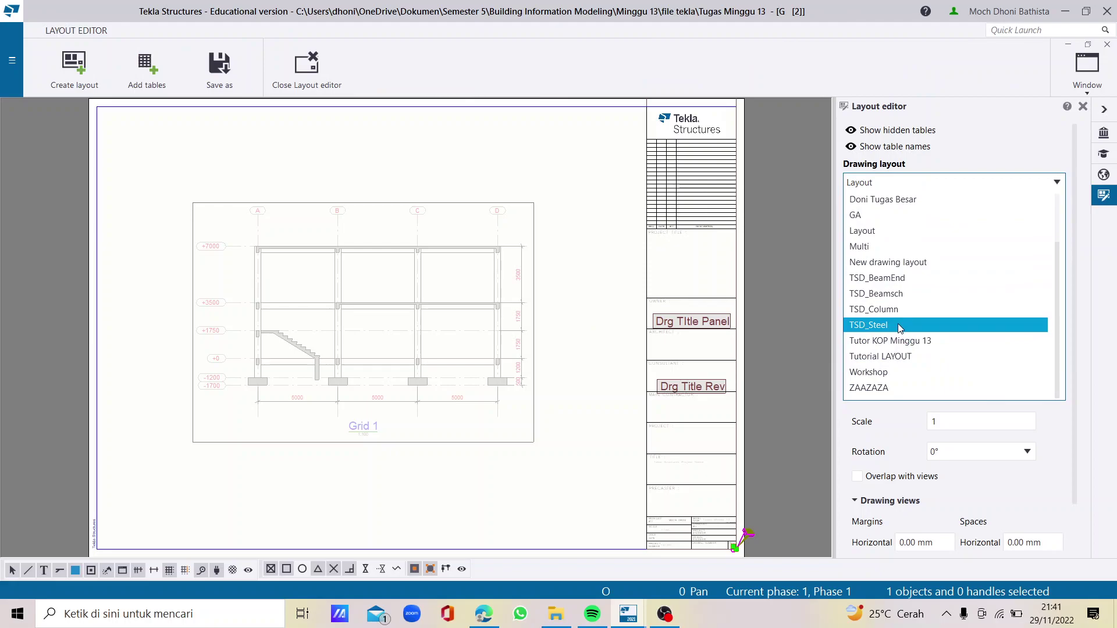
left_click(896, 356)
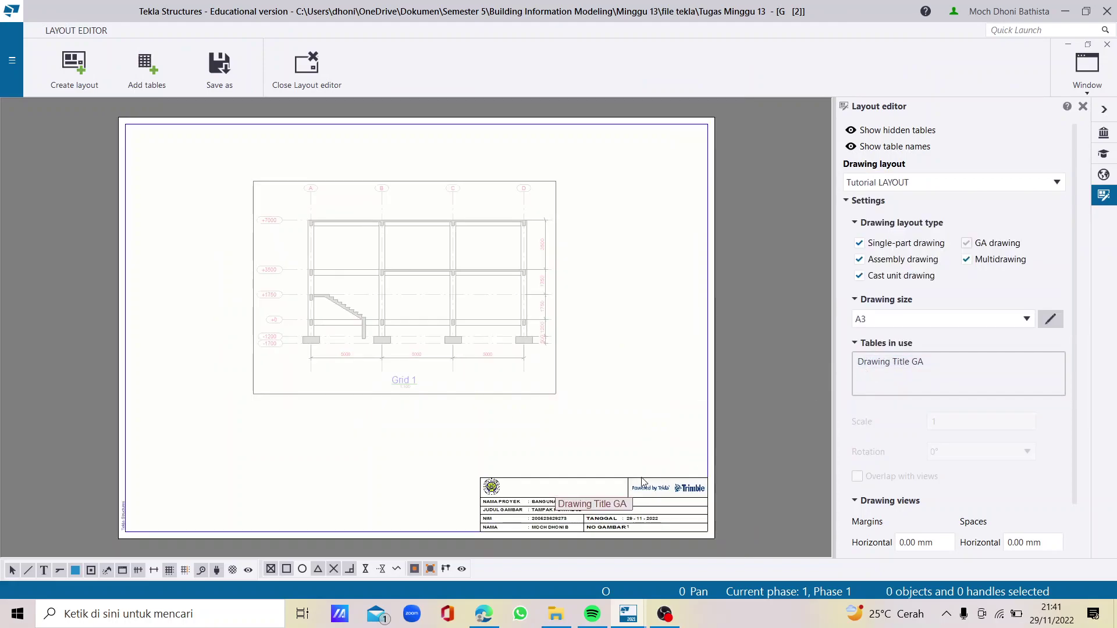
left_click(326, 69)
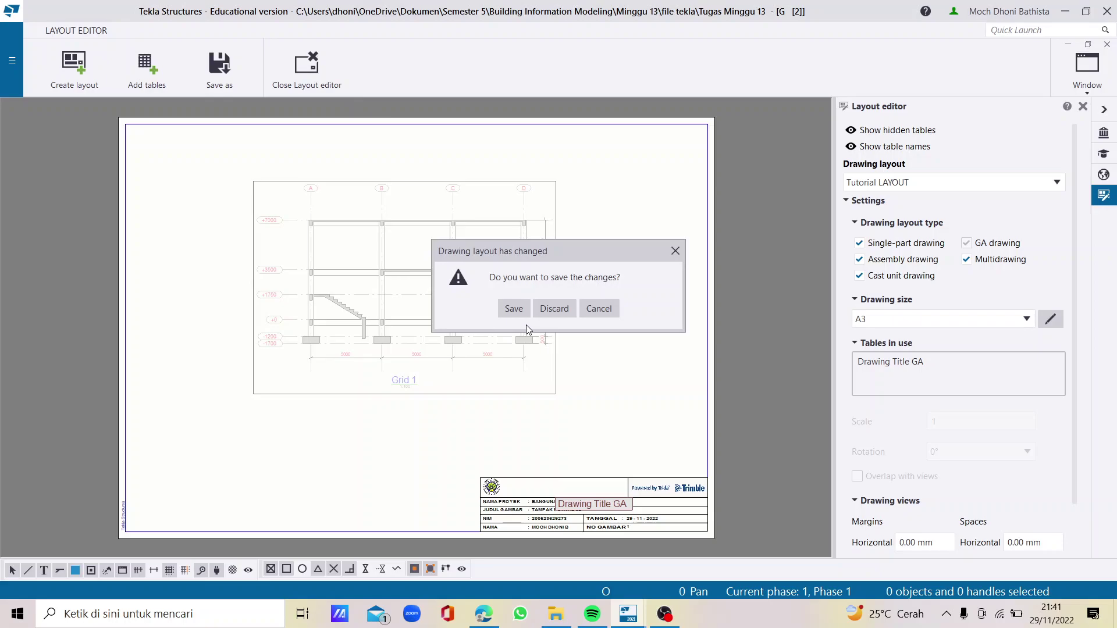
left_click(513, 310)
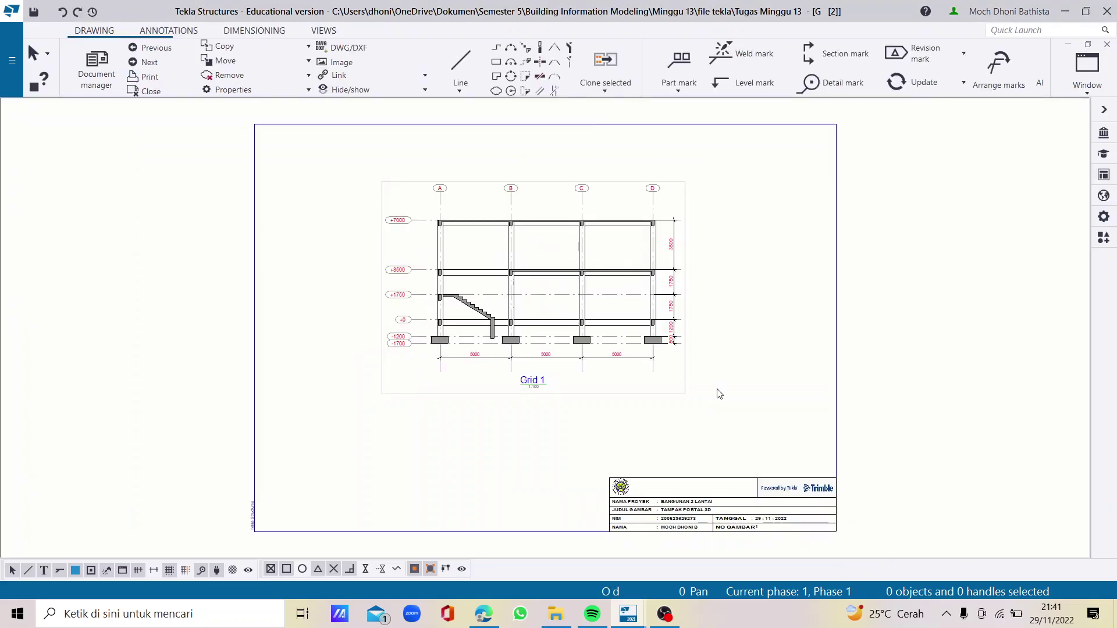
Set the Grid 1 view scale to 1:60
double_click(613, 388)
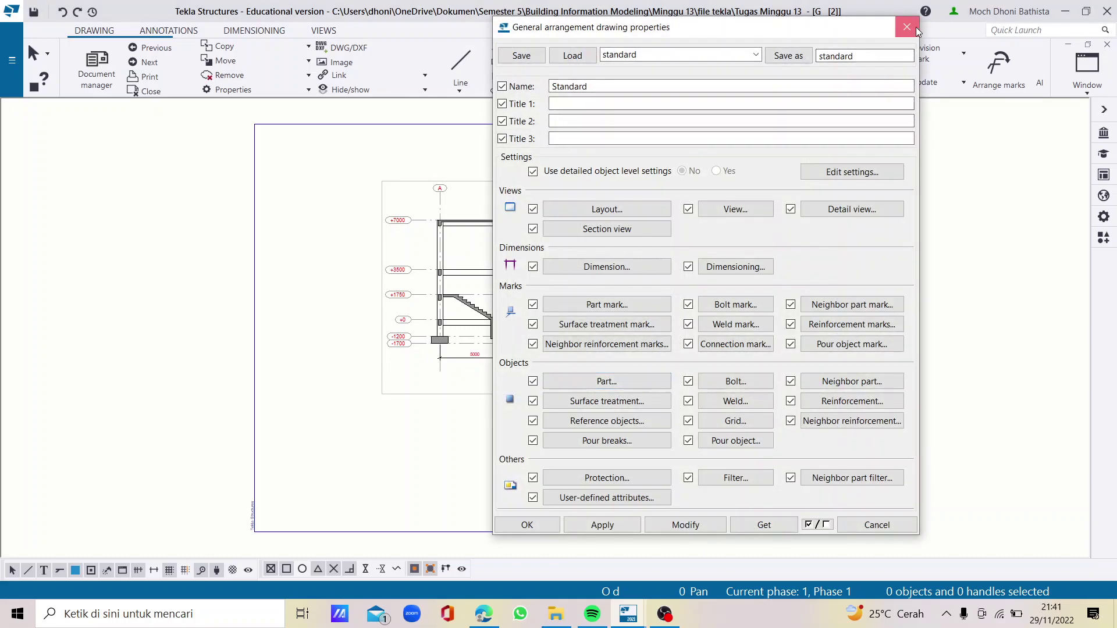
left_click(907, 27)
left_click(682, 306)
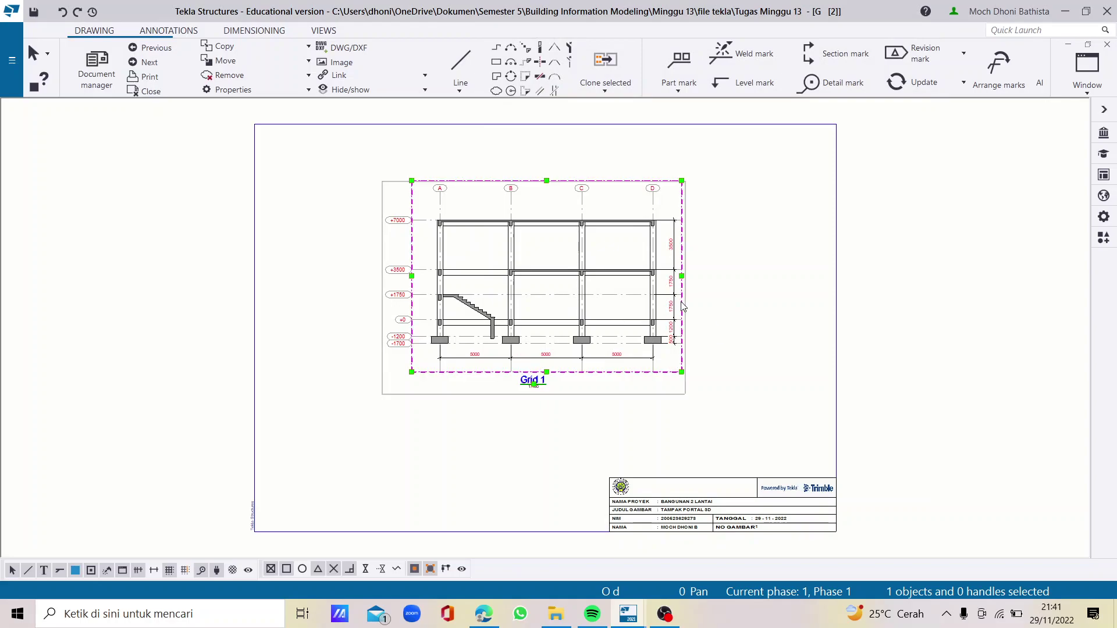
scroll(684, 308, "up", 2)
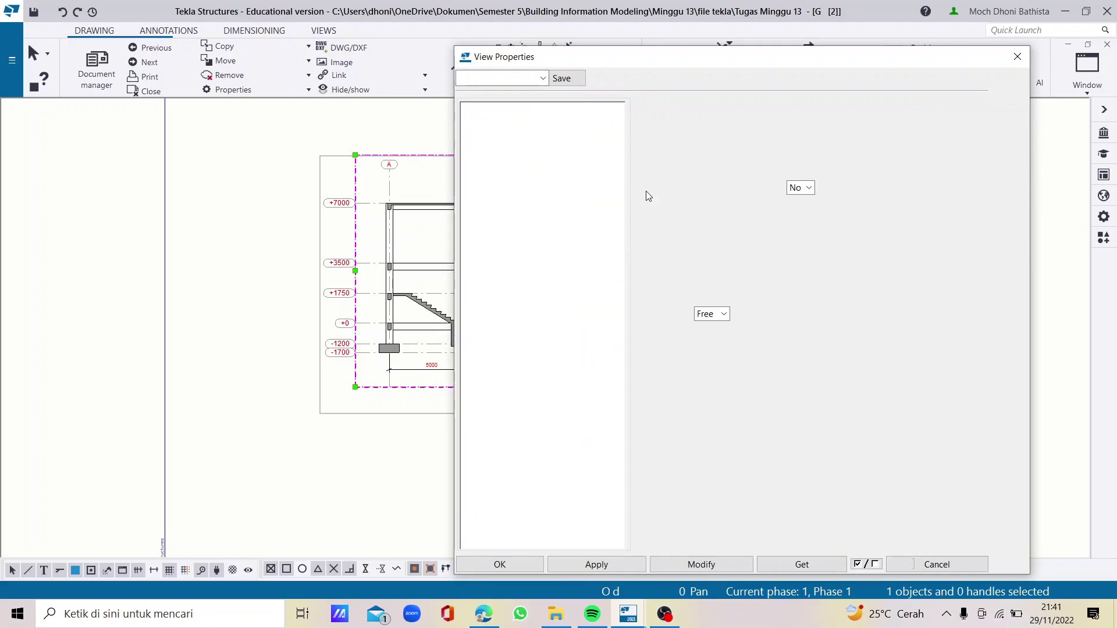
left_click_drag(640, 68, 756, 80)
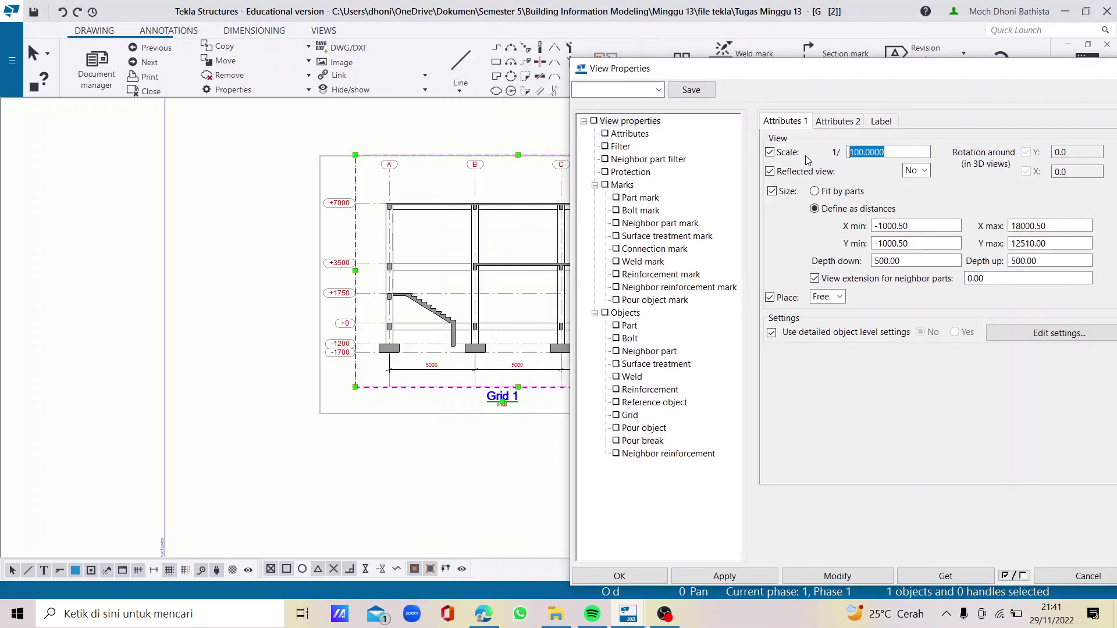
type("60")
Remove View name from label line A1 and add a custom text element instead
left_click(894, 122)
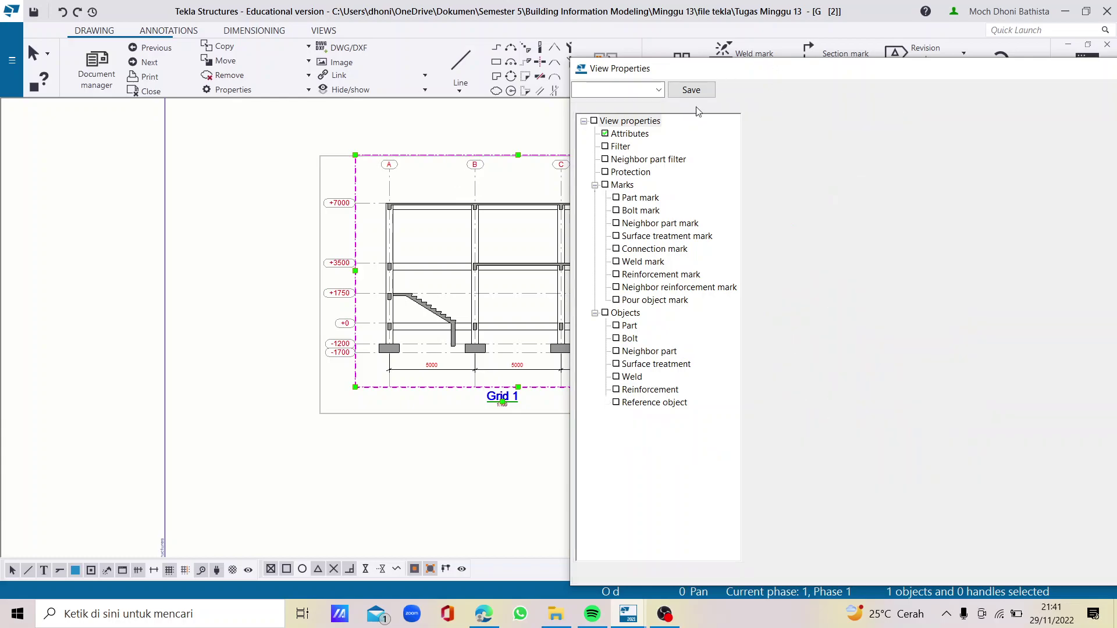
left_click_drag(729, 70, 576, 76)
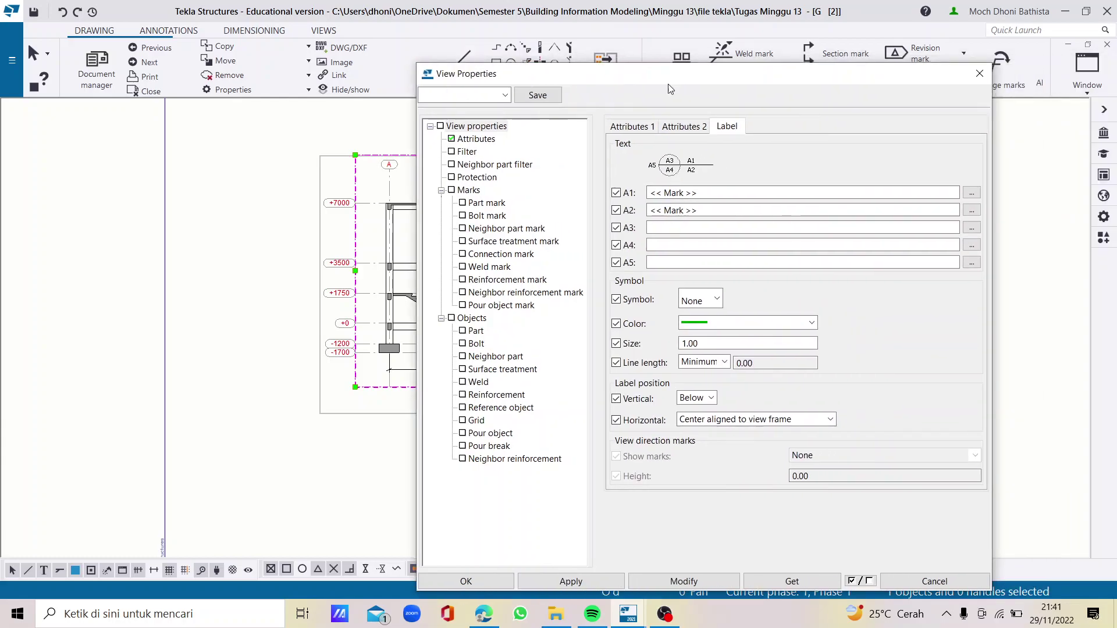
left_click(971, 192)
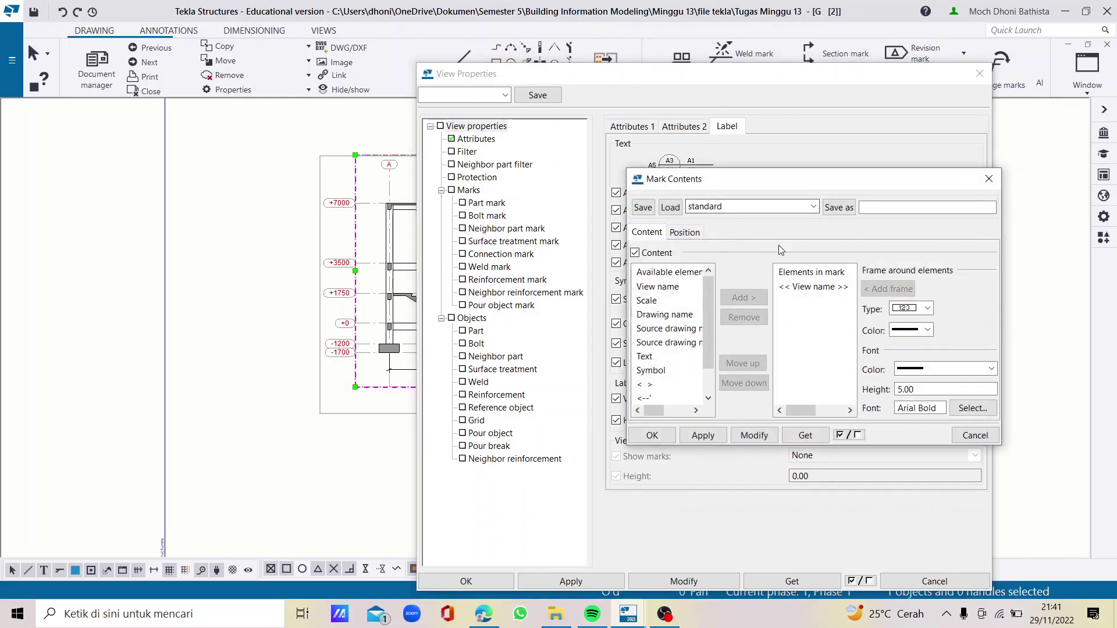
left_click(803, 286)
left_click(752, 318)
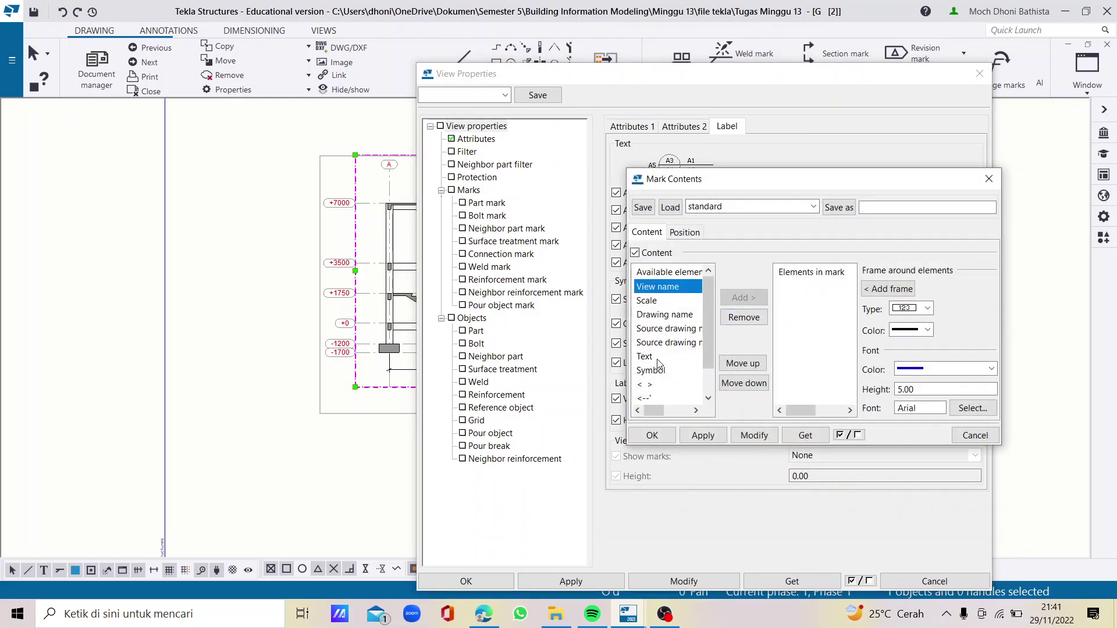
left_click(657, 359)
left_click(741, 298)
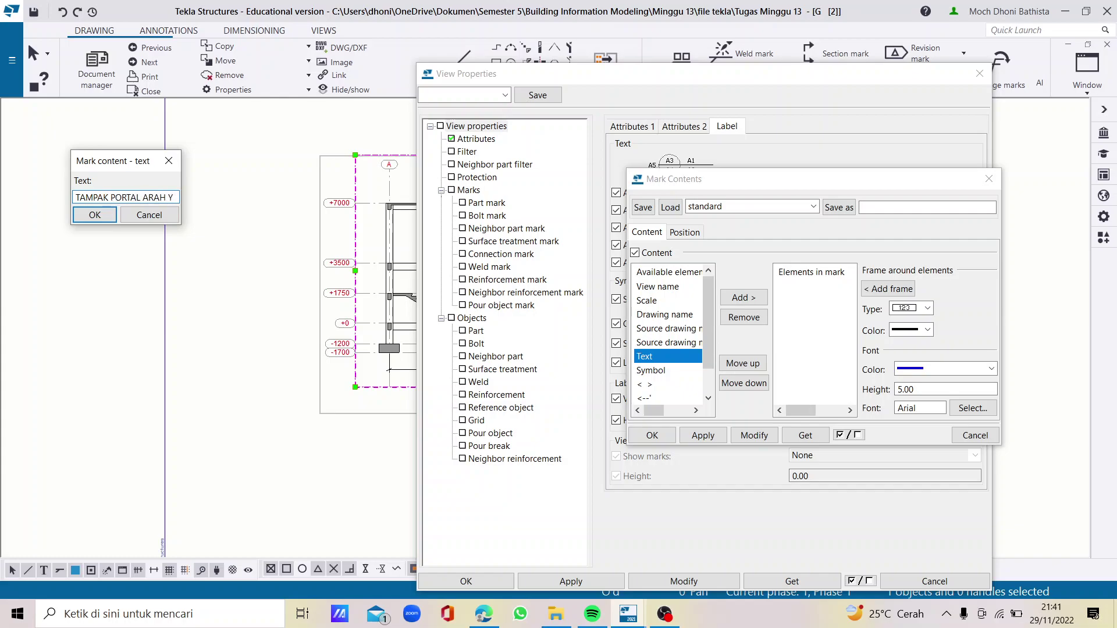
Add the 'TAMPAK PORTAL ARAH Y' text to the label mark and set its font to Arial Bold
left_click(95, 216)
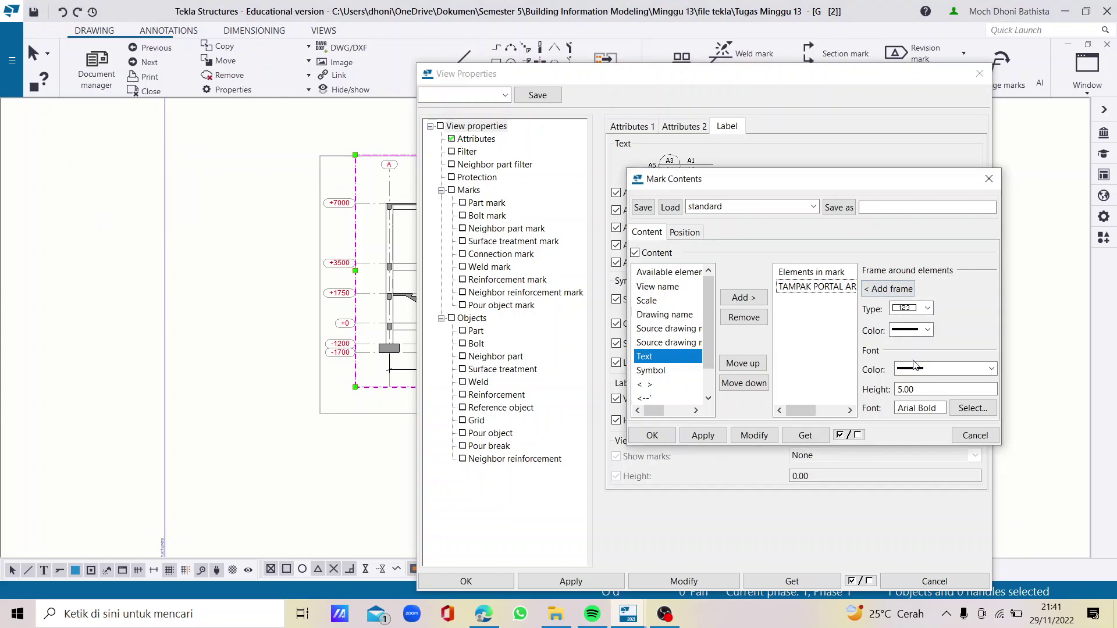
left_click(972, 408)
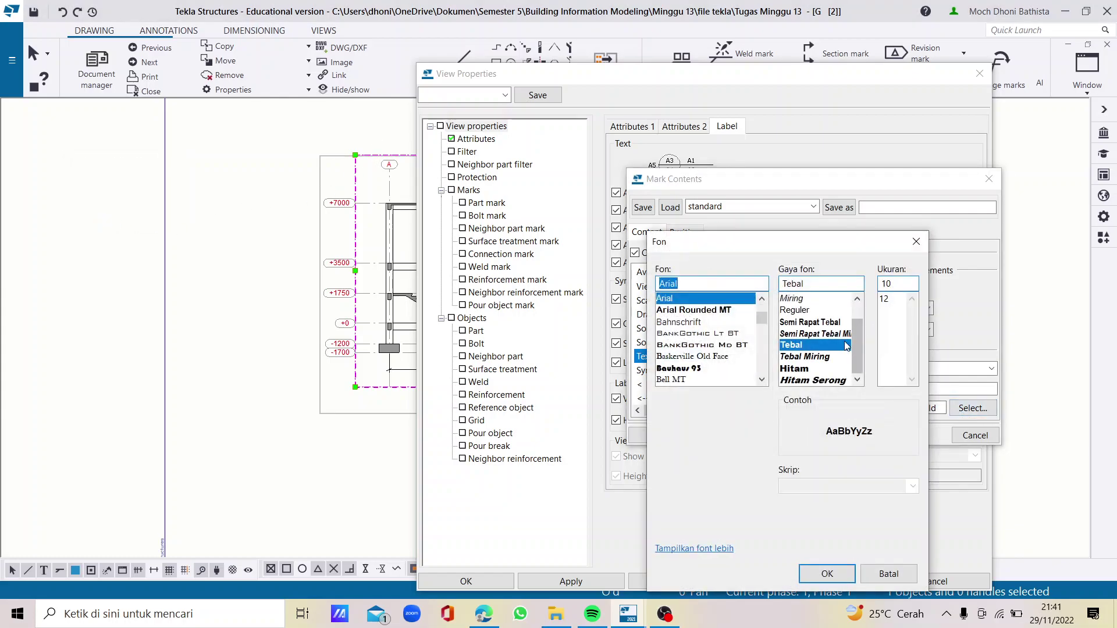
left_click(827, 573)
left_click(664, 614)
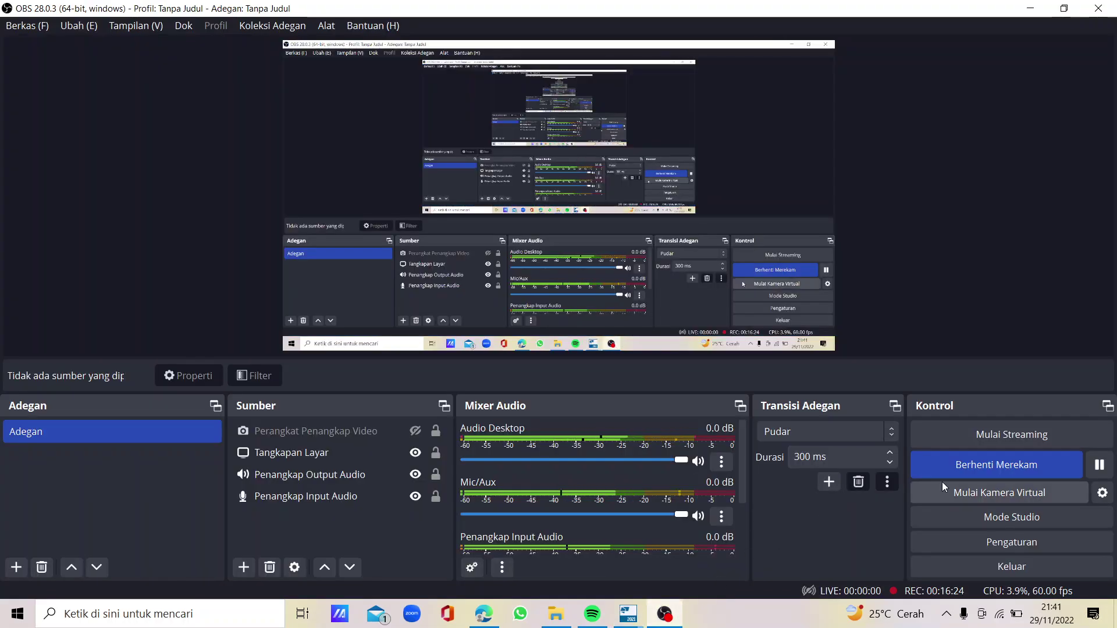
left_click(1105, 471)
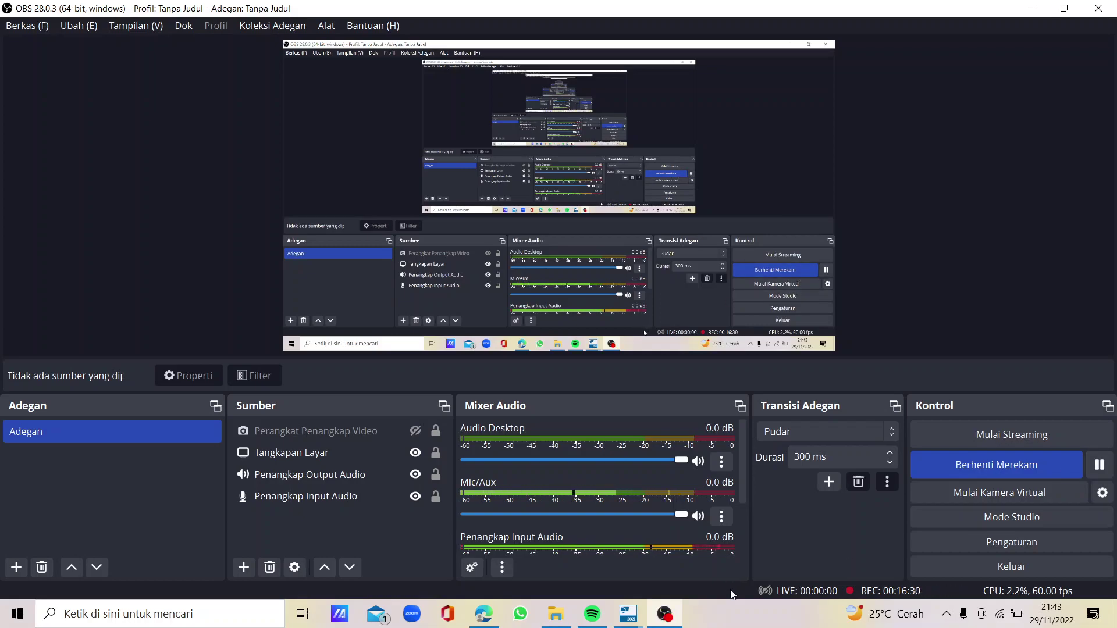
mouse_move(632, 616)
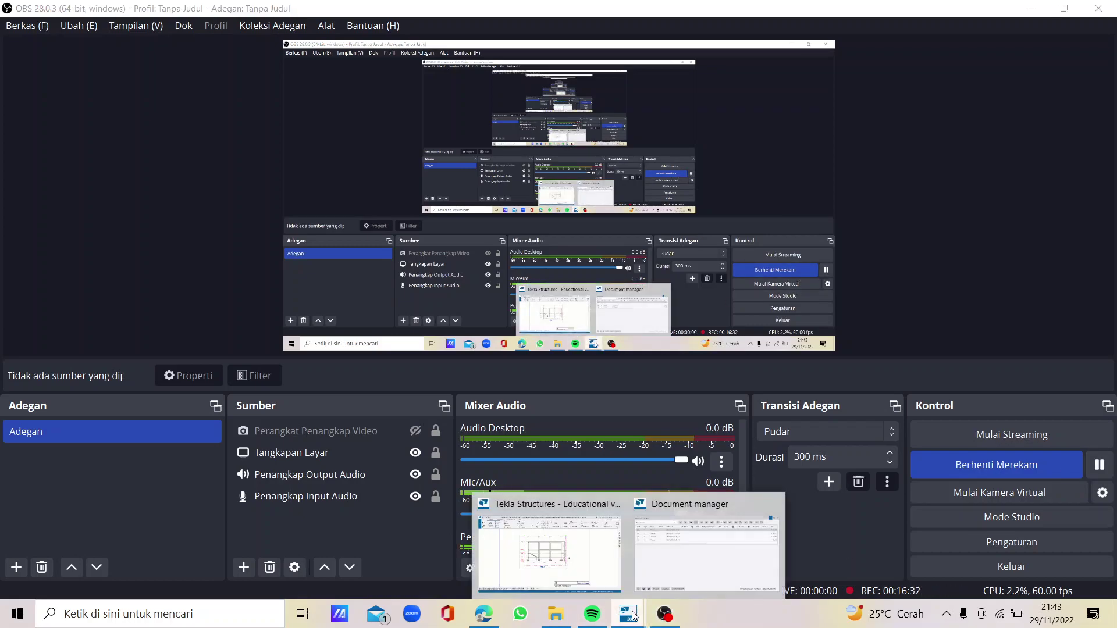
mouse_move(691, 560)
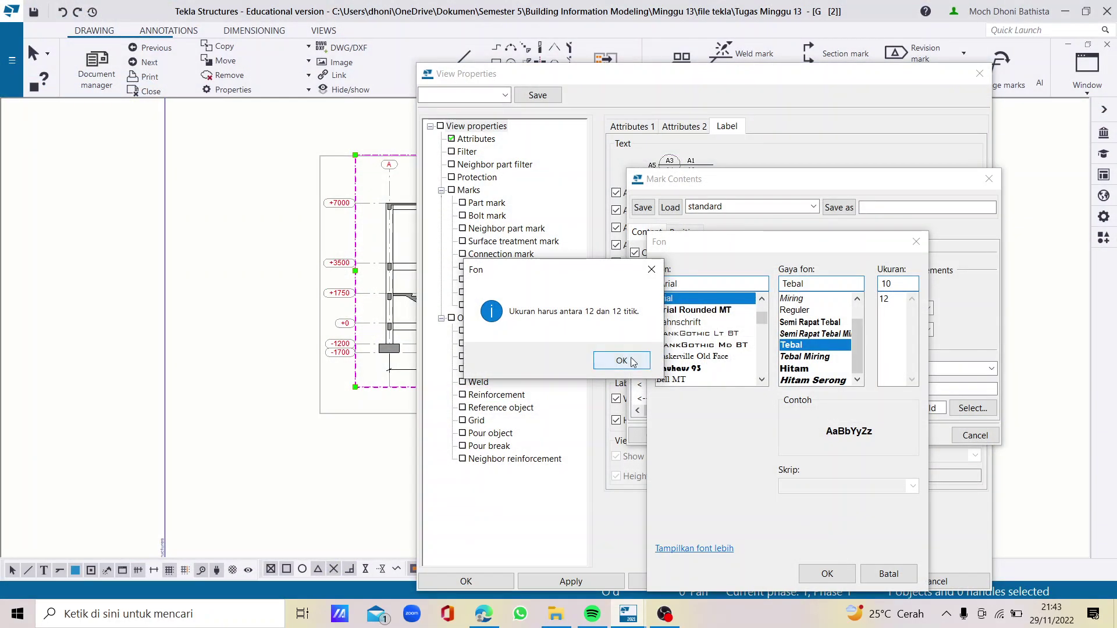
Clear the font size warning and confirm the Arial Bold title font at size 12
left_click(627, 361)
left_click(827, 573)
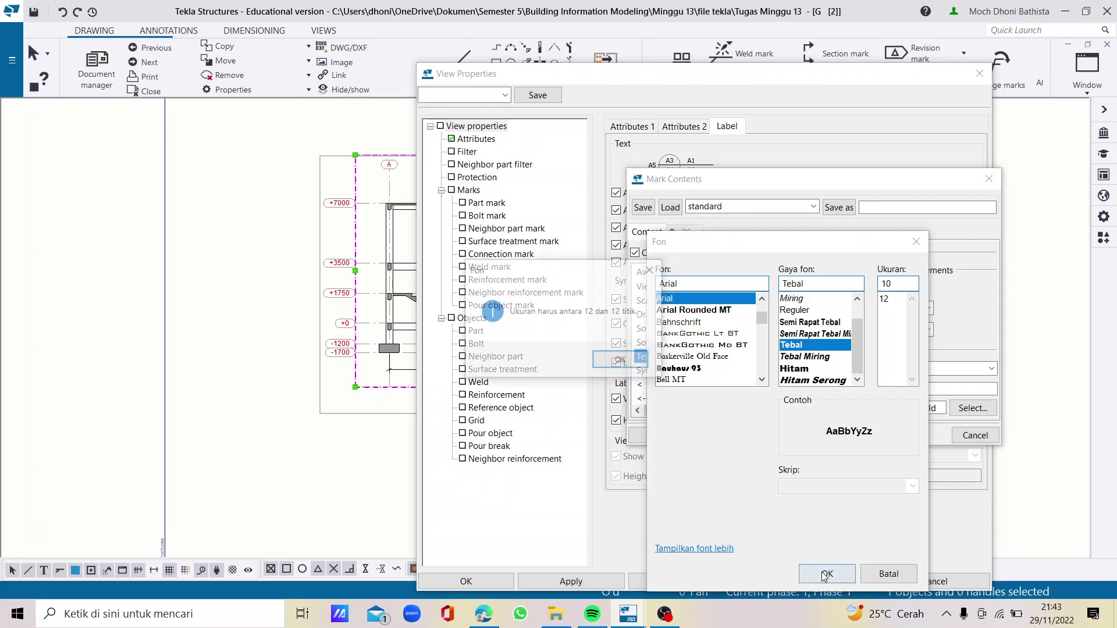
left_click(623, 361)
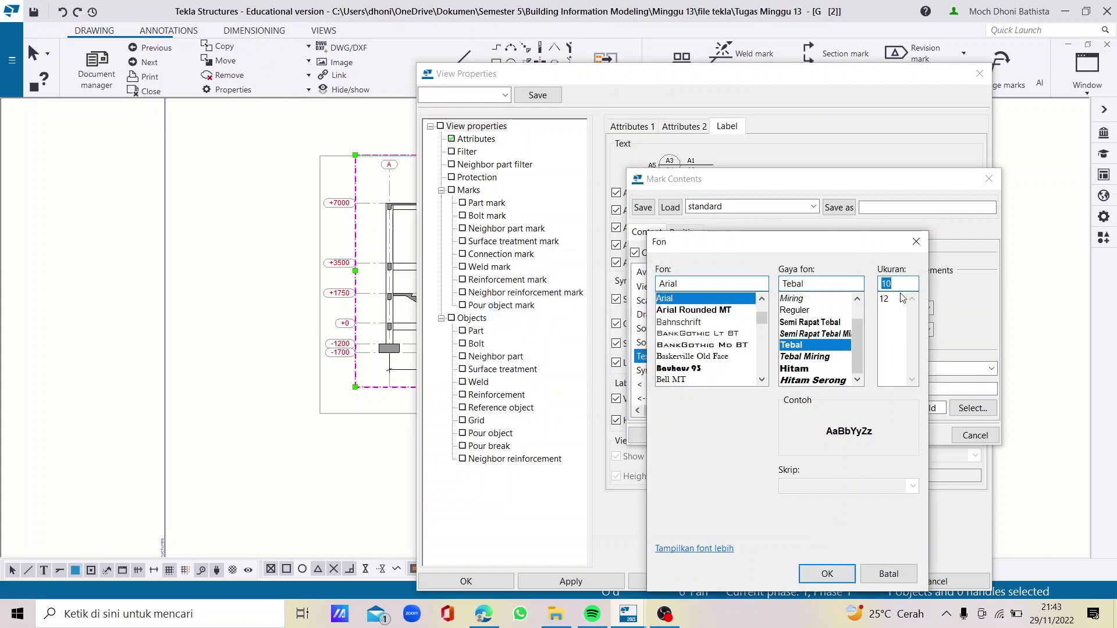
left_click(896, 299)
left_click(827, 573)
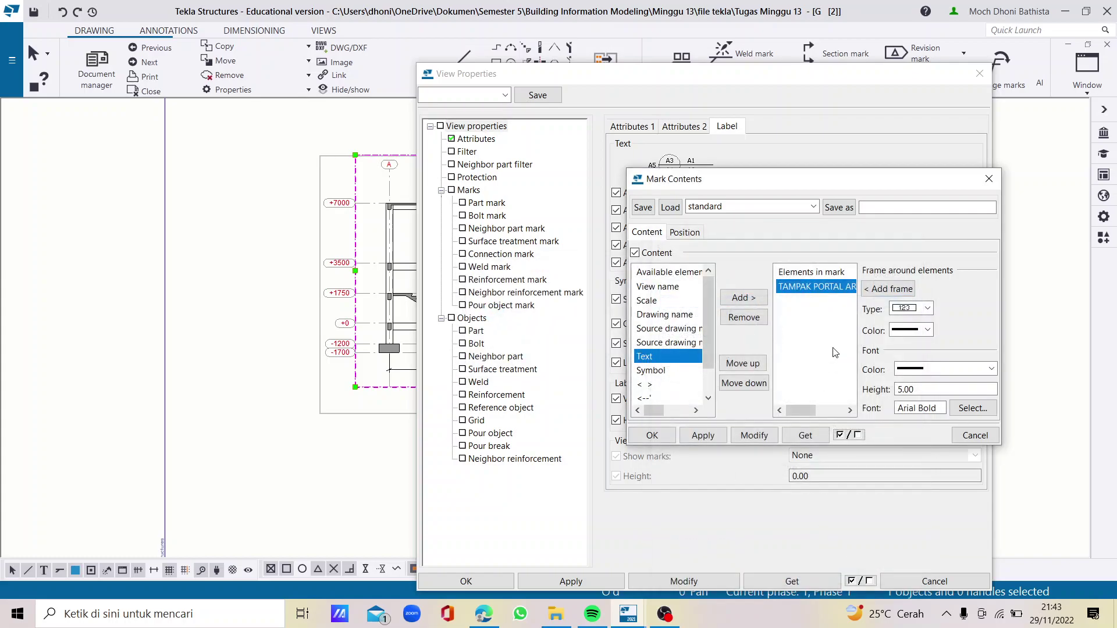
Keep the portal title text, then apply and modify the view with the label mark contents
double_click(831, 288)
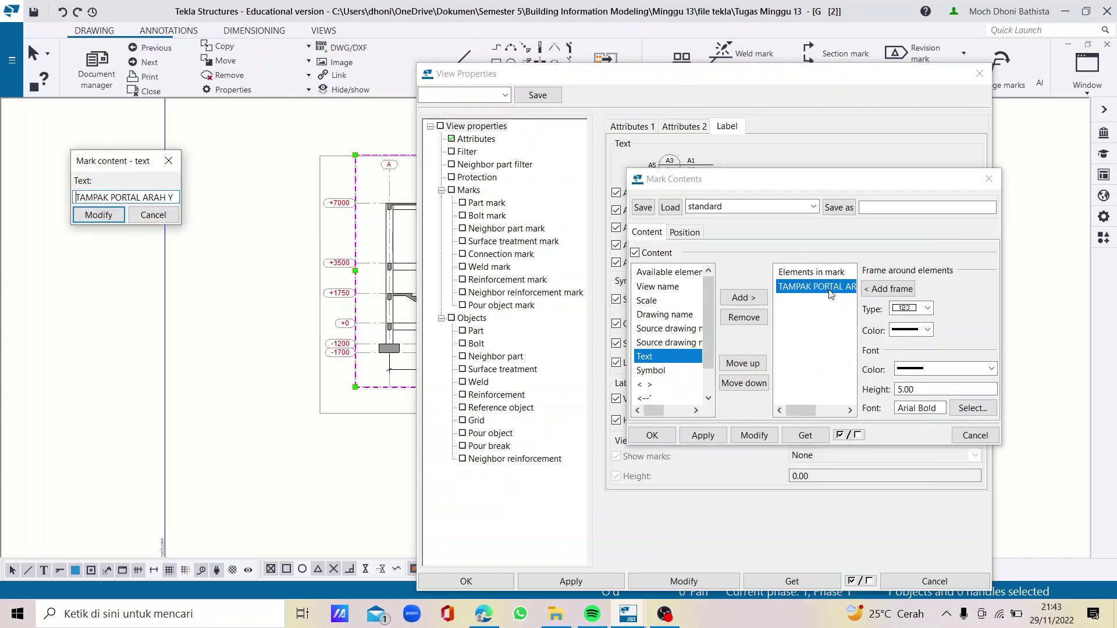
left_click(116, 222)
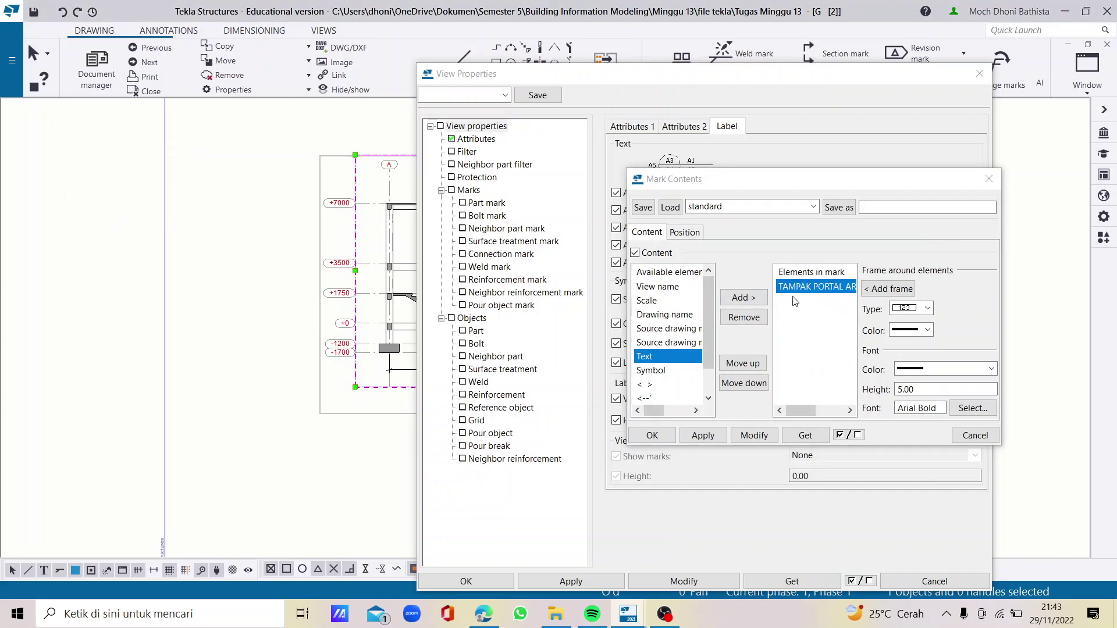
left_click(719, 438)
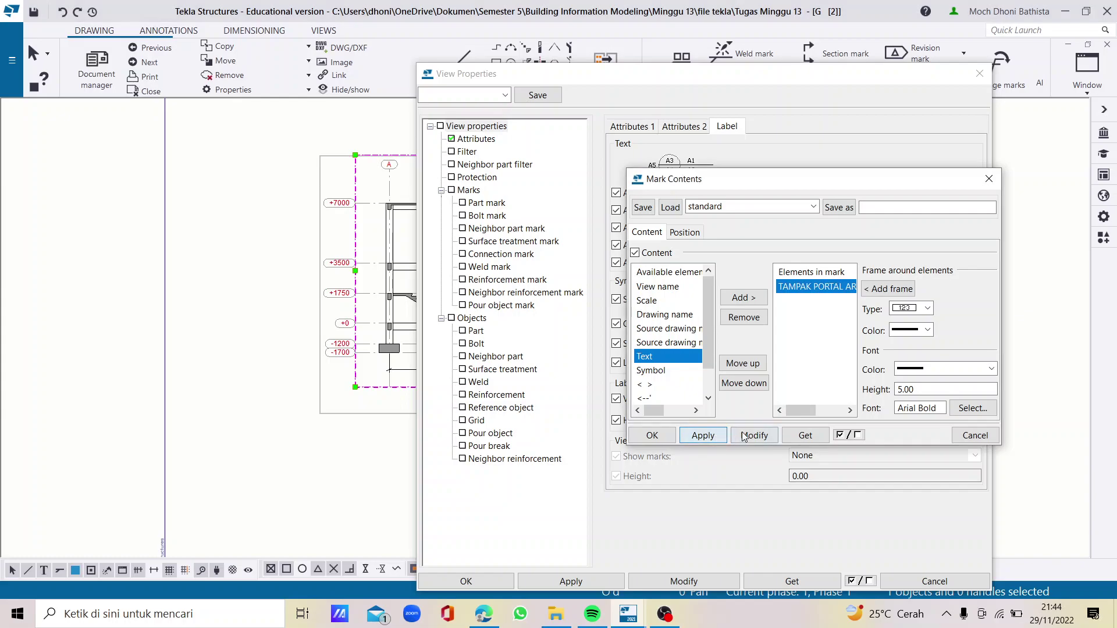
left_click(751, 438)
left_click(652, 436)
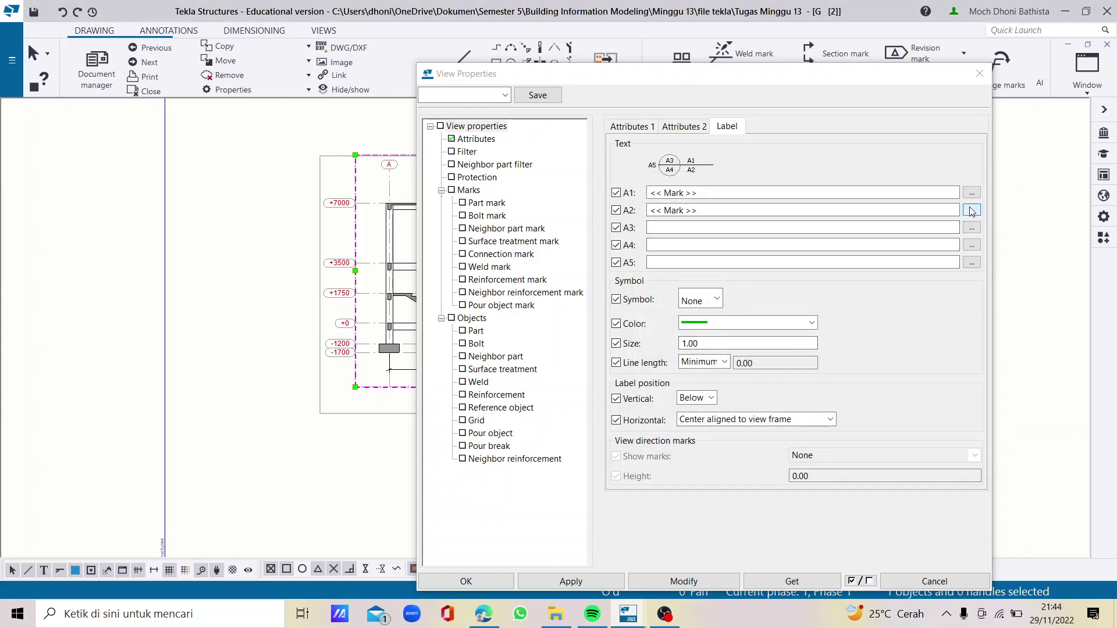
Add a 'SKALA' text element before the scale value in the third label row
left_click(972, 227)
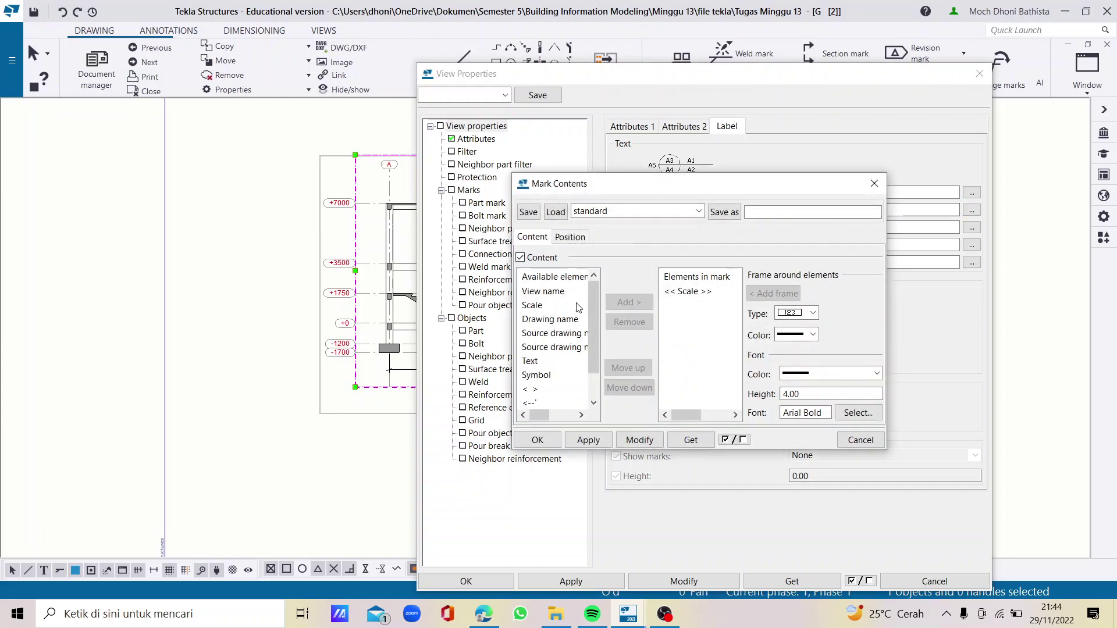
left_click(540, 361)
left_click(640, 305)
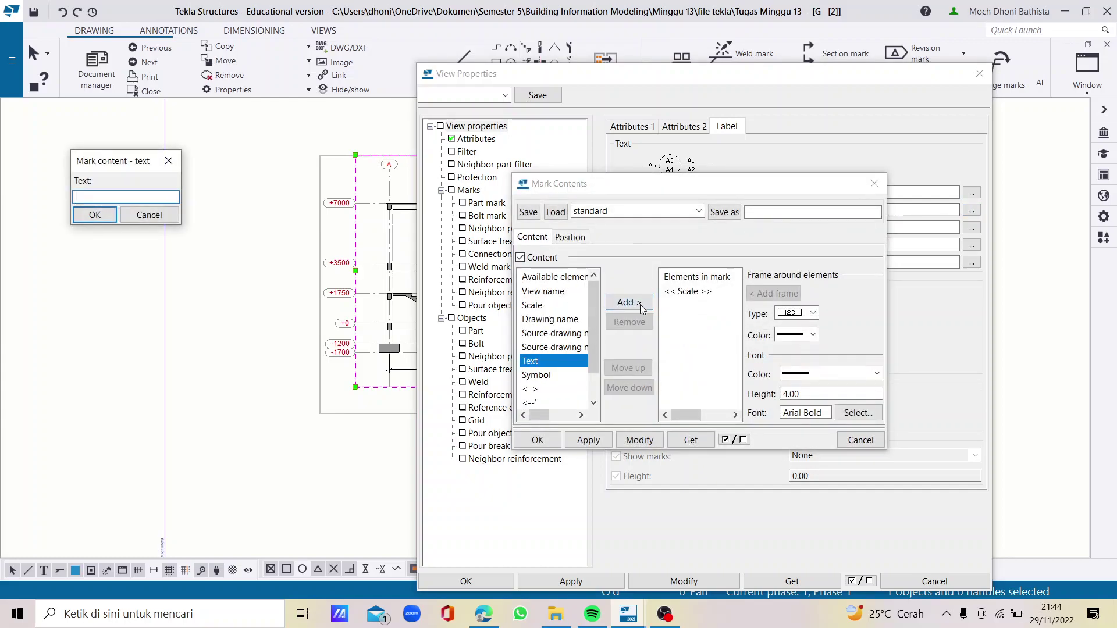
type("SKALA")
left_click(95, 215)
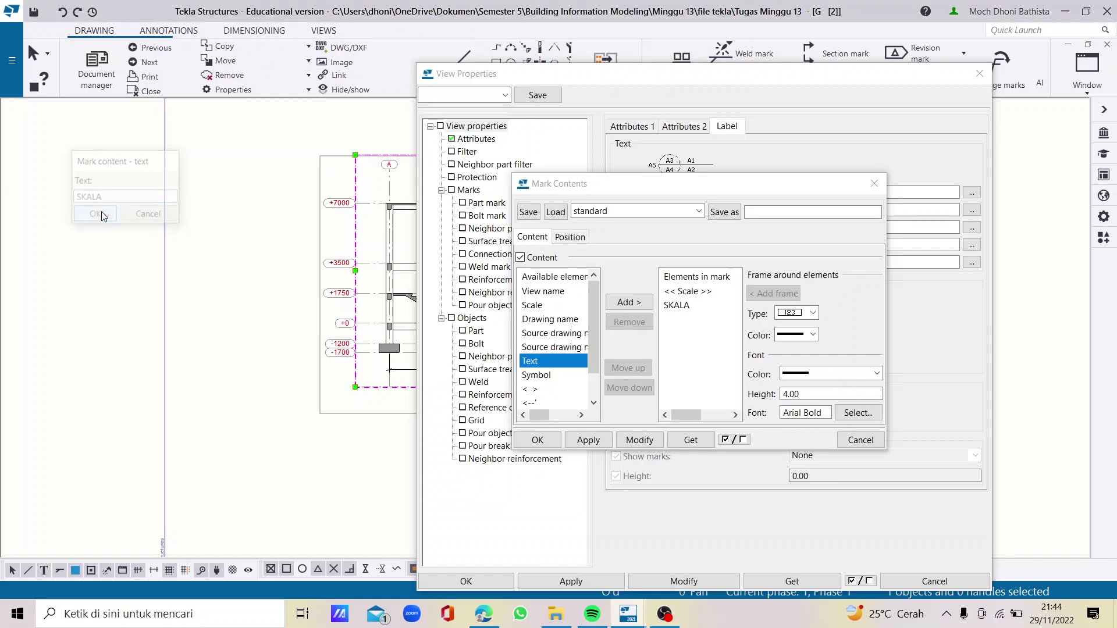
left_click(677, 305)
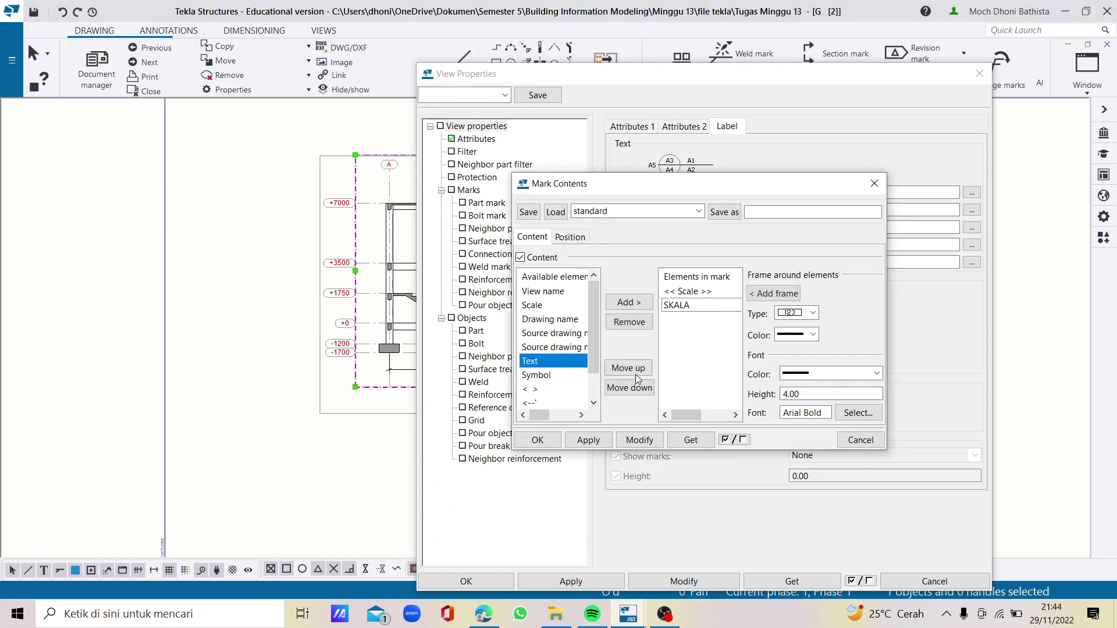
left_click(630, 369)
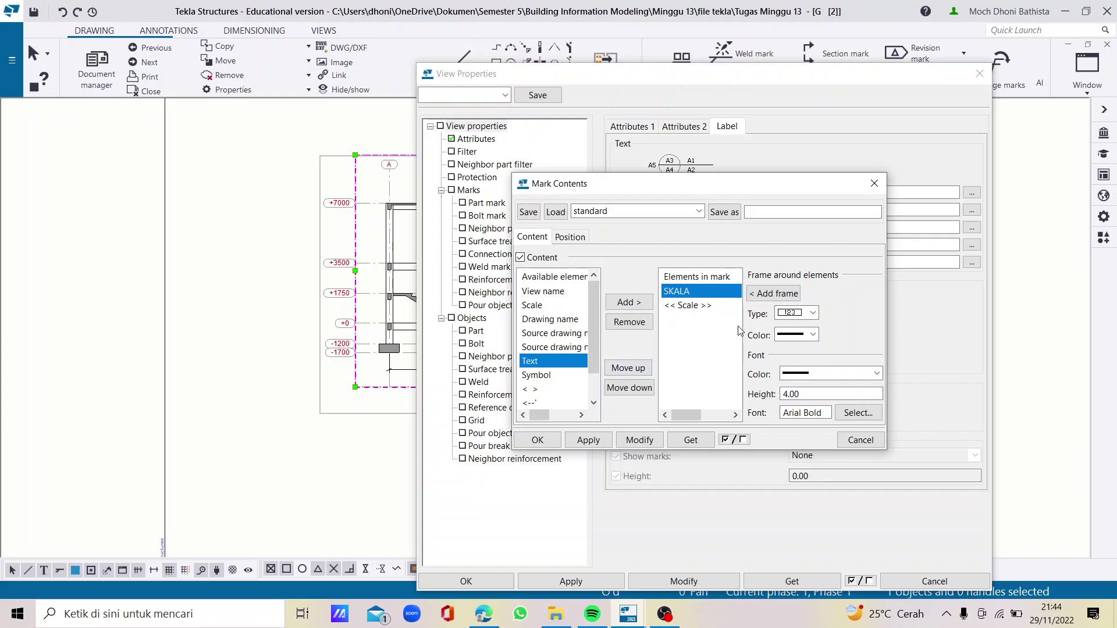
Format the scale value black, height 4, bold size 12, and update the label mark
left_click(694, 306)
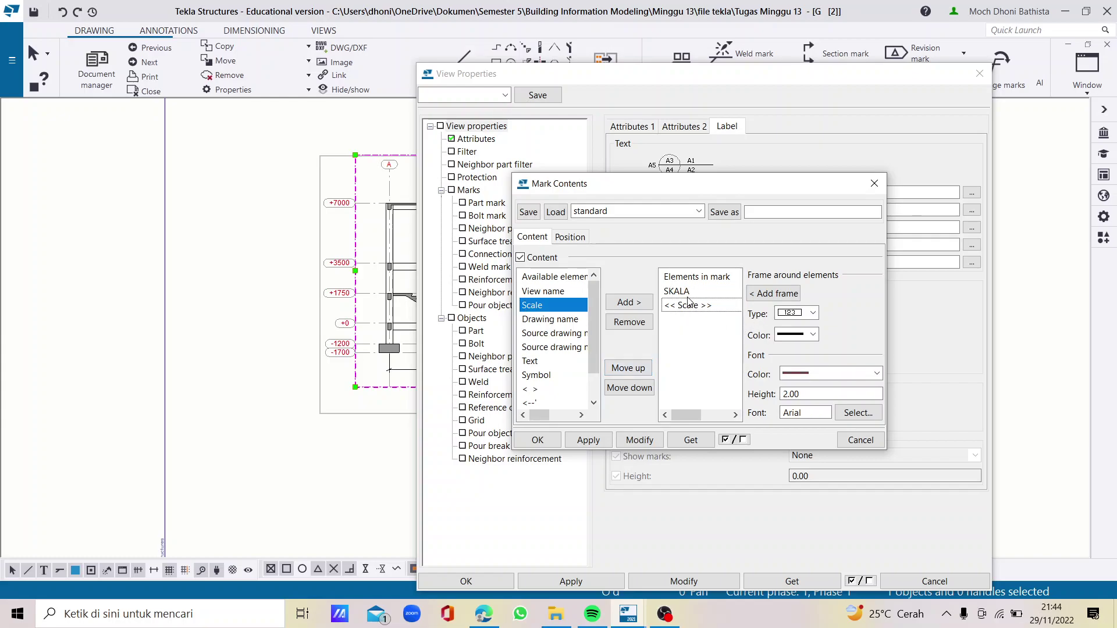
left_click(688, 296)
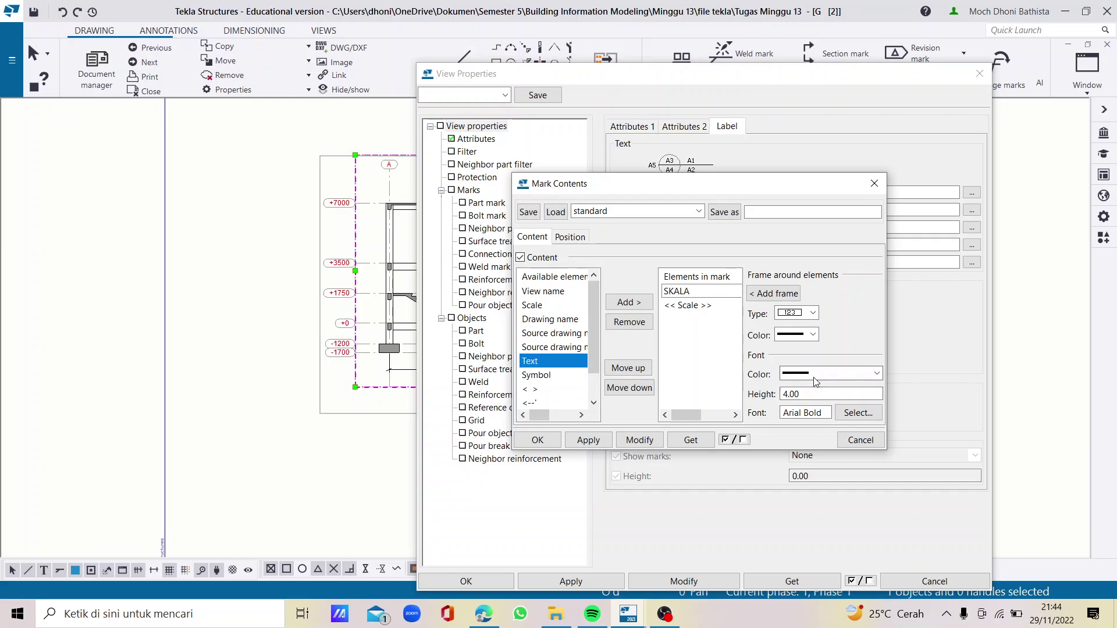
left_click(715, 307)
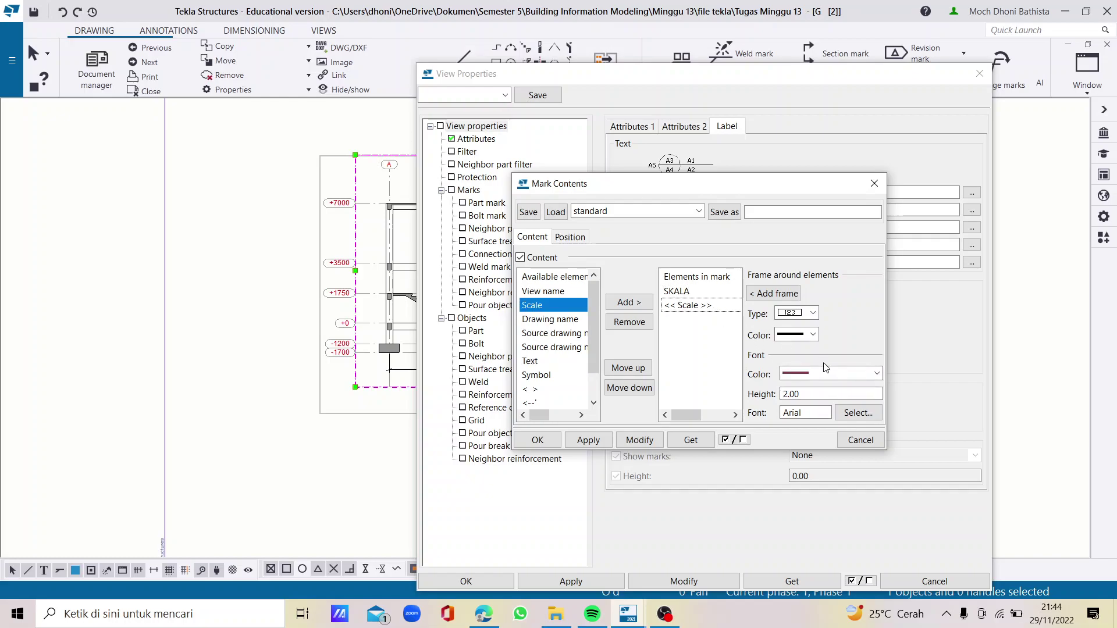
left_click(823, 373)
left_click(794, 397)
double_click(794, 394)
type("4")
left_click(857, 414)
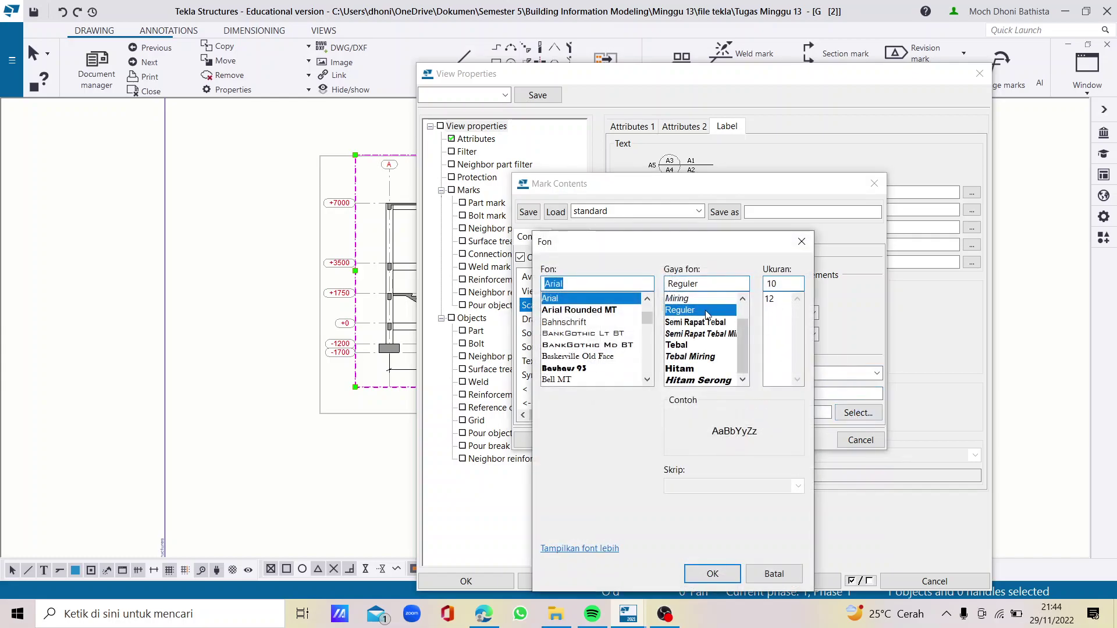
left_click(695, 346)
left_click(770, 299)
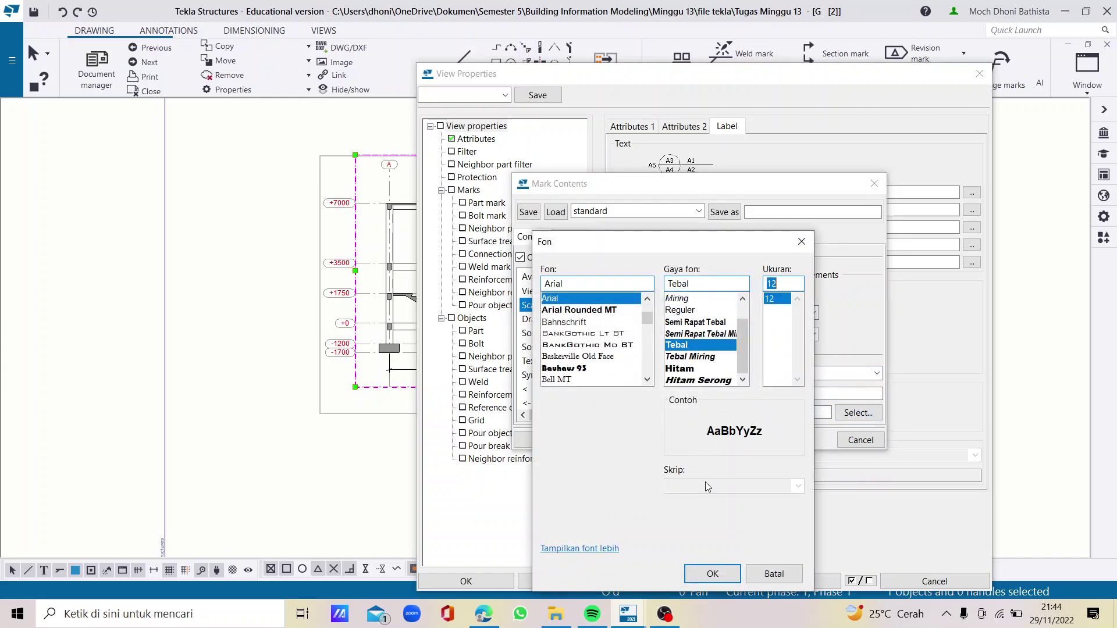
left_click(711, 575)
left_click(632, 443)
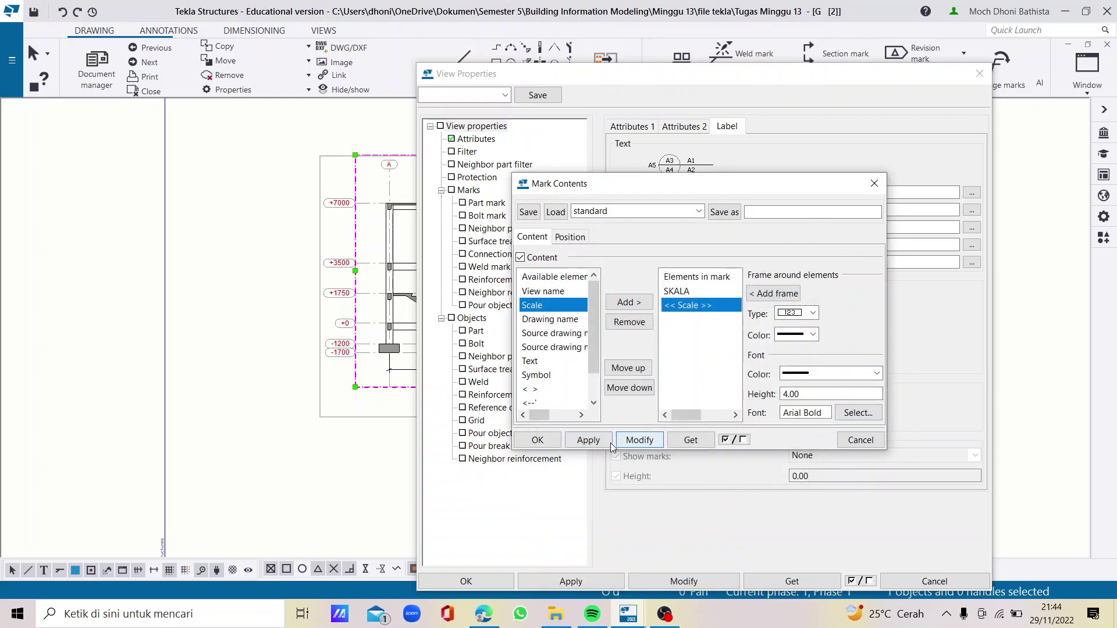
left_click(547, 443)
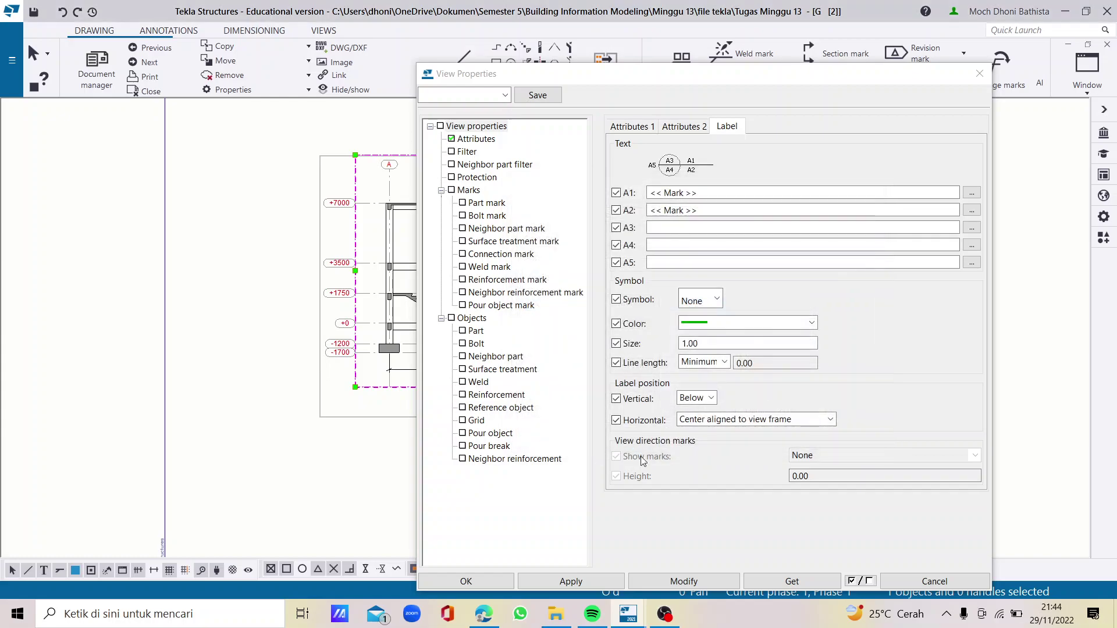
Give the view label a black circle symbol, size 12, left-aligned to the view frame
left_click(717, 300)
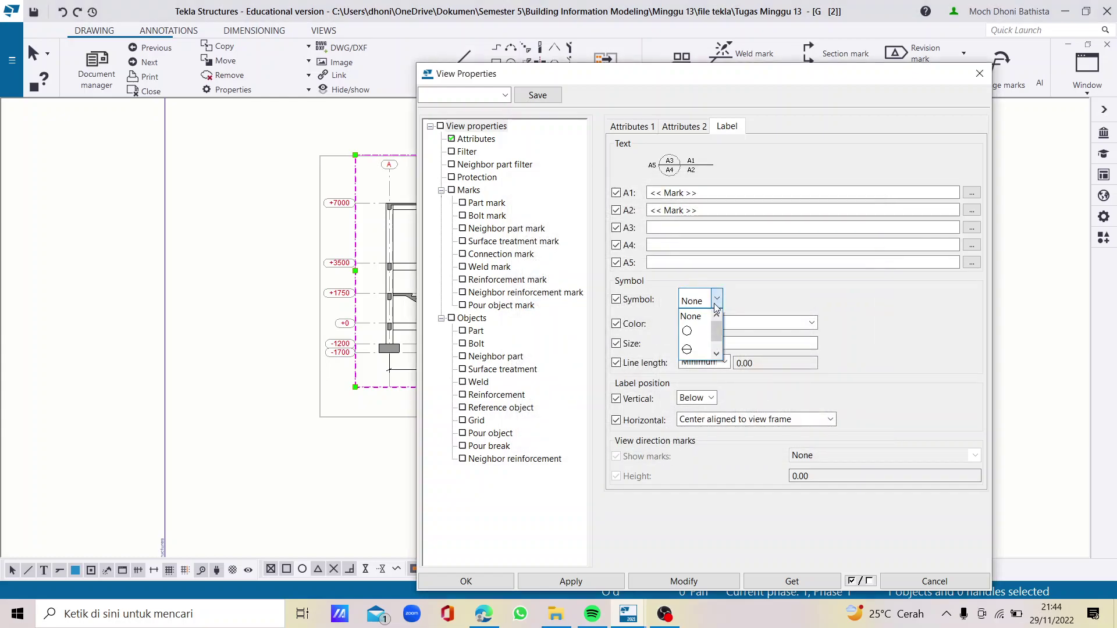
left_click(708, 329)
left_click(709, 325)
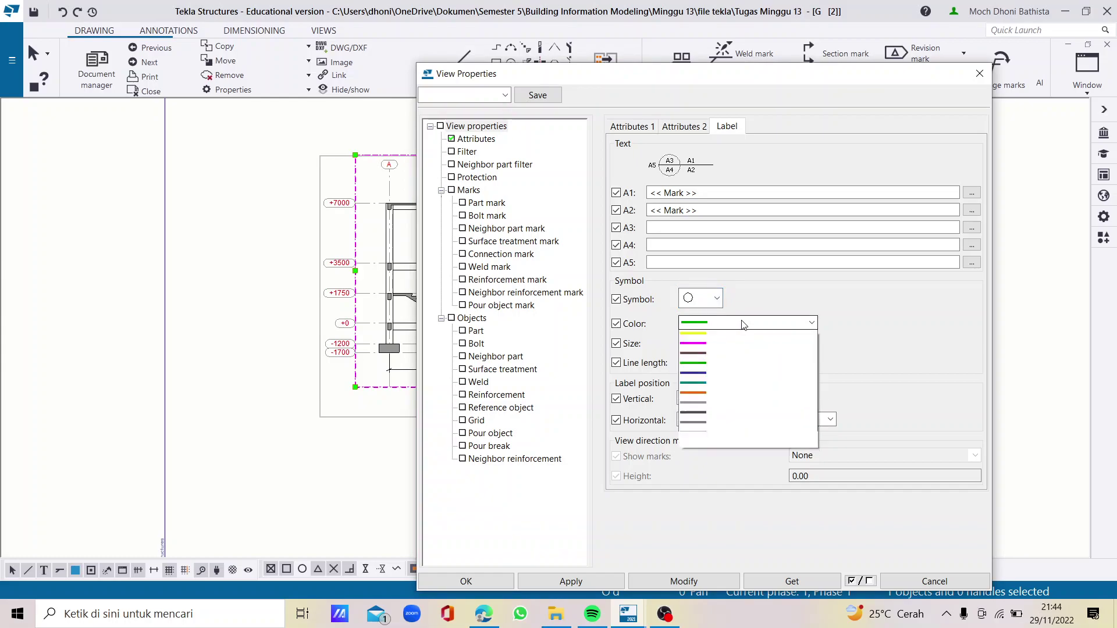
left_click(708, 349)
left_click_drag(719, 343, 619, 344)
type("12")
left_click(719, 419)
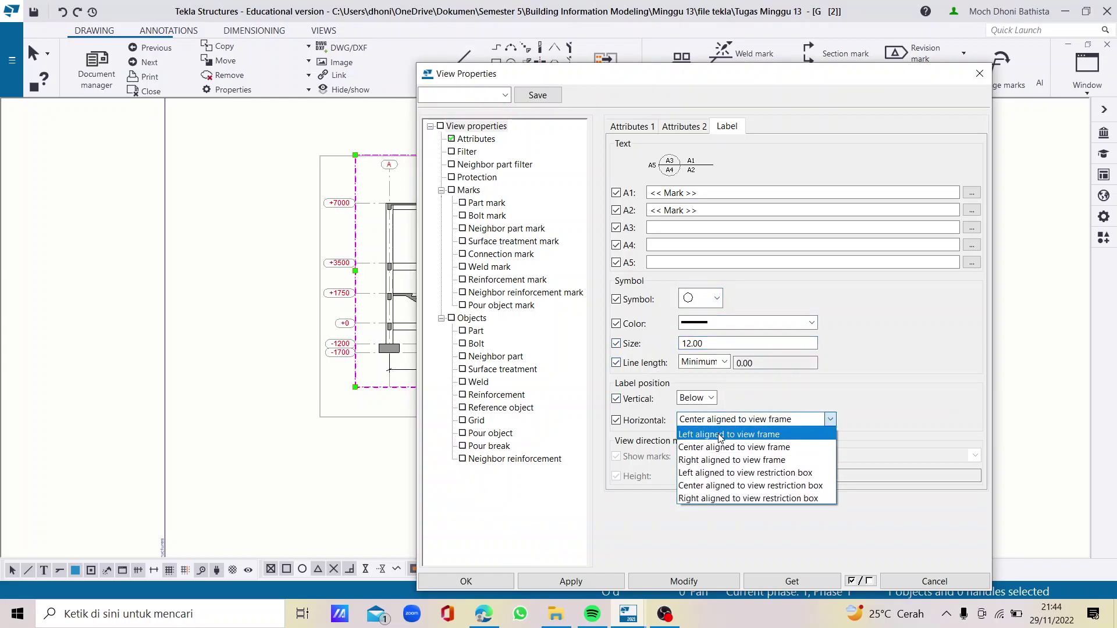
left_click(721, 438)
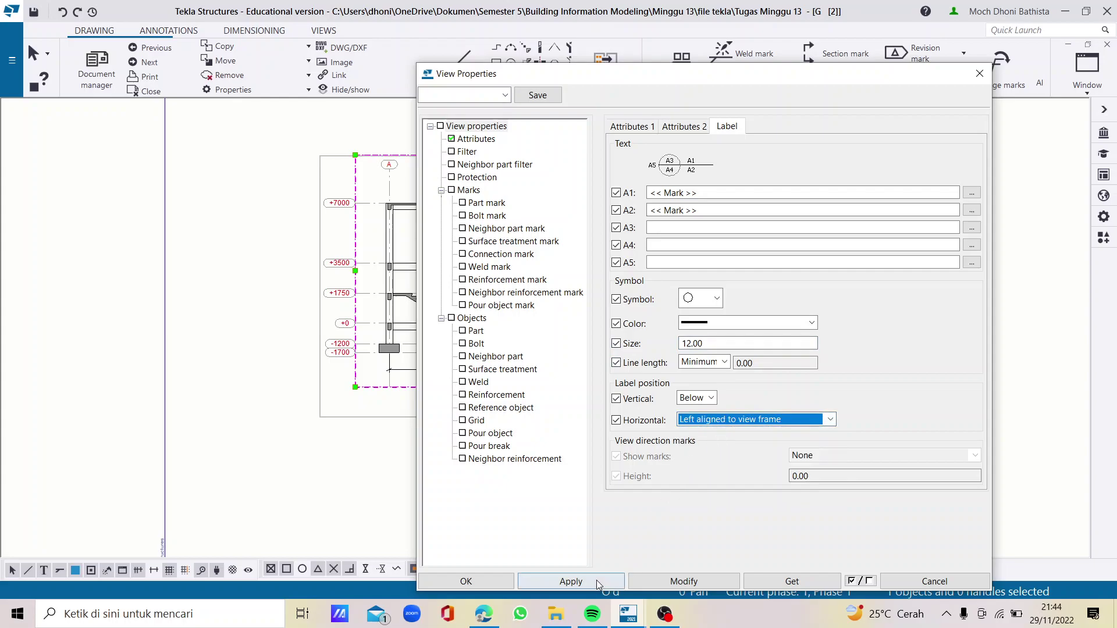
Apply the circled label settings and nudge the portal view down on the sheet
left_click(669, 586)
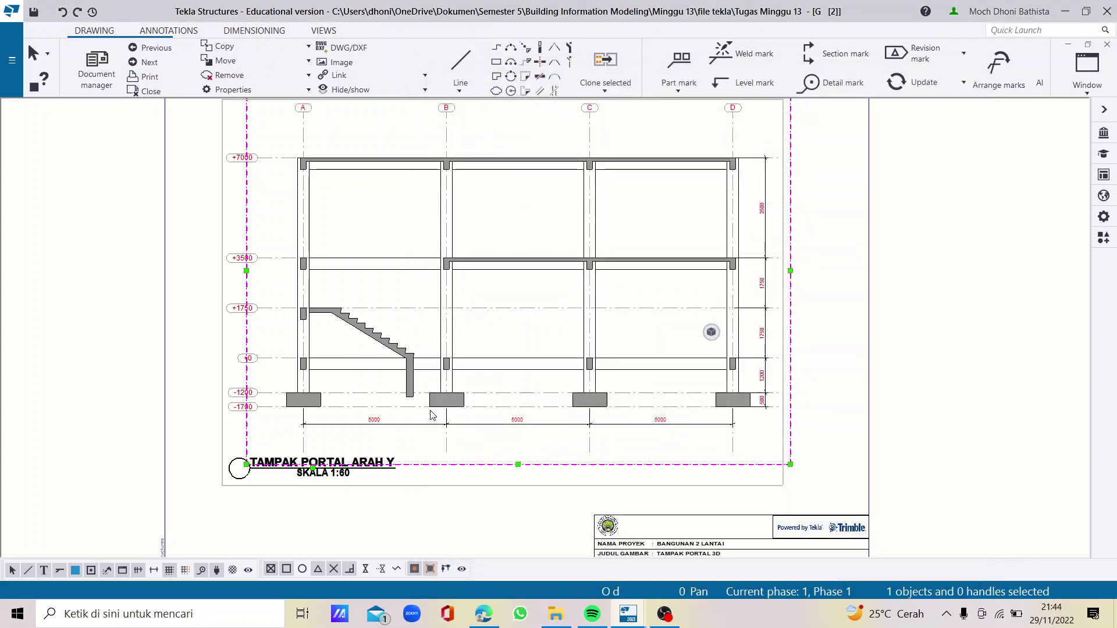
scroll(682, 479, "up", 2)
left_click_drag(656, 458, 663, 476)
left_click(836, 425)
scroll(618, 329, "down", 1)
scroll(637, 379, "up", 1)
scroll(623, 381, "down", 1)
scroll(614, 377, "up", 1)
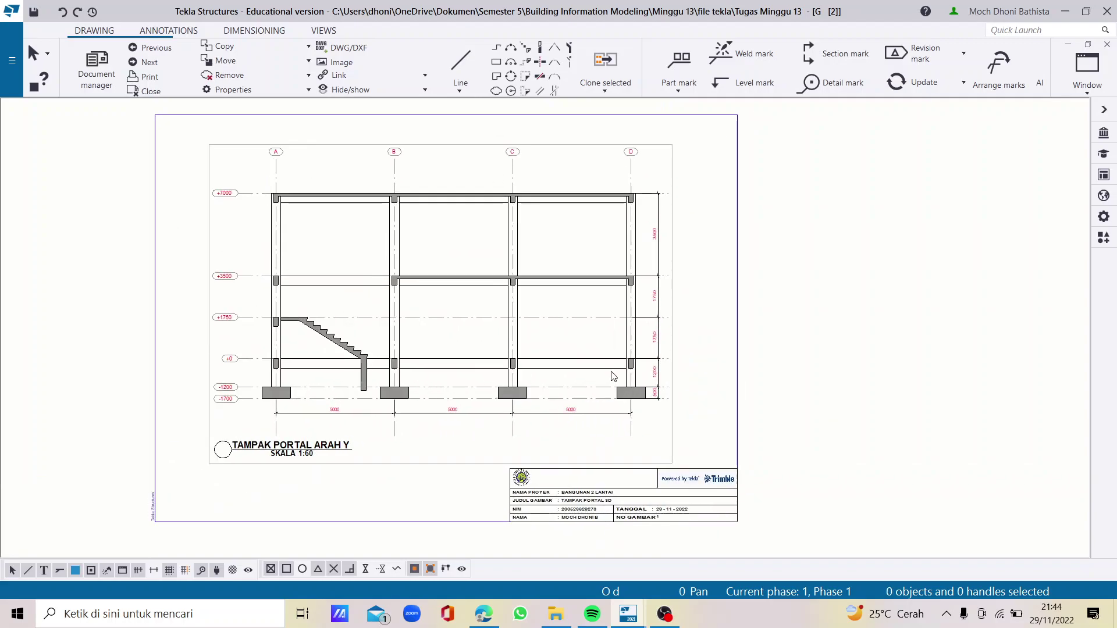
Print the drawing to a PDF named 'GAMBAR PORTAL Y' and return to Tekla
left_click(149, 77)
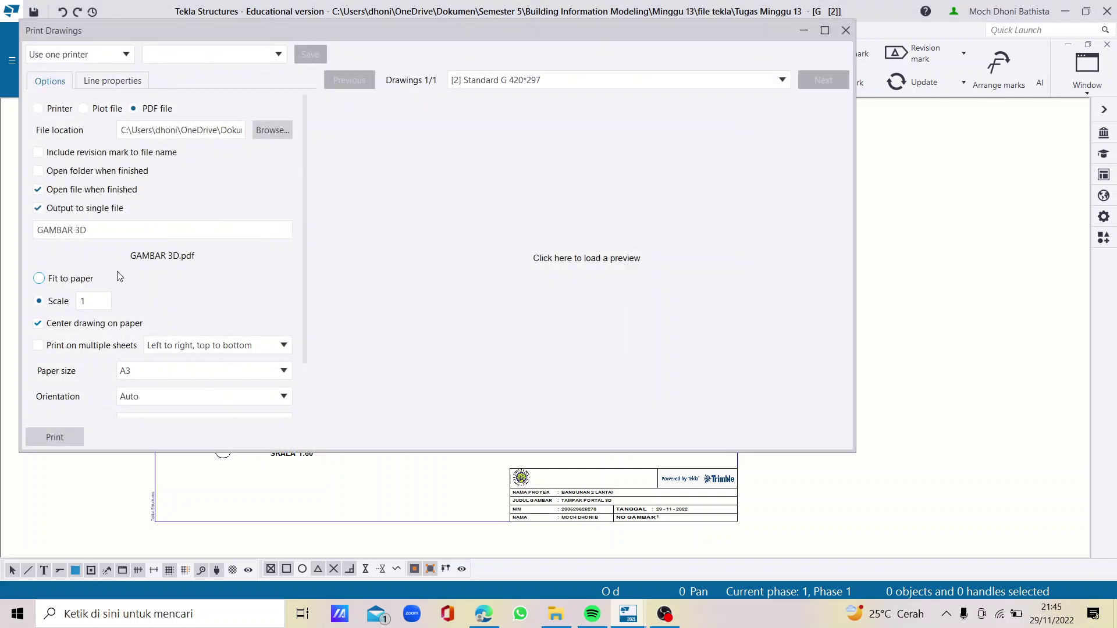
left_click_drag(75, 230, 88, 227)
type("PORTAL ")
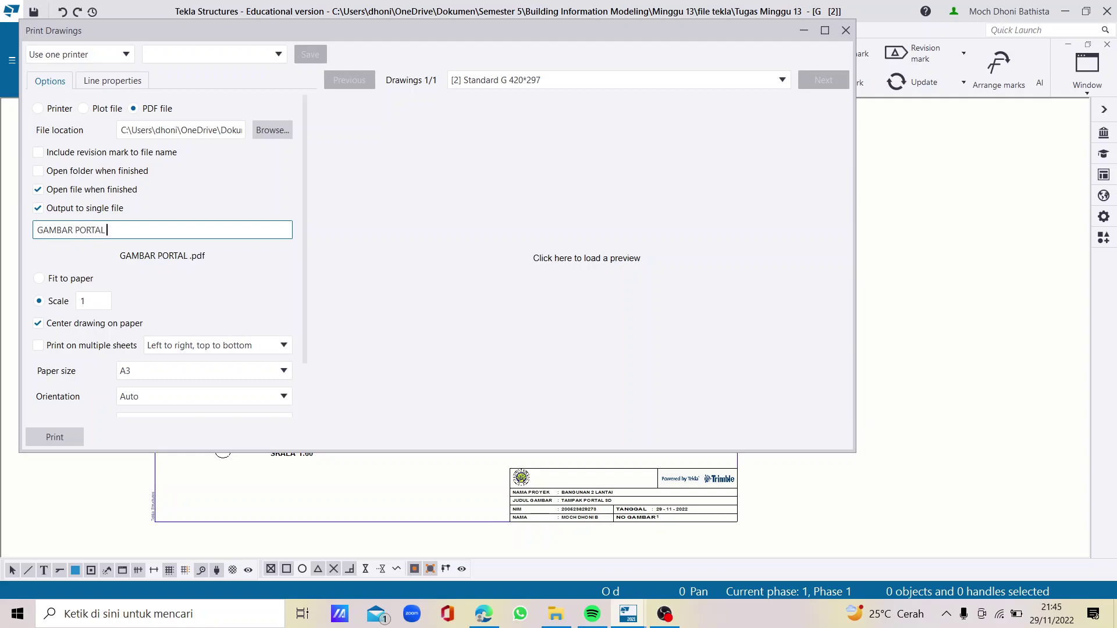
type("Y")
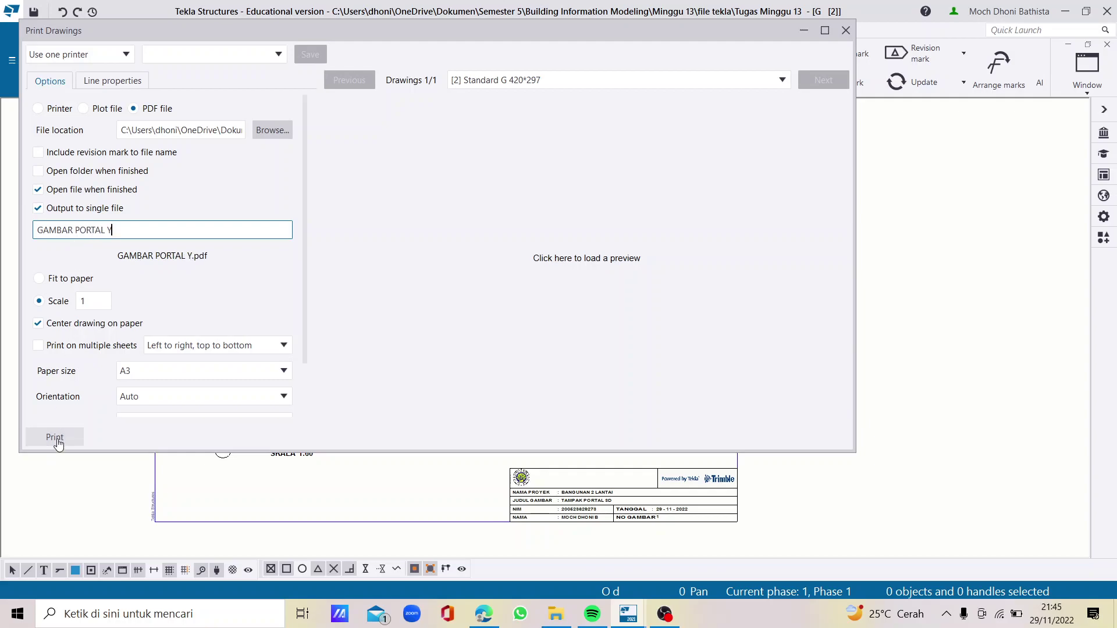
left_click(59, 437)
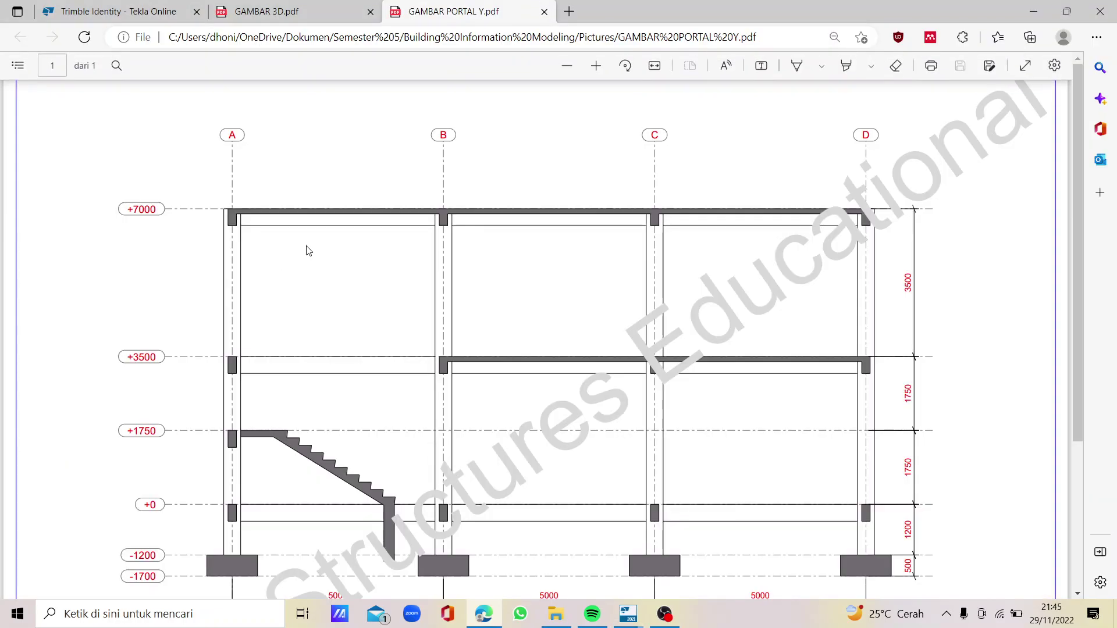
mouse_move(628, 614)
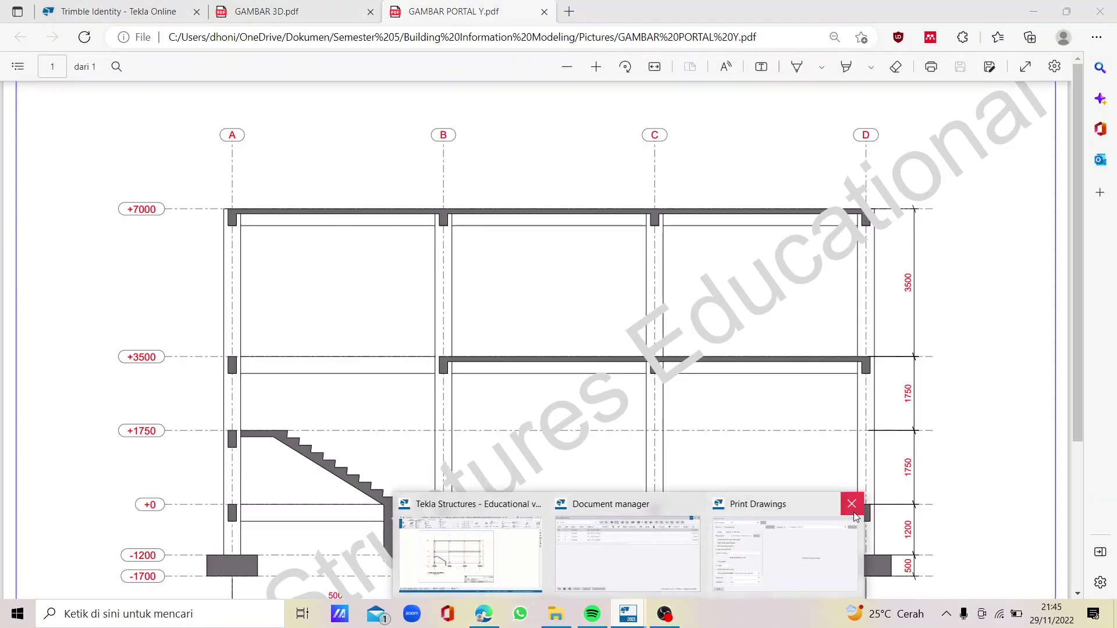
left_click(851, 504)
left_click(518, 552)
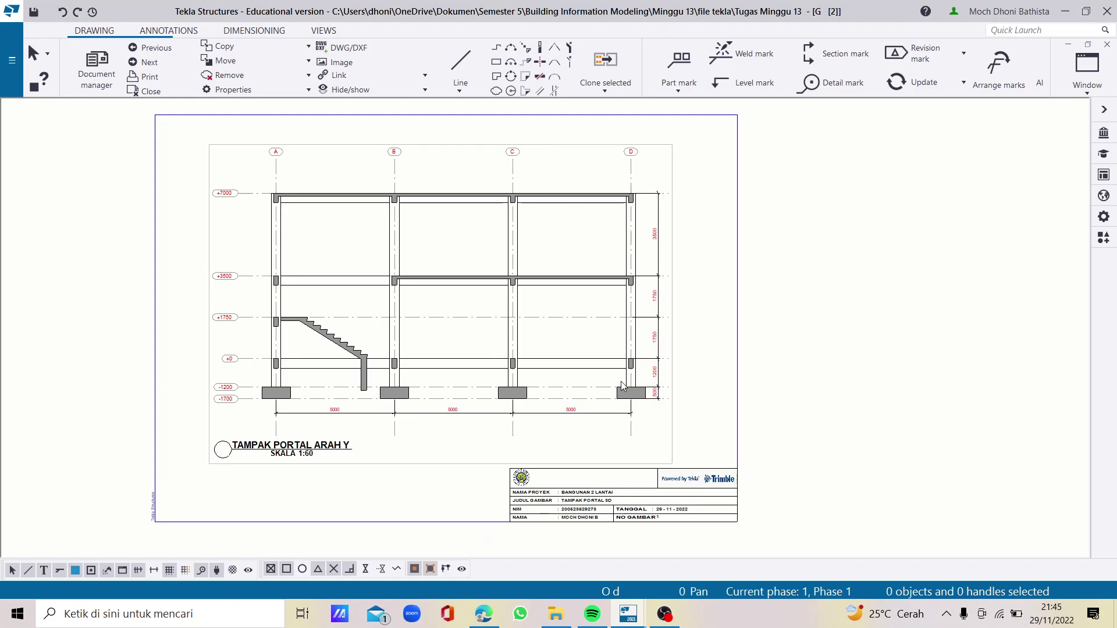
Save the Portal-Y changes, move to the Grid A drawing, and inspect its title block
left_click(162, 60)
left_click(302, 377)
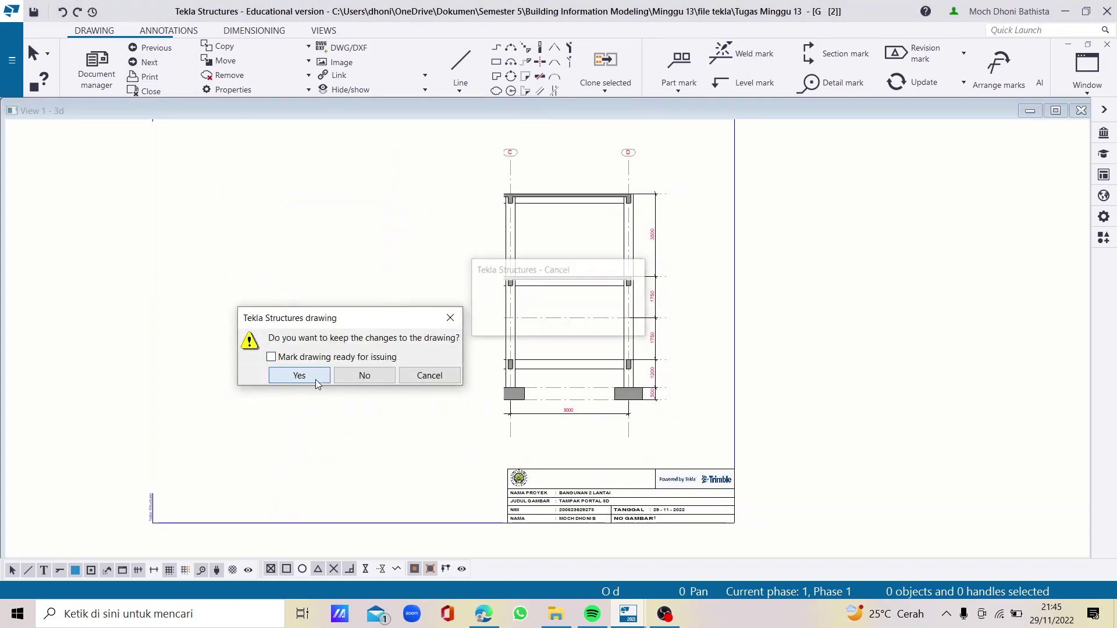
left_click(466, 112)
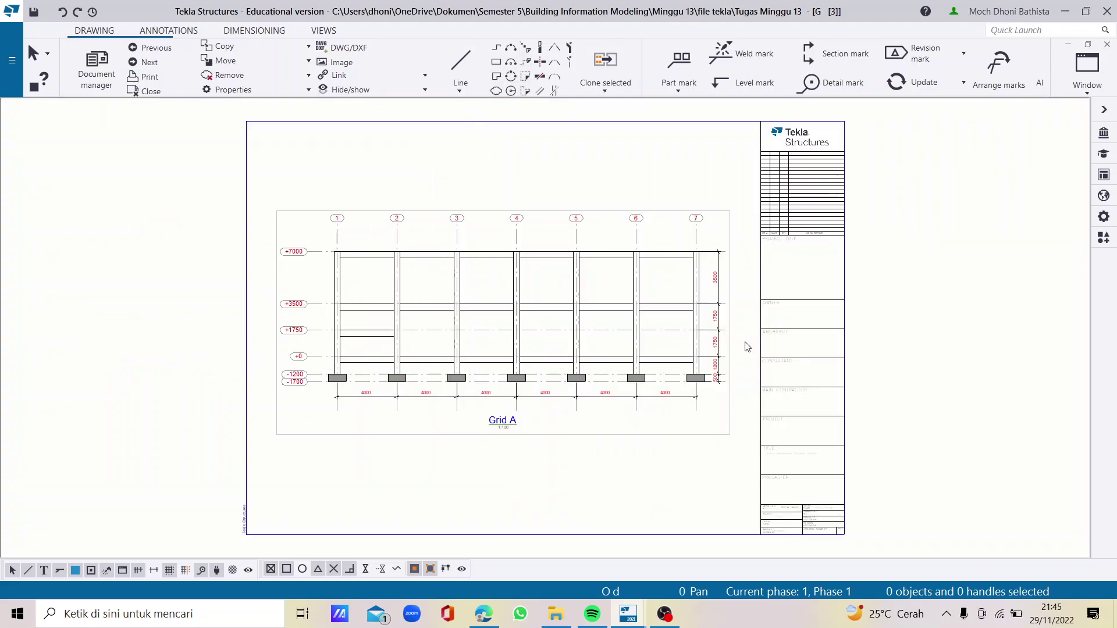
double_click(769, 332)
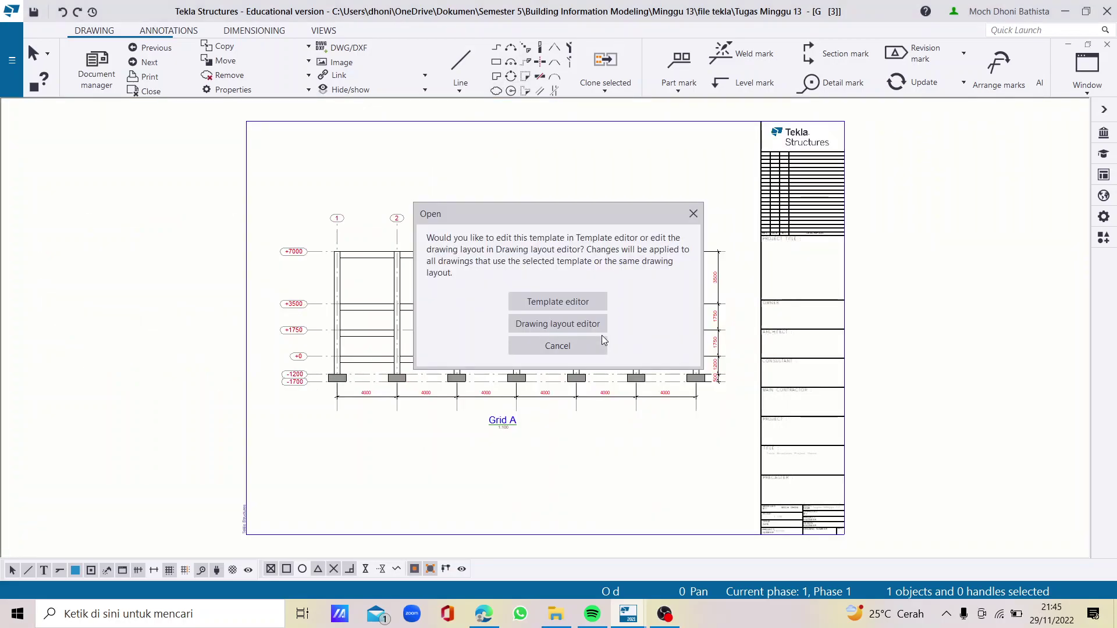
left_click(694, 214)
scroll(578, 358, "up", 1)
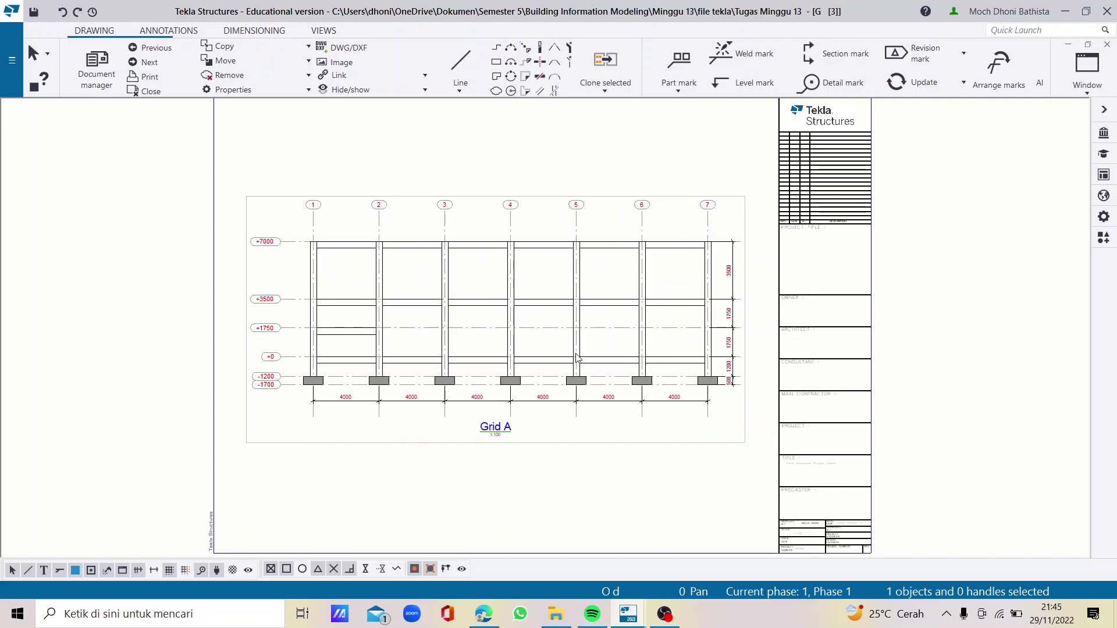
scroll(574, 320, "down", 3)
scroll(553, 425, "up", 4)
left_click(550, 428)
Return to the Portal-Y drawing and zoom around its title block
left_click(150, 47)
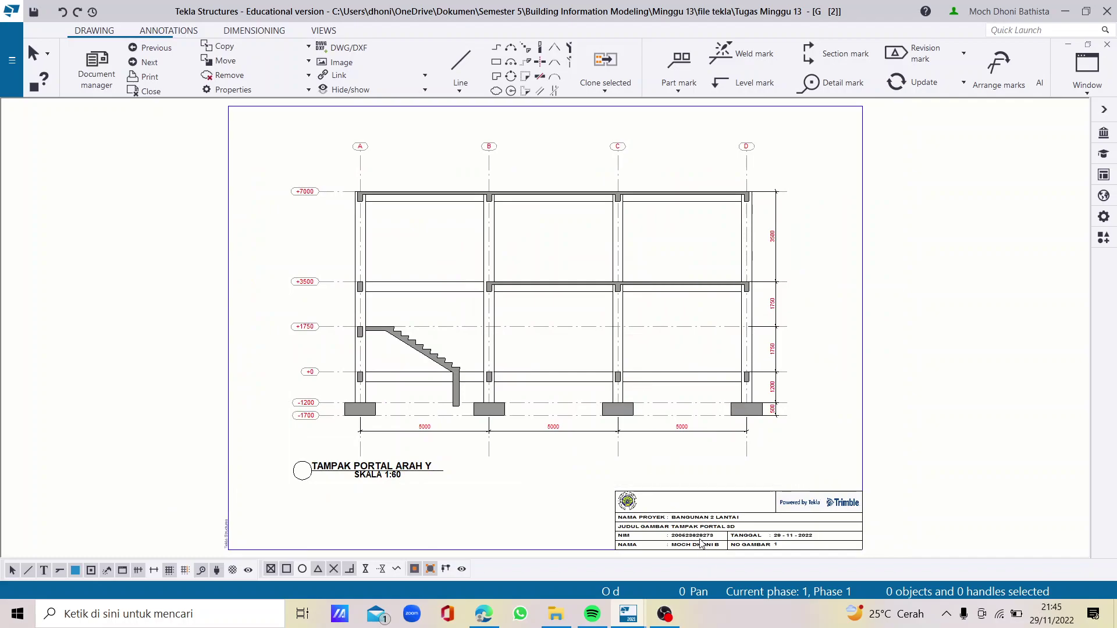
scroll(544, 441, "up", 2)
scroll(491, 392, "down", 3)
scroll(481, 417, "up", 1)
scroll(451, 388, "down", 2)
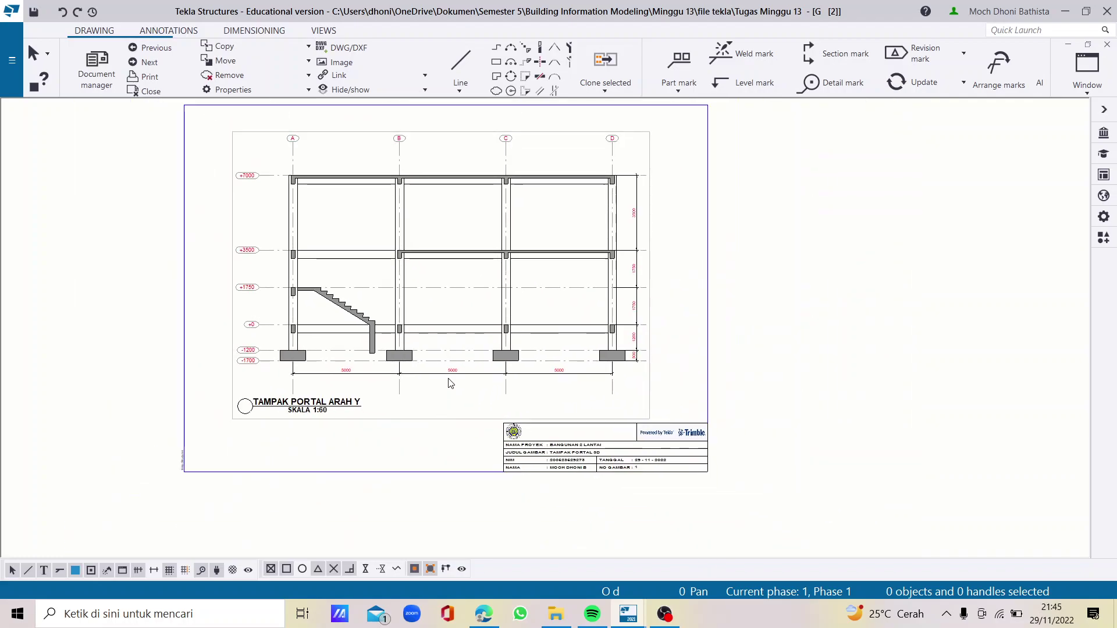
scroll(452, 381, "down", 1)
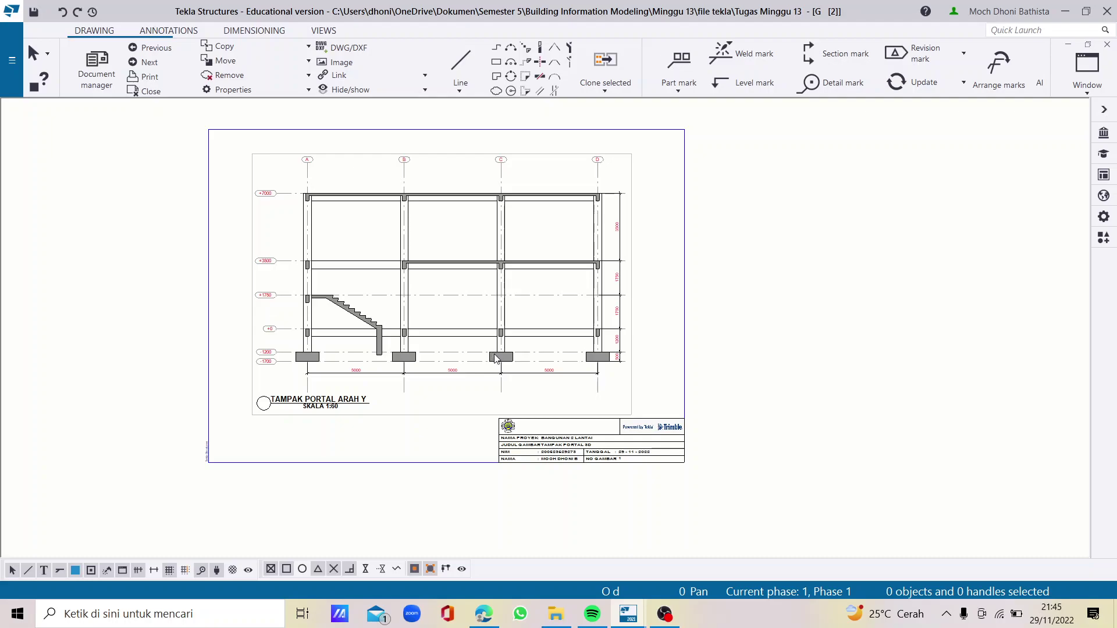
scroll(636, 406, "up", 2)
scroll(776, 249, "down", 1)
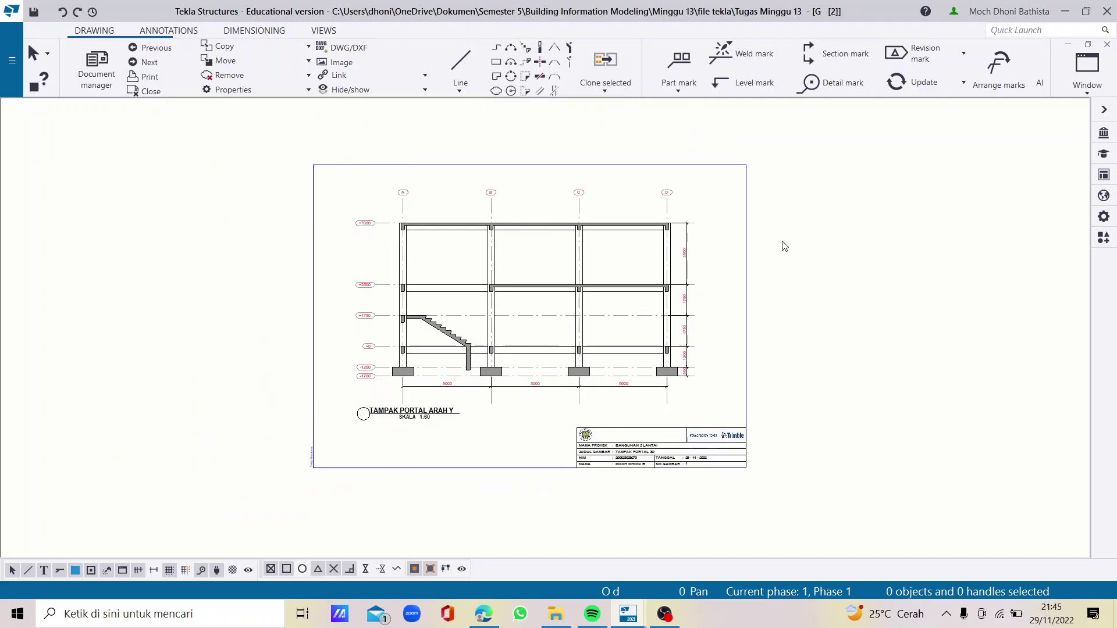
scroll(672, 338, "up", 1)
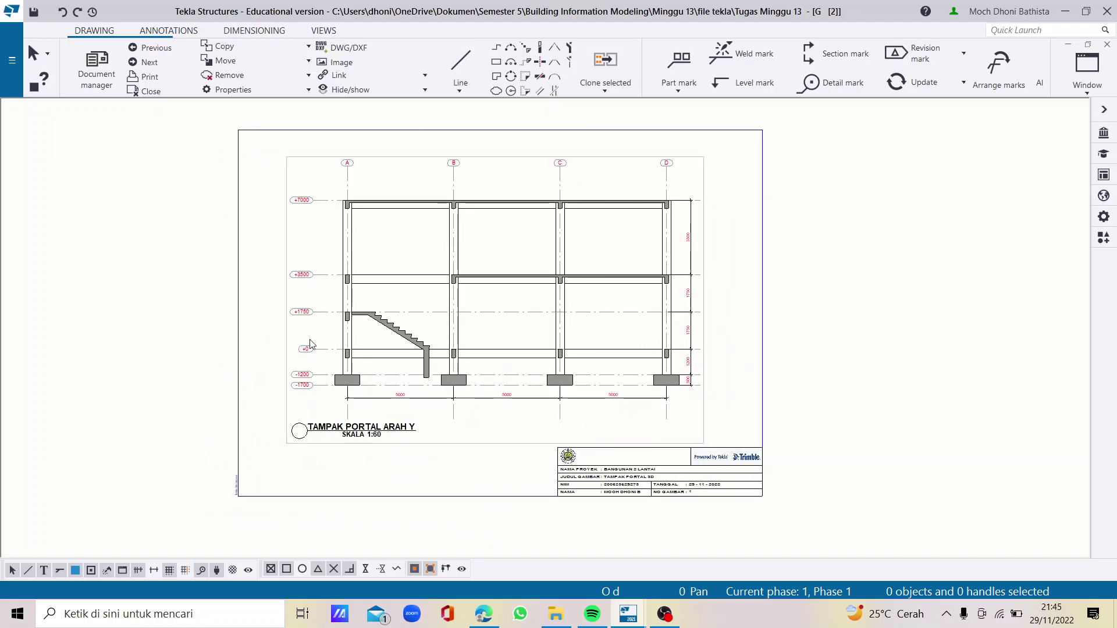
scroll(330, 448, "up", 1)
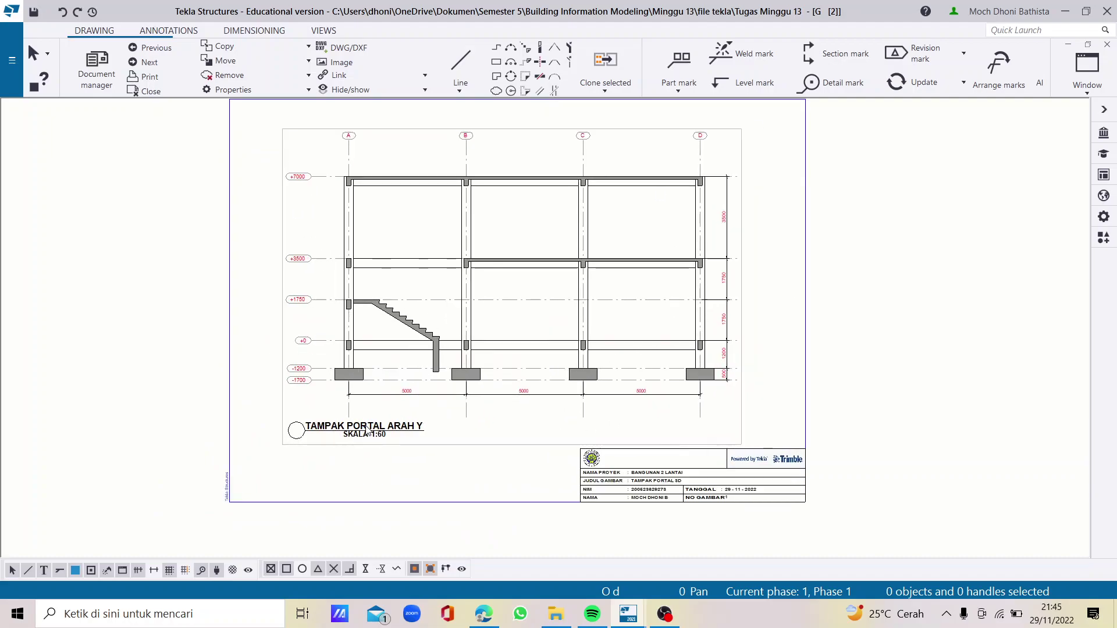
scroll(618, 451, "up", 3)
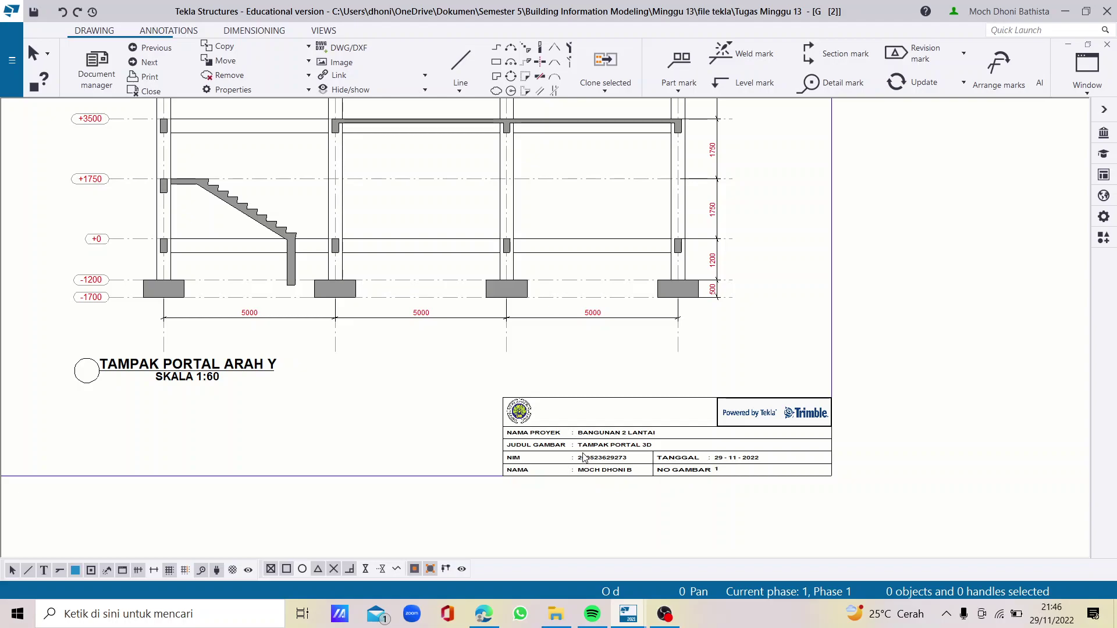
scroll(586, 457, "up", 2)
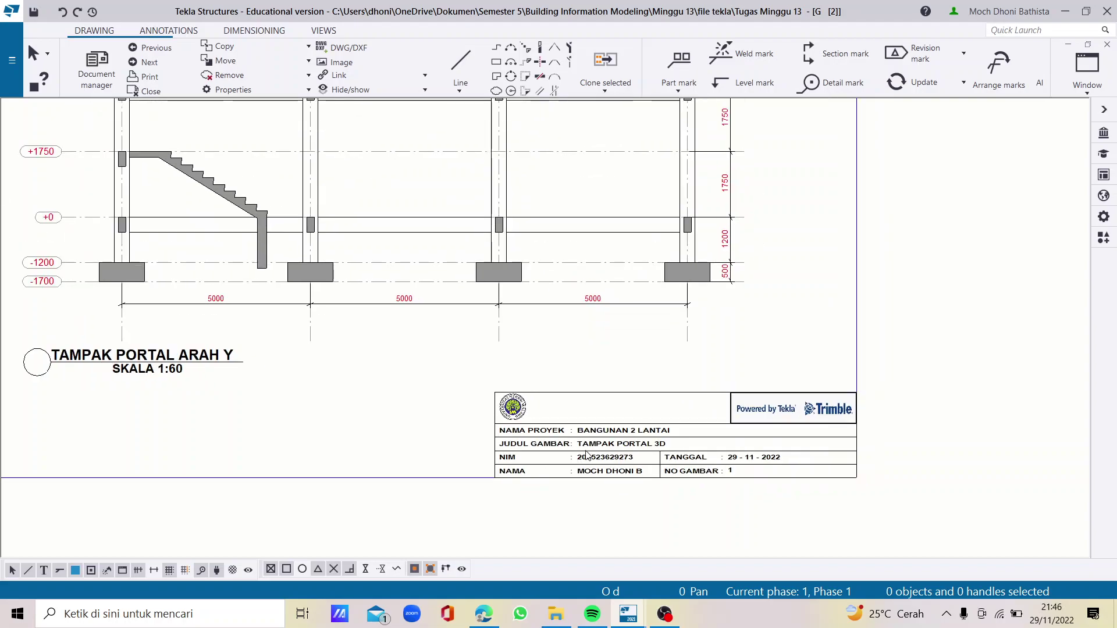
In the Template Editor, change the drawing title text to 'TAMPAK PORTAL ARAH Y'
double_click(599, 451)
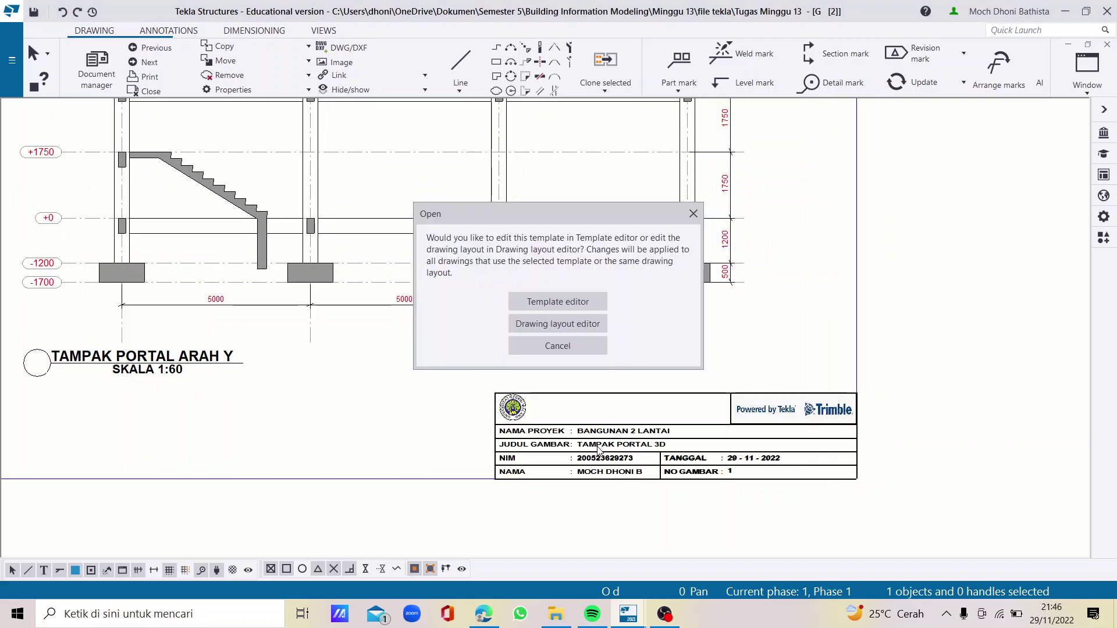
left_click(570, 305)
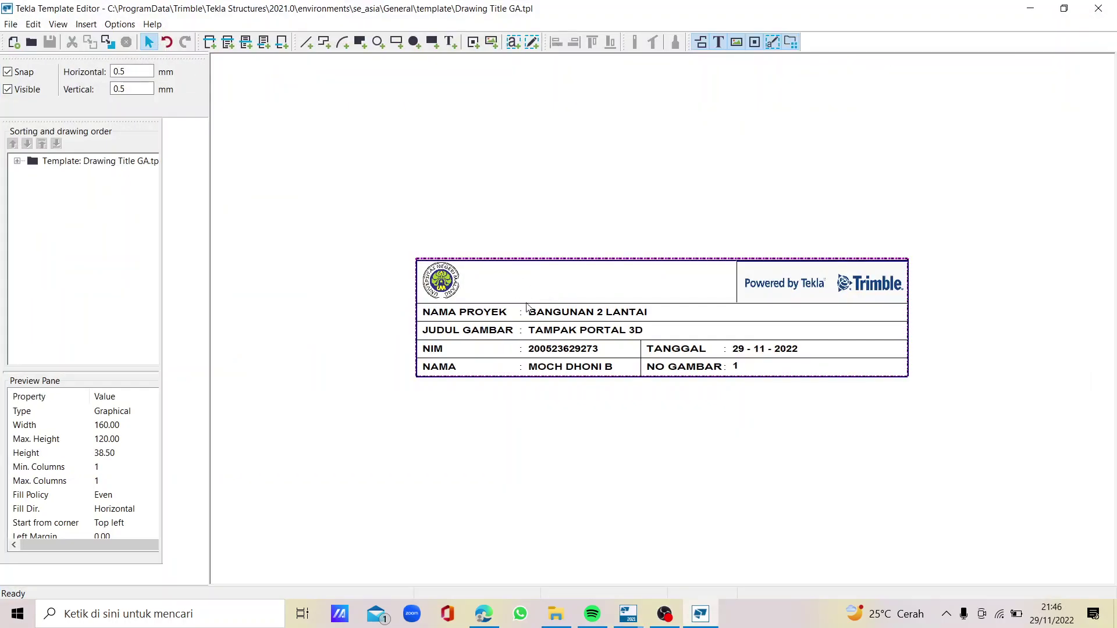
double_click(614, 330)
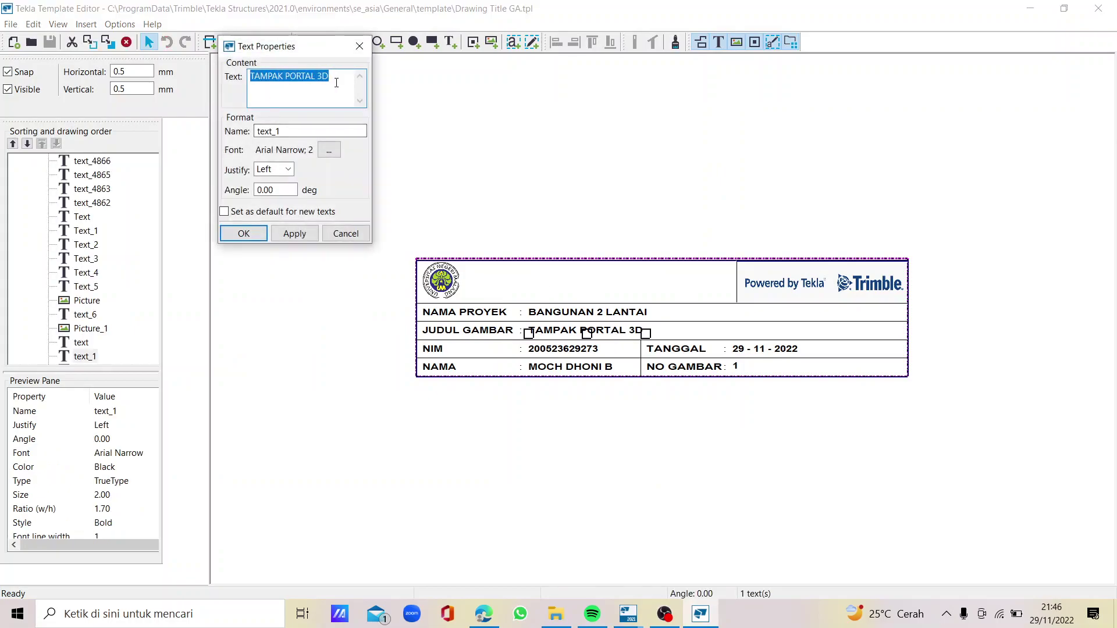
double_click(323, 77)
type("ARAH")
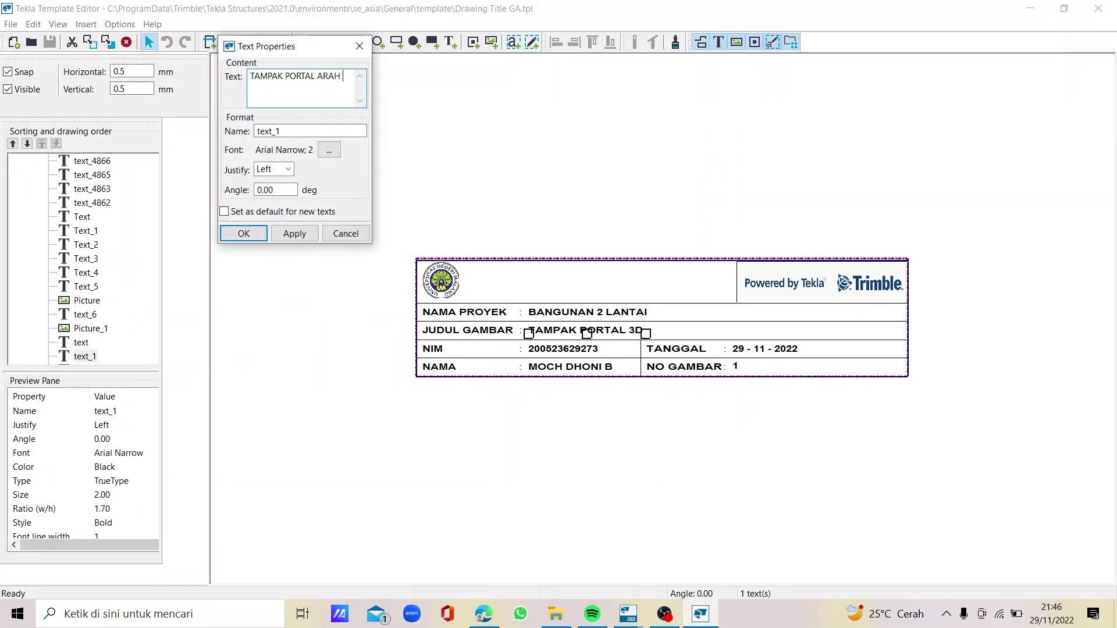
left_click(294, 233)
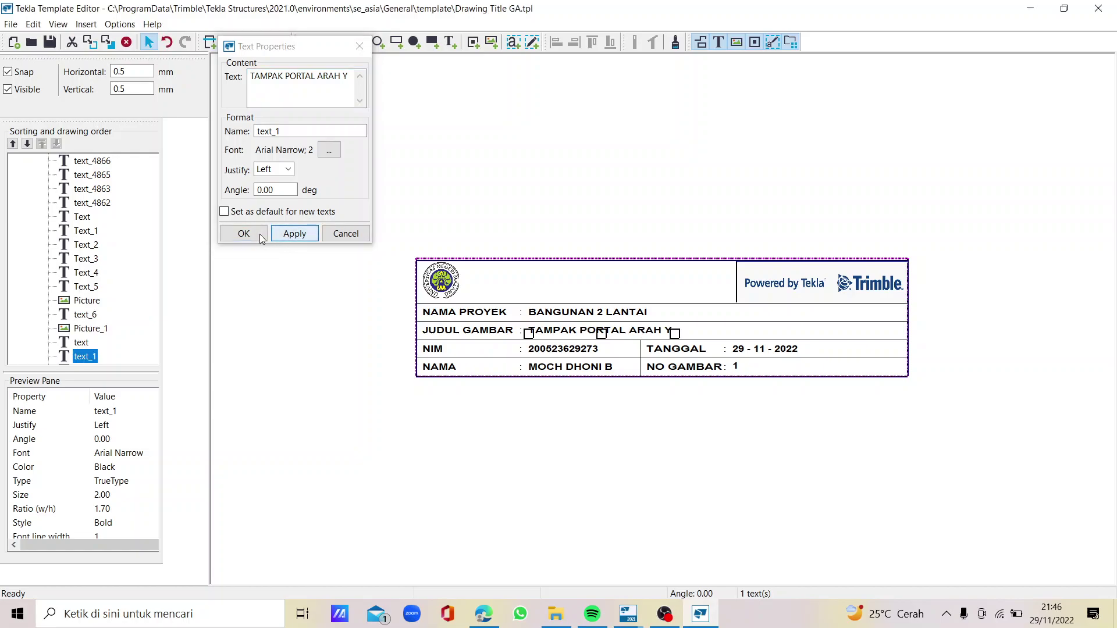
left_click(244, 234)
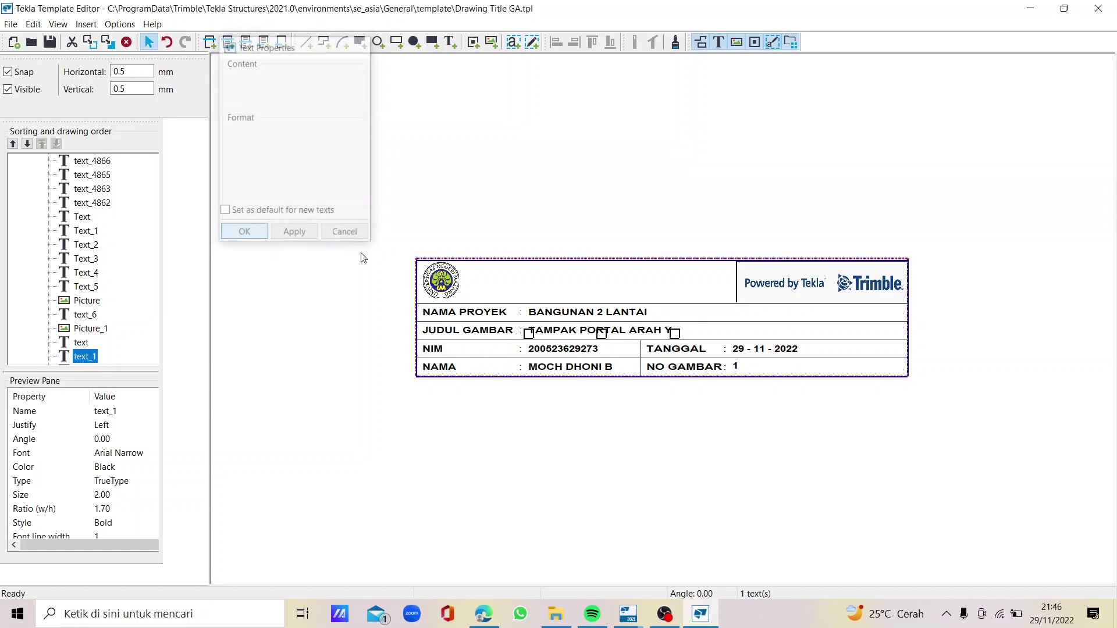
Set the drawing number to 2, save the template, and close the editor
double_click(735, 367)
type("2")
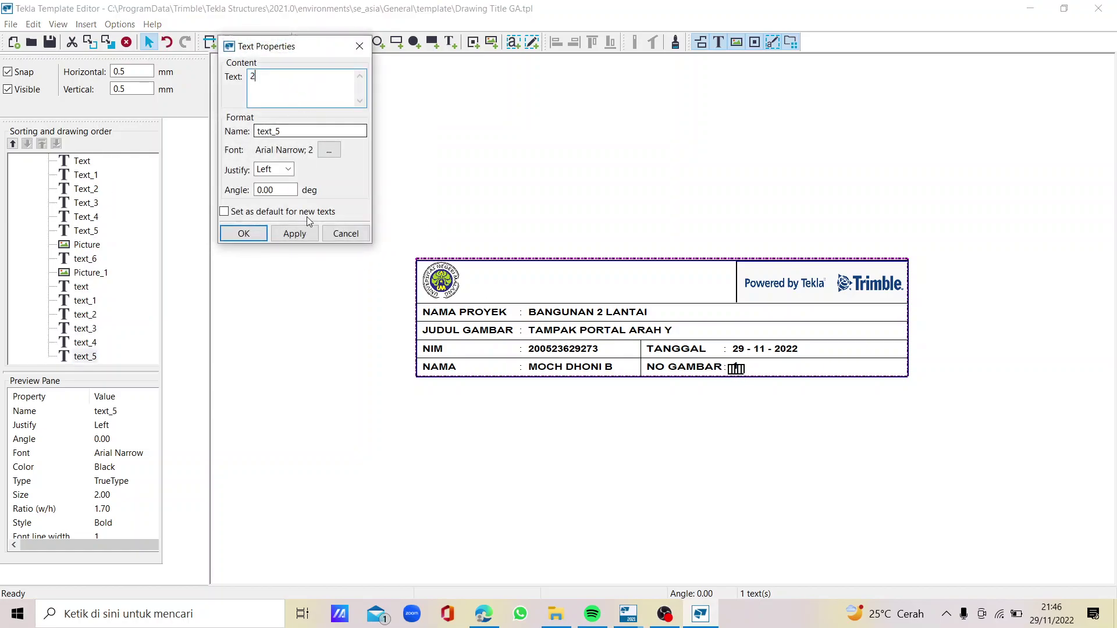
left_click(294, 233)
left_click(256, 238)
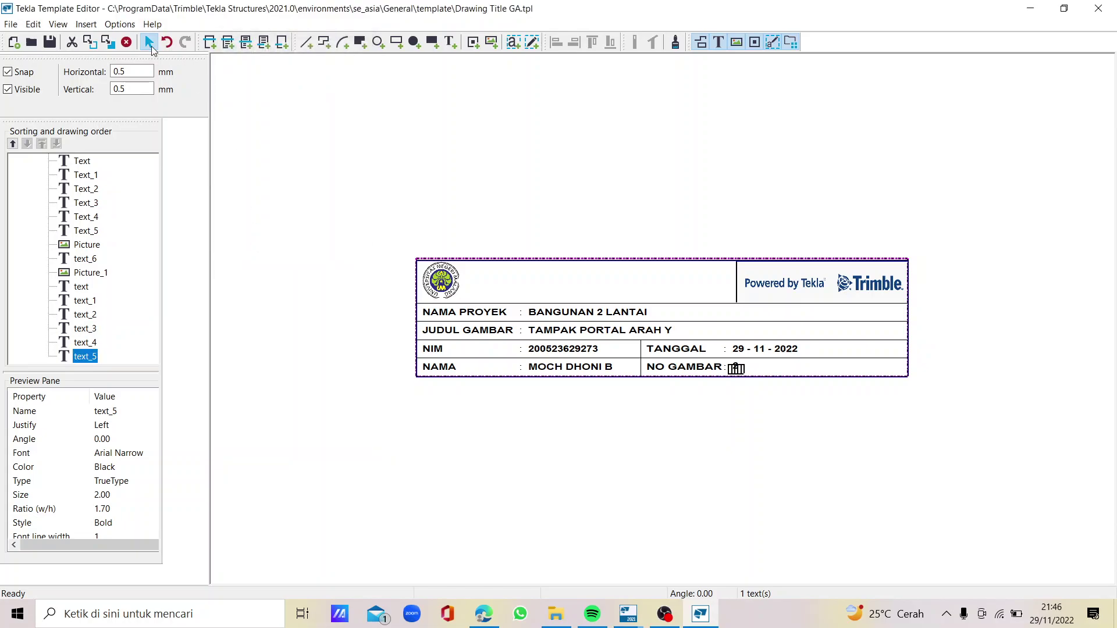
left_click(49, 41)
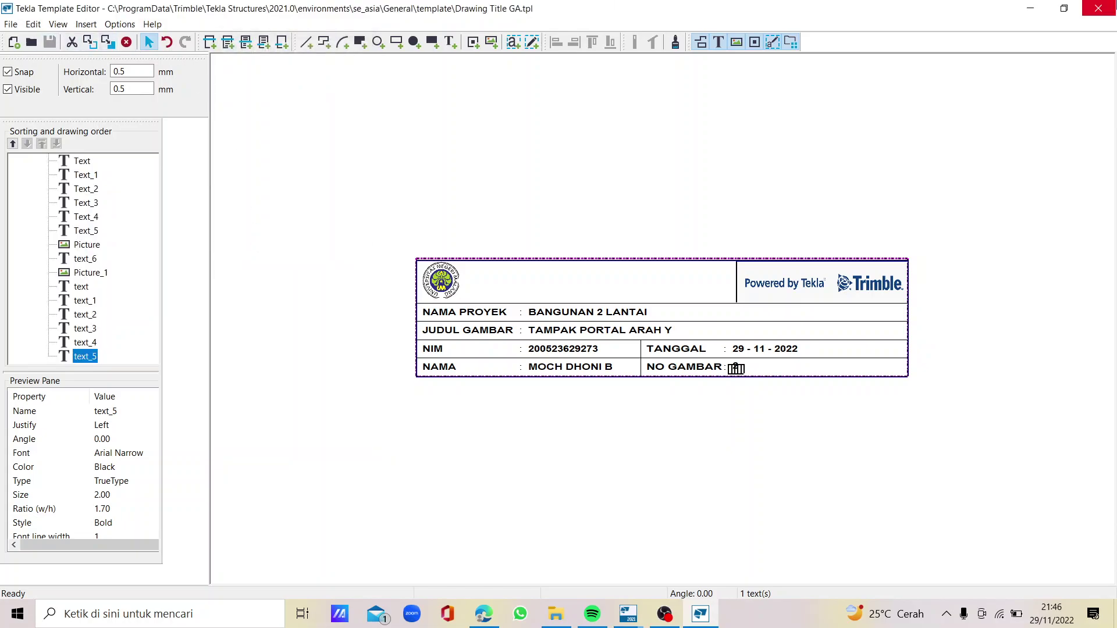
left_click(1098, 9)
right_click(685, 447)
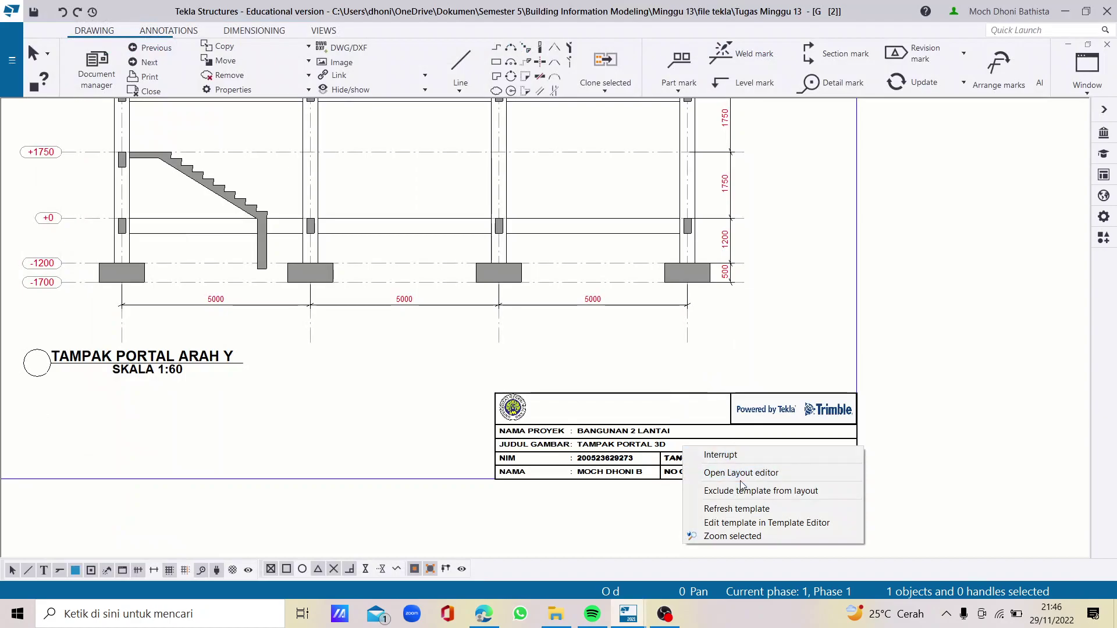
Refresh the title block from the saved template and select the portal elevation view
left_click(738, 510)
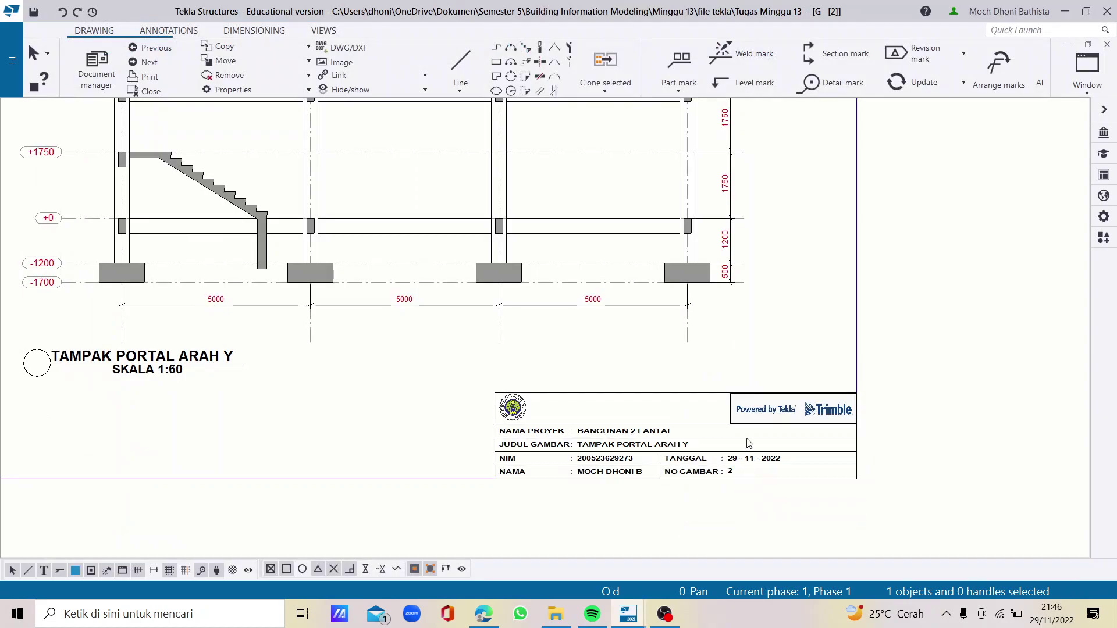
left_click(762, 371)
scroll(753, 371, "down", 4)
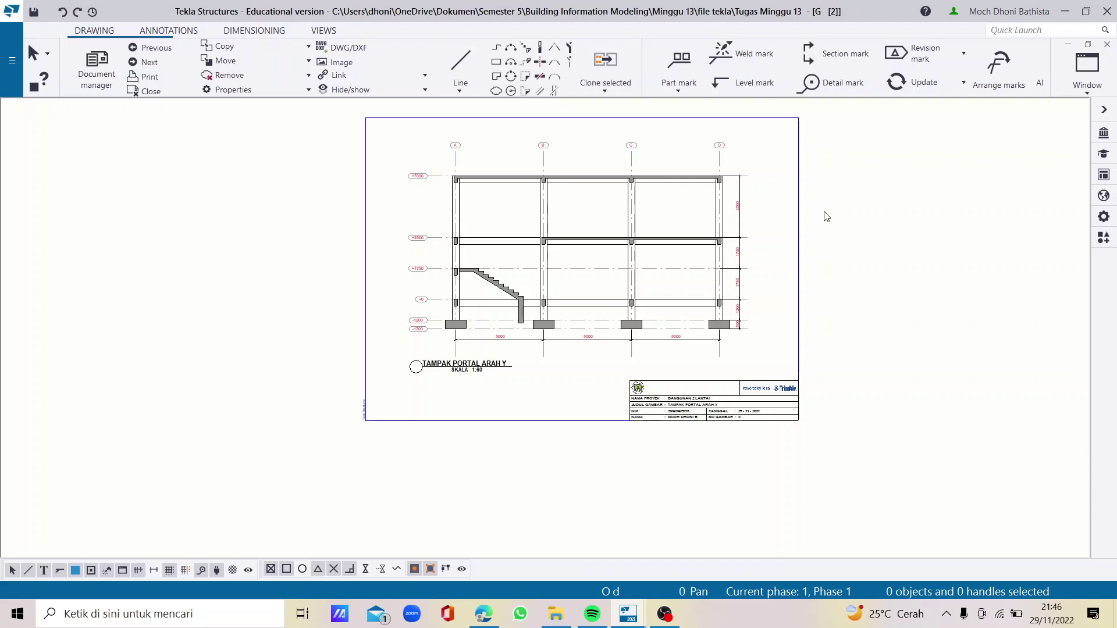
scroll(762, 217, "up", 1)
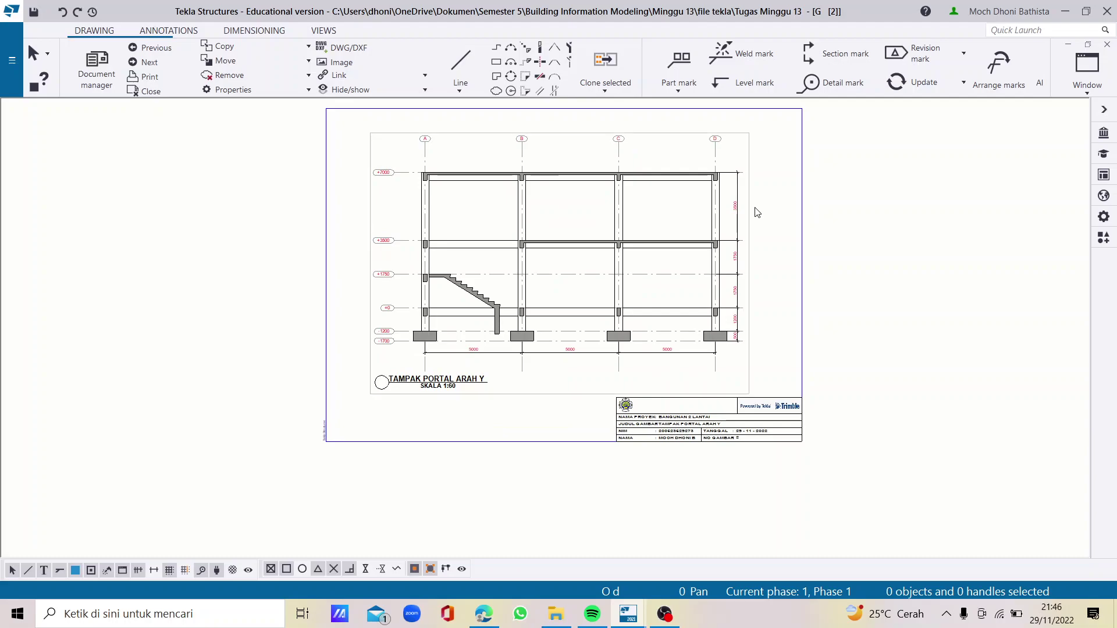
scroll(759, 217, "up", 2)
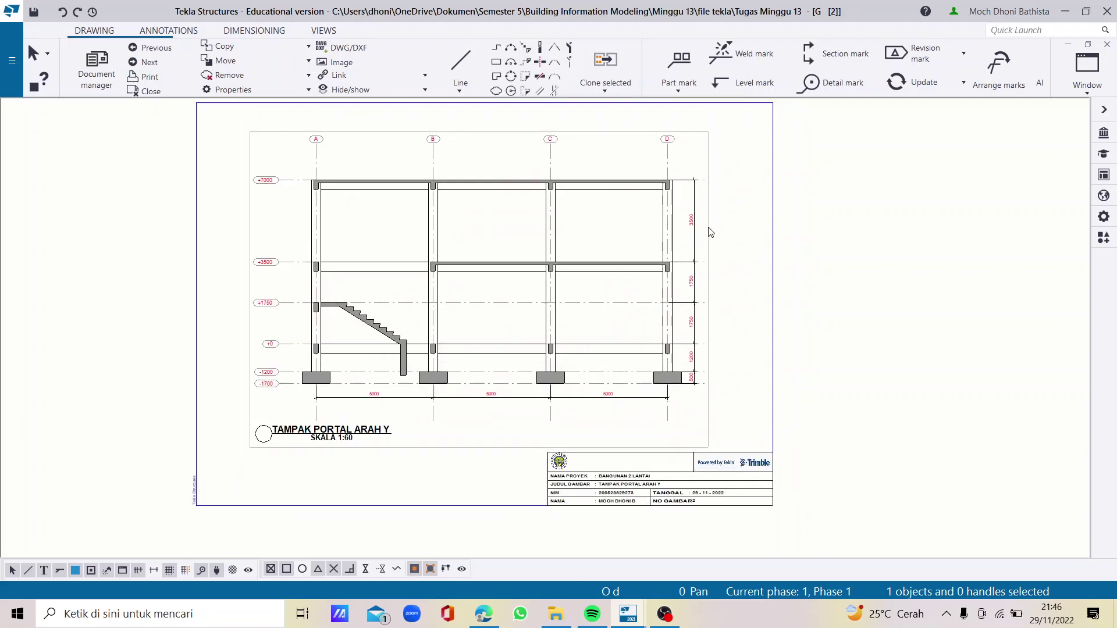
left_click(710, 232)
Set the view's reinforcing bars to visible, filled lines, all bars in groups, and apply
double_click(713, 227)
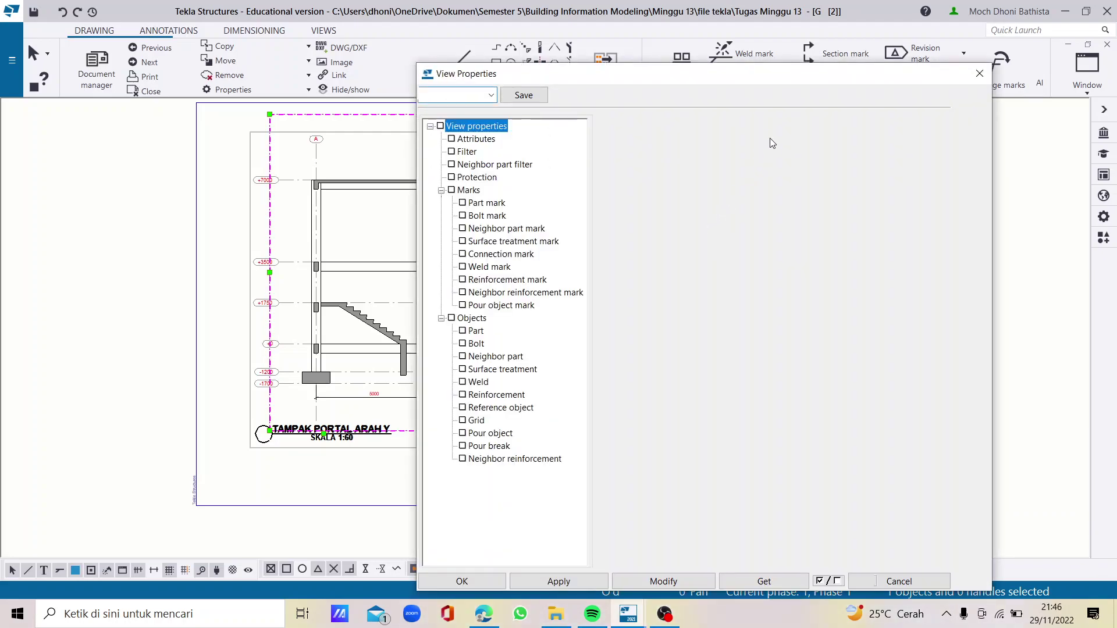
left_click_drag(690, 11, 690, 14)
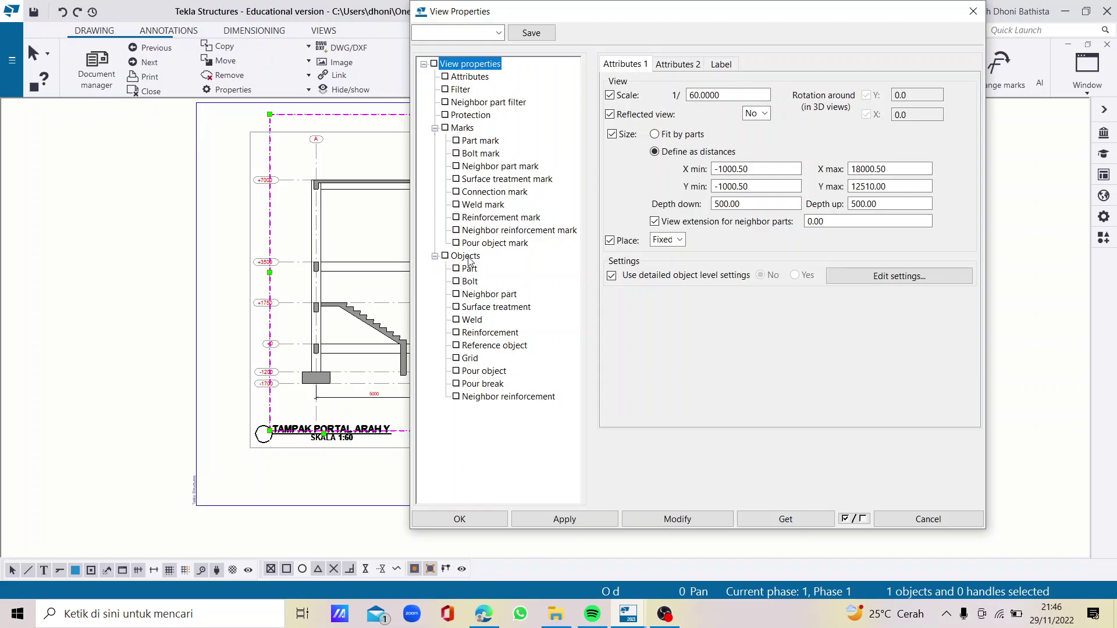
left_click(478, 335)
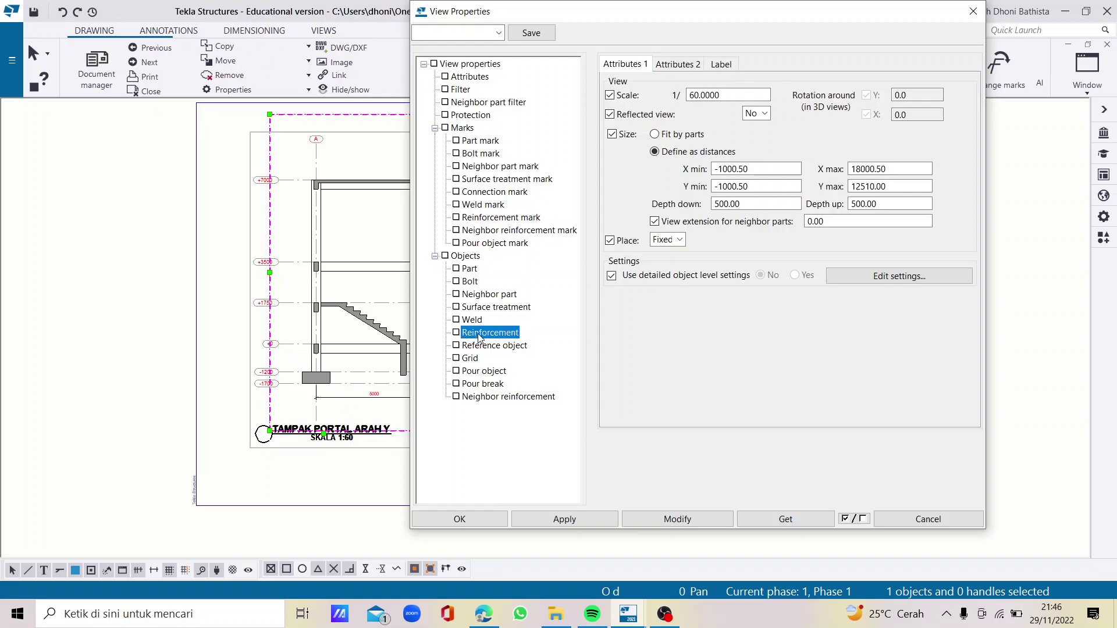
left_click(853, 119)
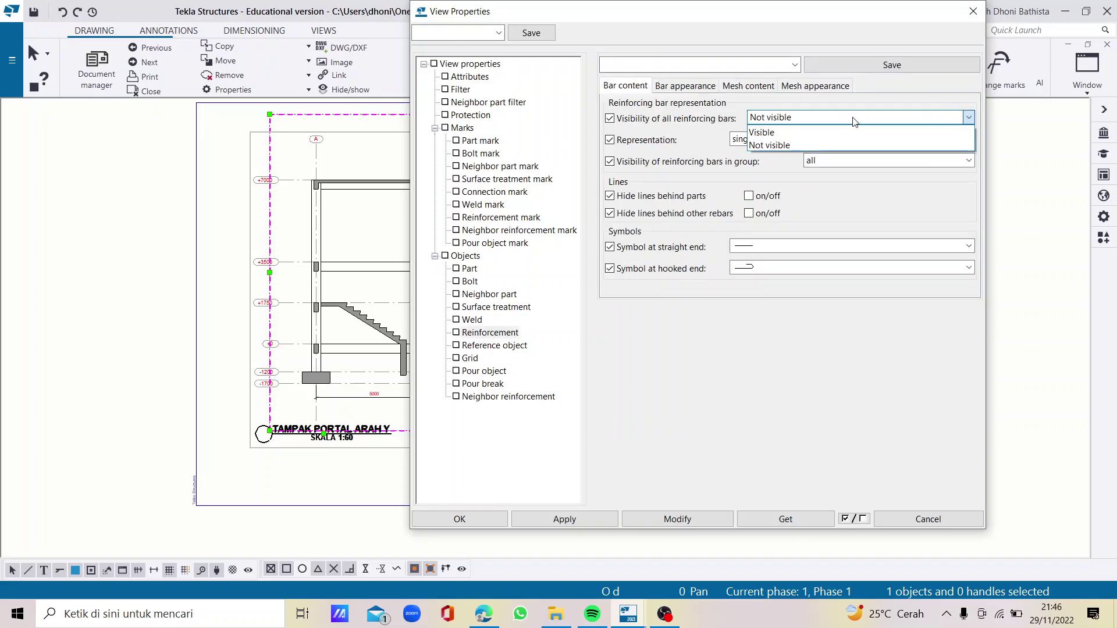
left_click(805, 131)
left_click(789, 140)
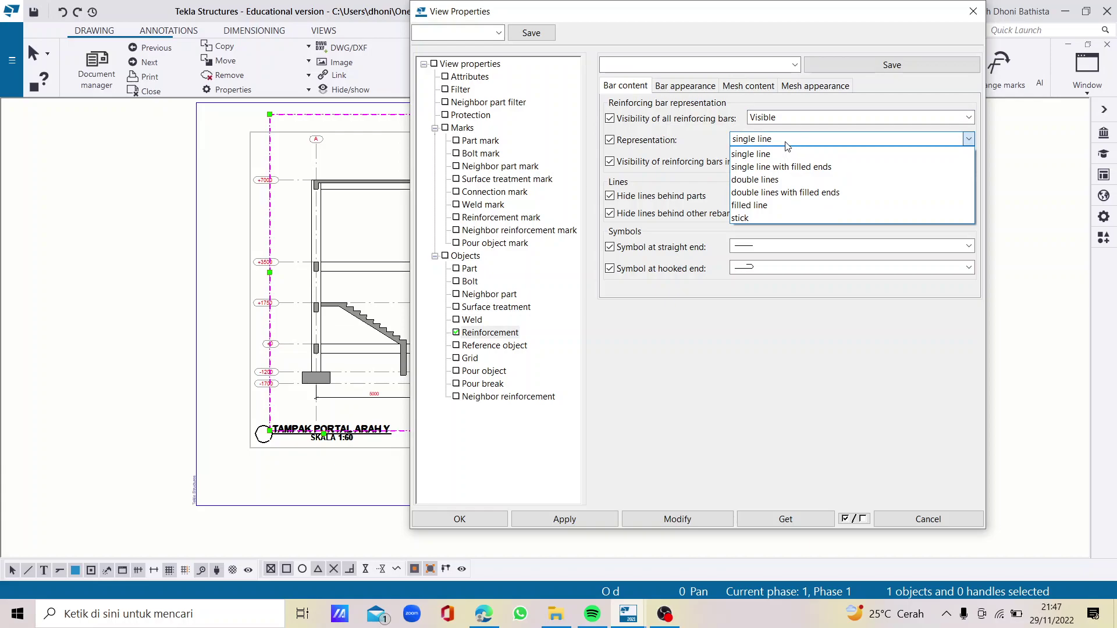
left_click(769, 205)
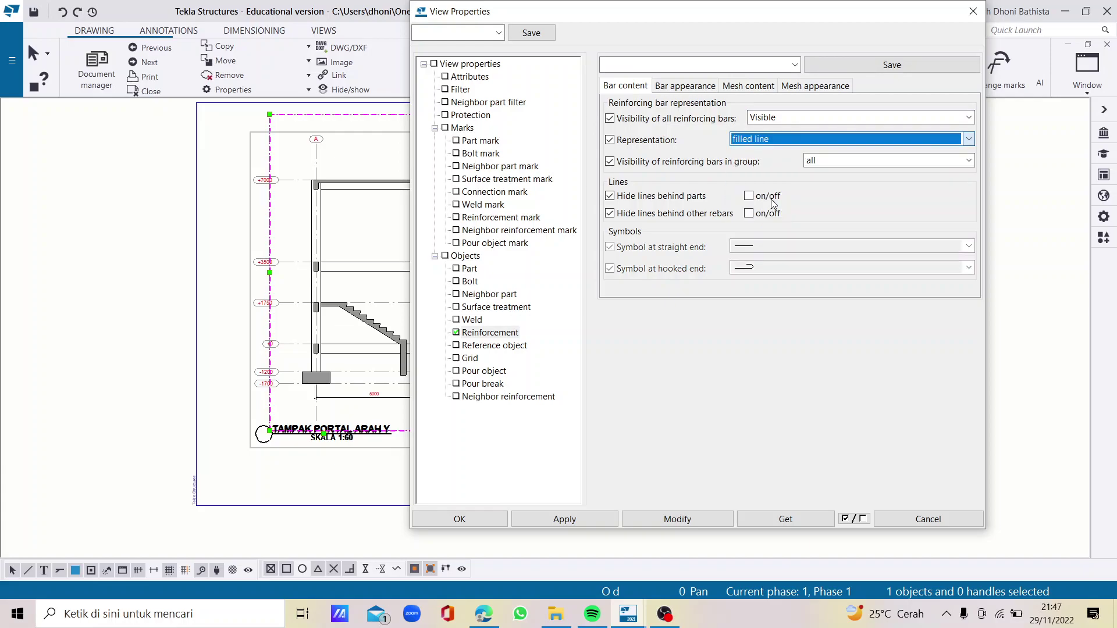
left_click(843, 162)
left_click(821, 174)
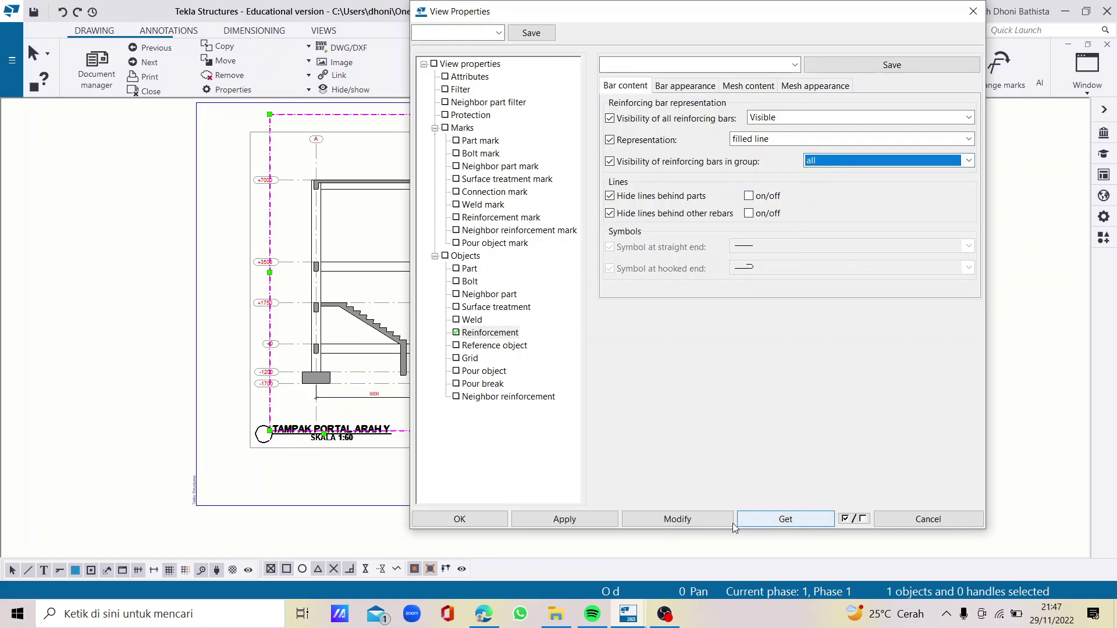
left_click(673, 520)
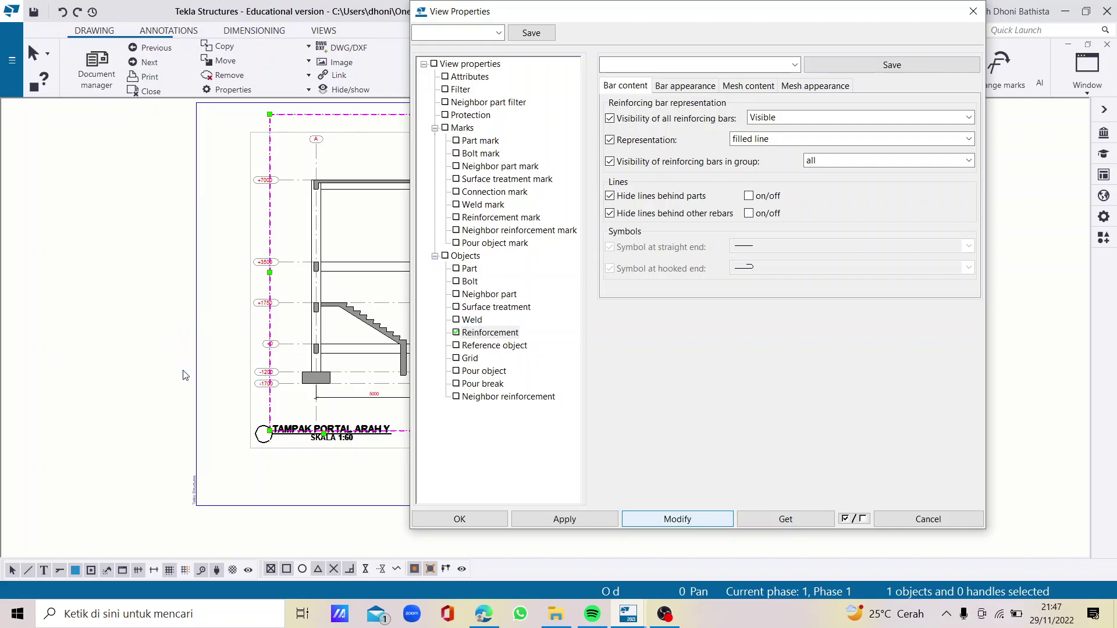
Zoom over the drawing to check the filled-line rebars and reselect the Portal-Y view
scroll(356, 312, "up", 6)
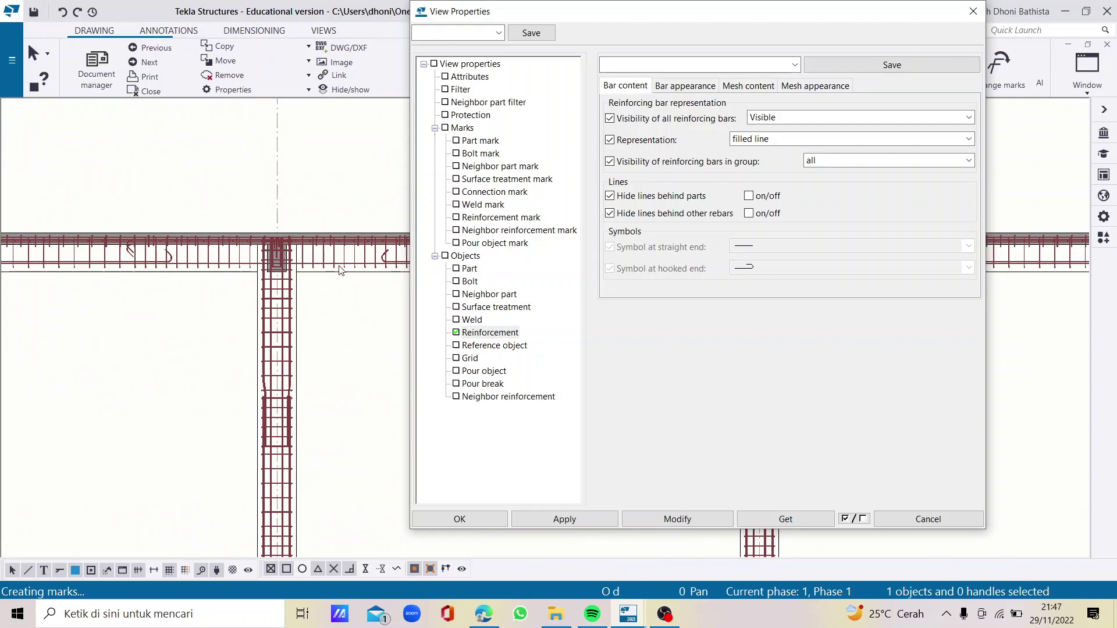
scroll(271, 256, "down", 4)
scroll(271, 268, "down", 3)
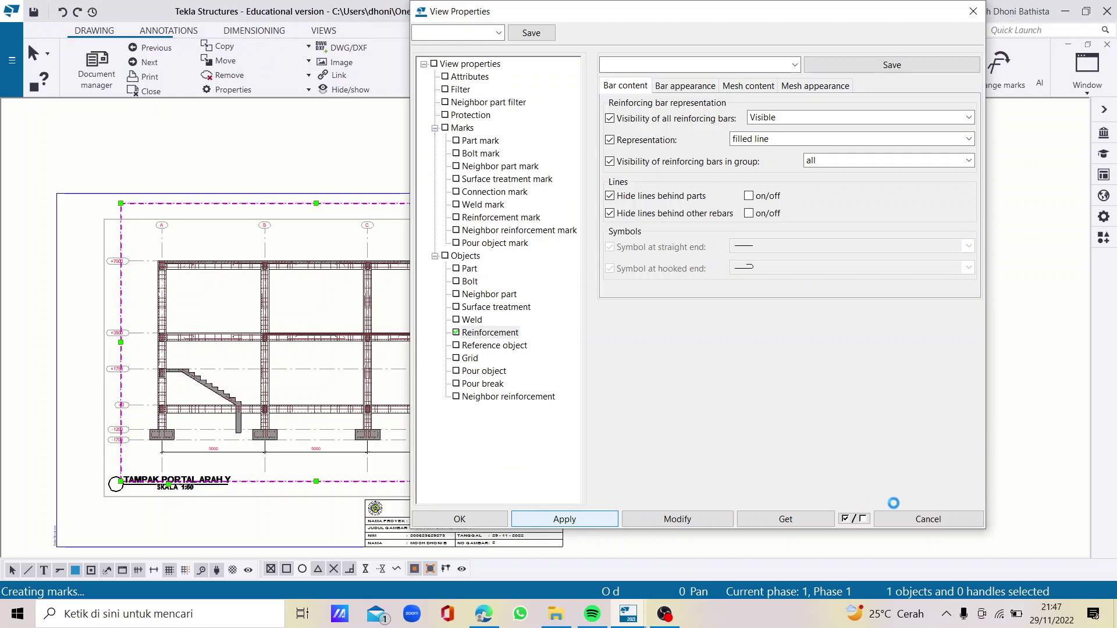
scroll(427, 448, "down", 1)
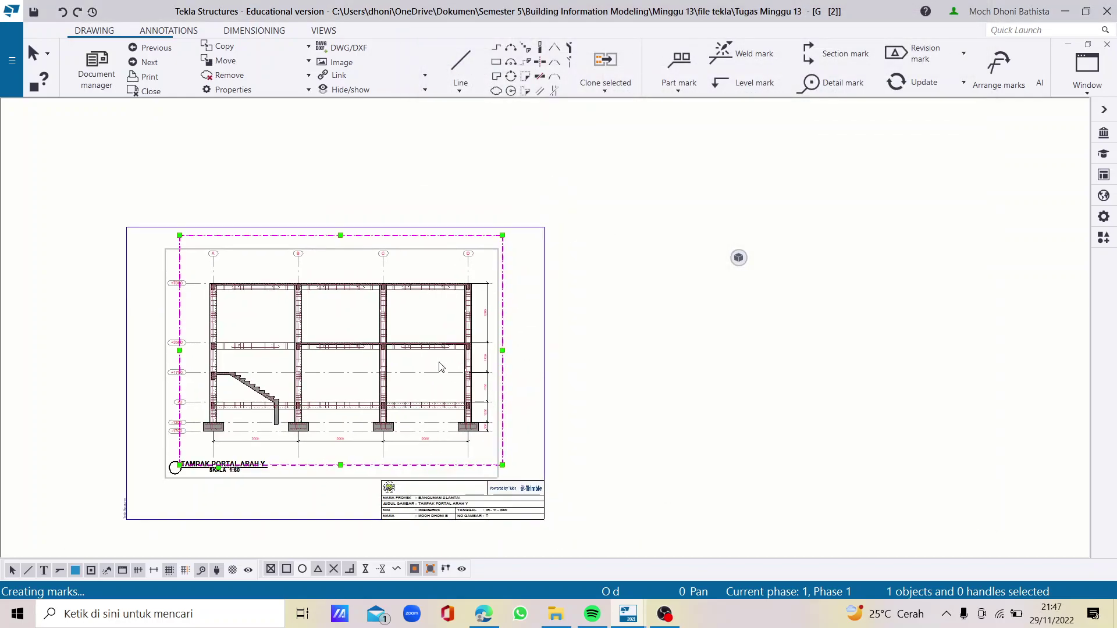
scroll(290, 347, "up", 2)
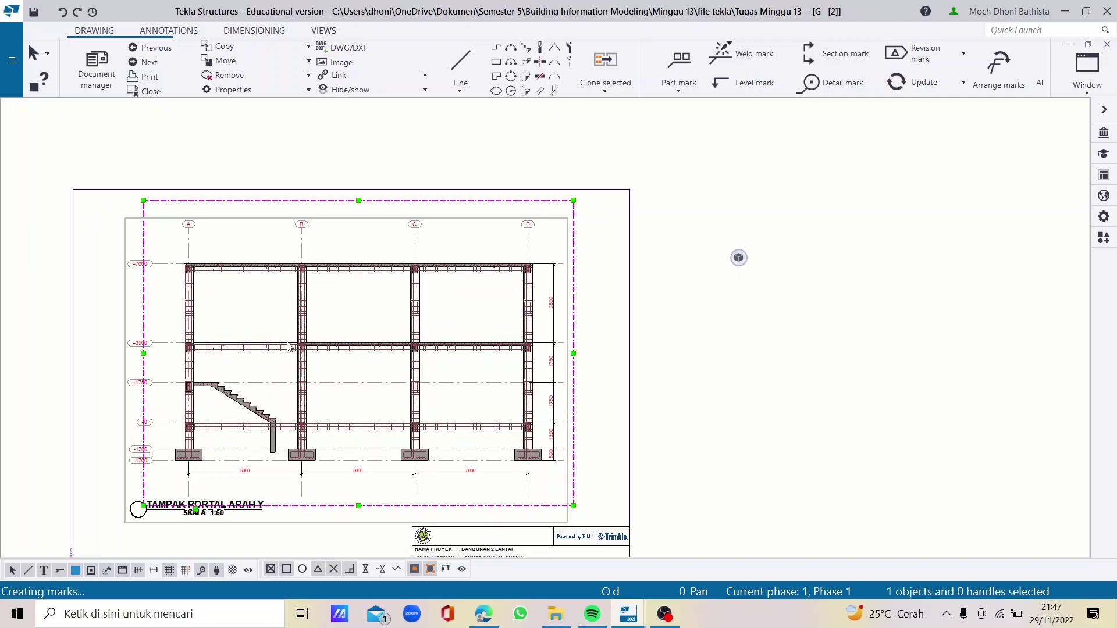
scroll(215, 425, "down", 1)
scroll(154, 526, "up", 1)
scroll(174, 504, "up", 2)
left_click(199, 491)
scroll(226, 428, "up", 1)
left_click(219, 437)
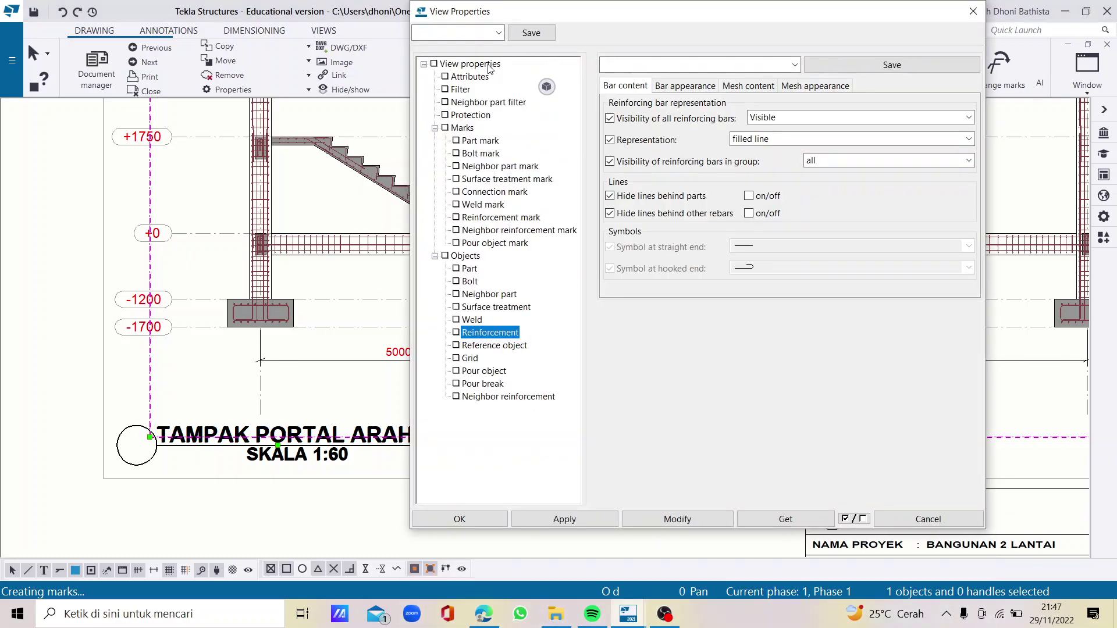
Replace TAMPAK with POTONGAN in the A1 label text, giving 'POTONGAN PORTAL ARAH Y', and apply
left_click(489, 65)
left_click(735, 65)
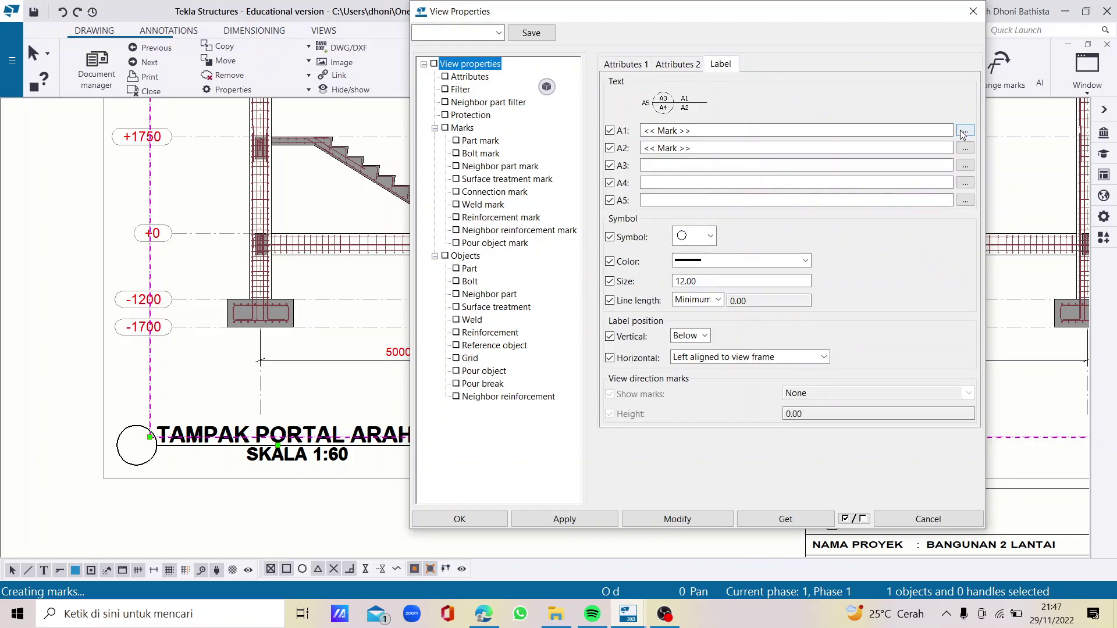
left_click(965, 130)
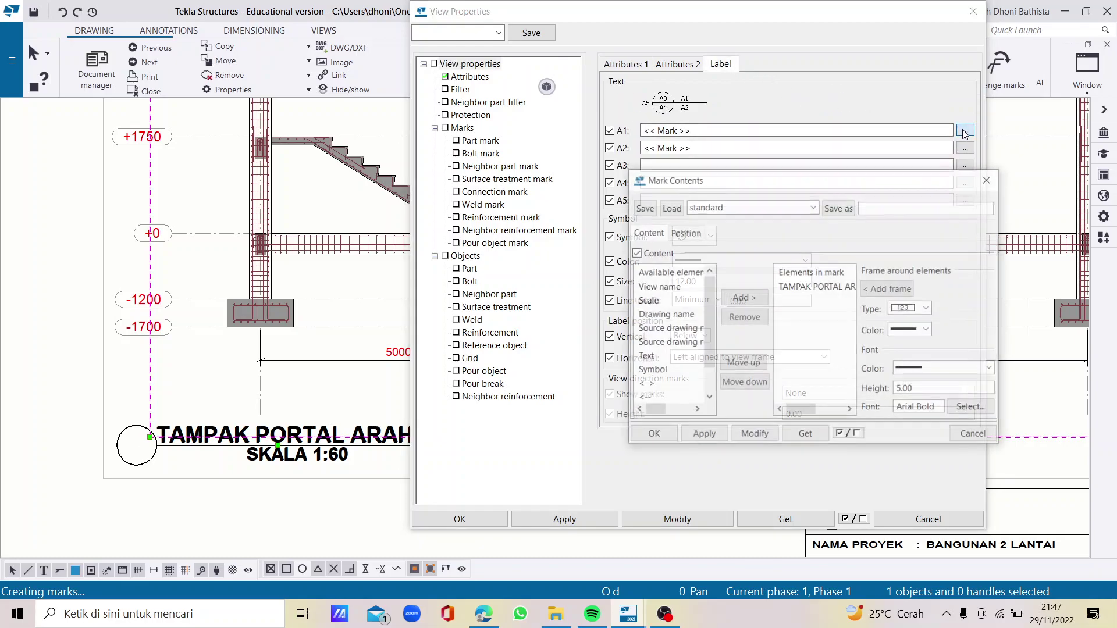
left_click(805, 288)
double_click(805, 288)
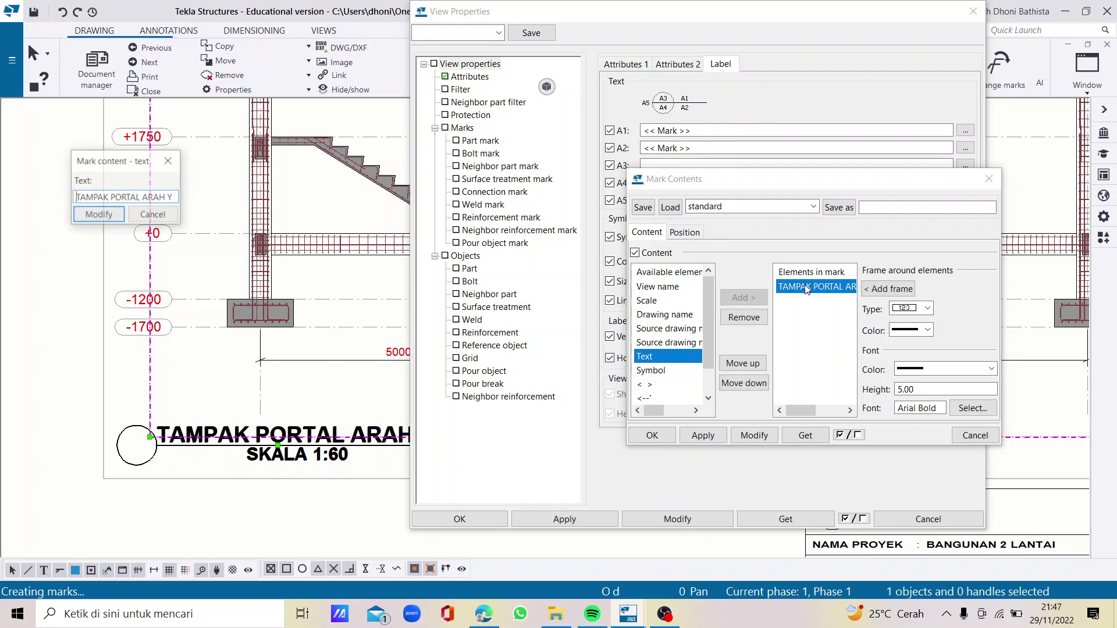
double_click(93, 197)
key("BackSpace")
type("POTONGAN")
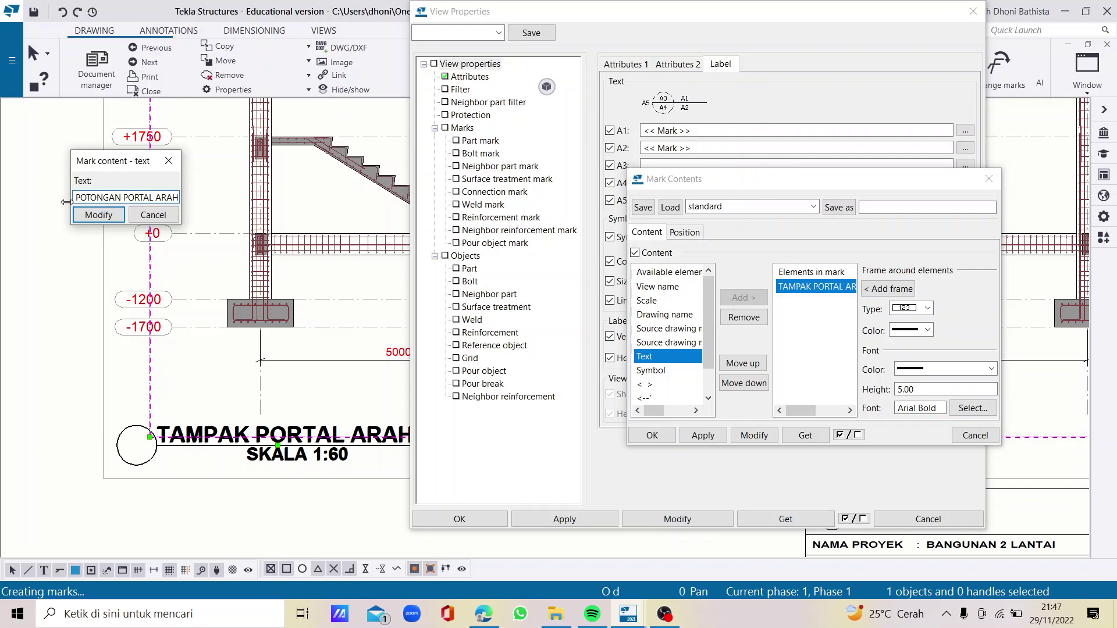
left_click(99, 215)
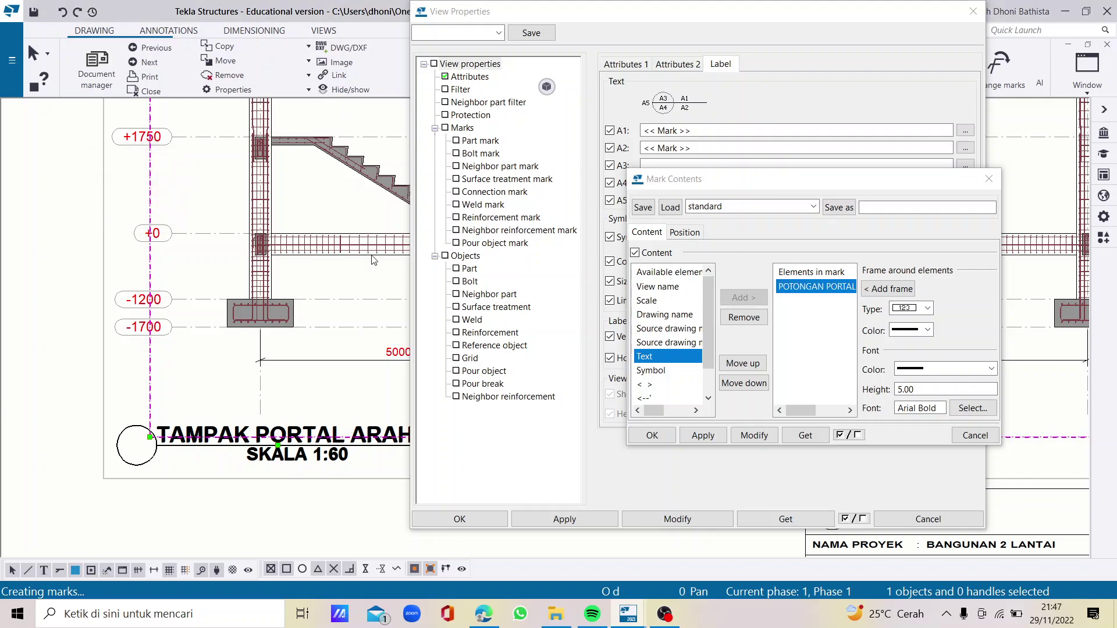
left_click(746, 438)
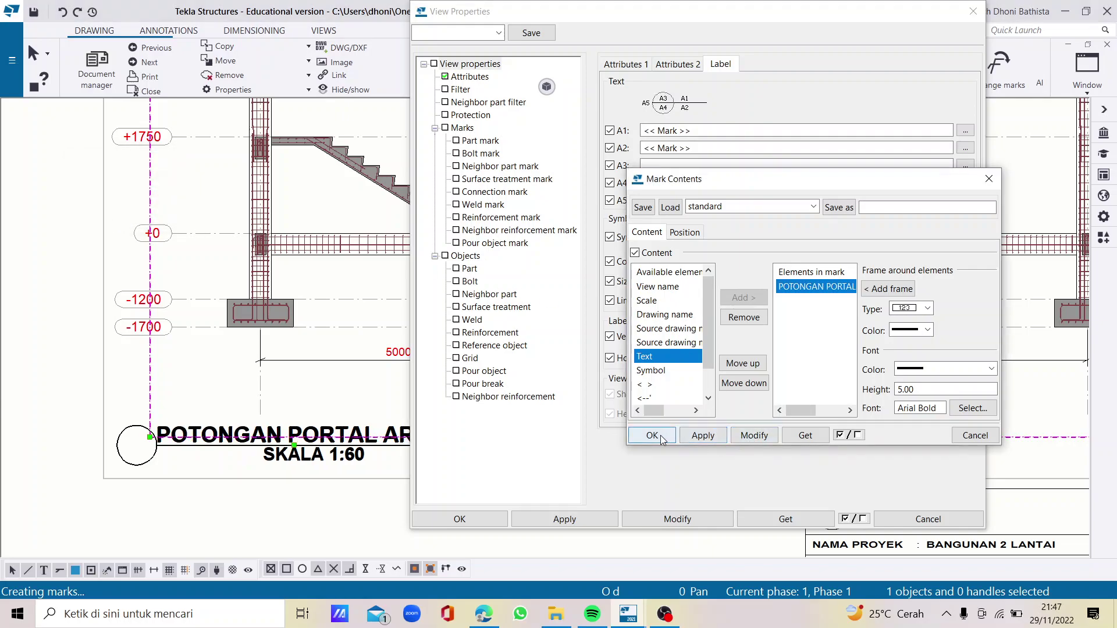
left_click(652, 435)
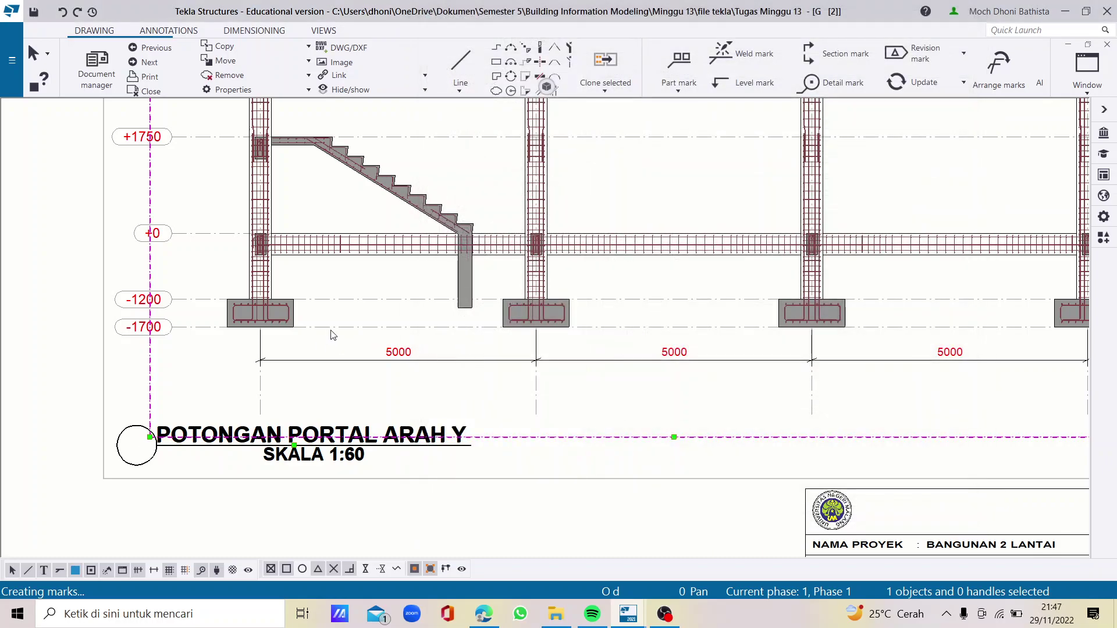
Open the sheet's title block in the Template editor
scroll(328, 335, "down", 3)
scroll(610, 423, "up", 4)
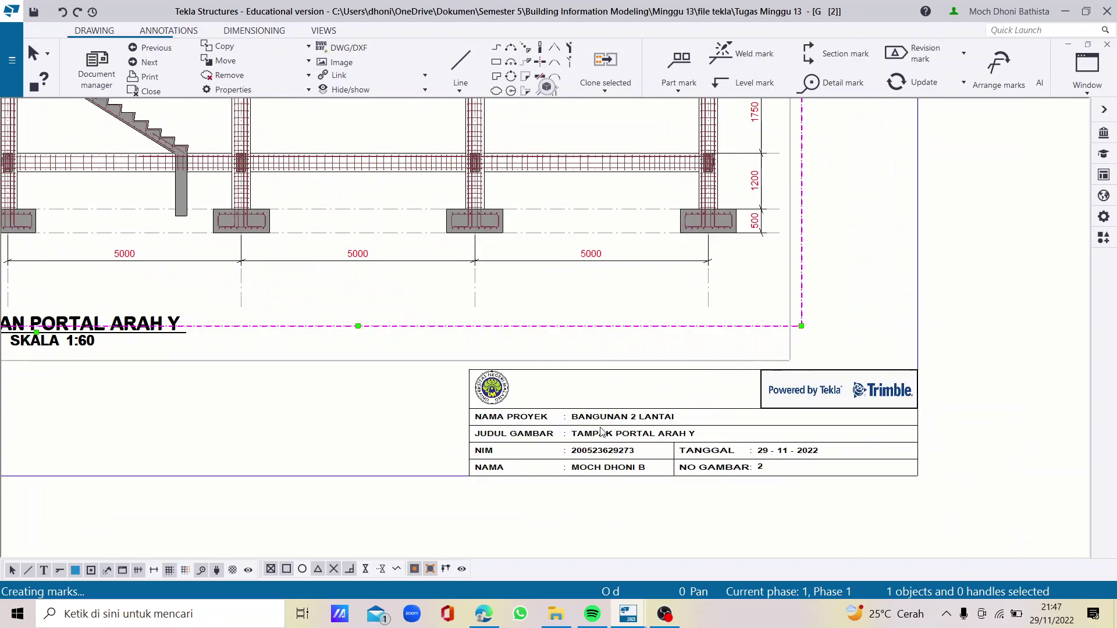
double_click(601, 435)
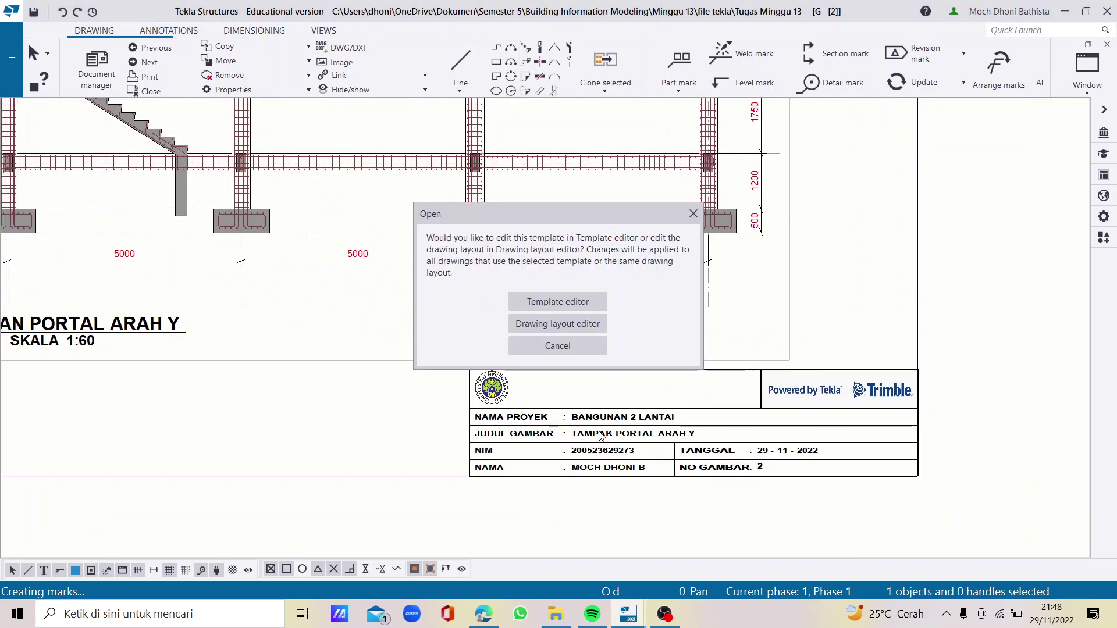
left_click(557, 303)
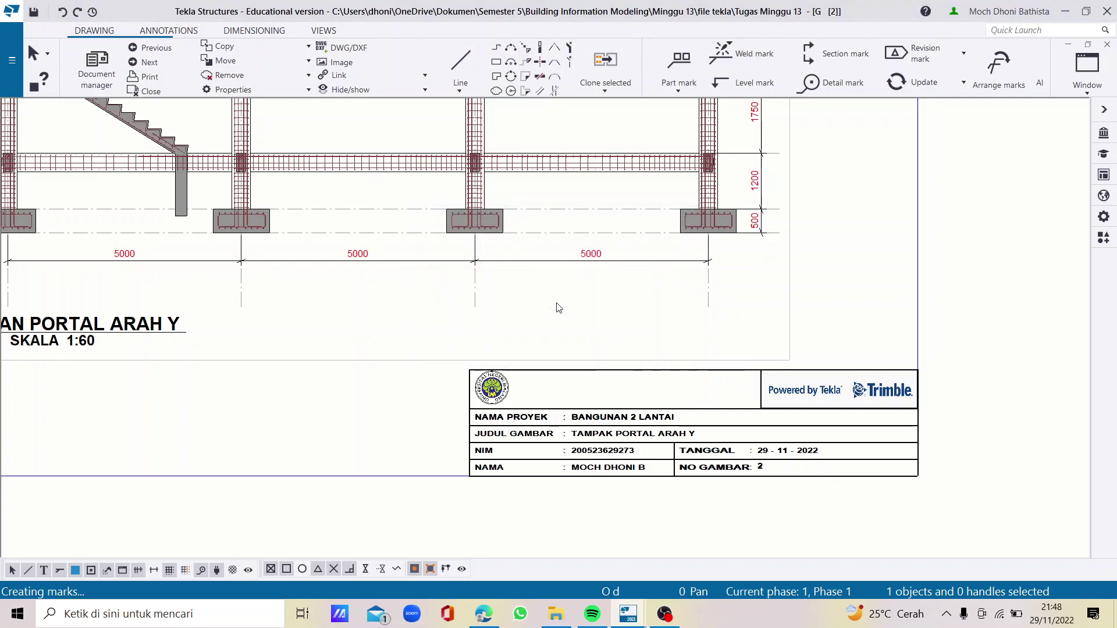
Replace TAMPAK with POTONGAN so the drawing title reads 'POTONGAN PORTAL ARAH Y'
double_click(569, 330)
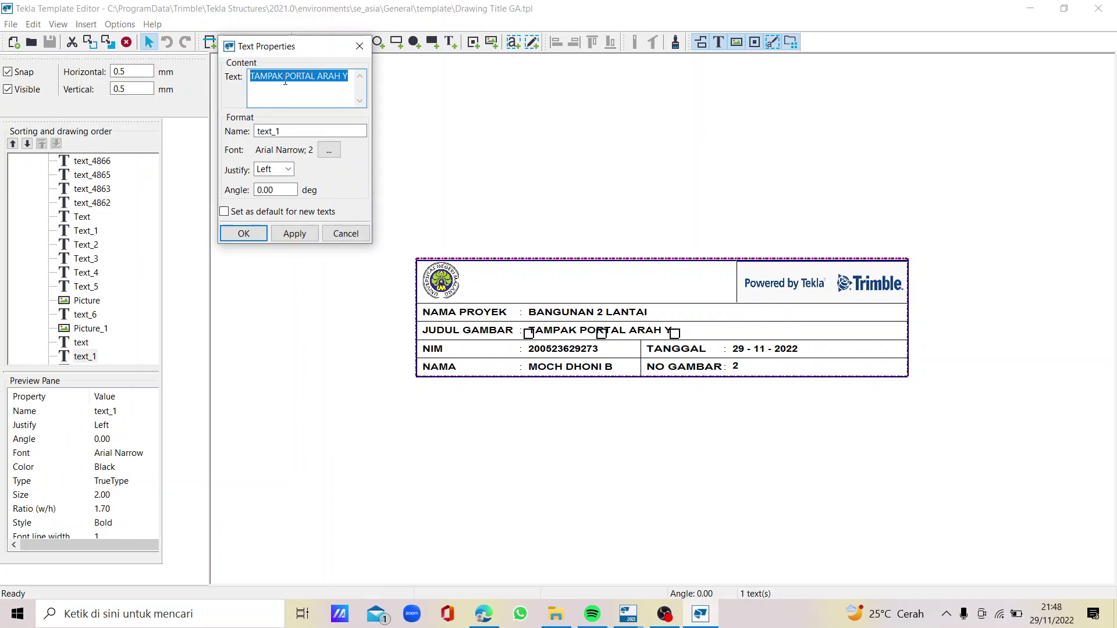
double_click(284, 77)
type("POTONGAN")
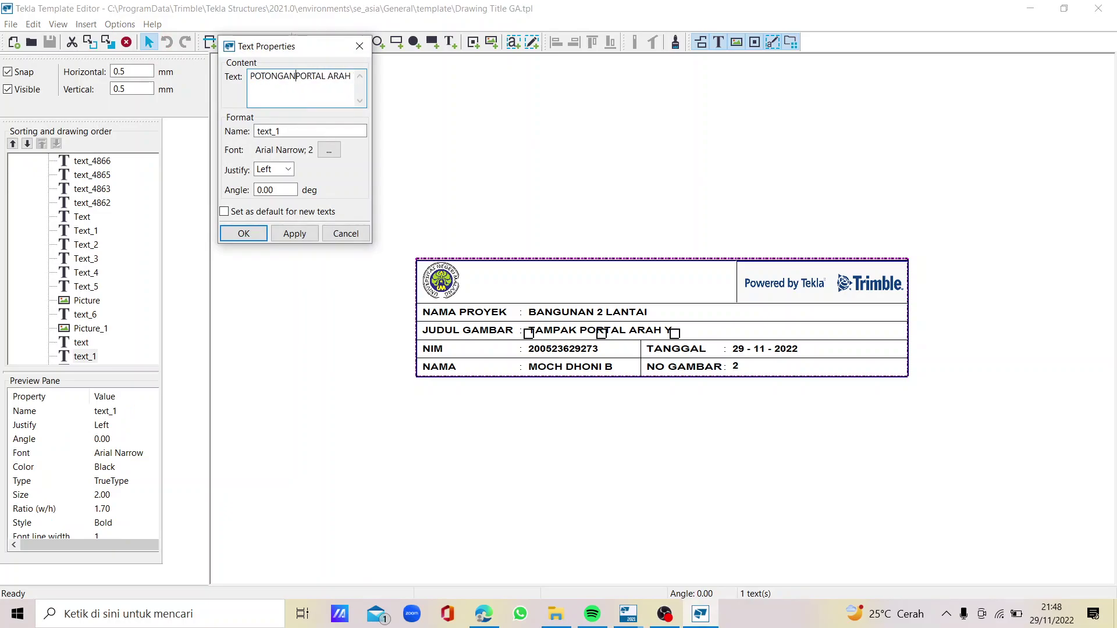
left_click(291, 234)
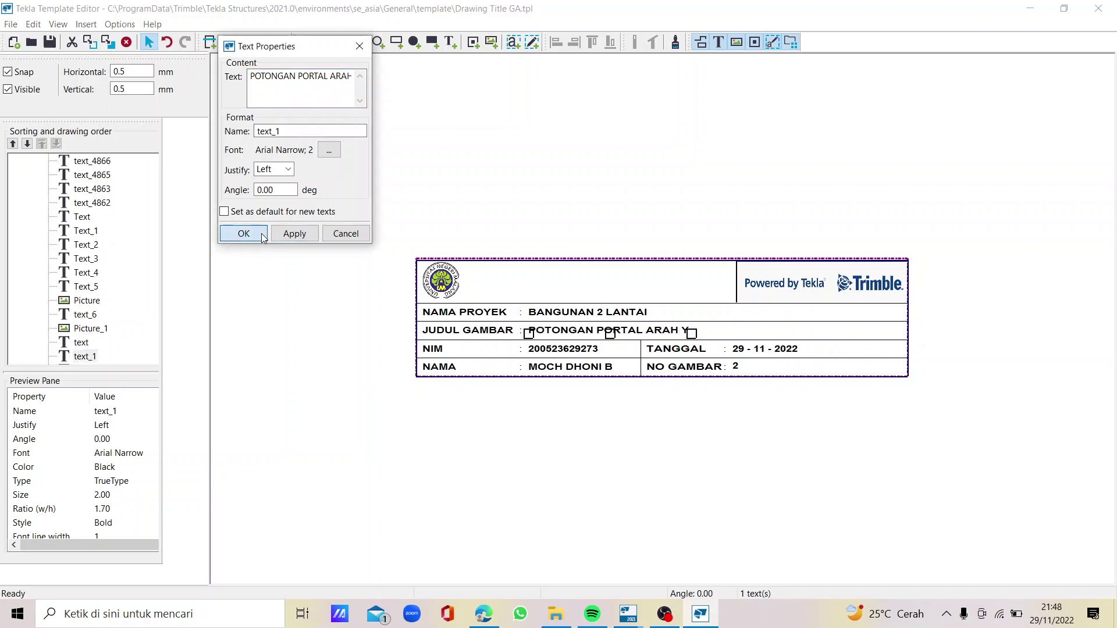
left_click(243, 233)
Edit the drawing-number text, then close the Template Editor
double_click(734, 369)
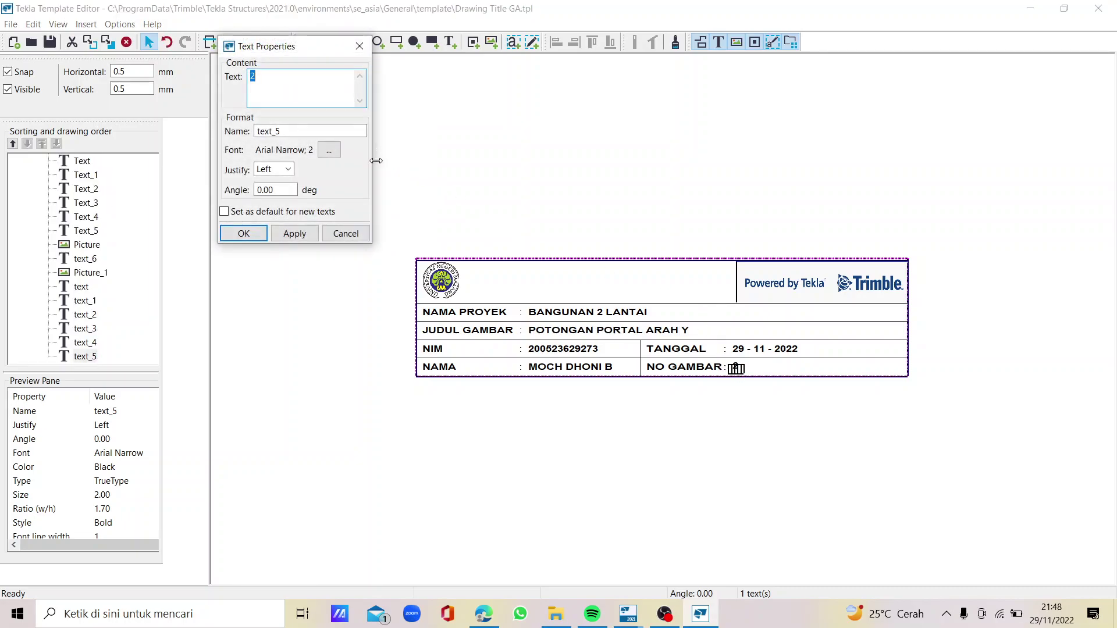
left_click(295, 234)
left_click(245, 233)
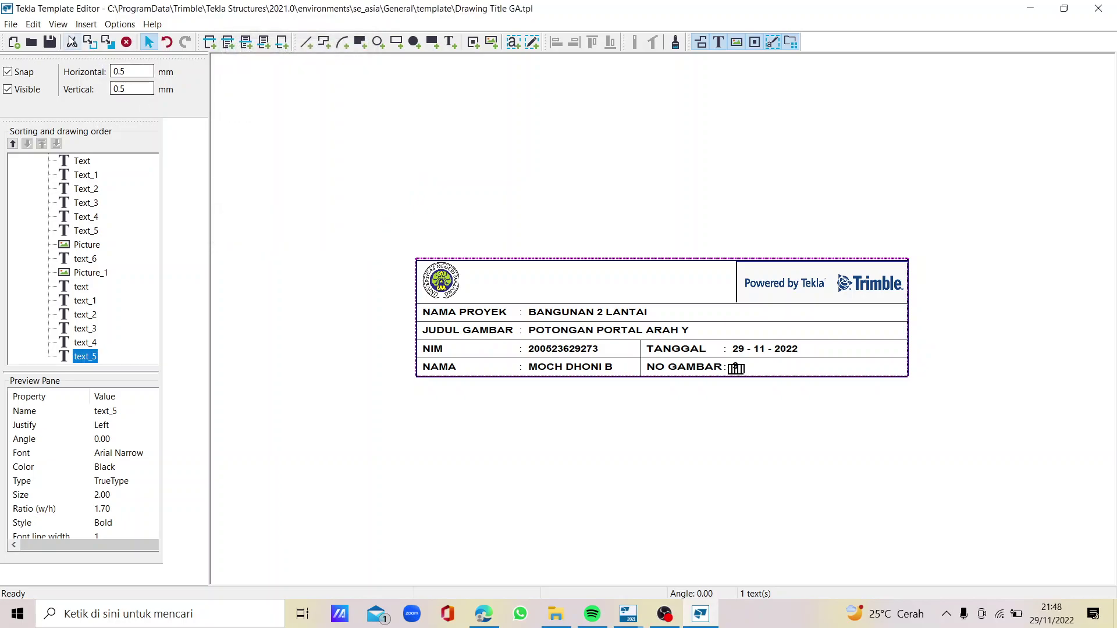
left_click(1098, 8)
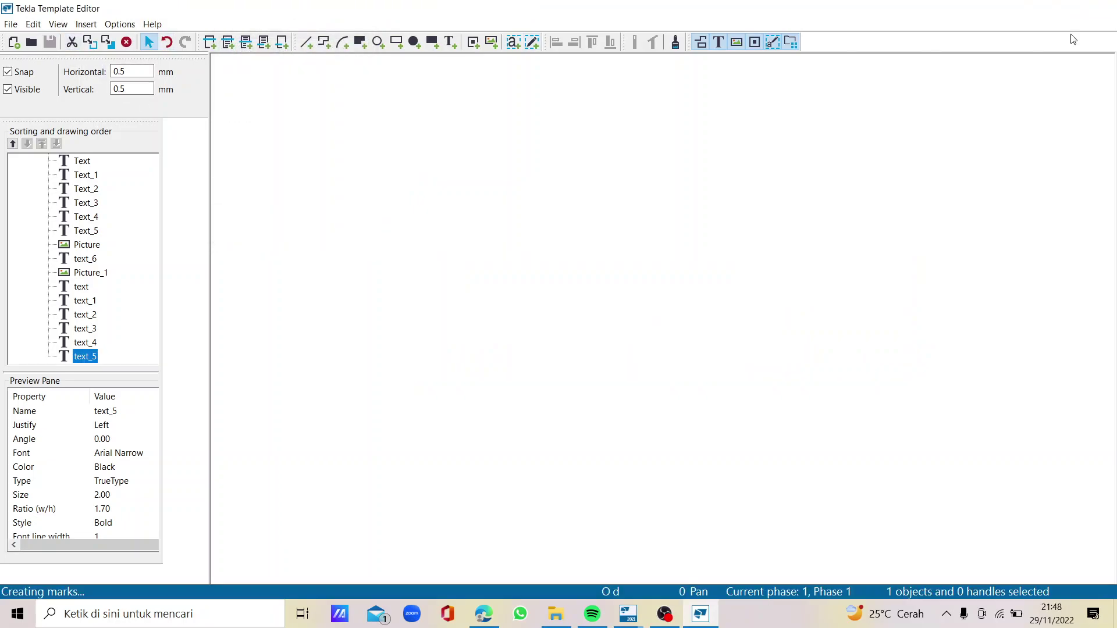
Refresh the title block so it shows the edited template
right_click(618, 410)
left_click(687, 470)
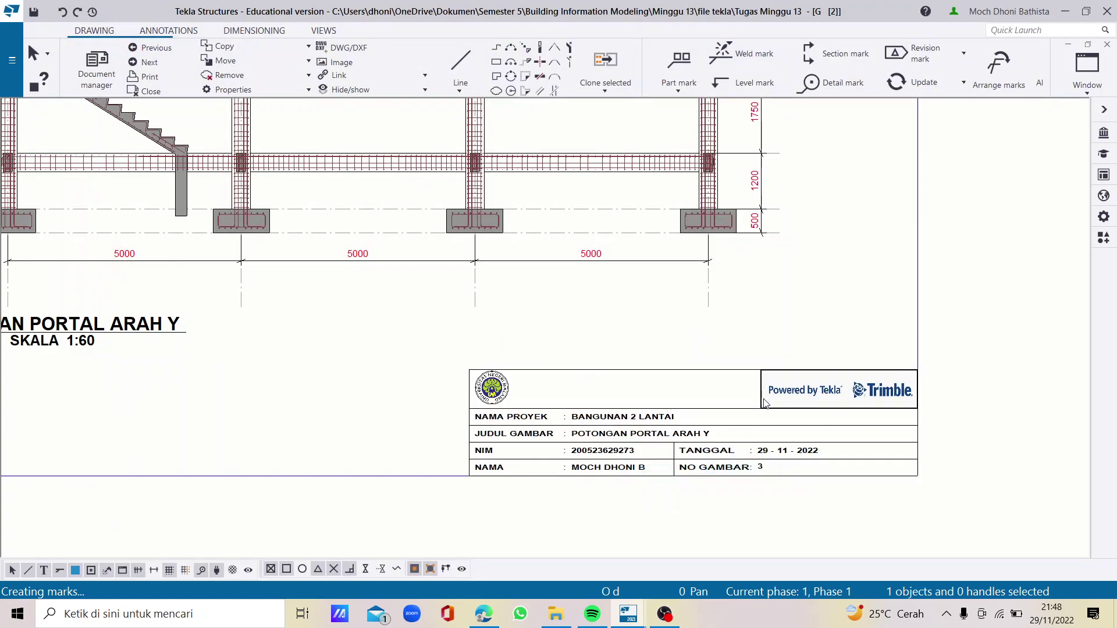
scroll(755, 418, "down", 3)
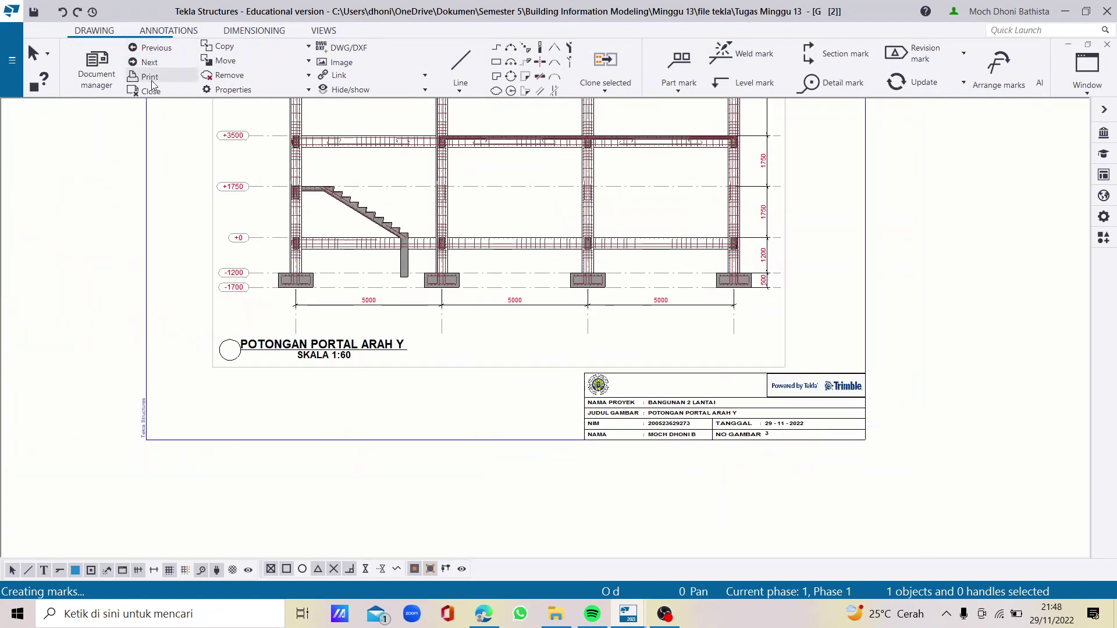
Print the drawing to PDF as 'GAMBAR POTONGAN PORTAL Y'
left_click(151, 79)
left_click(236, 344)
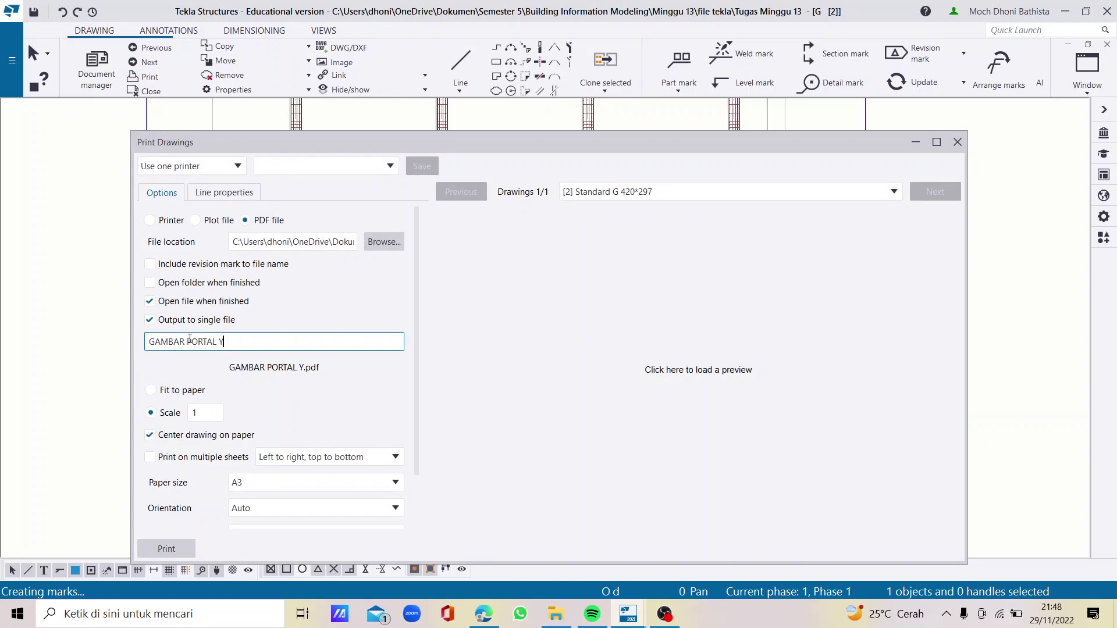
type("POTONGAN")
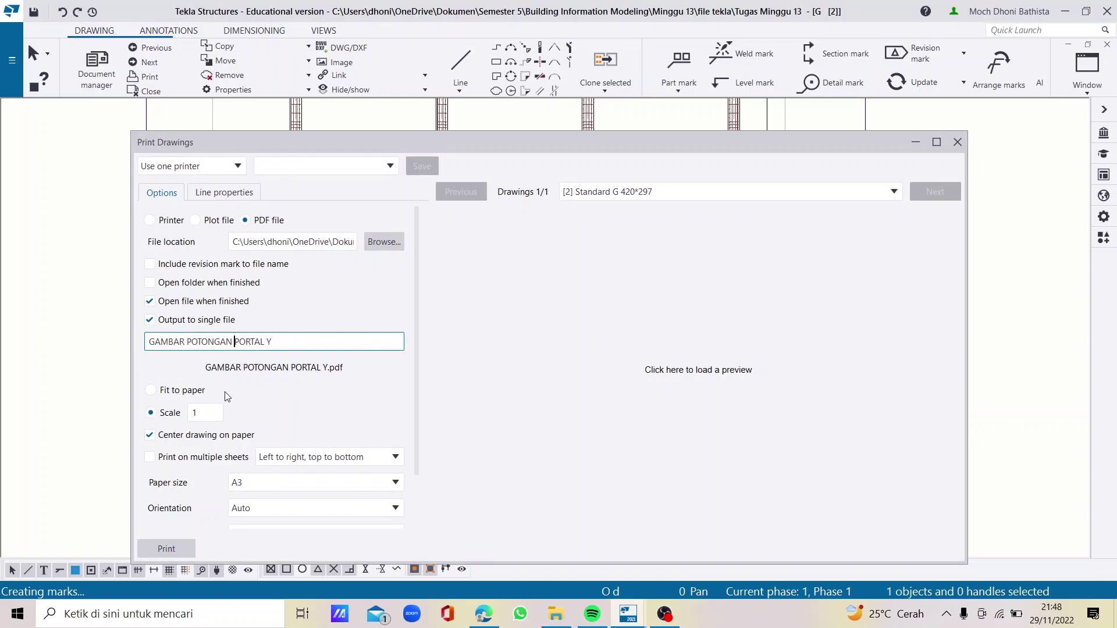
left_click(175, 549)
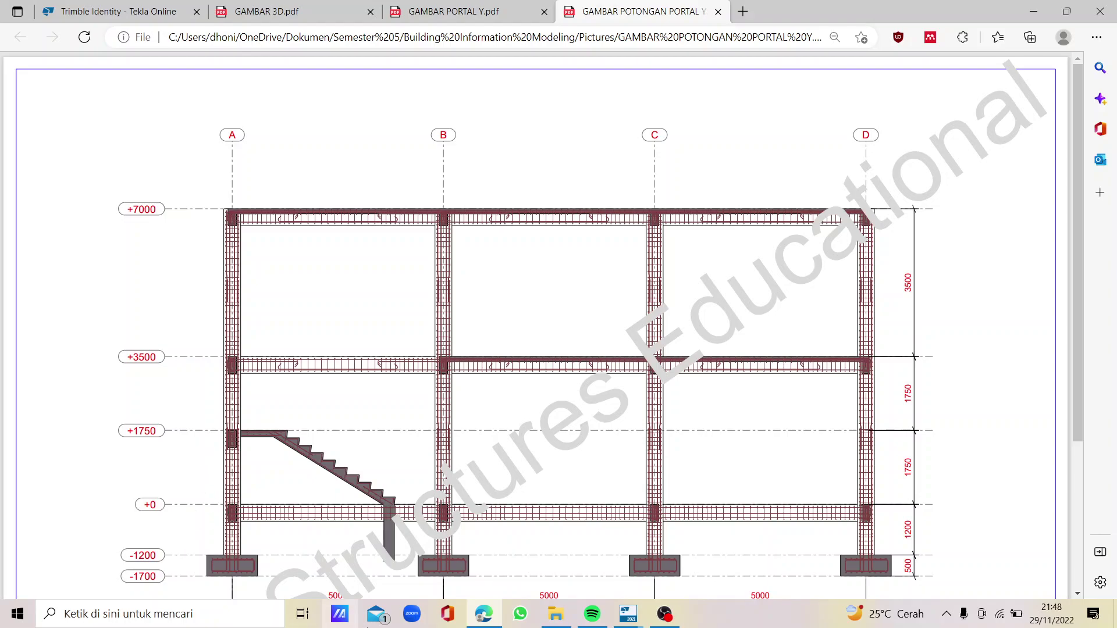
Return from Edge to Tekla Structures' Print Drawings dialog
left_click(627, 614)
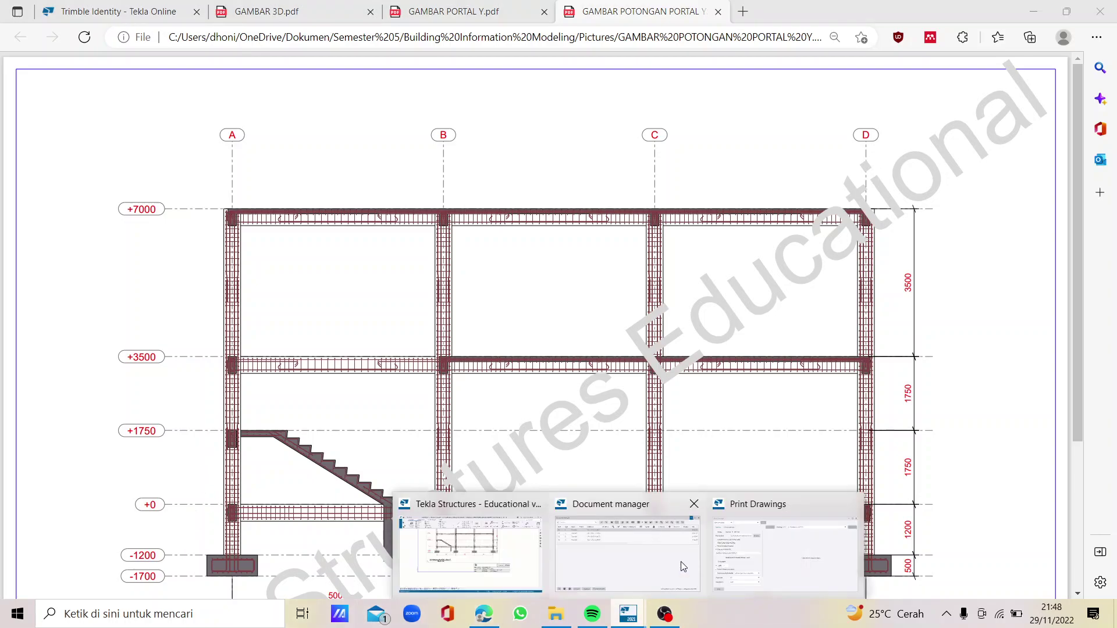
left_click(780, 582)
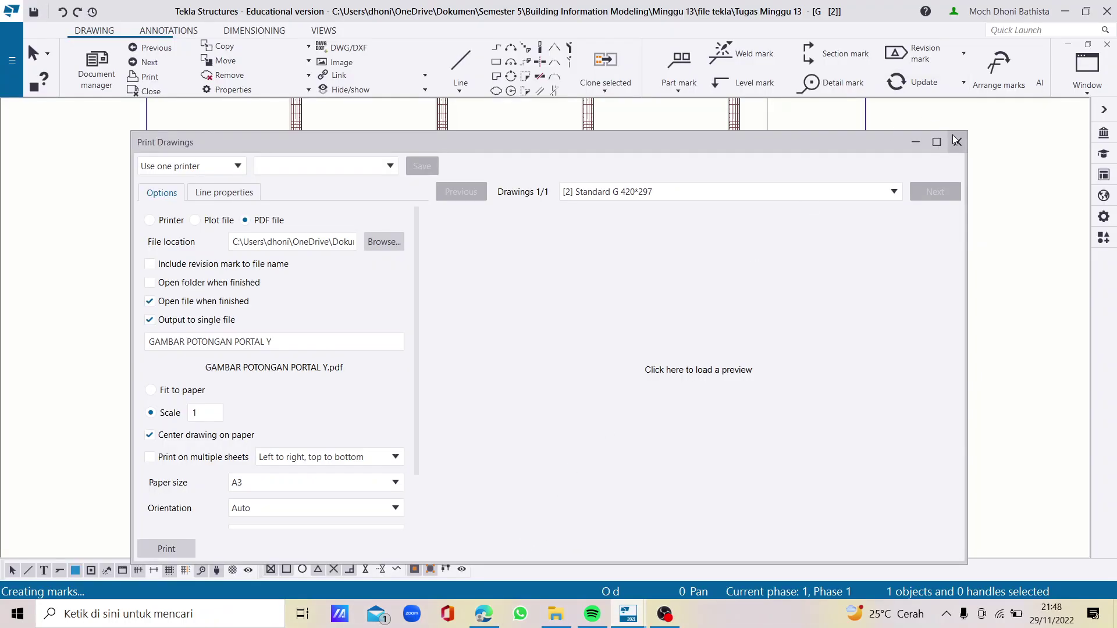